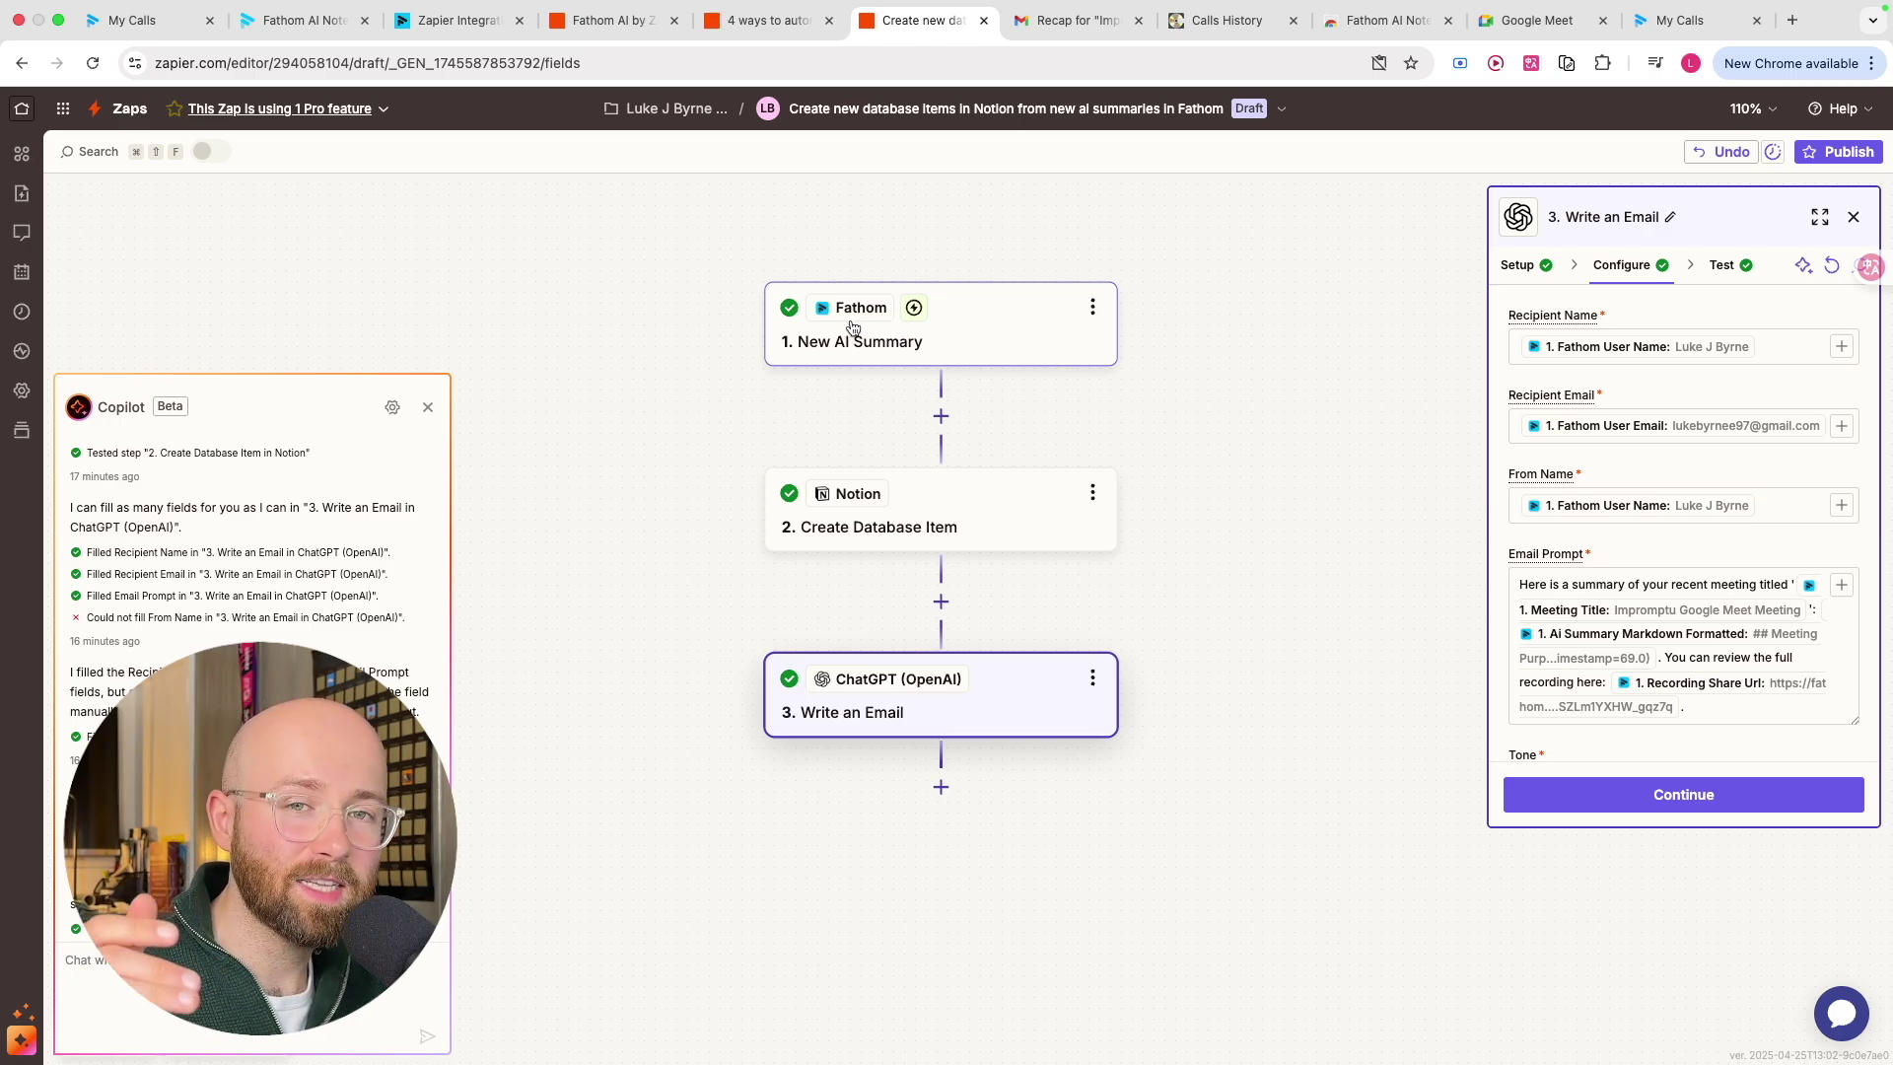
Check the Gmail recap and Notion Calls History, review the zap, then bring up the Fathom homepage
left_click(1075, 19)
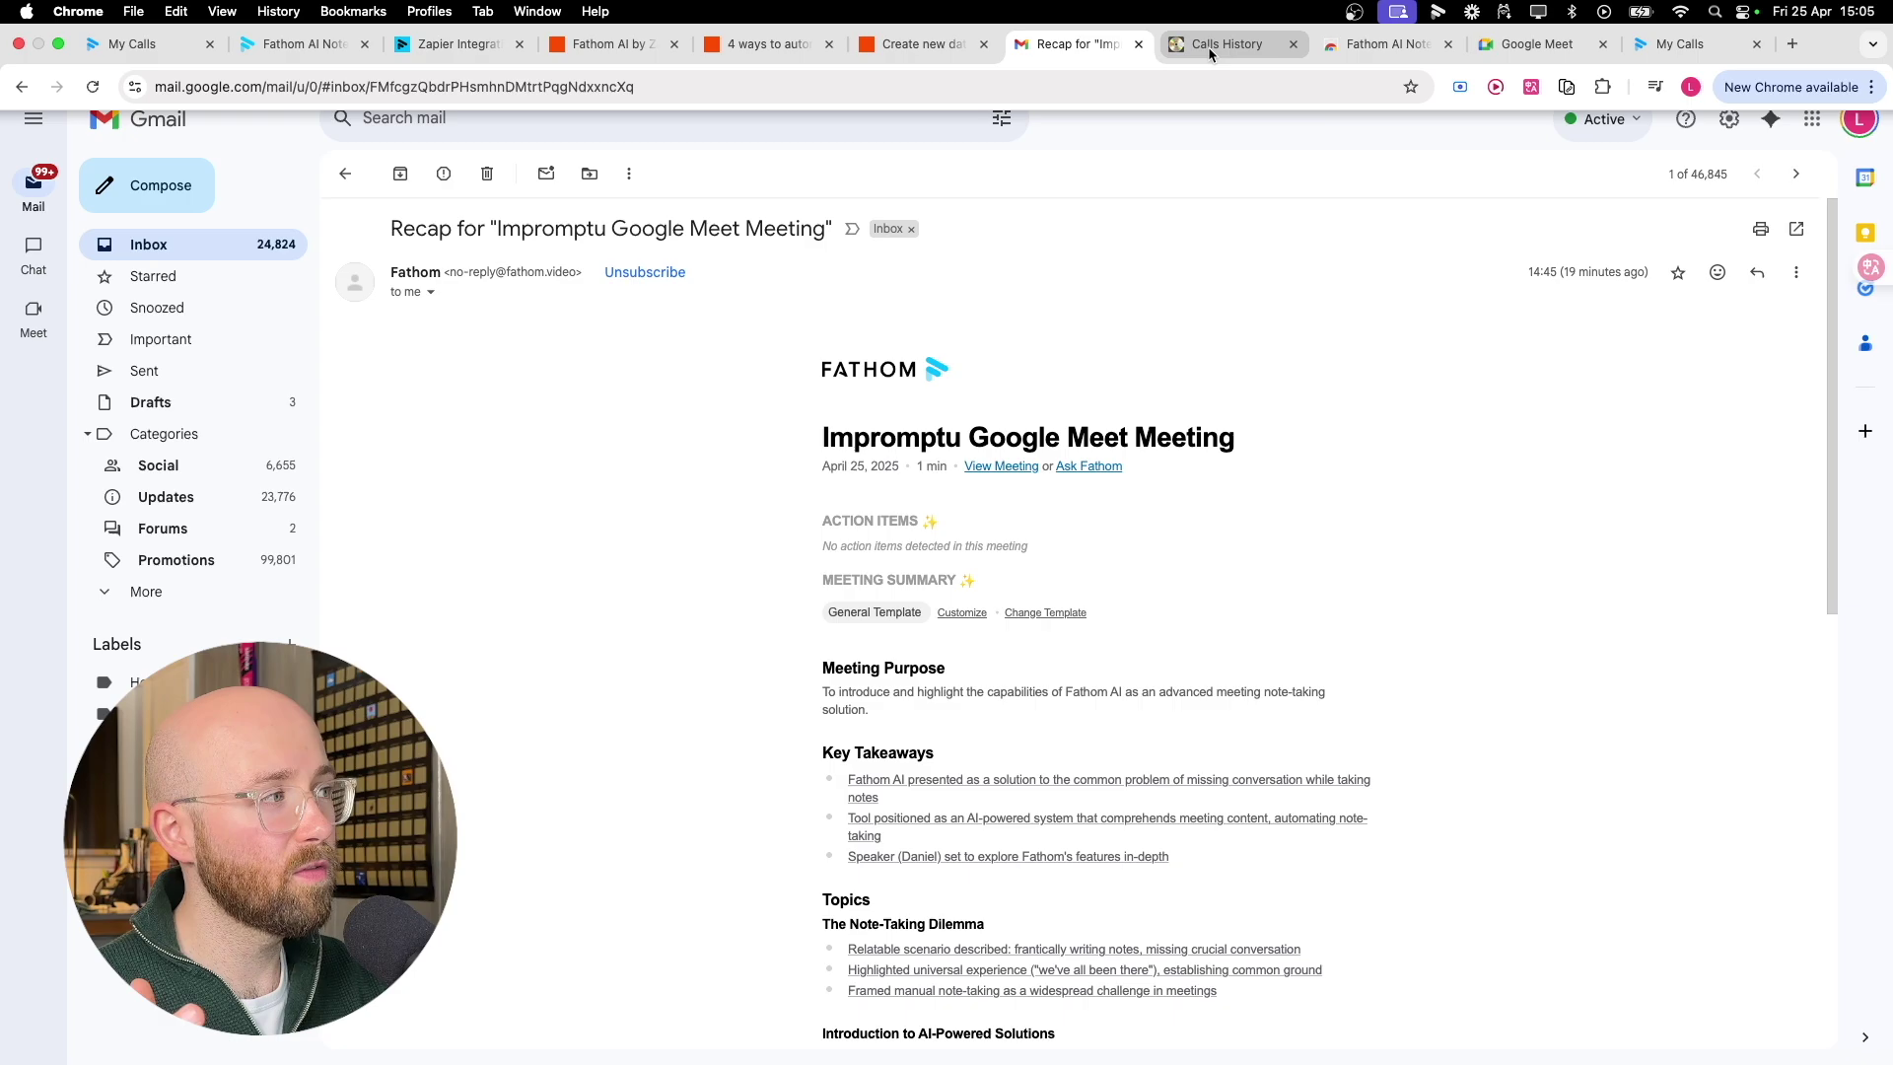
left_click(1213, 19)
scroll(1281, 726, "up", 3)
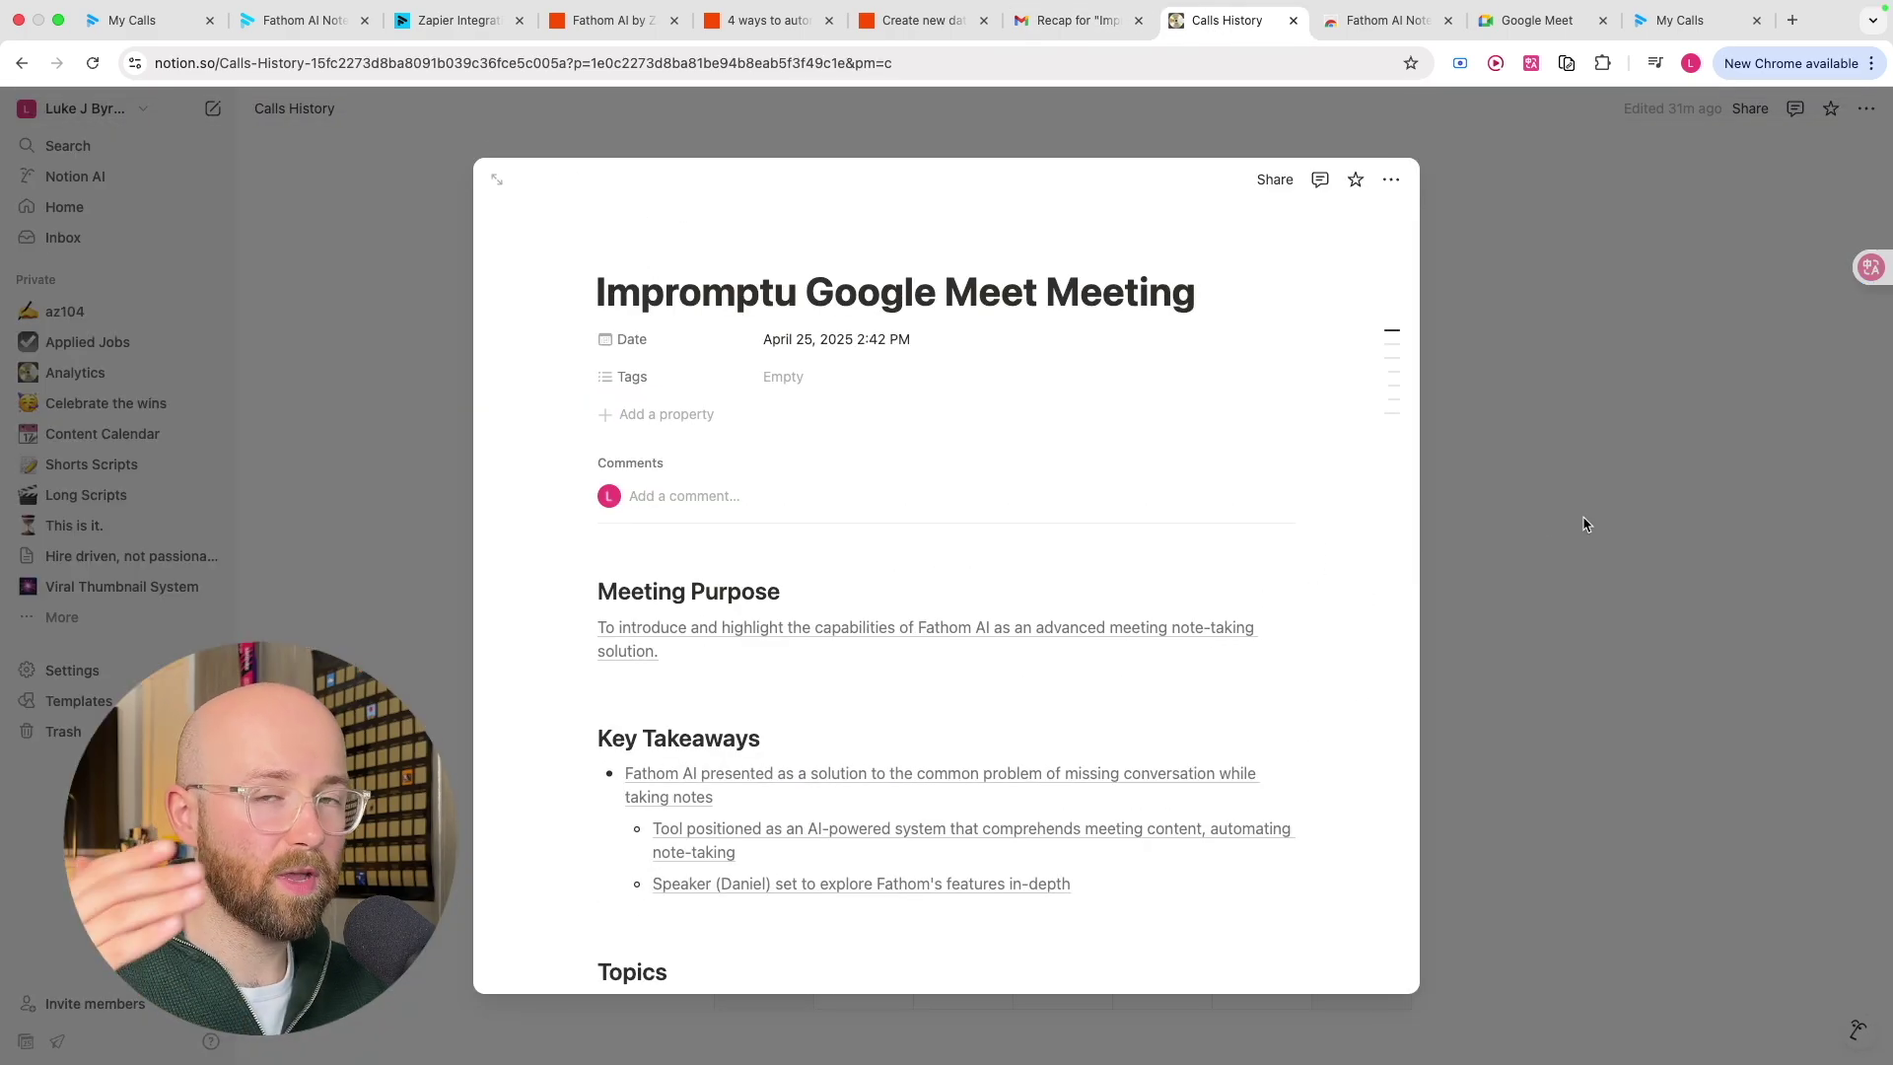
left_click(1644, 522)
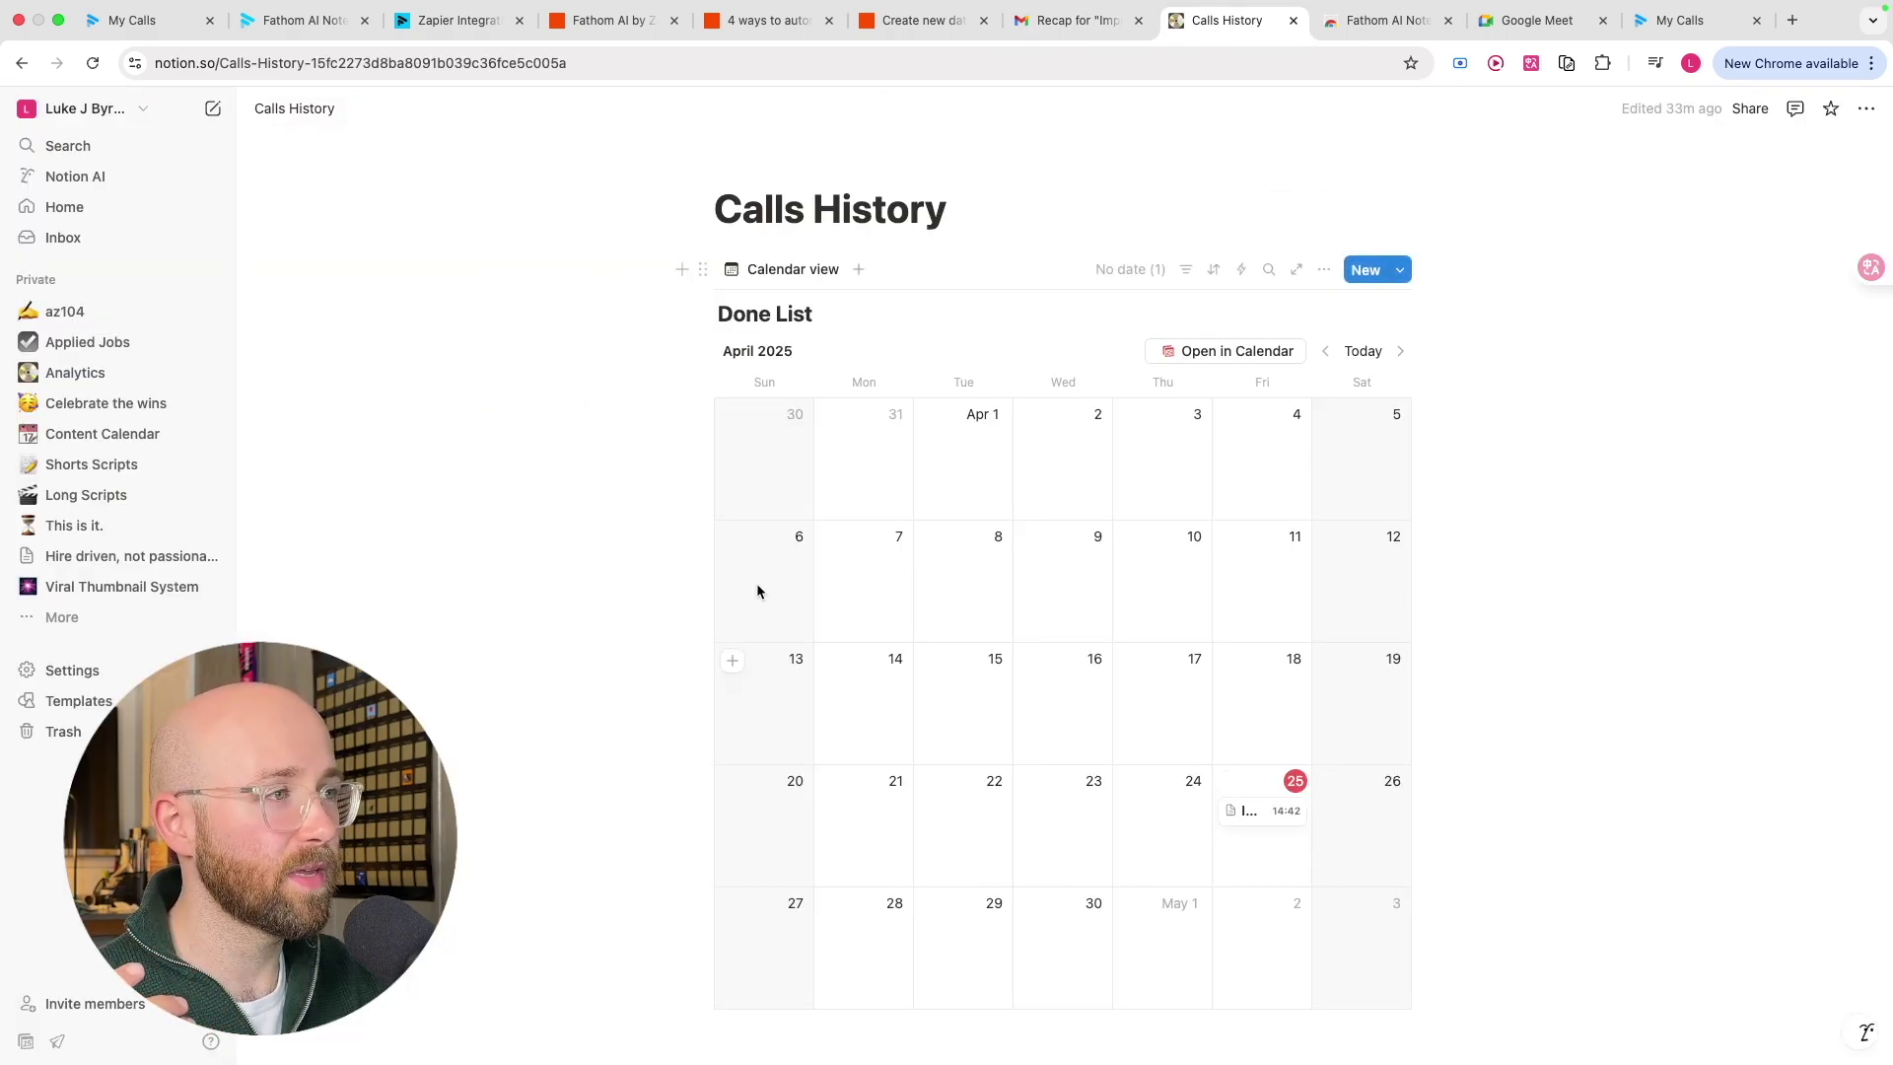
left_click(936, 27)
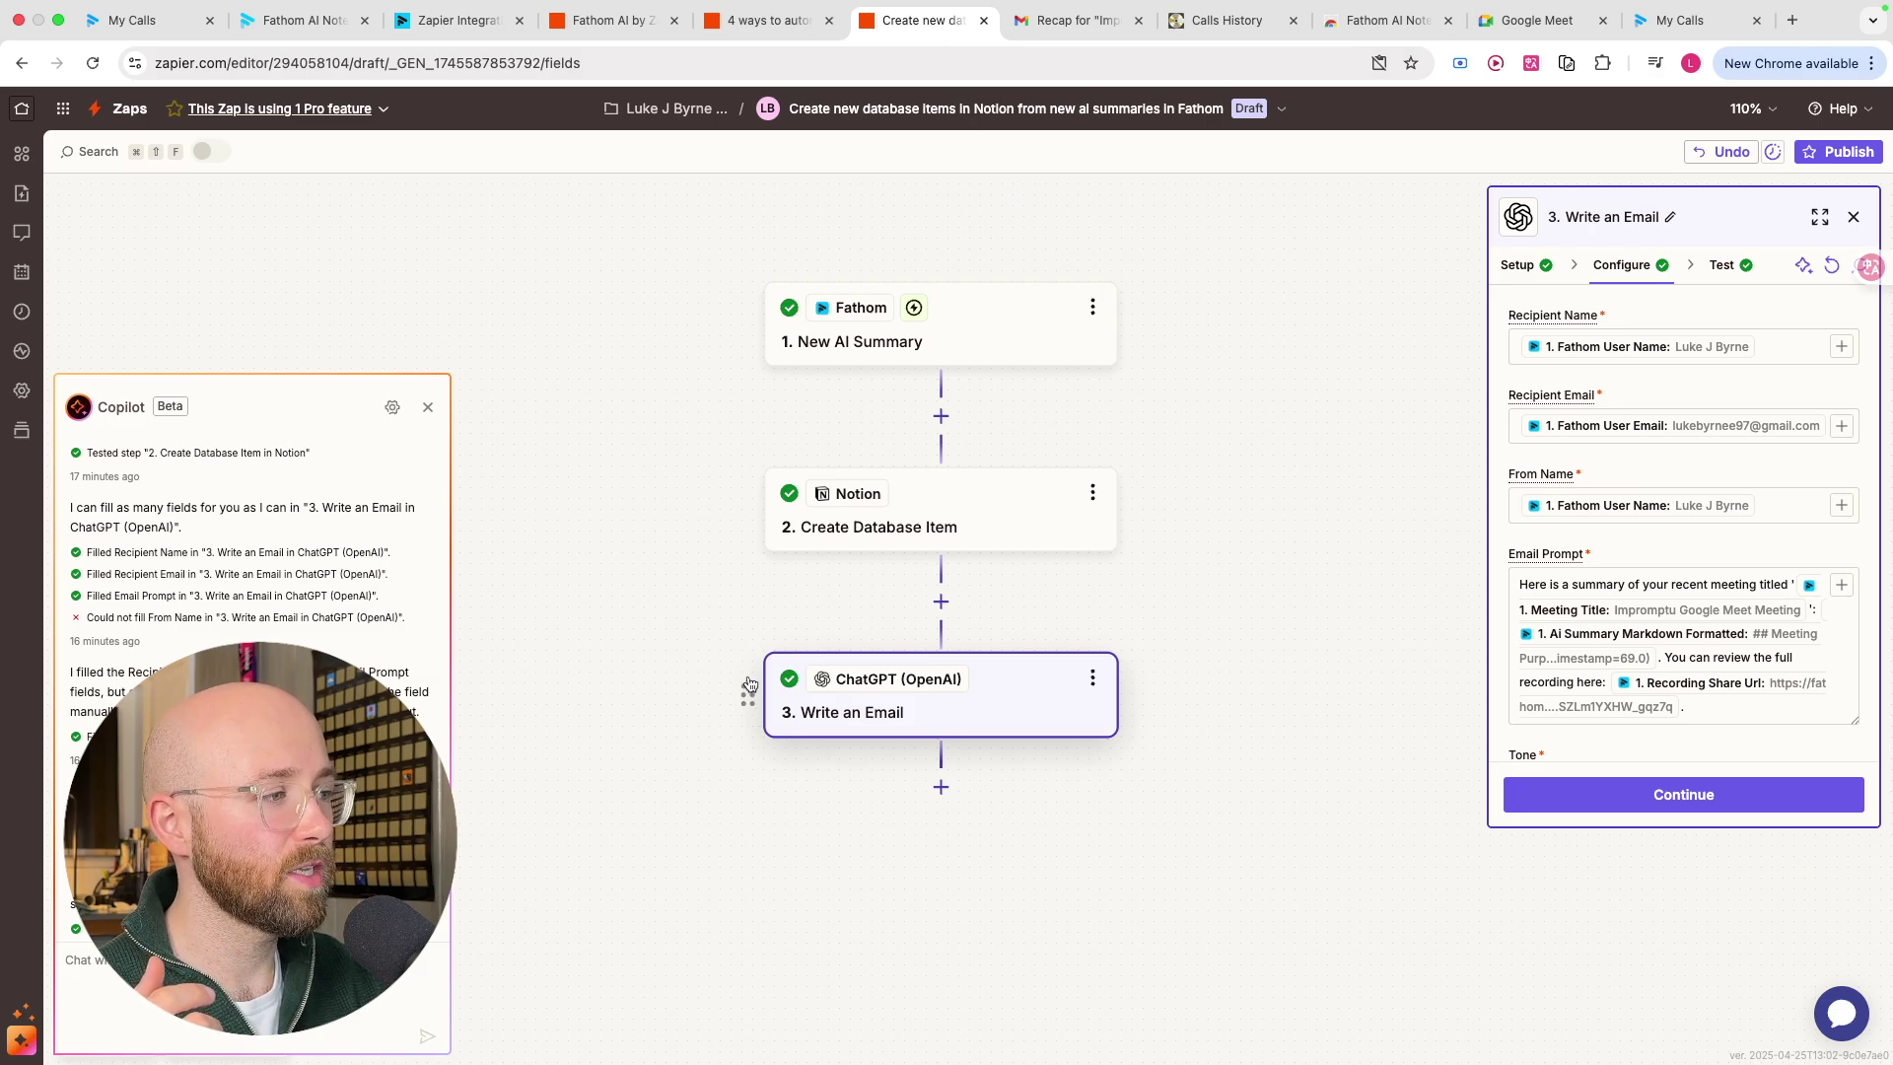
left_click_drag(663, 602, 677, 597)
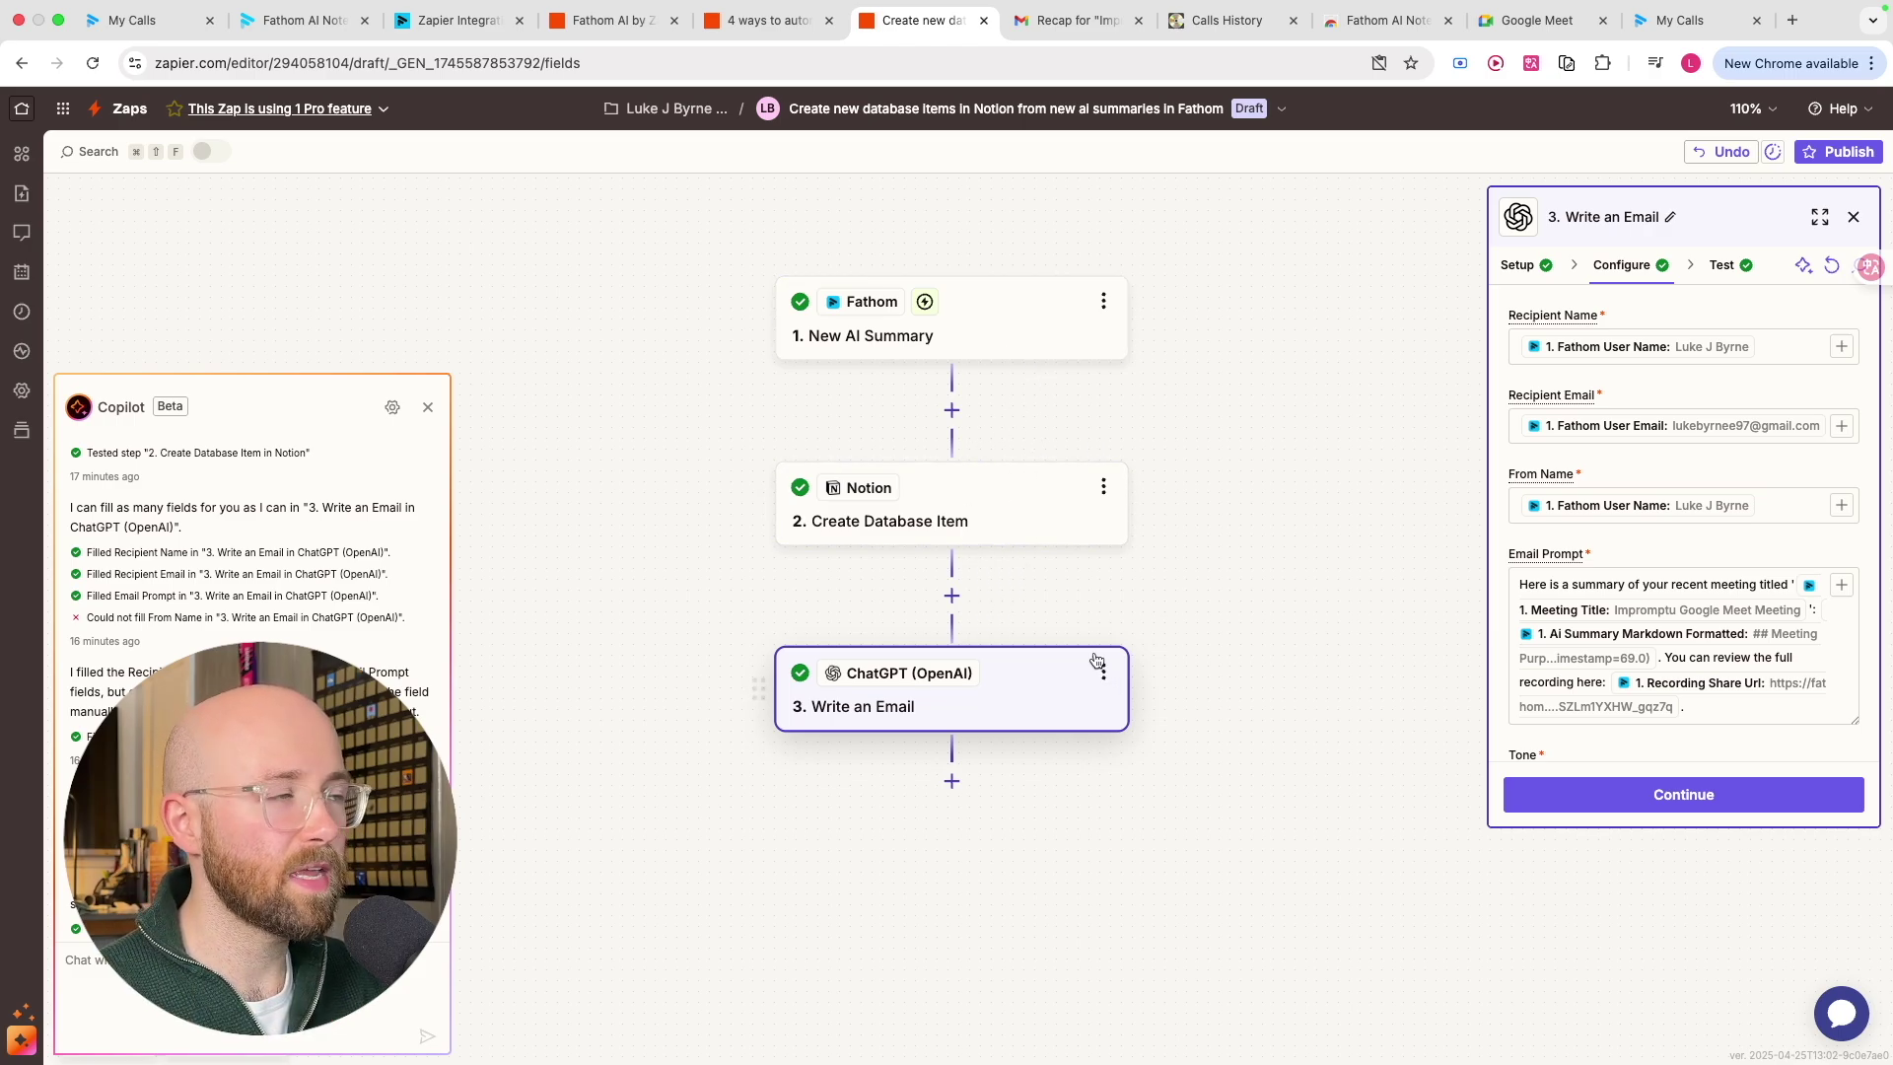
left_click(308, 20)
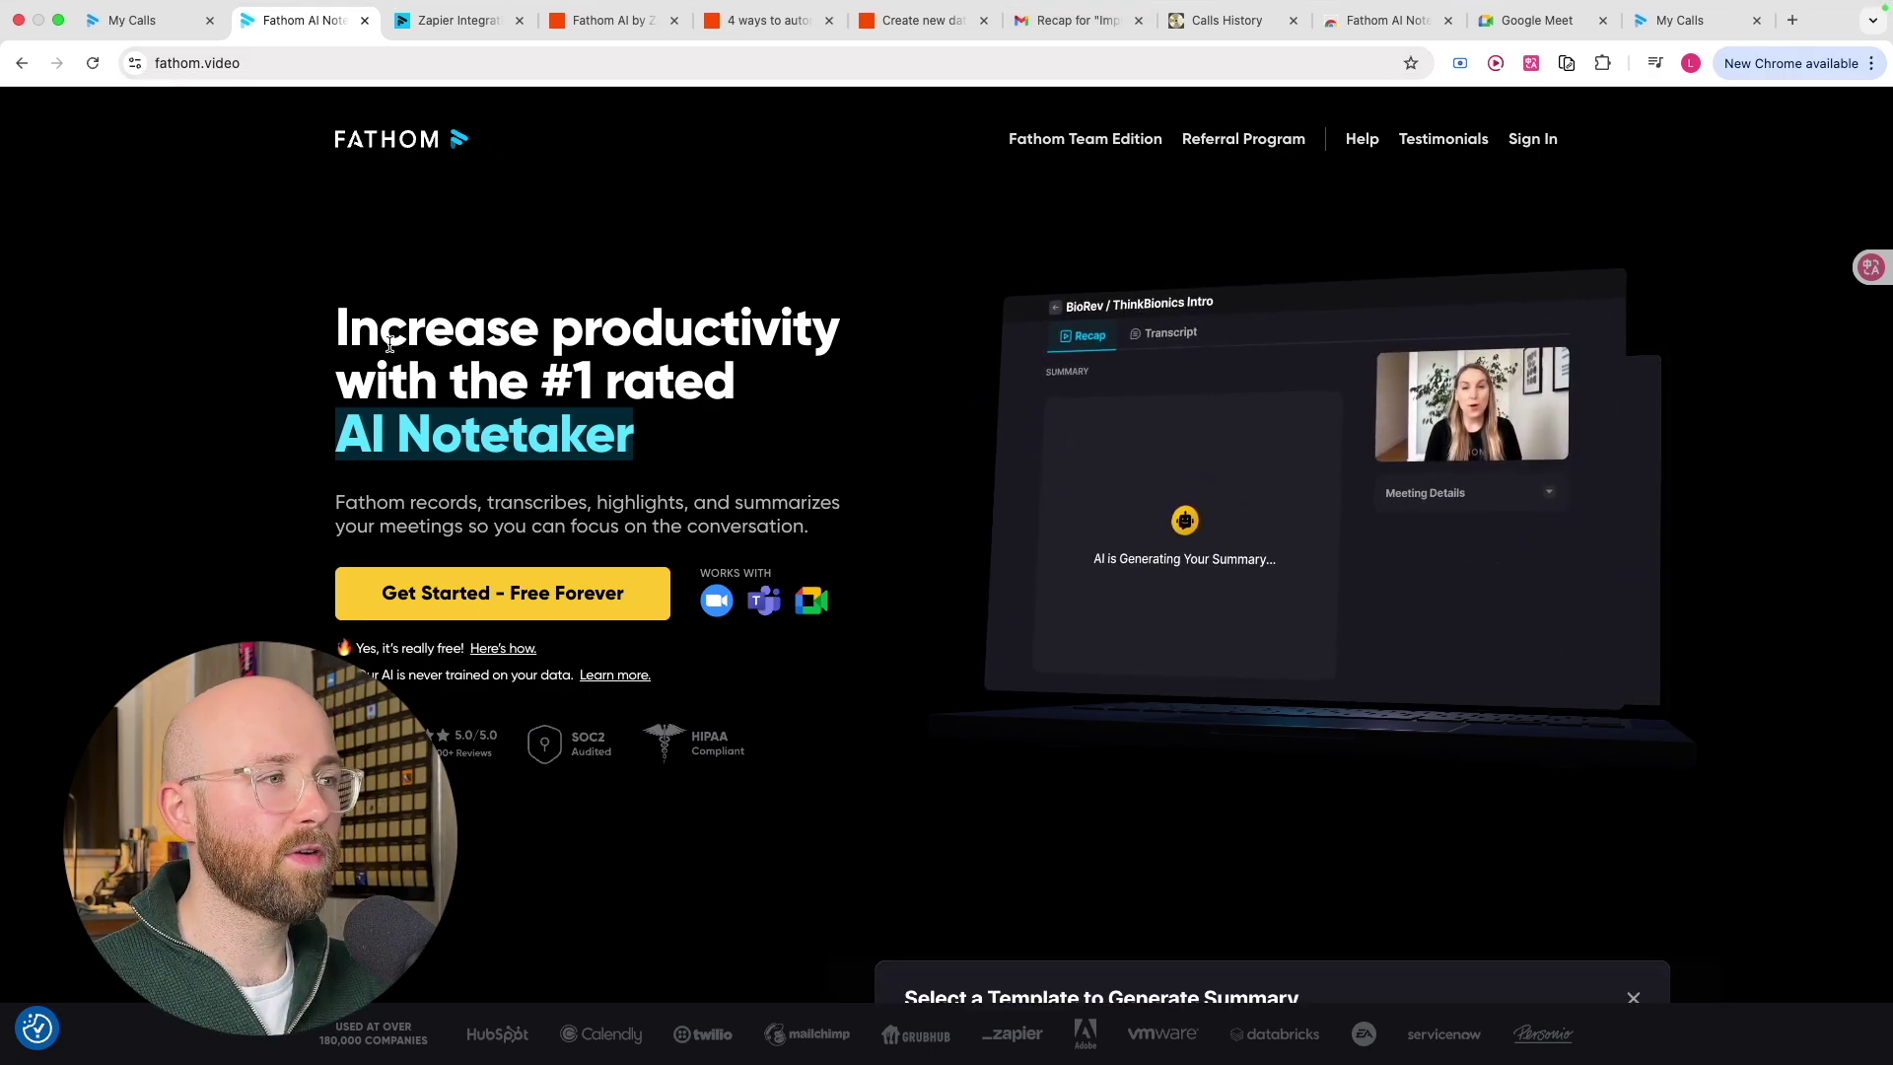
left_click_drag(340, 326, 759, 386)
left_click_drag(680, 443, 287, 372)
left_click(314, 343)
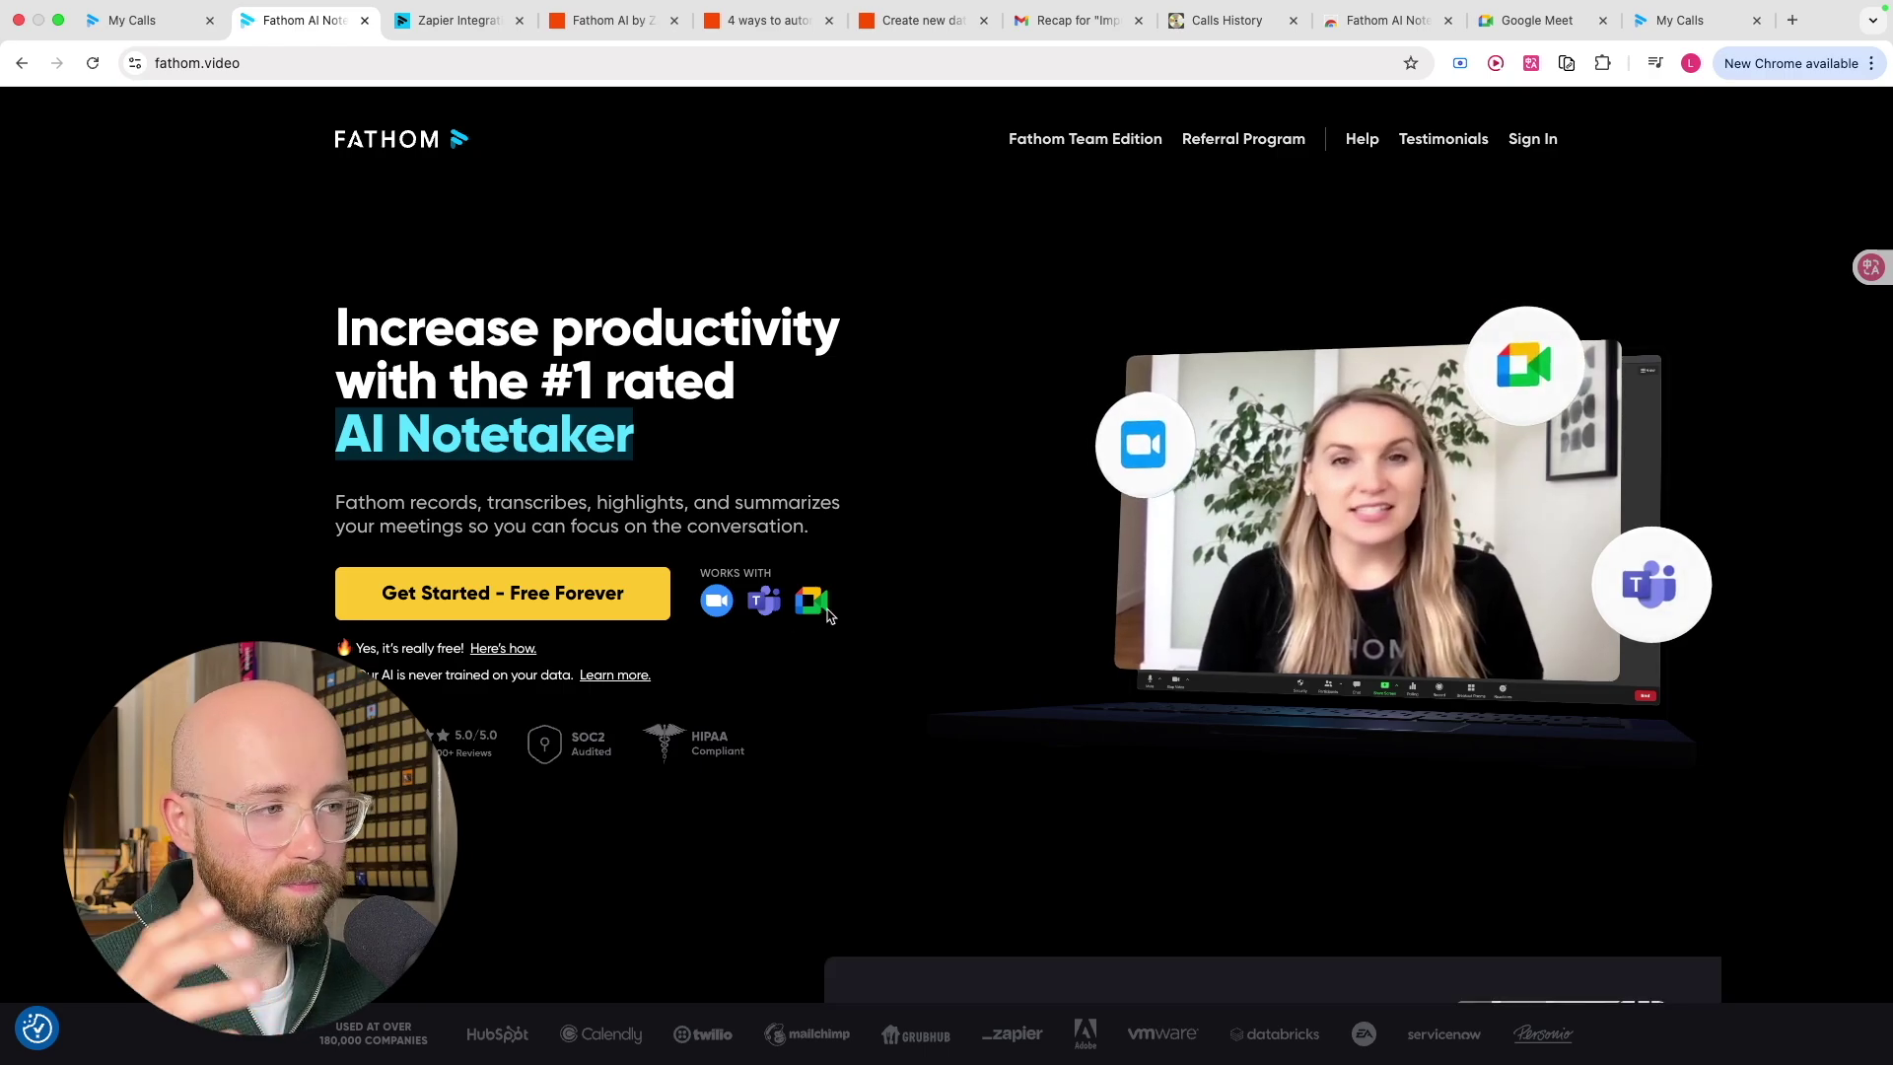
left_click_drag(385, 647, 723, 680)
left_click(720, 673)
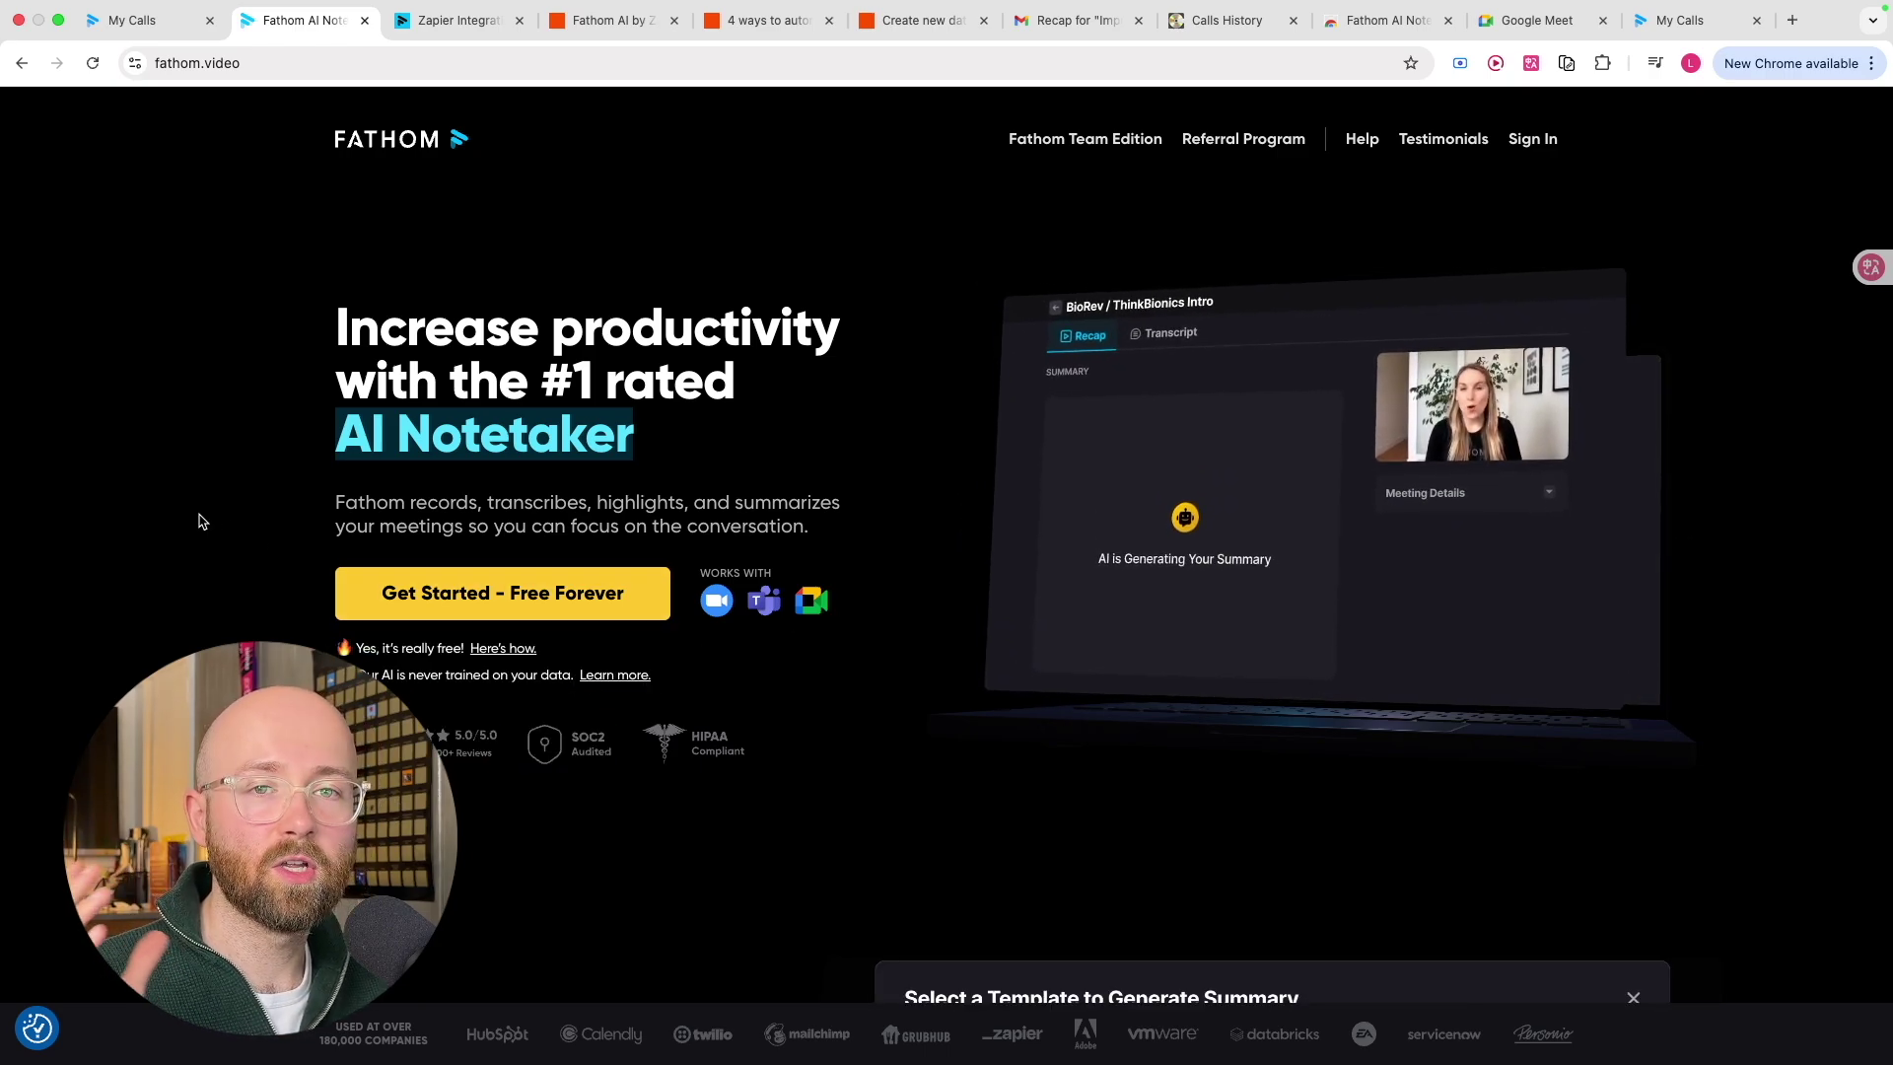
scroll(828, 542, "down", 8)
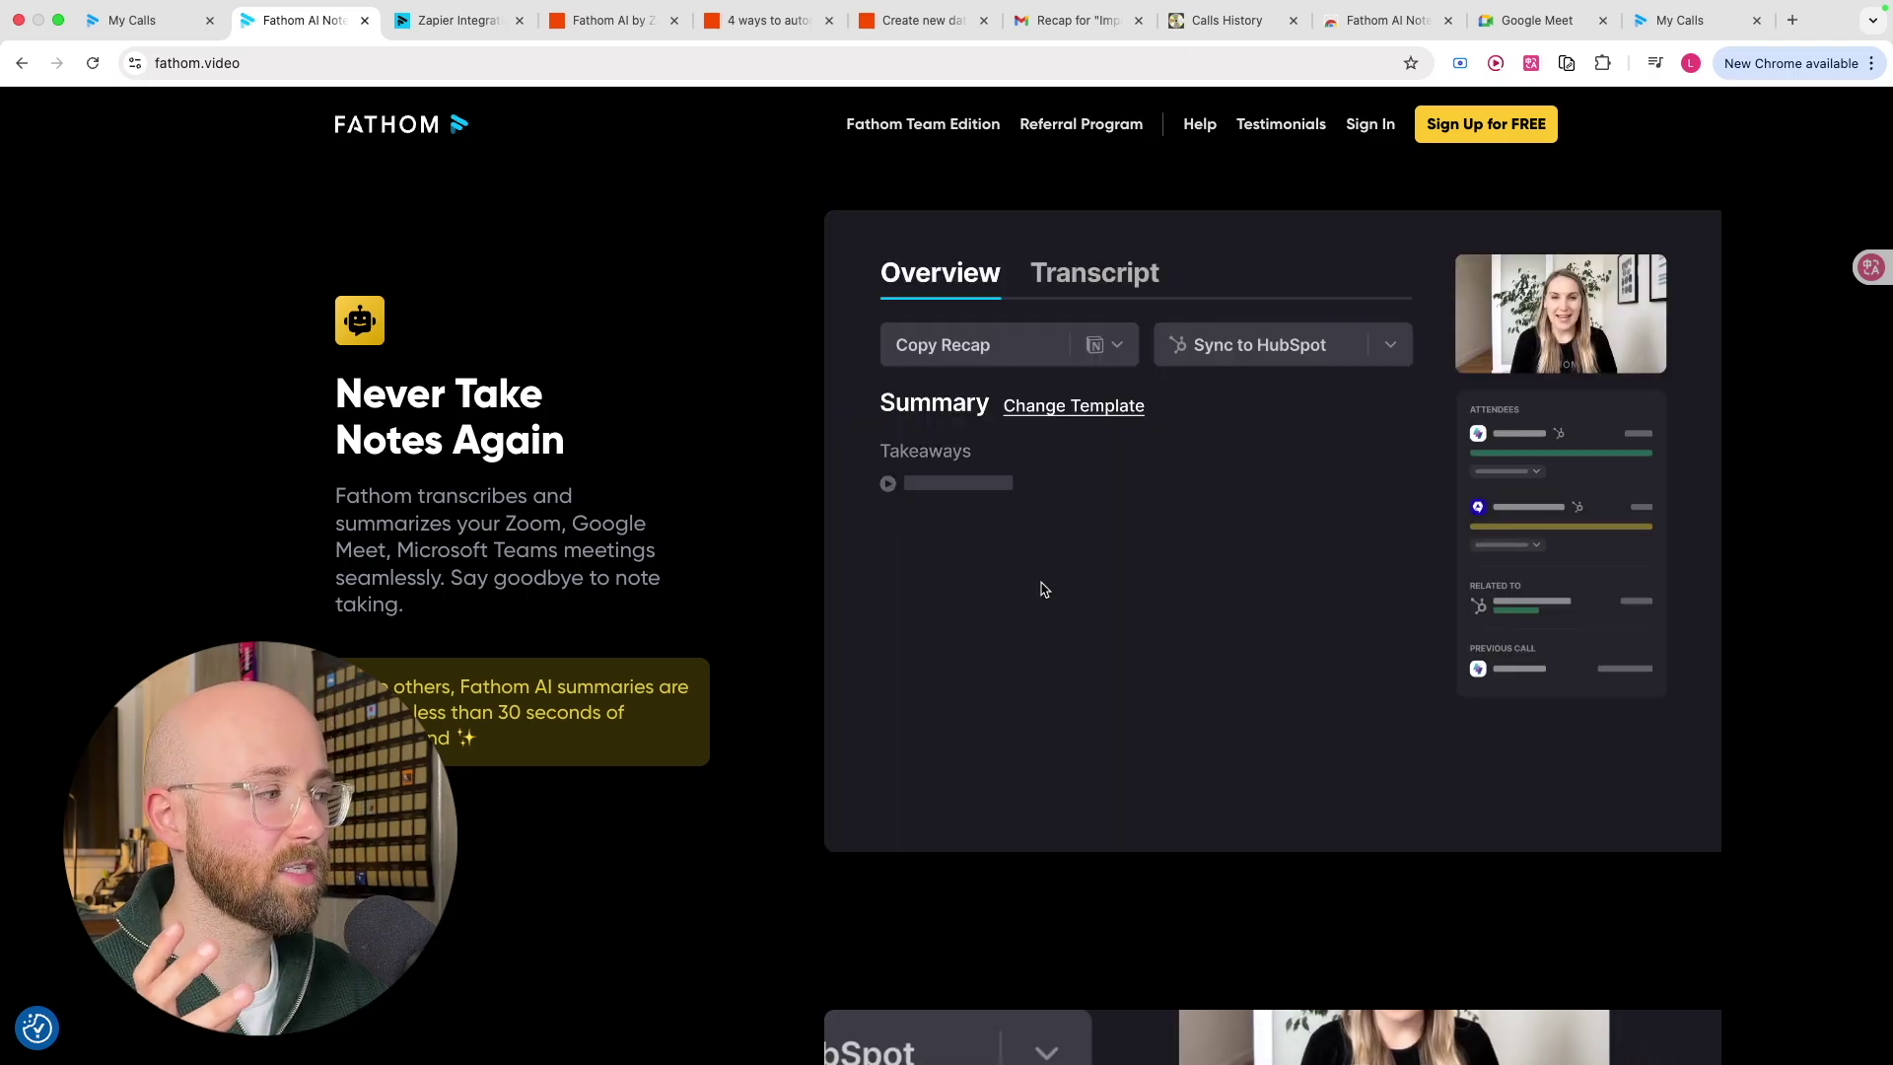
scroll(1111, 548, "down", 5)
scroll(1109, 540, "down", 1)
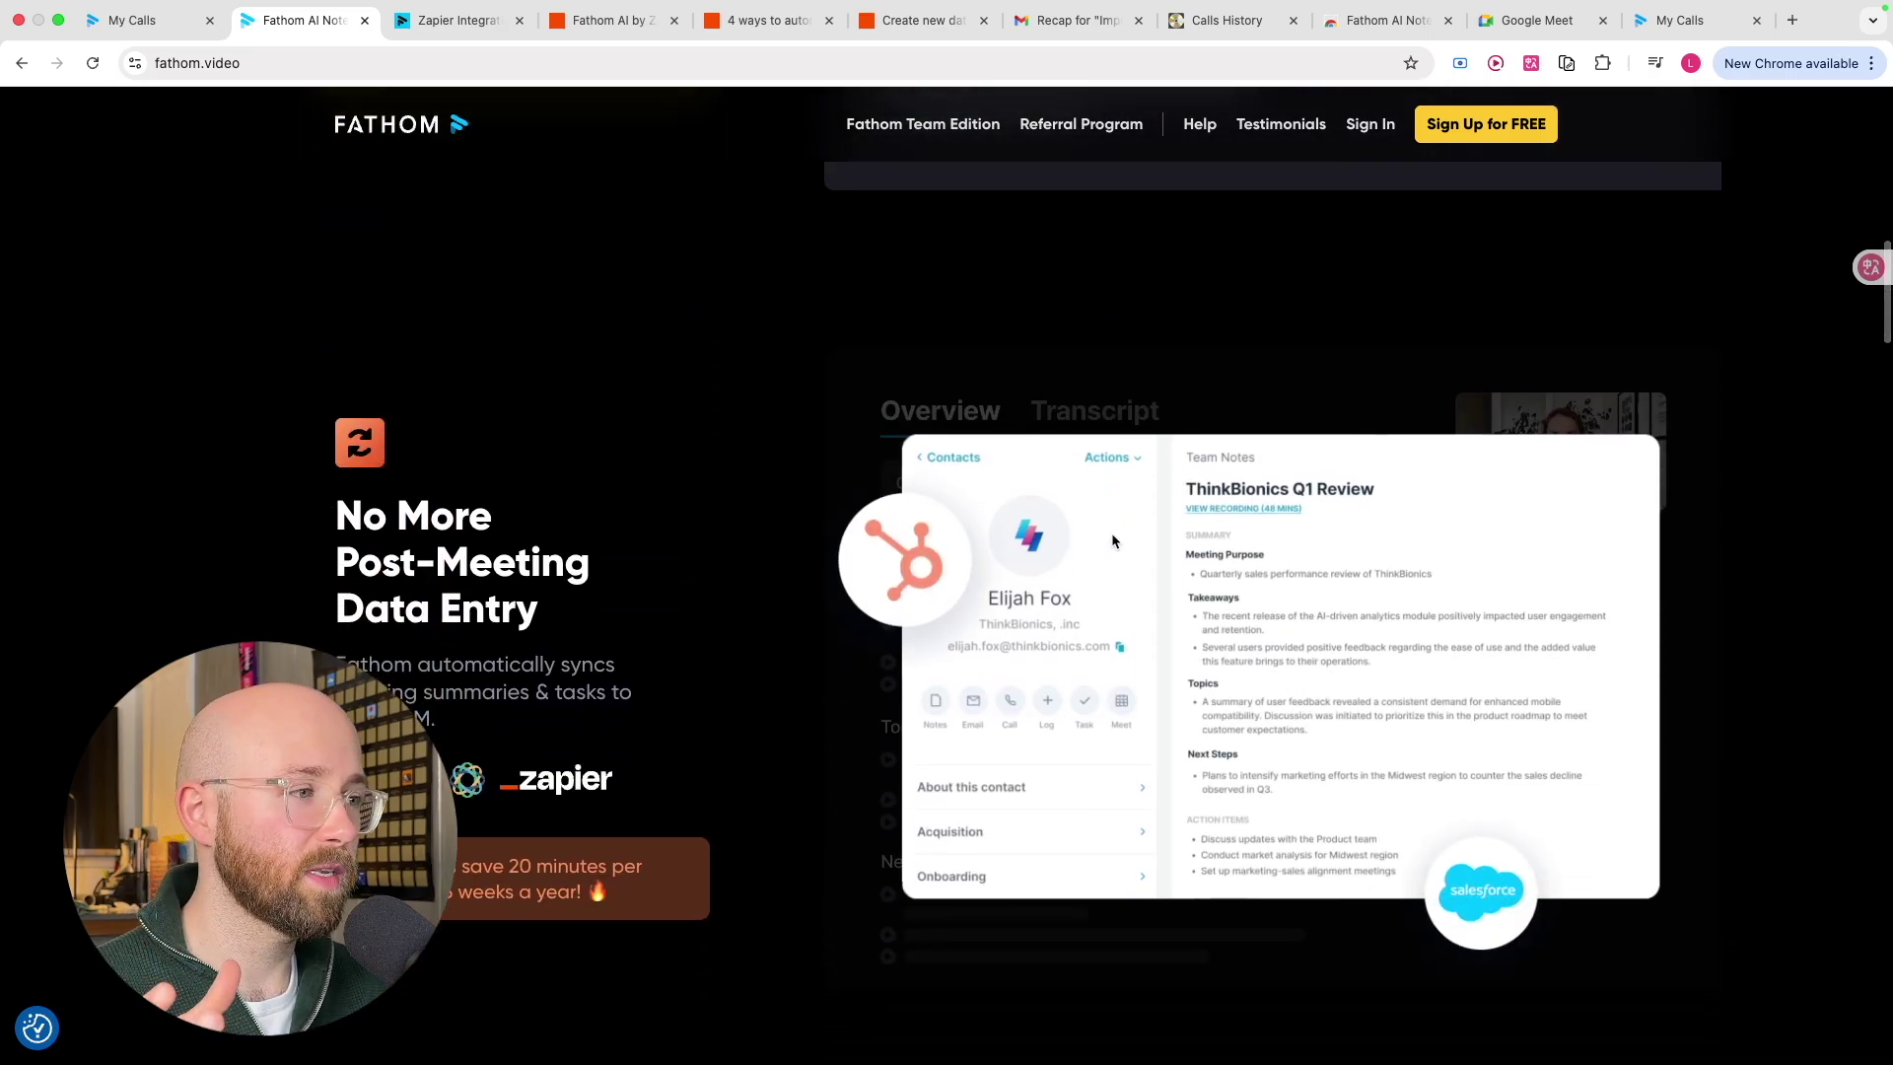
scroll(1110, 532, "down", 1)
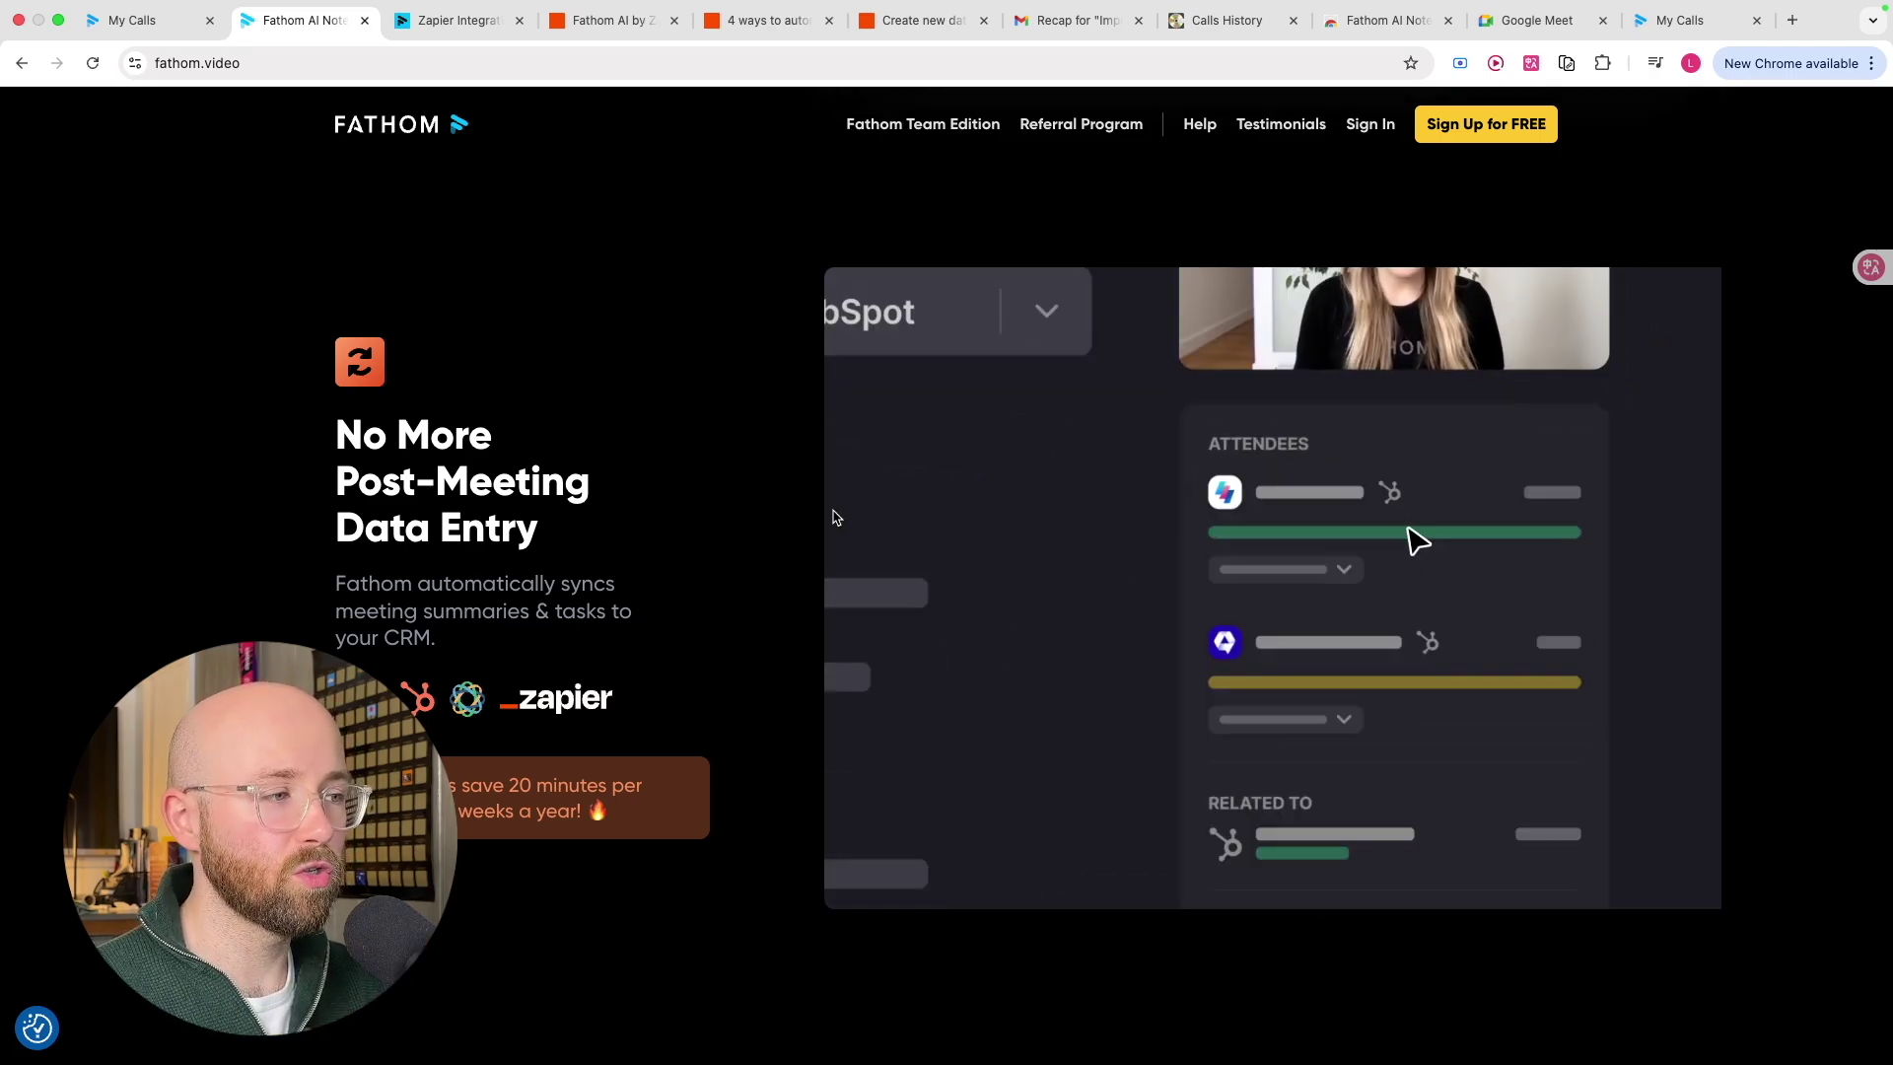
scroll(914, 648, "down", 2)
scroll(914, 648, "down", 2)
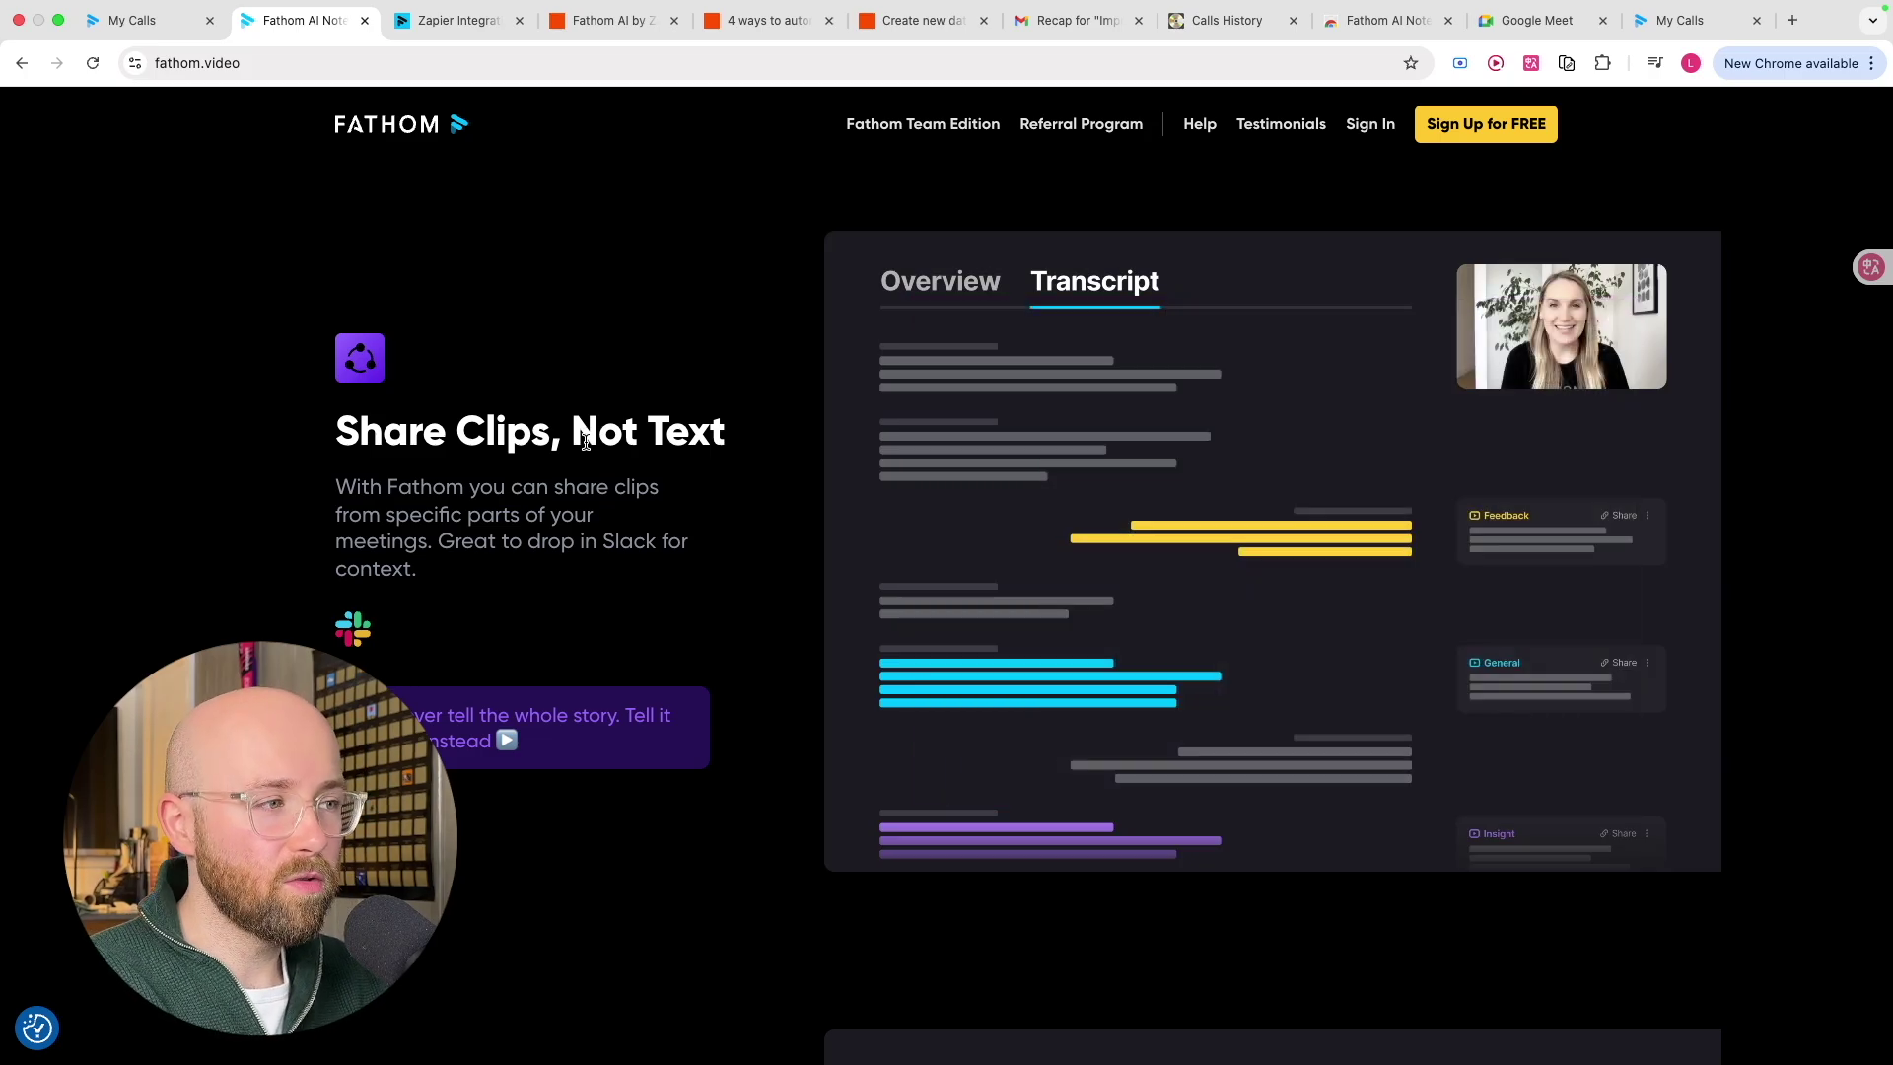
scroll(605, 486, "down", 5)
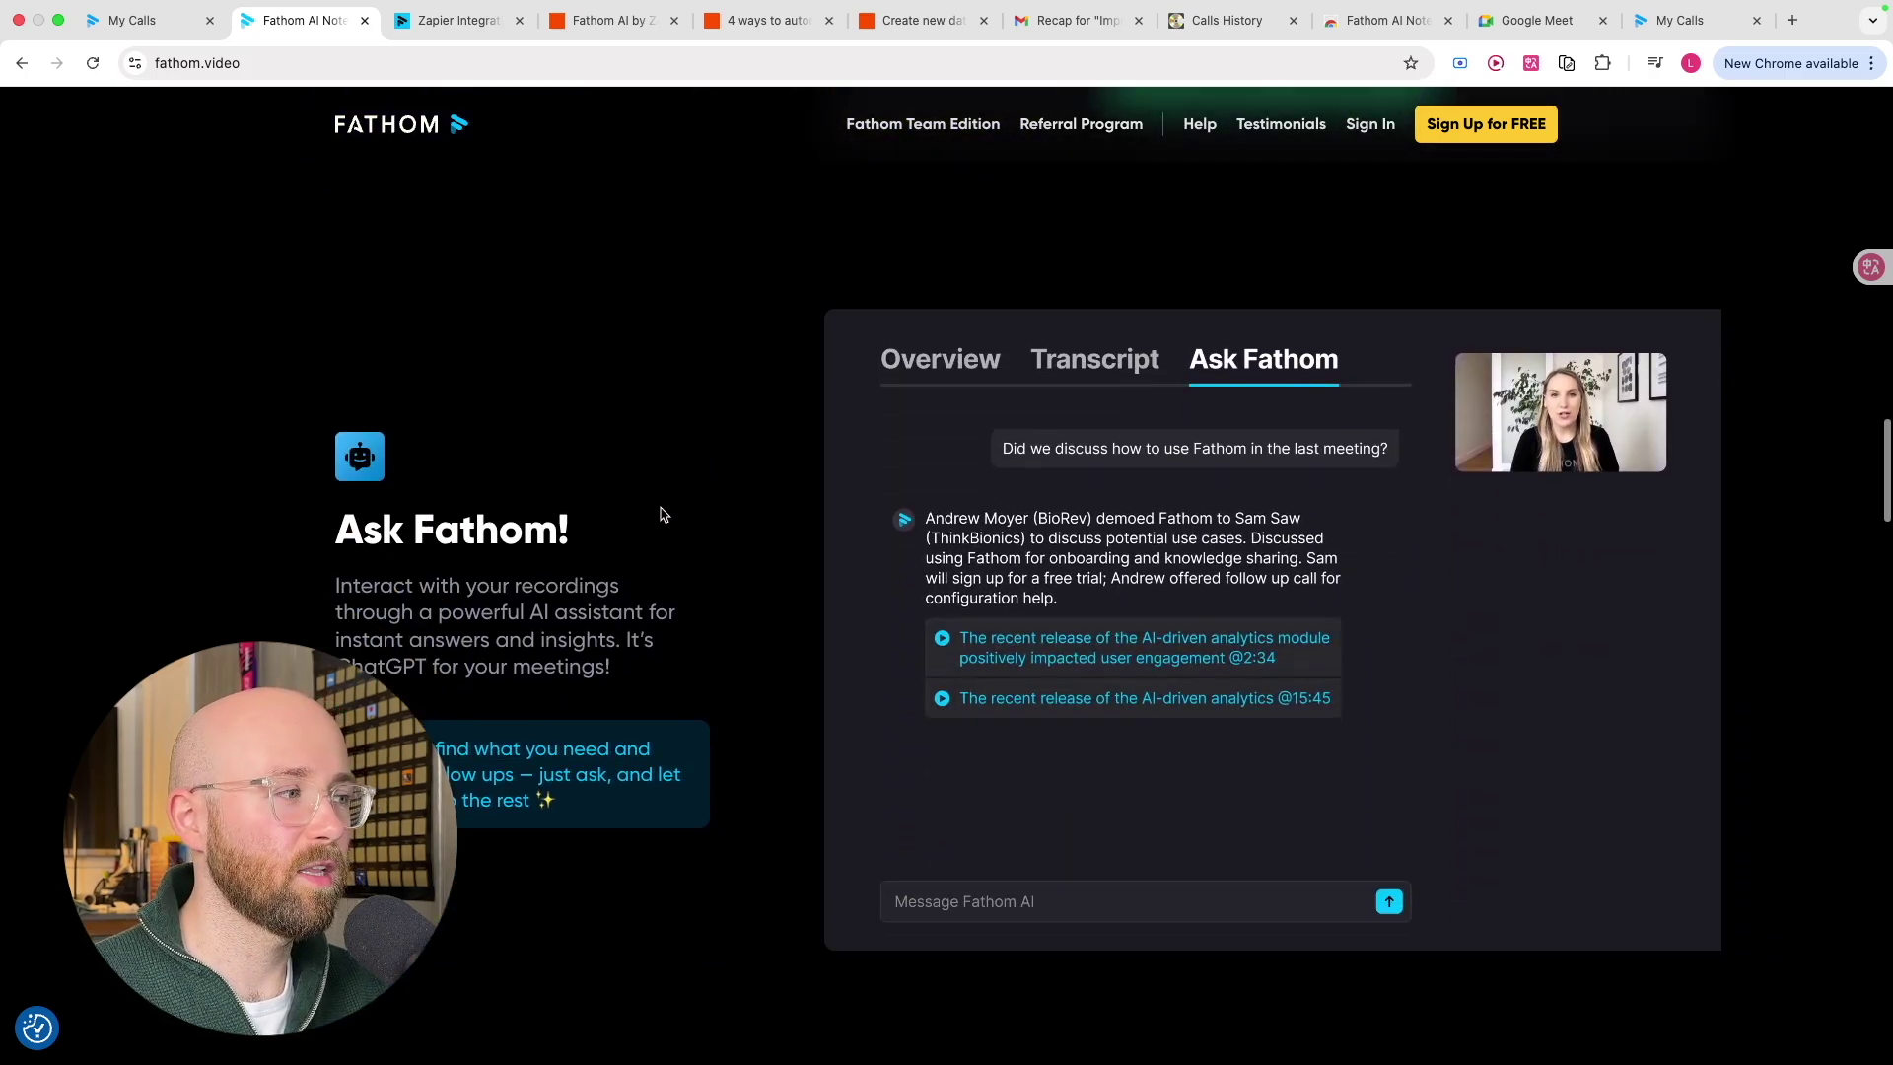
scroll(659, 510, "down", 1)
left_click_drag(335, 463, 604, 633)
left_click(634, 655)
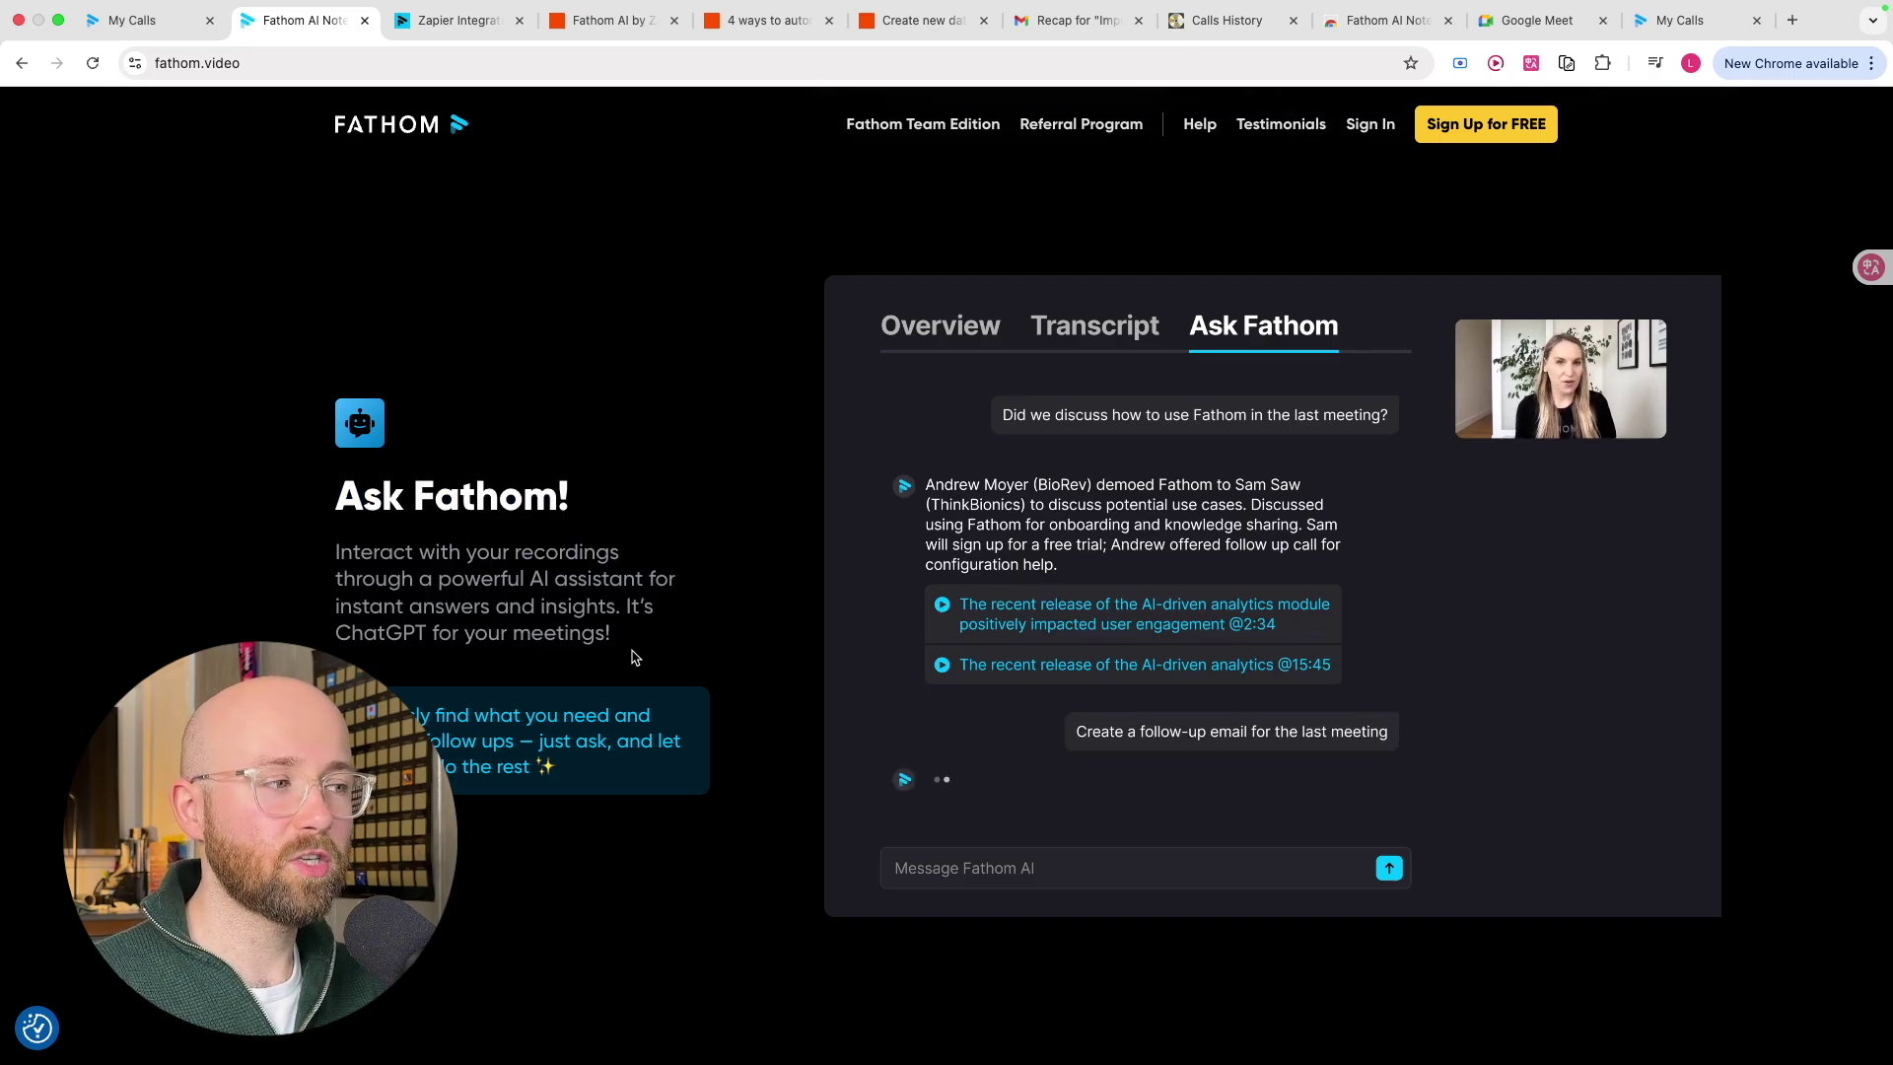
scroll(848, 621, "down", 5)
scroll(850, 621, "down", 3)
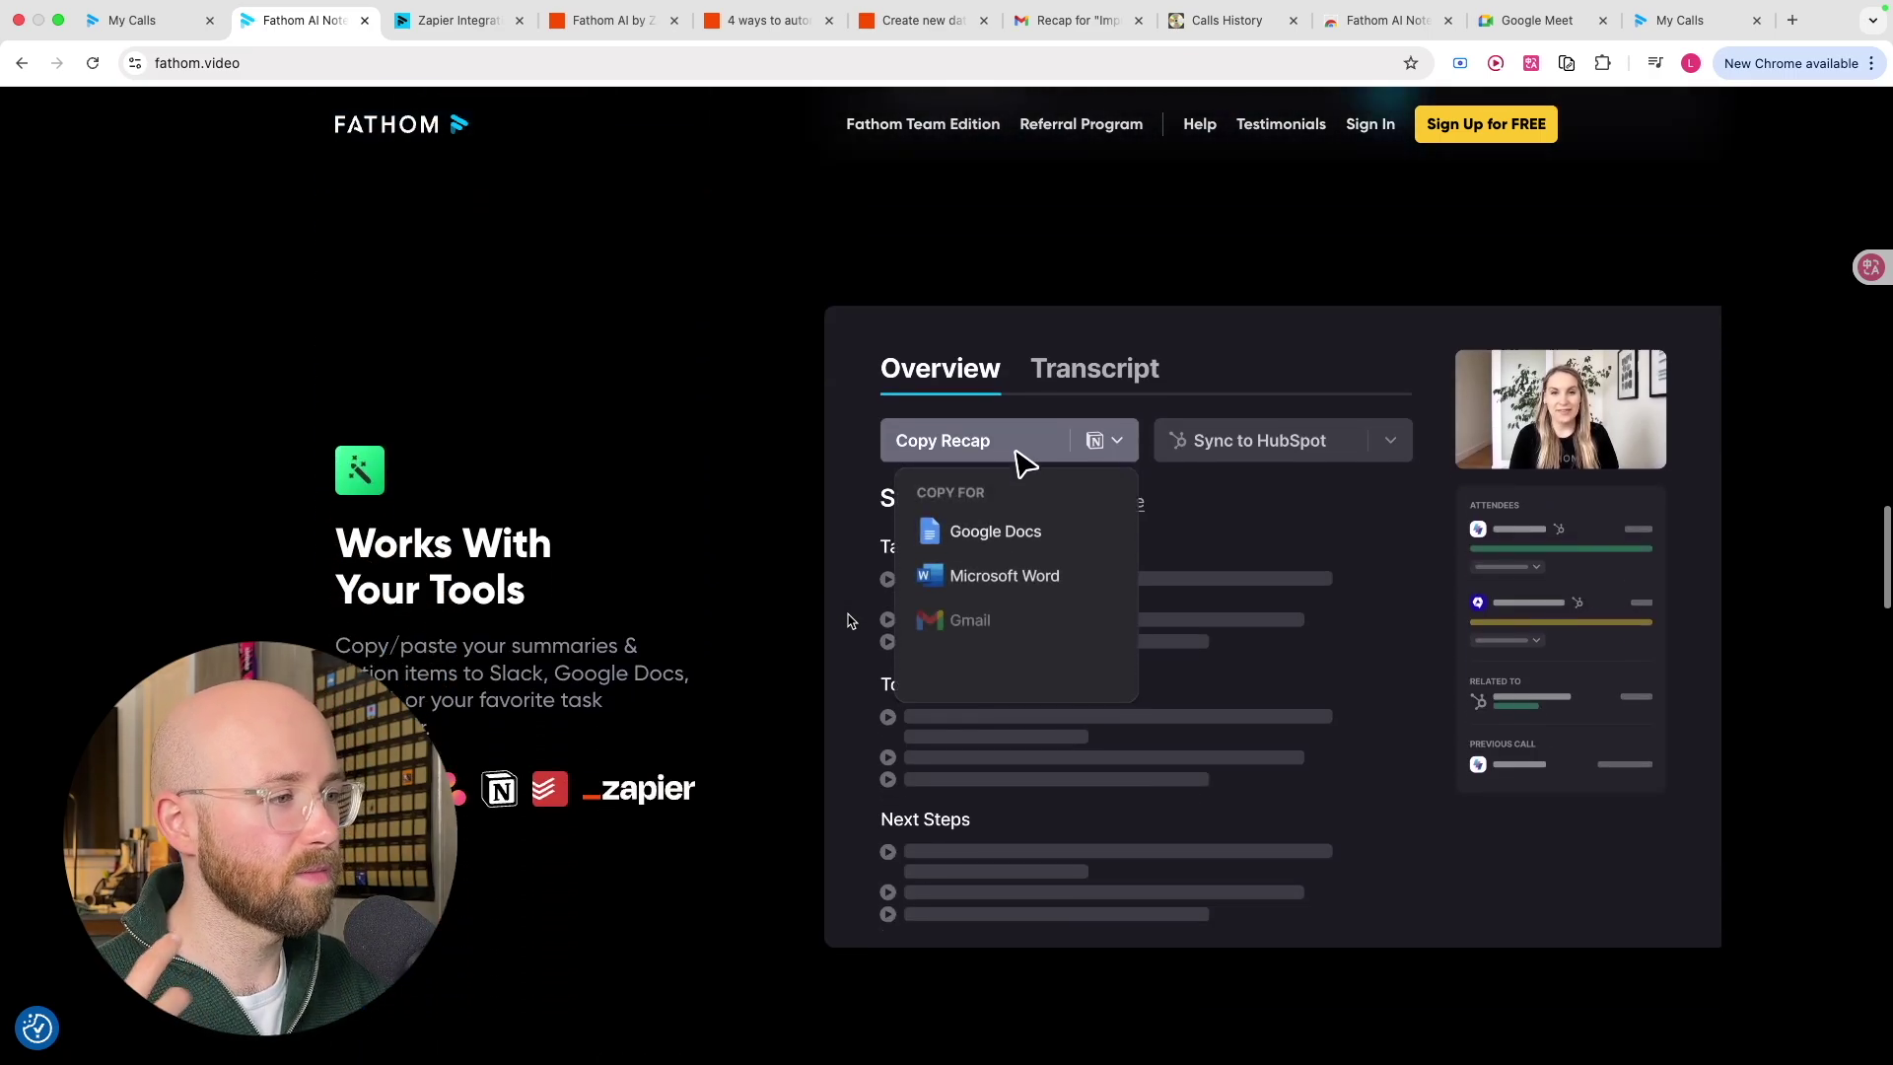
left_click_drag(331, 380, 741, 741)
left_click(741, 741)
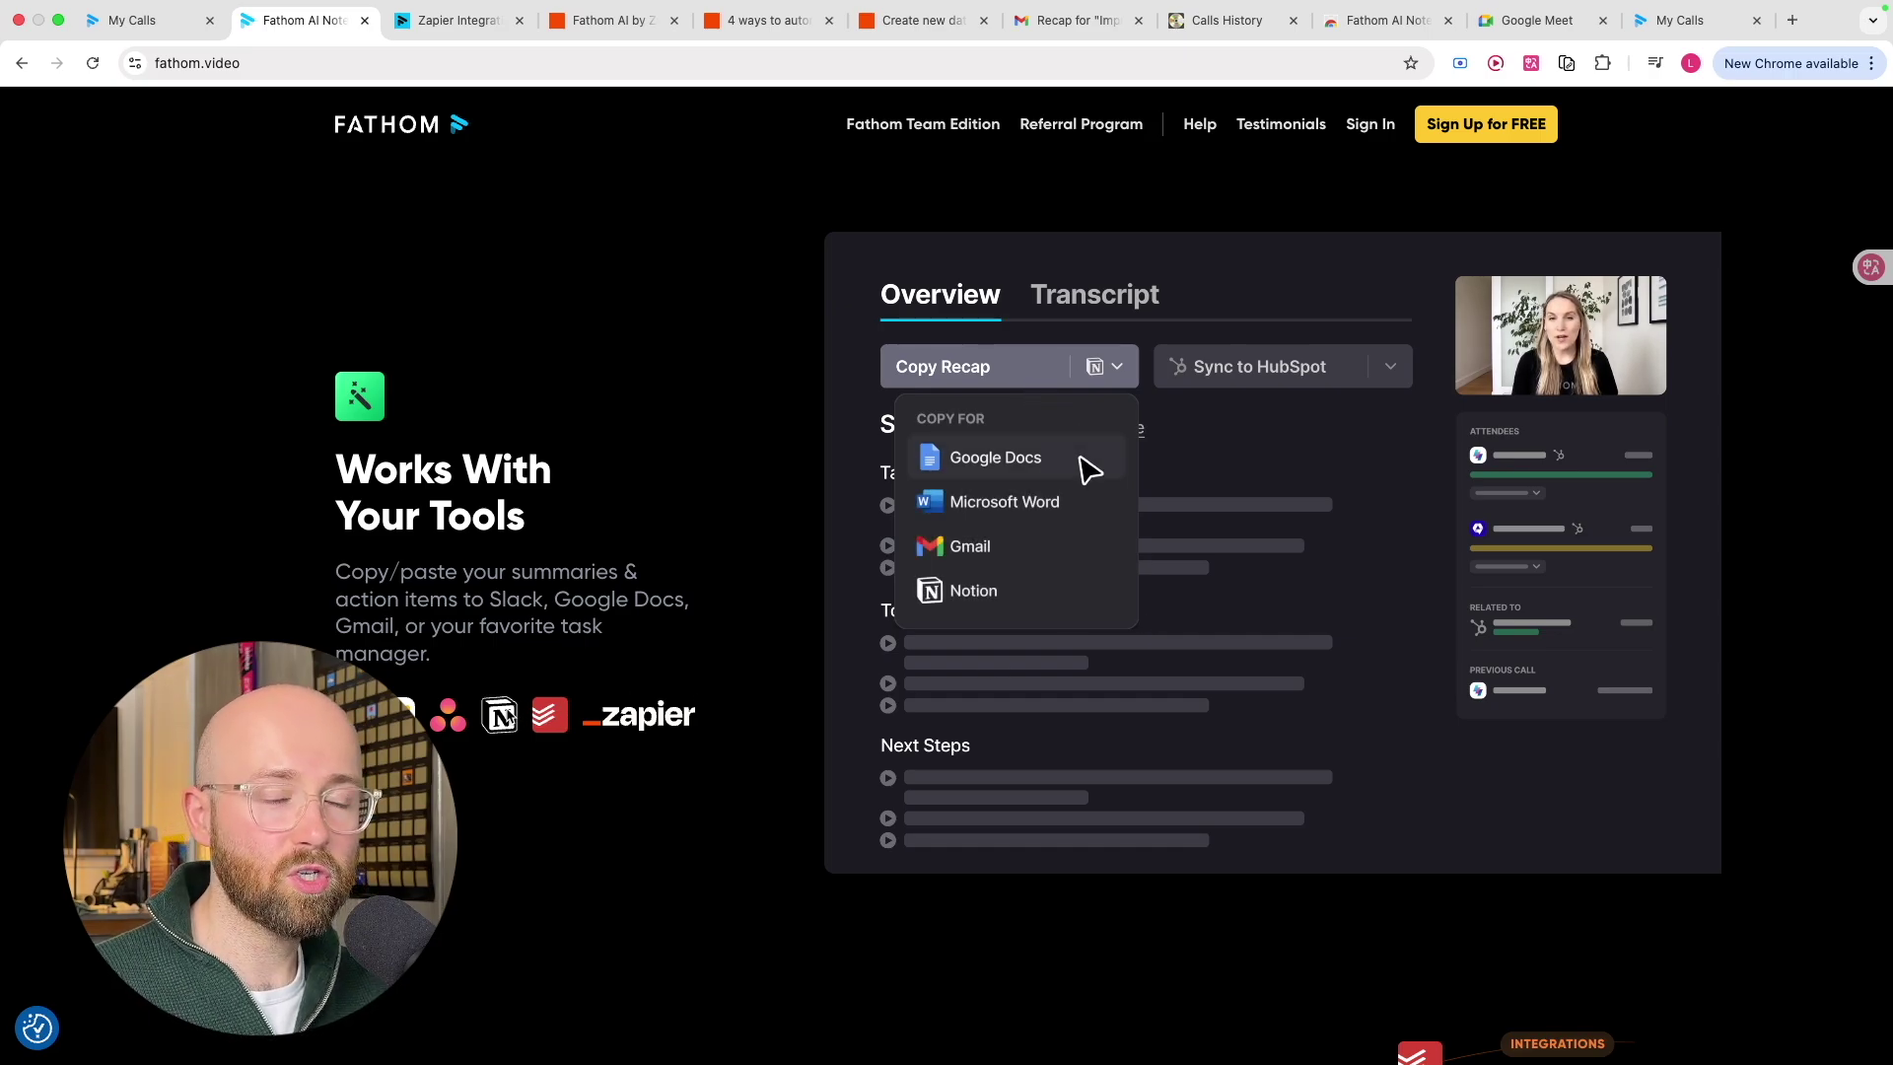
scroll(877, 696, "down", 2)
scroll(876, 696, "down", 7)
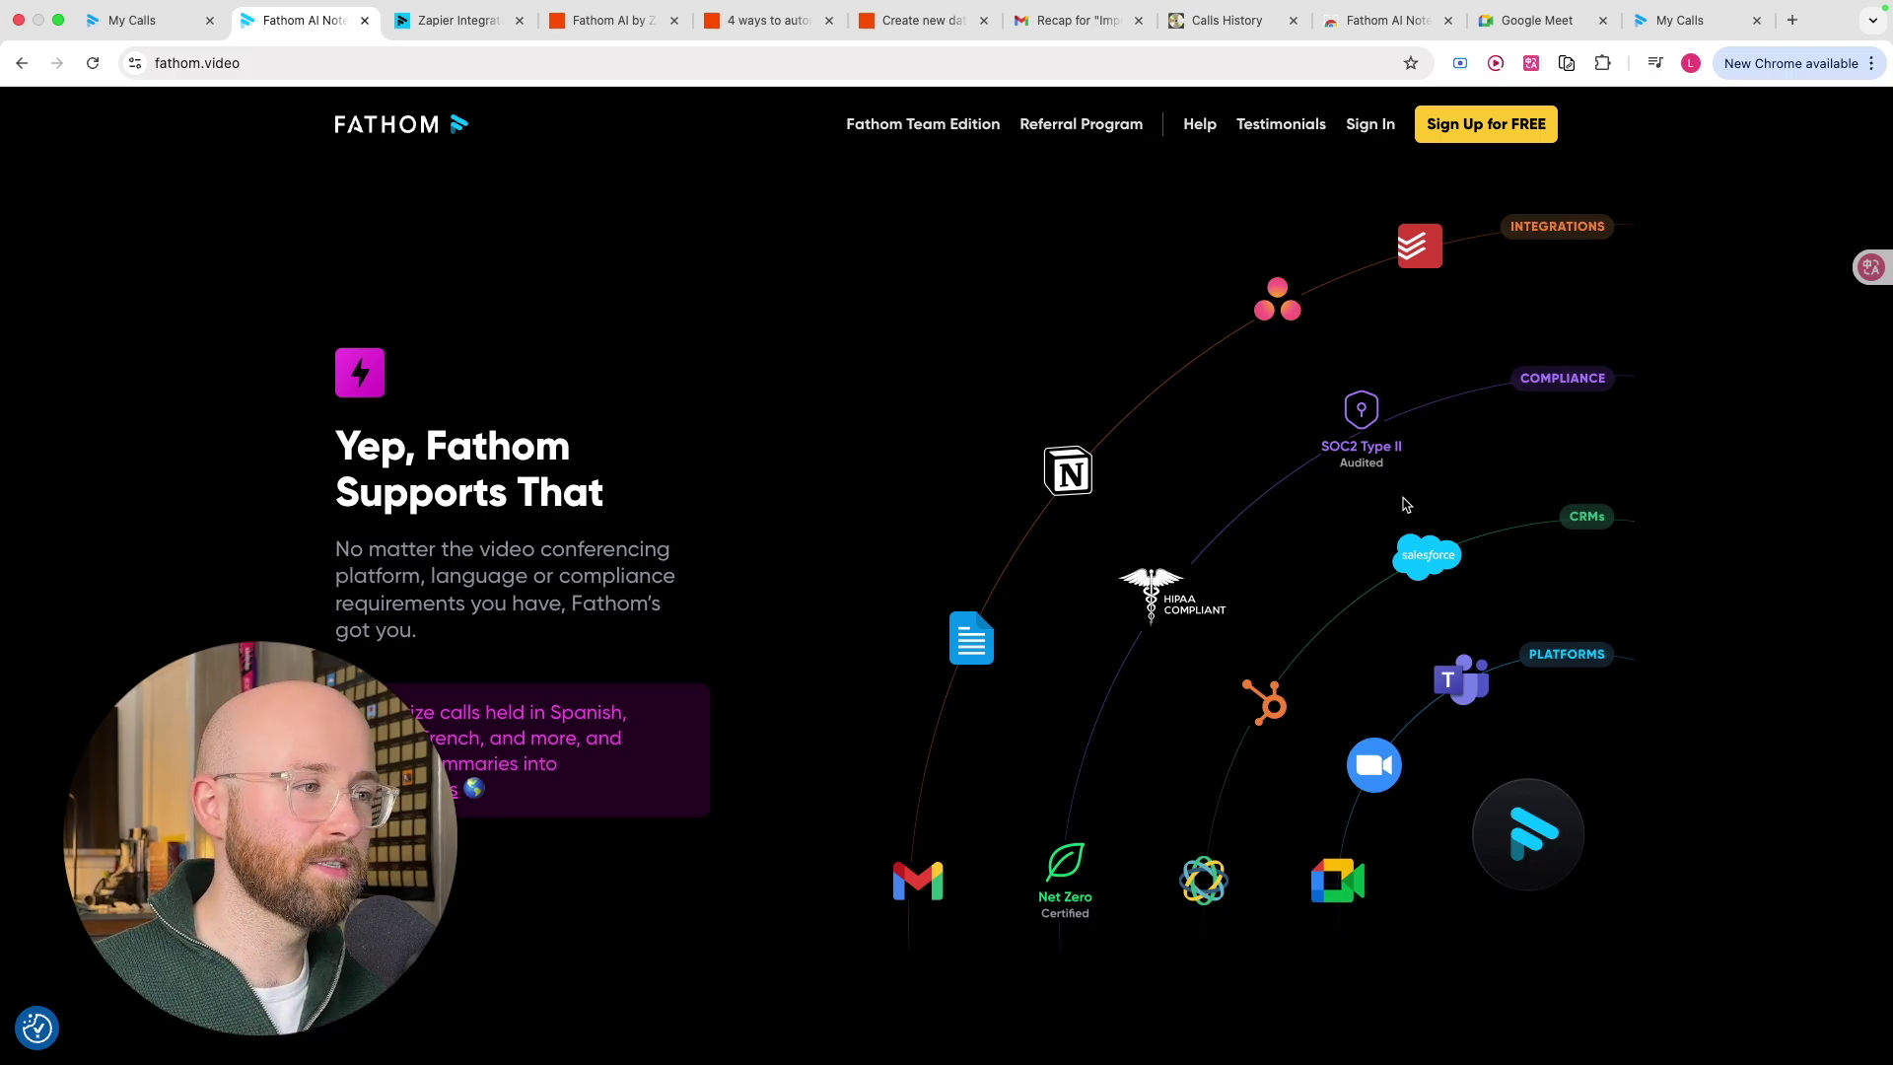
scroll(1440, 498, "down", 9)
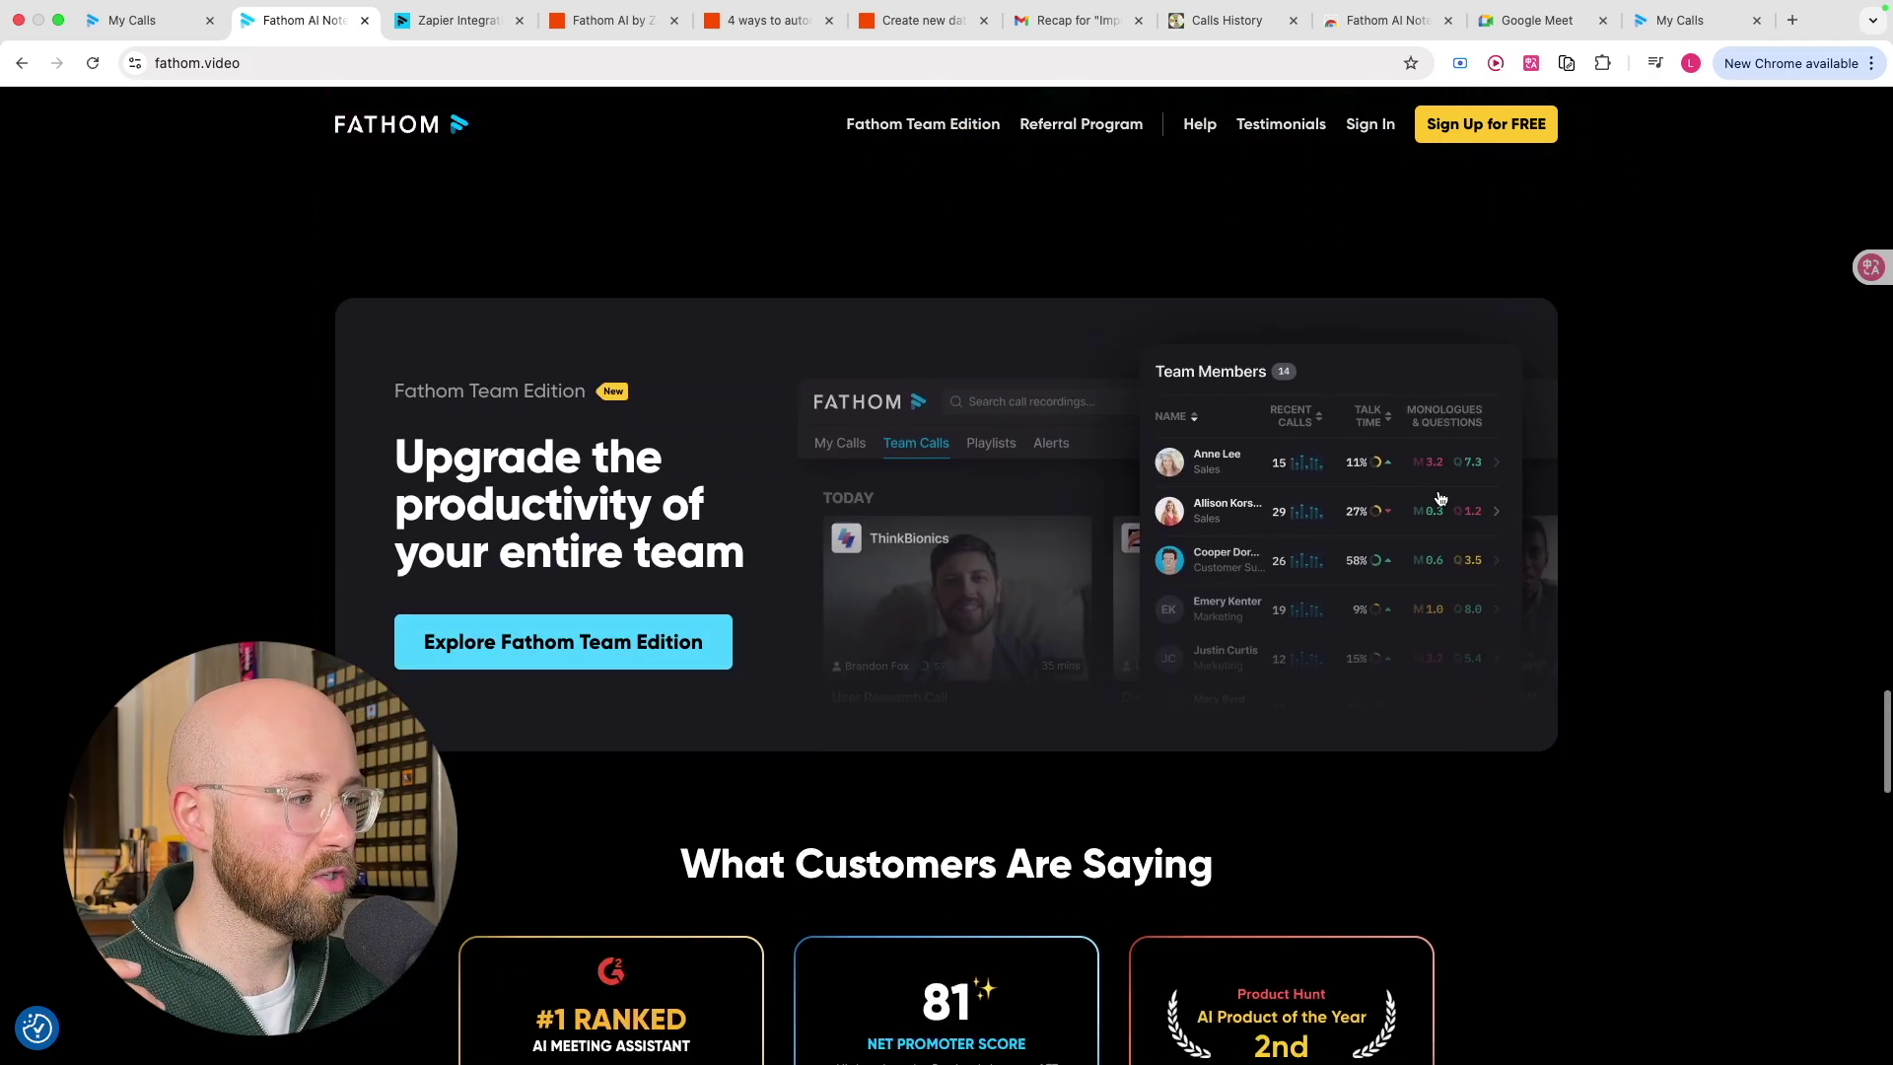
scroll(1186, 264, "up", 4)
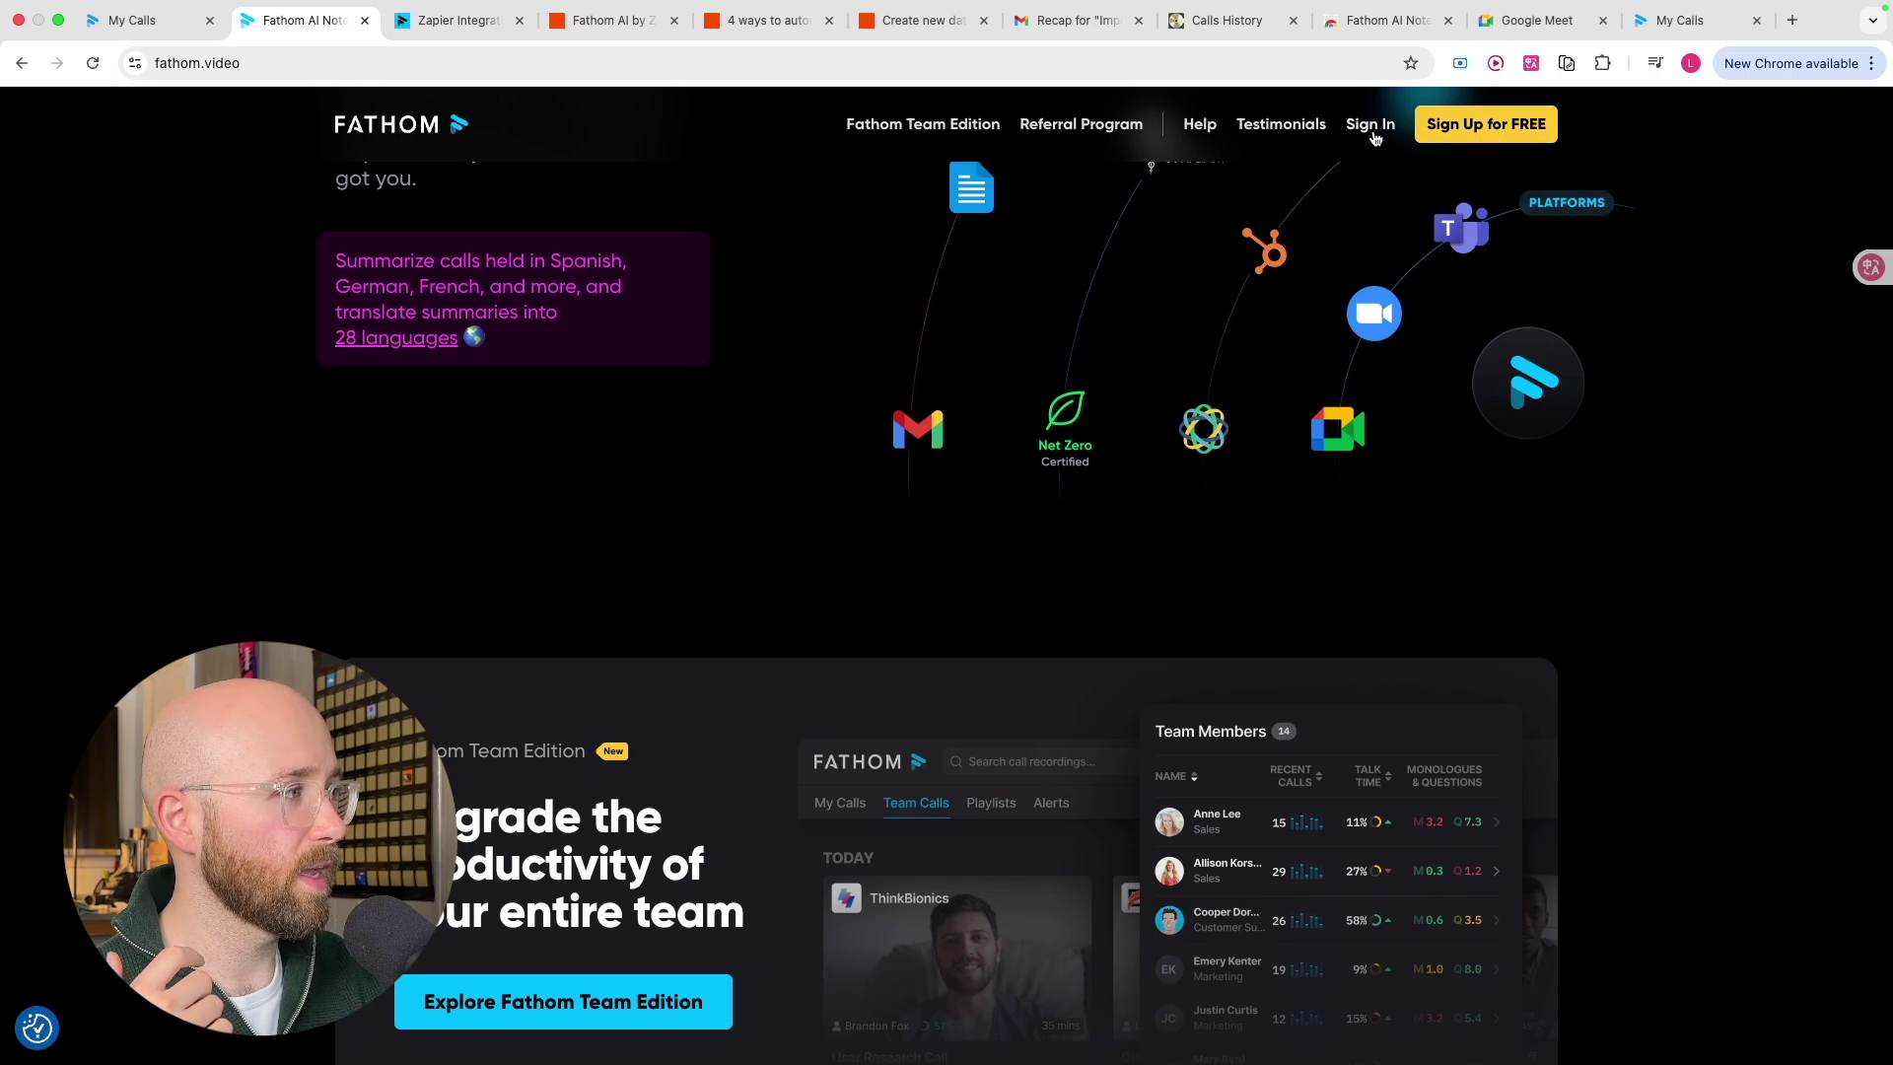
Sign up for Fathom for free using a Google account
left_click(1447, 124)
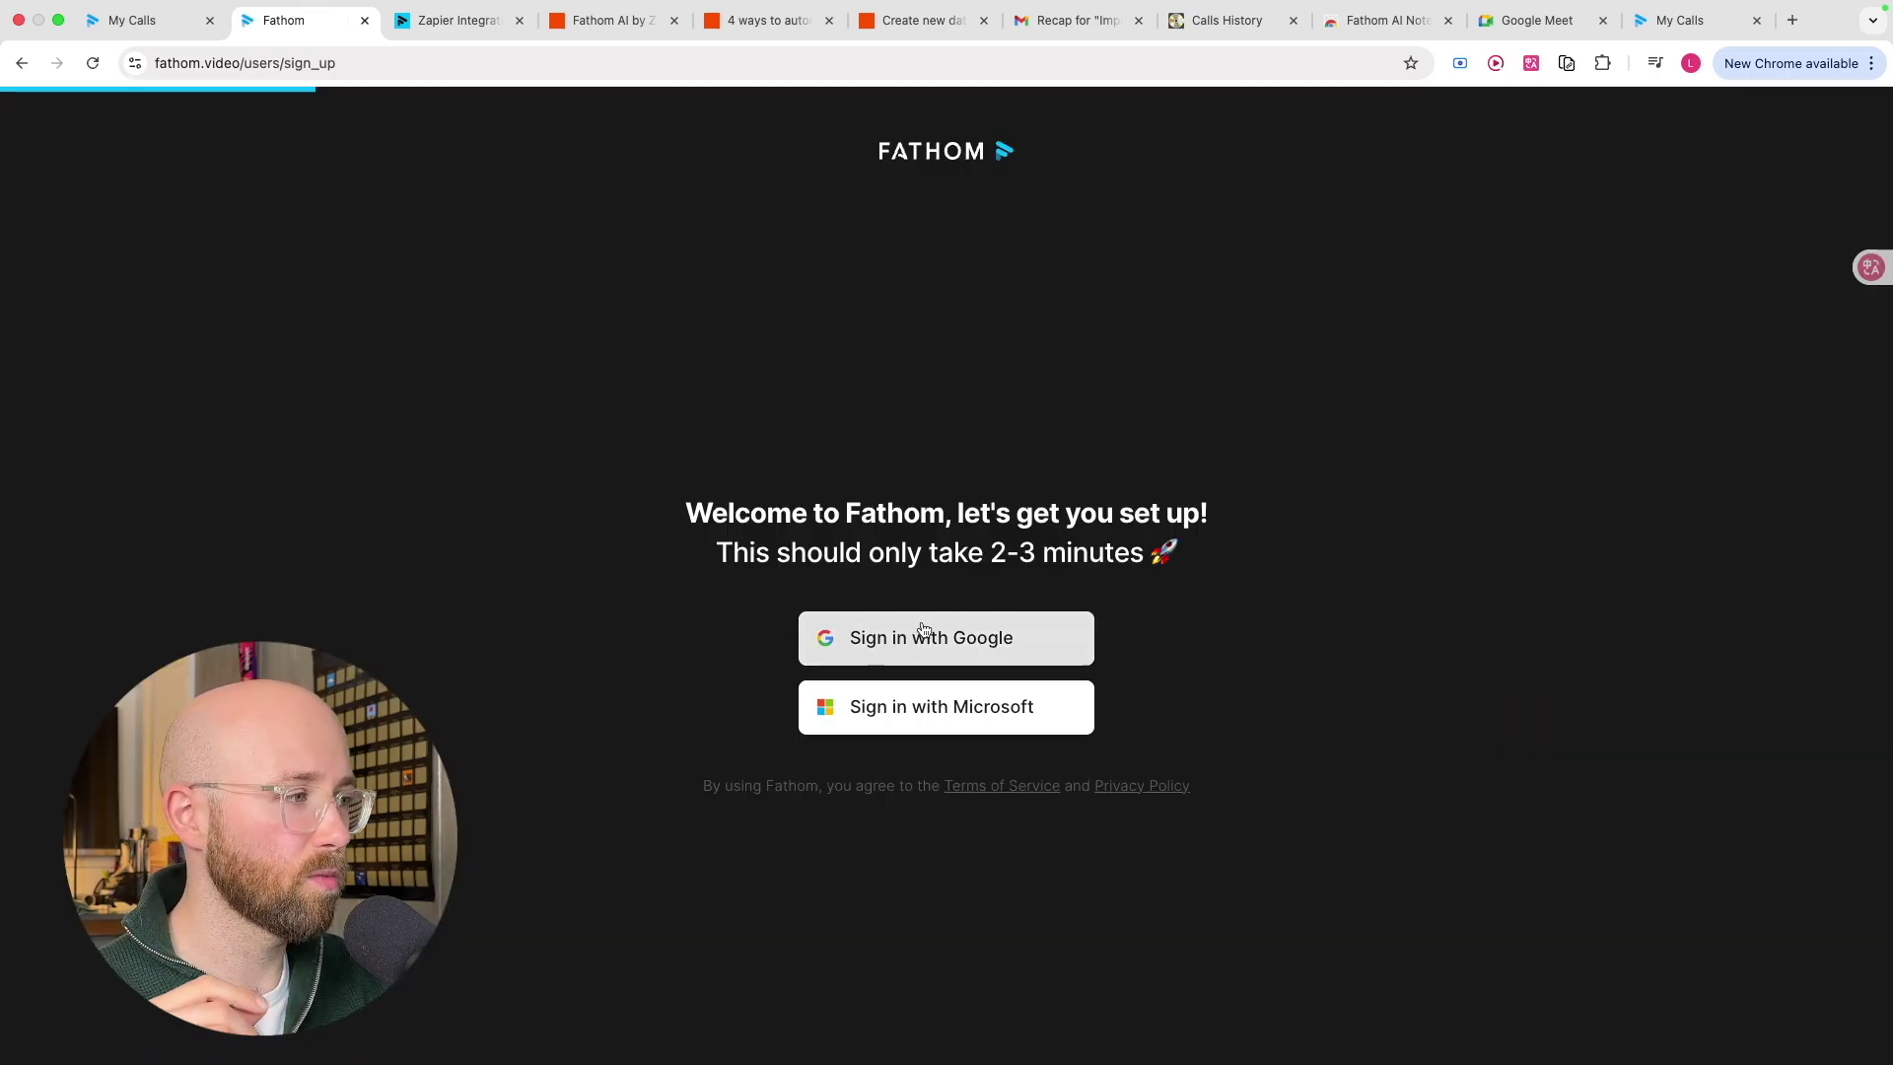
left_click(908, 642)
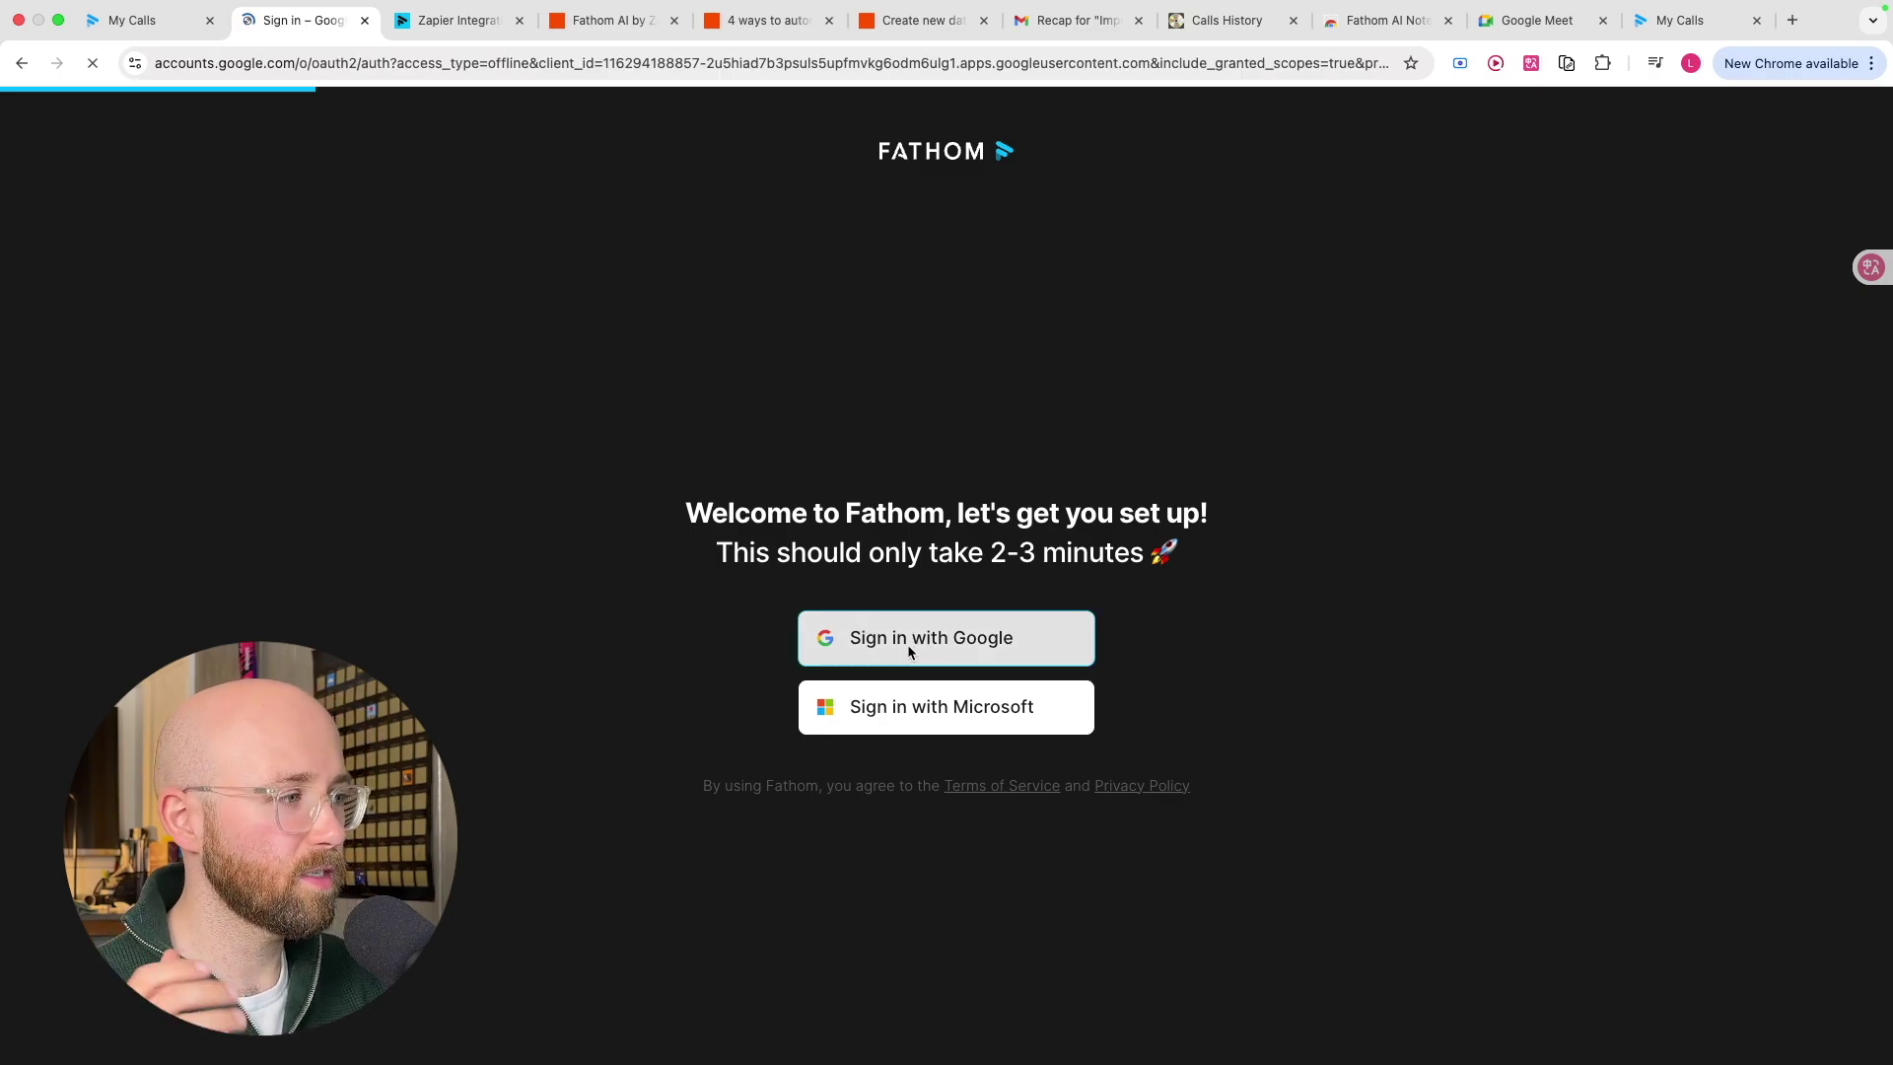
left_click(1091, 522)
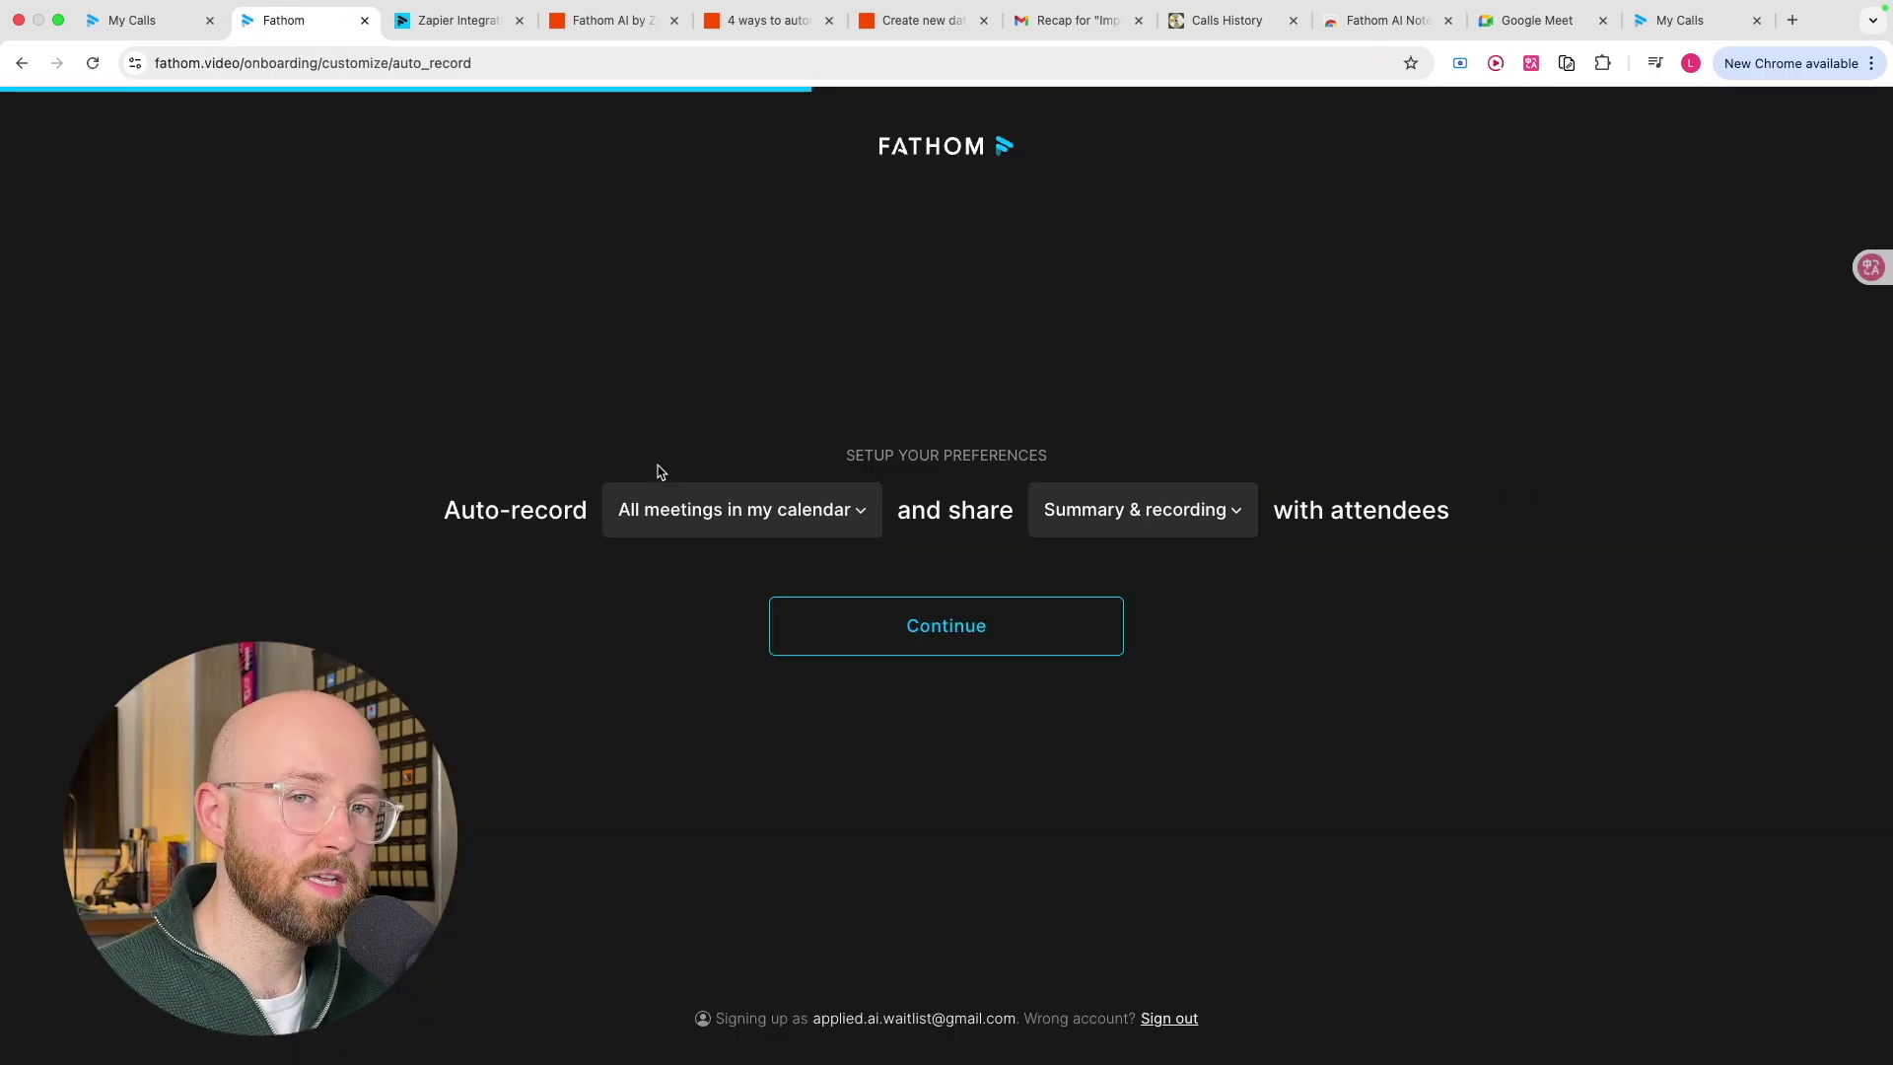
Keep auto-recording all calendar meetings and sharing Summary & recording with attendees, then continue
left_click(704, 528)
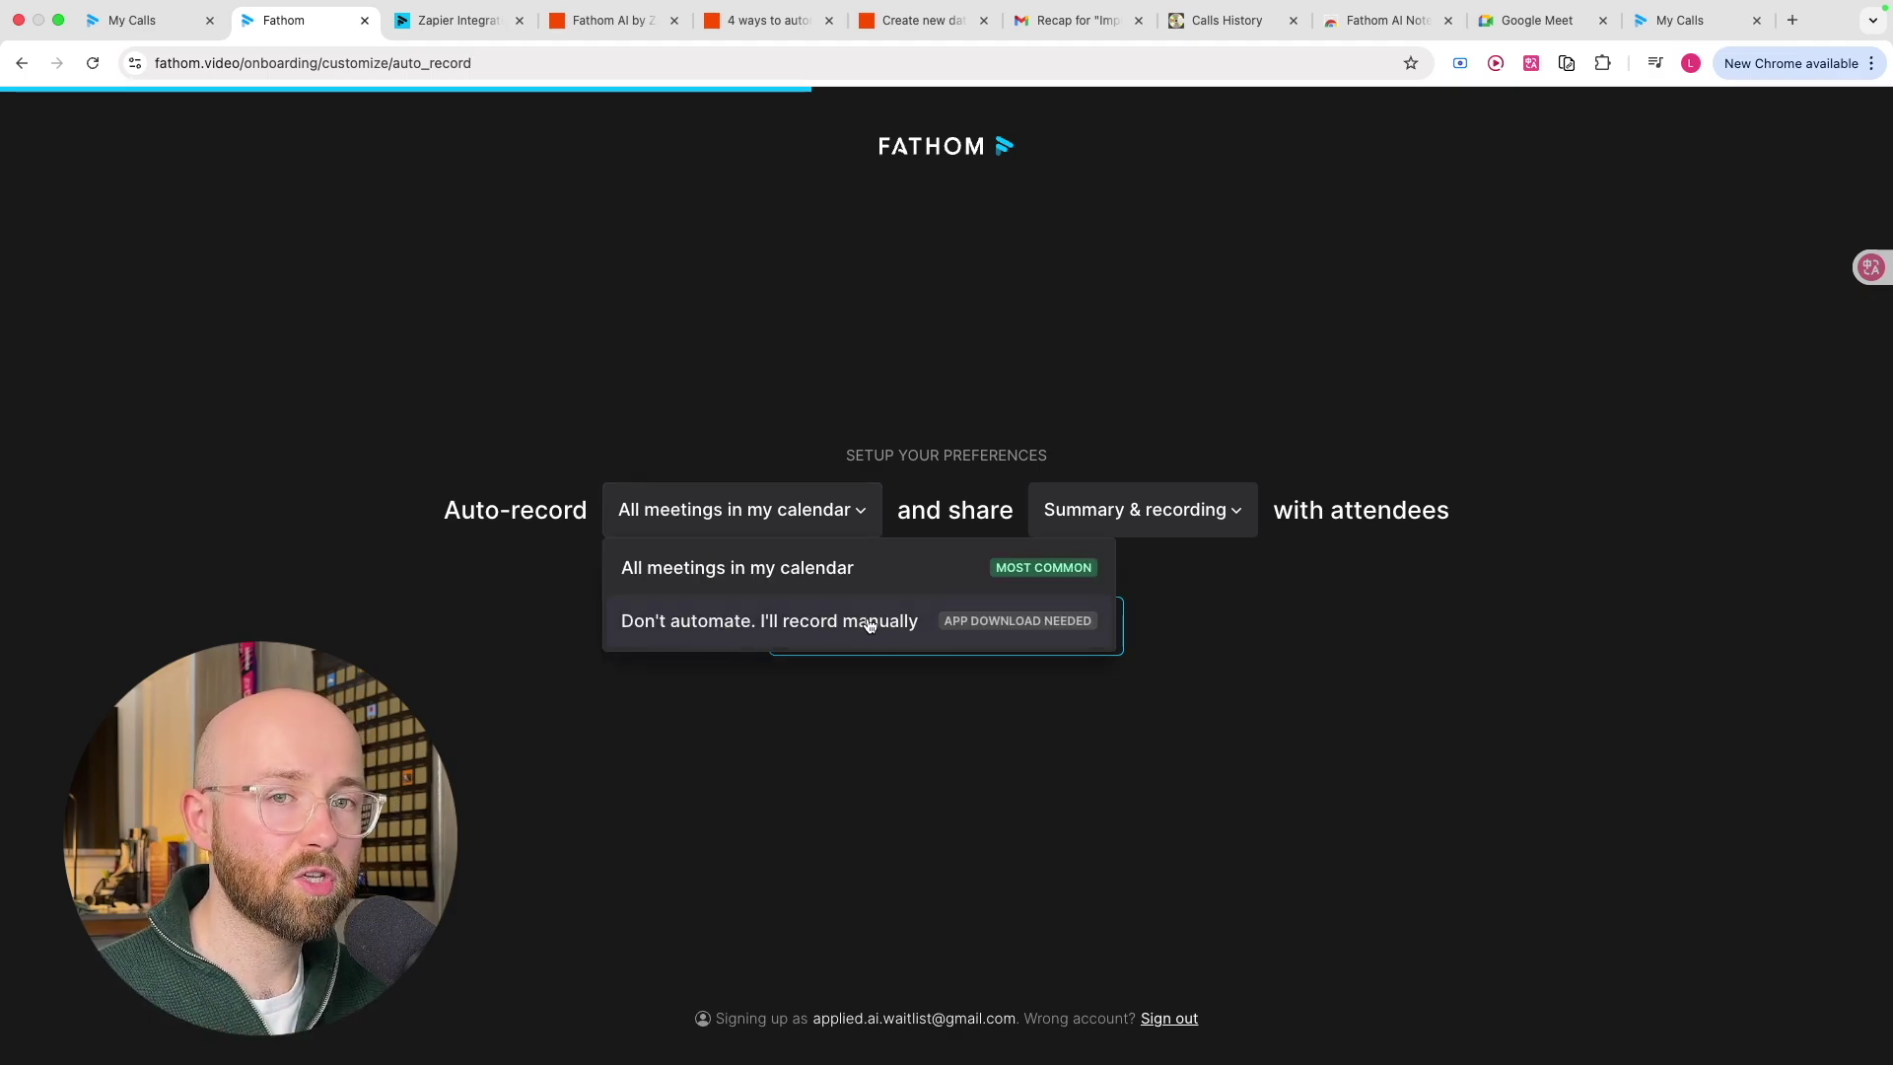
left_click(712, 583)
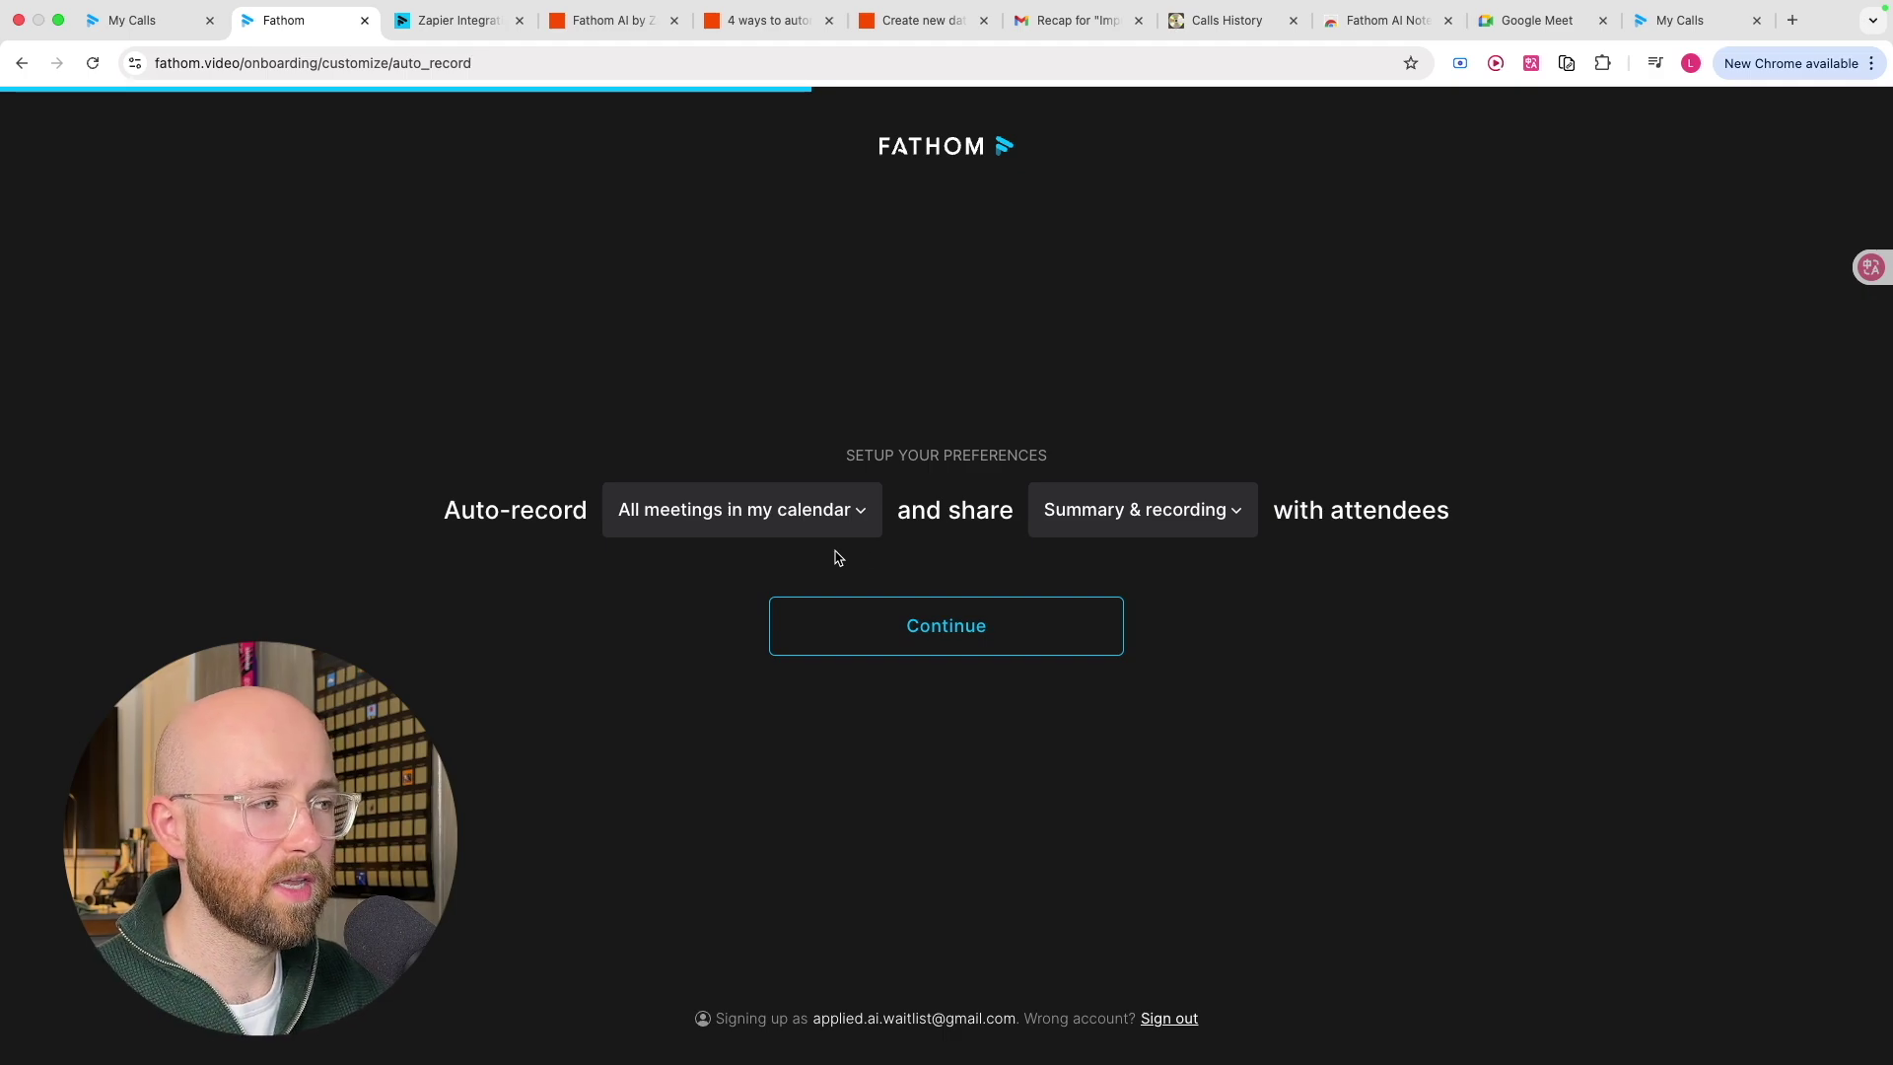
left_click(1143, 518)
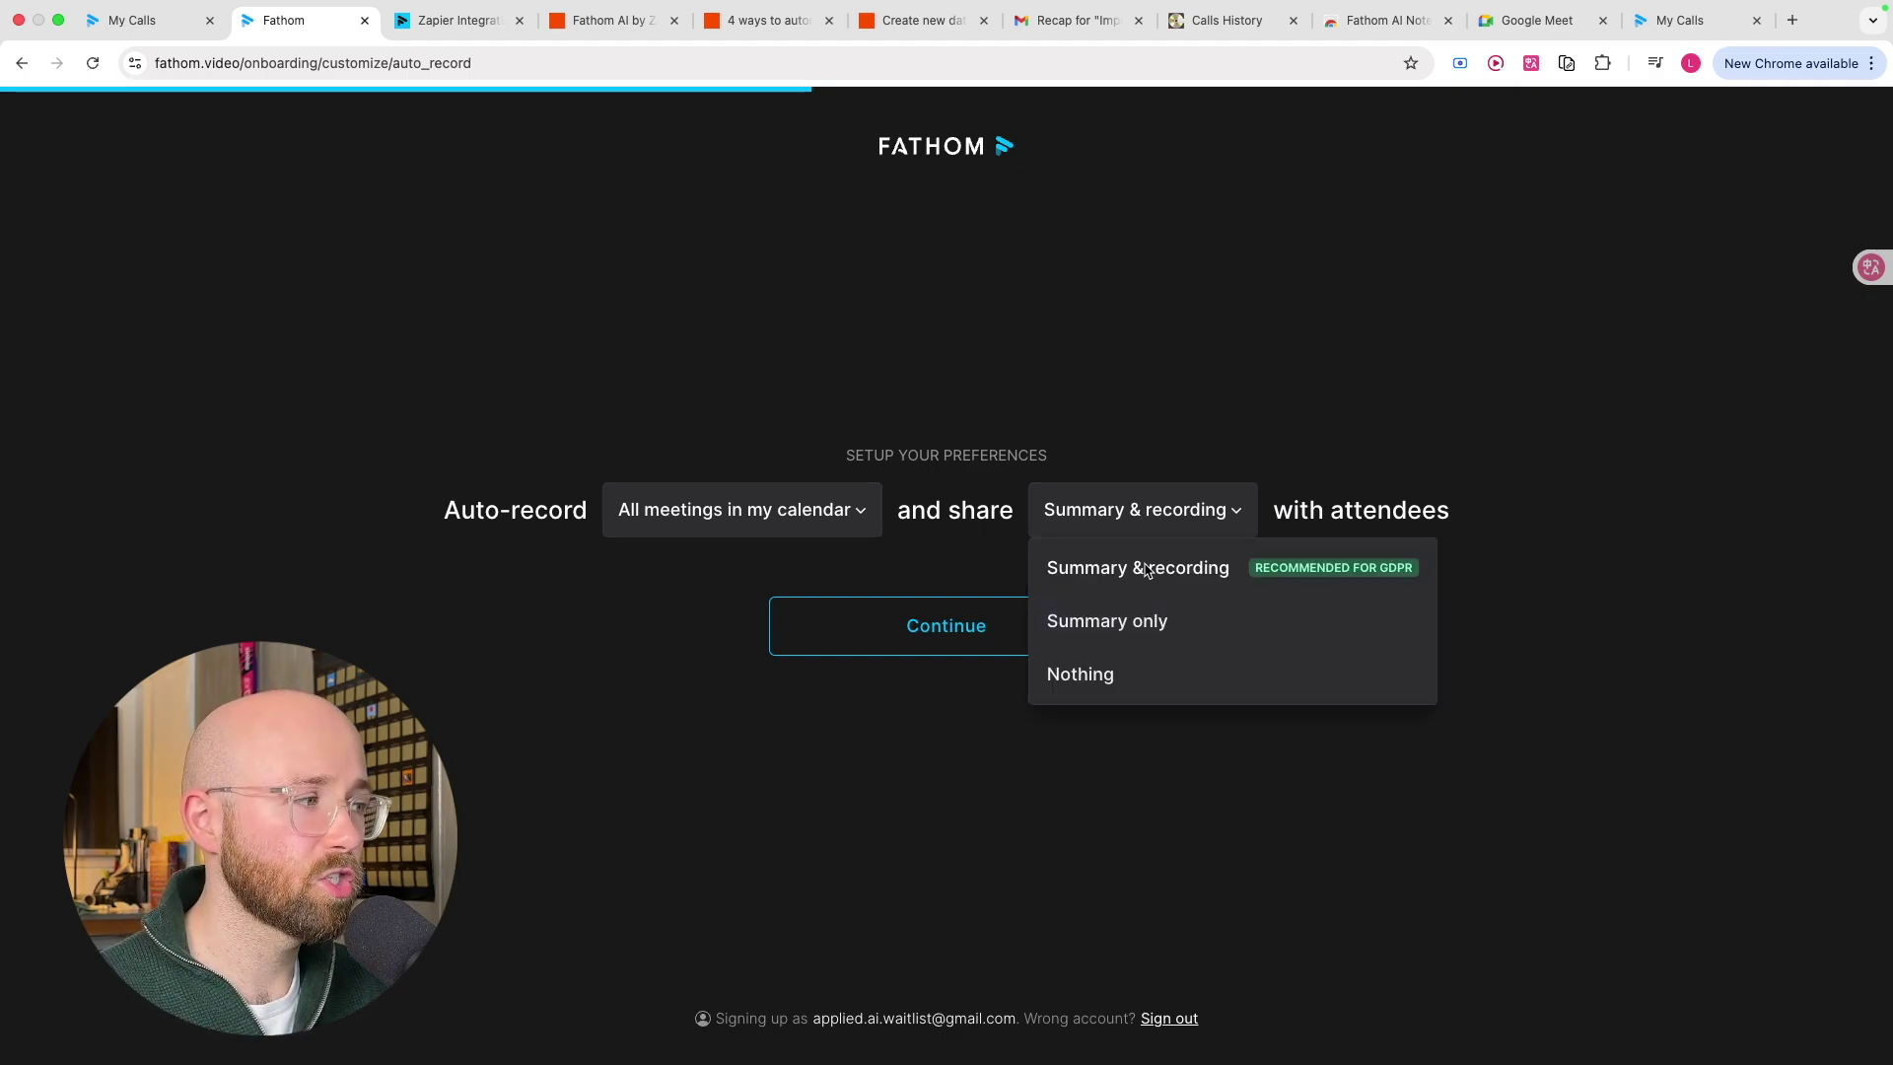
left_click(1309, 582)
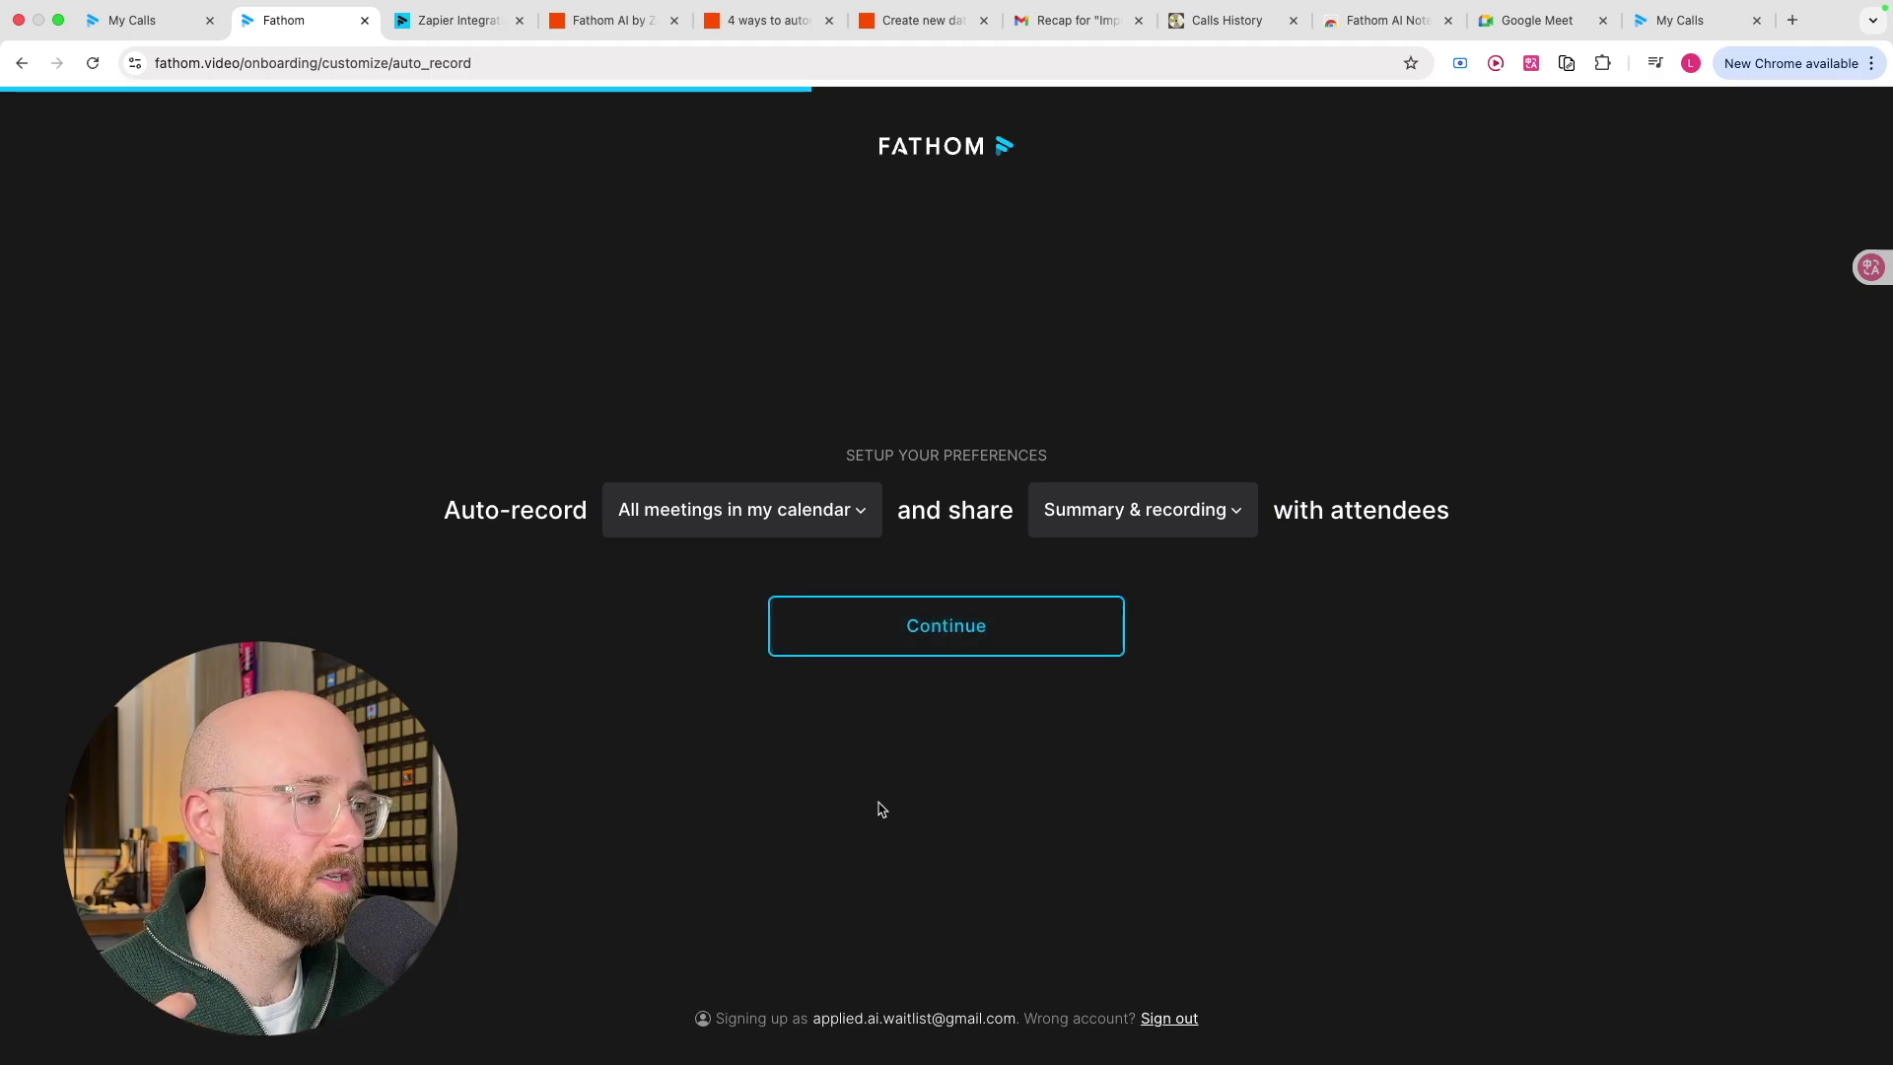
left_click(976, 631)
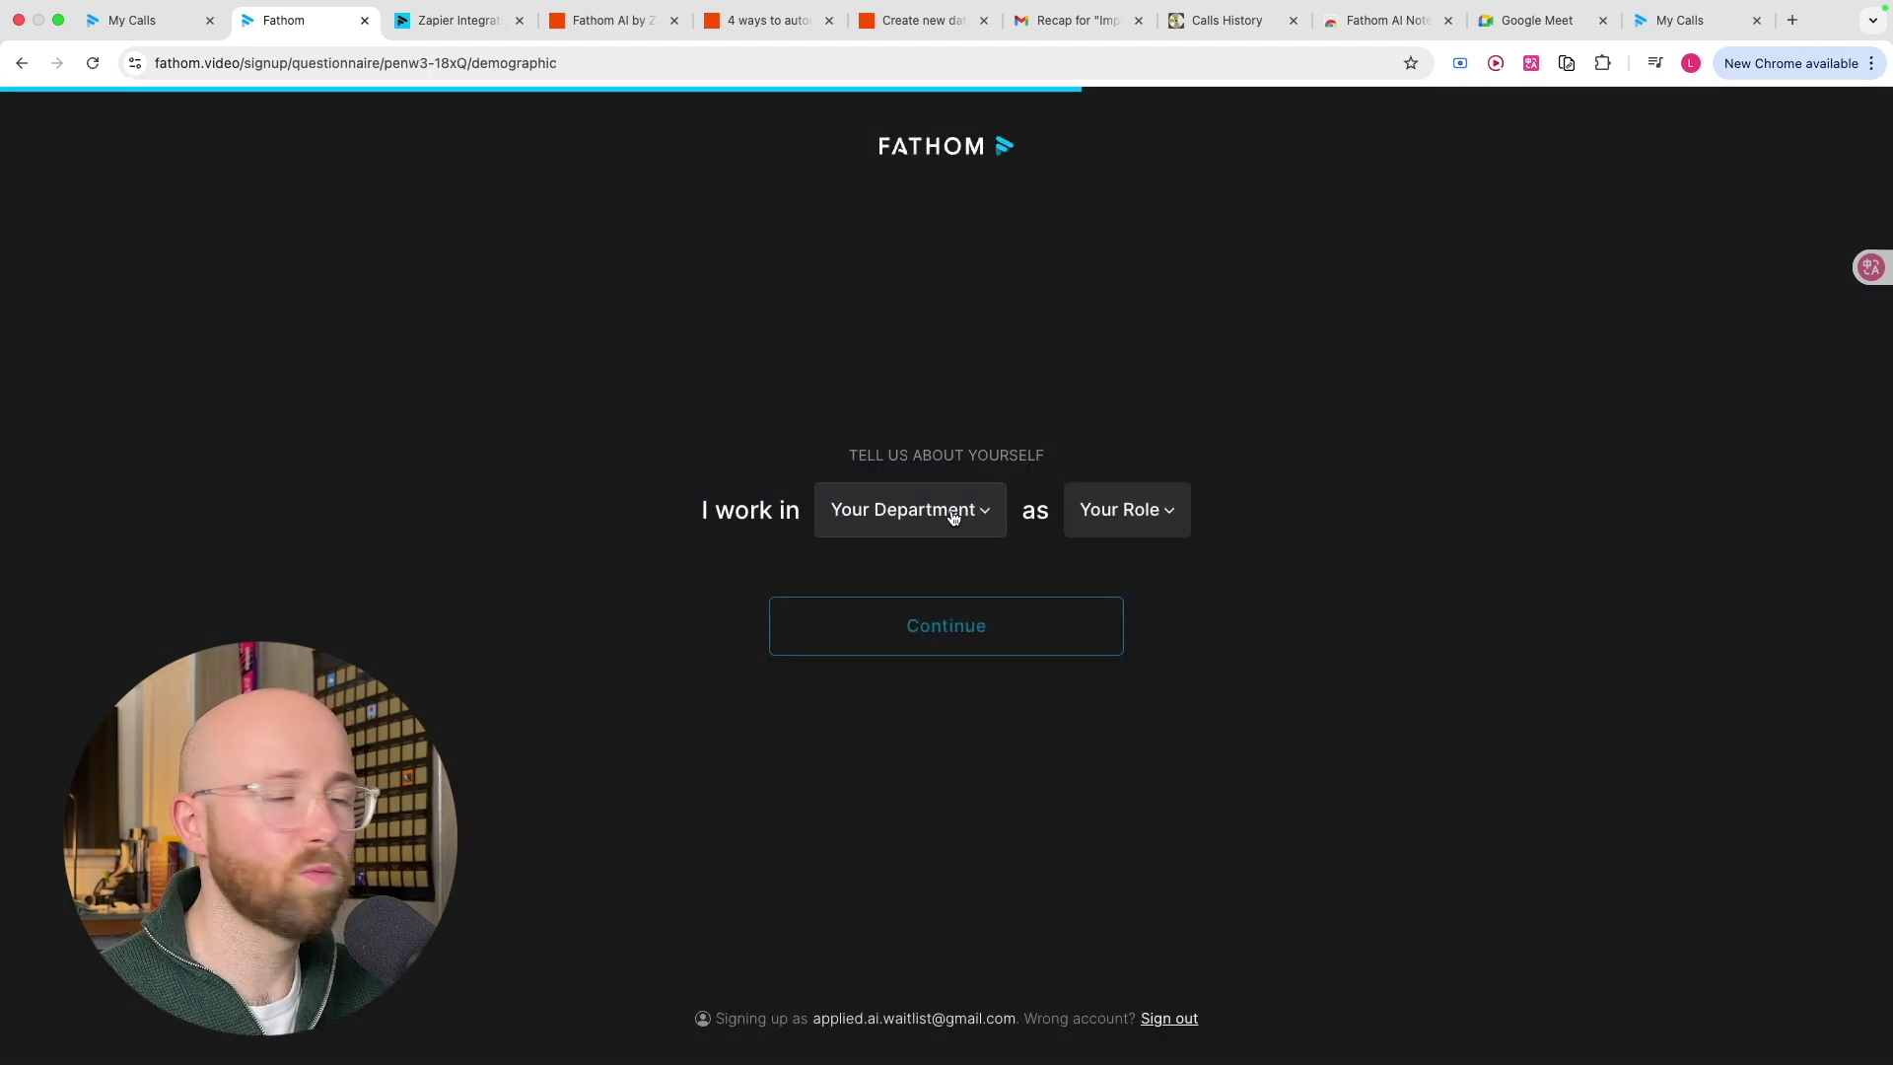
Set the department to Other, the role to executive, and the CRM to I don't use a CRM
left_click(954, 518)
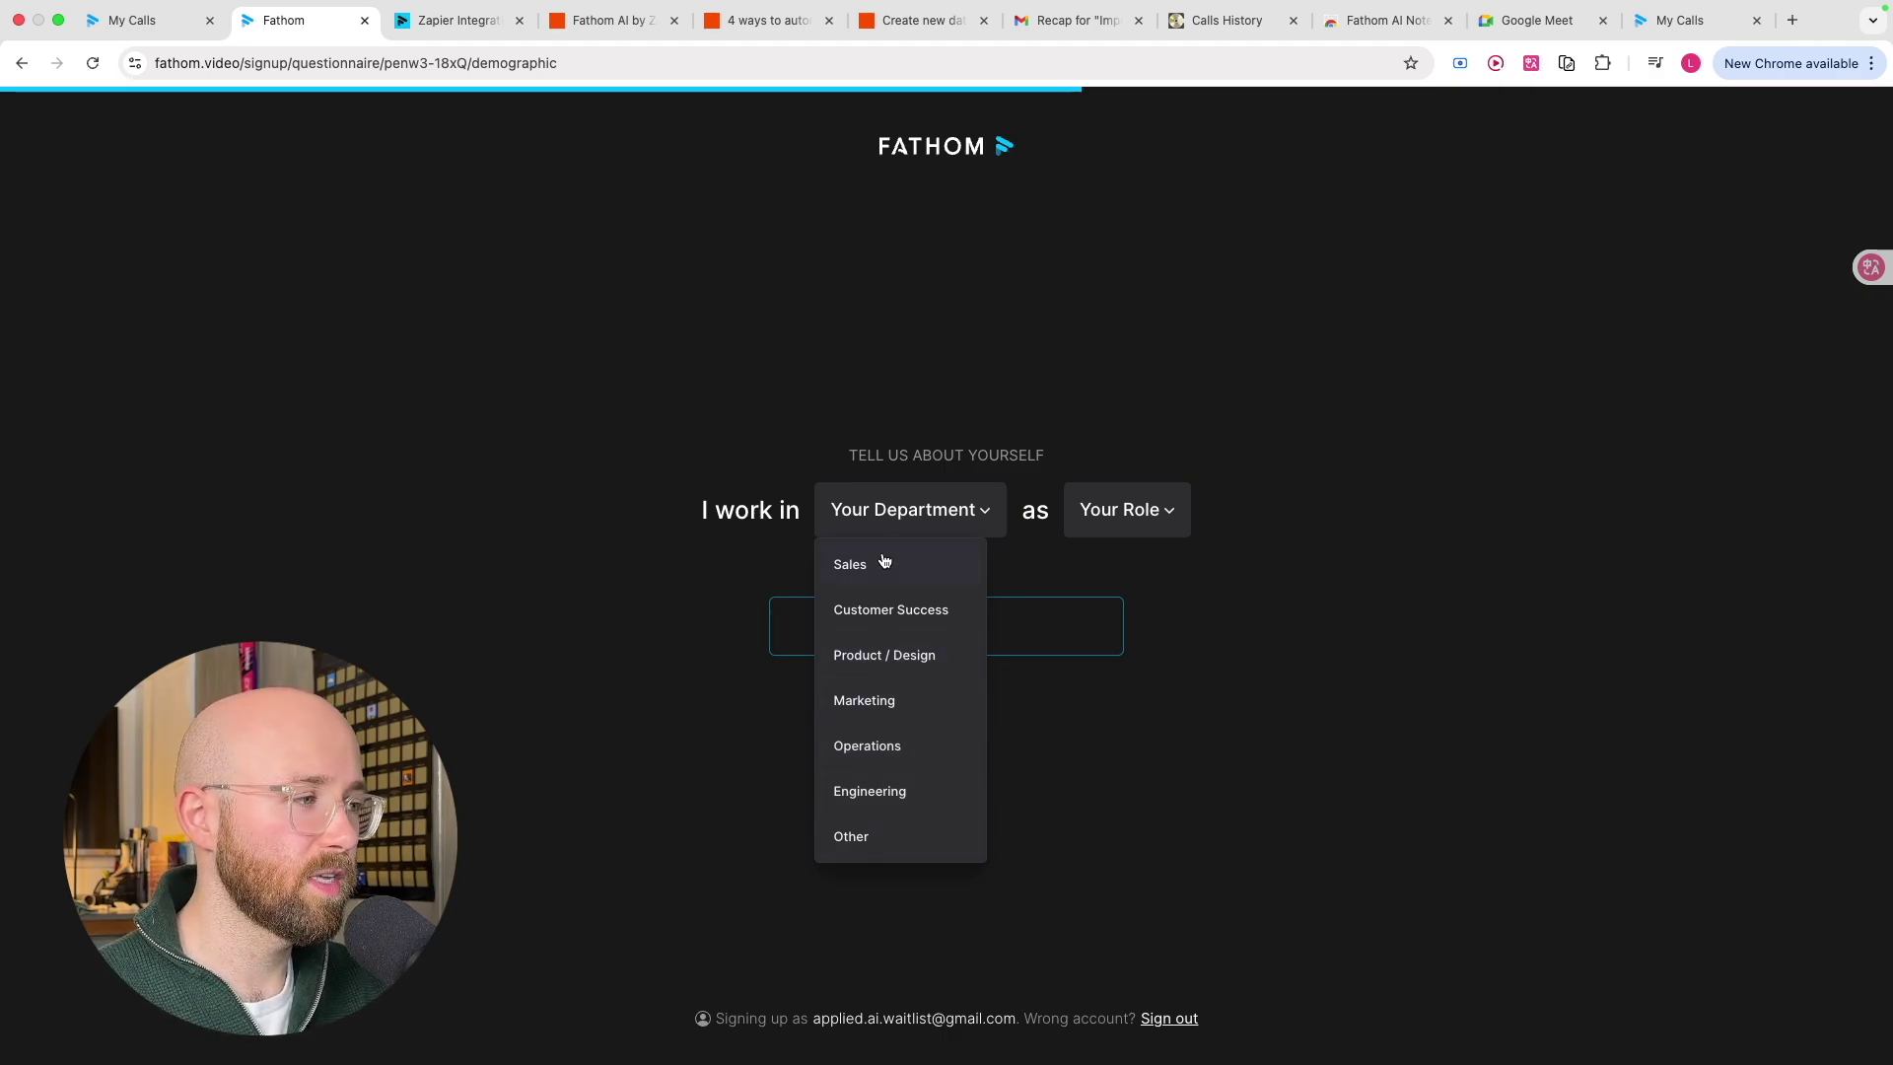
left_click(904, 852)
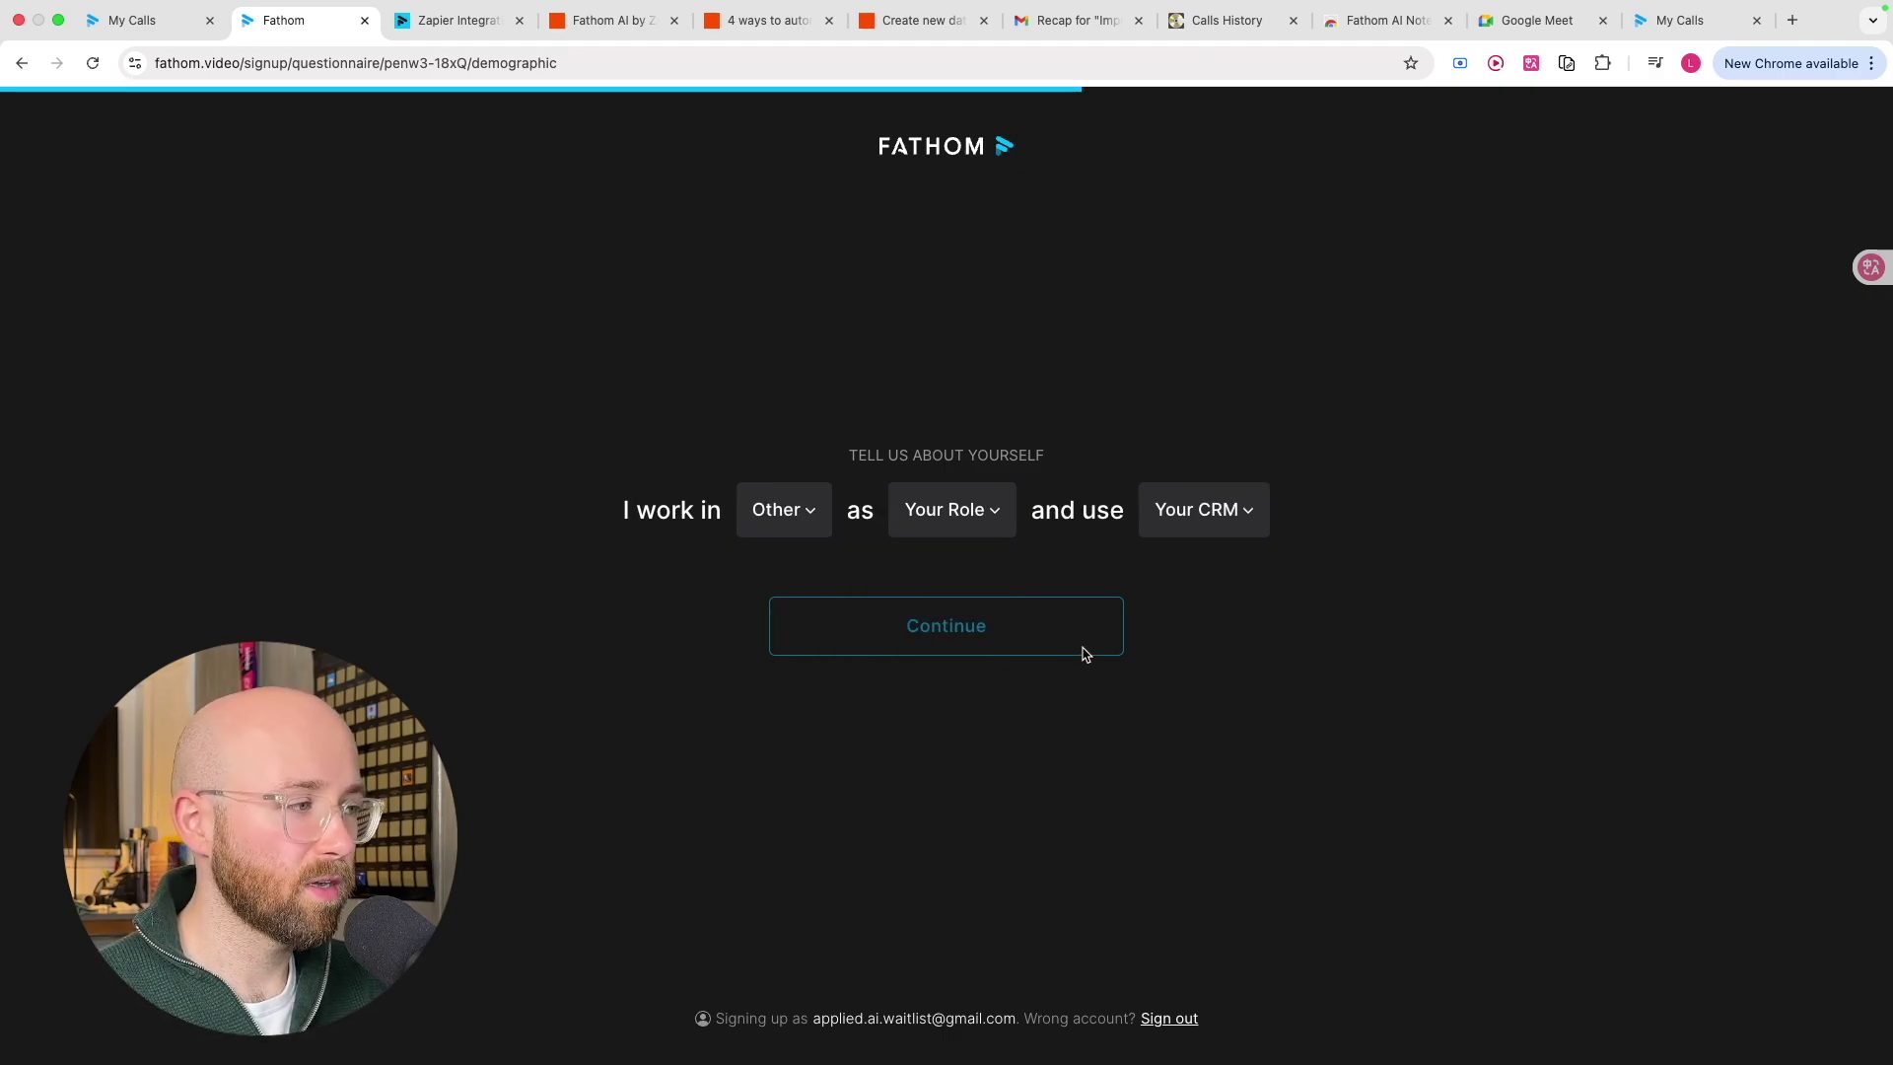
left_click(957, 520)
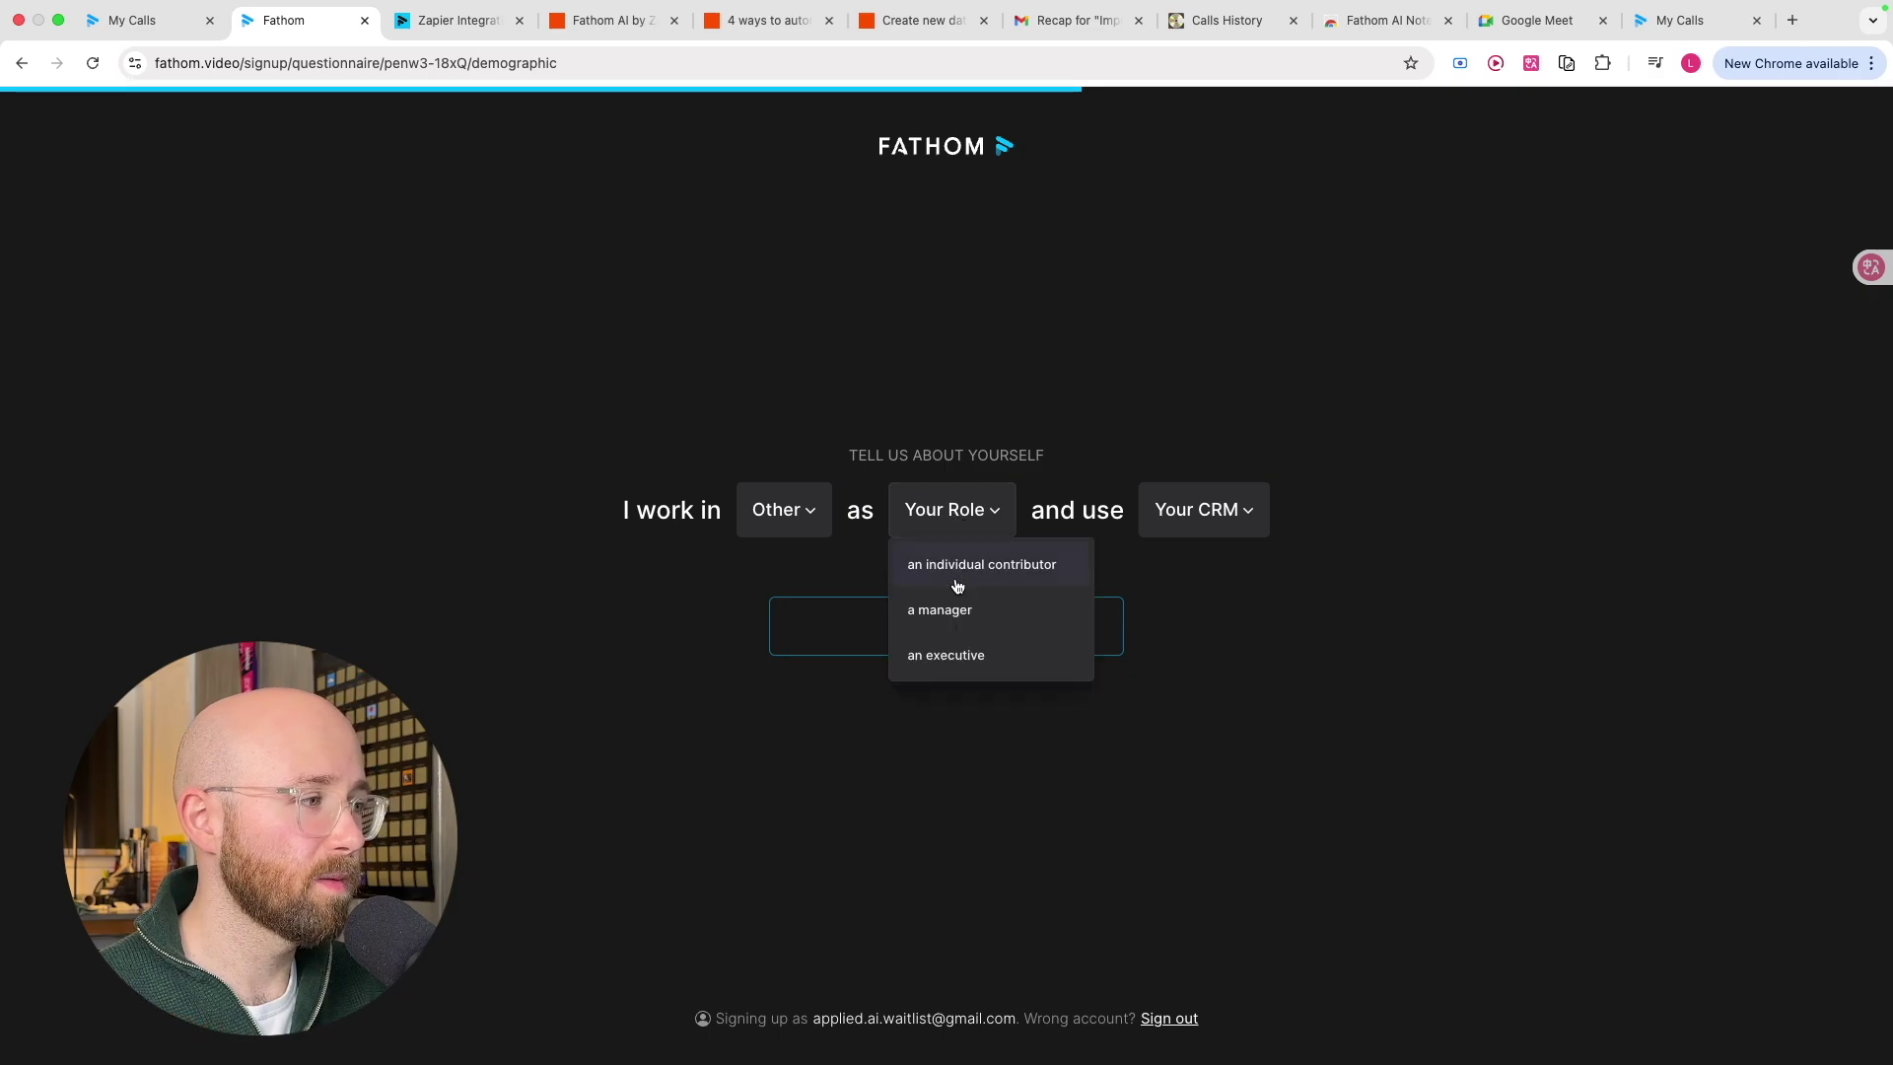
left_click(992, 661)
left_click(1197, 526)
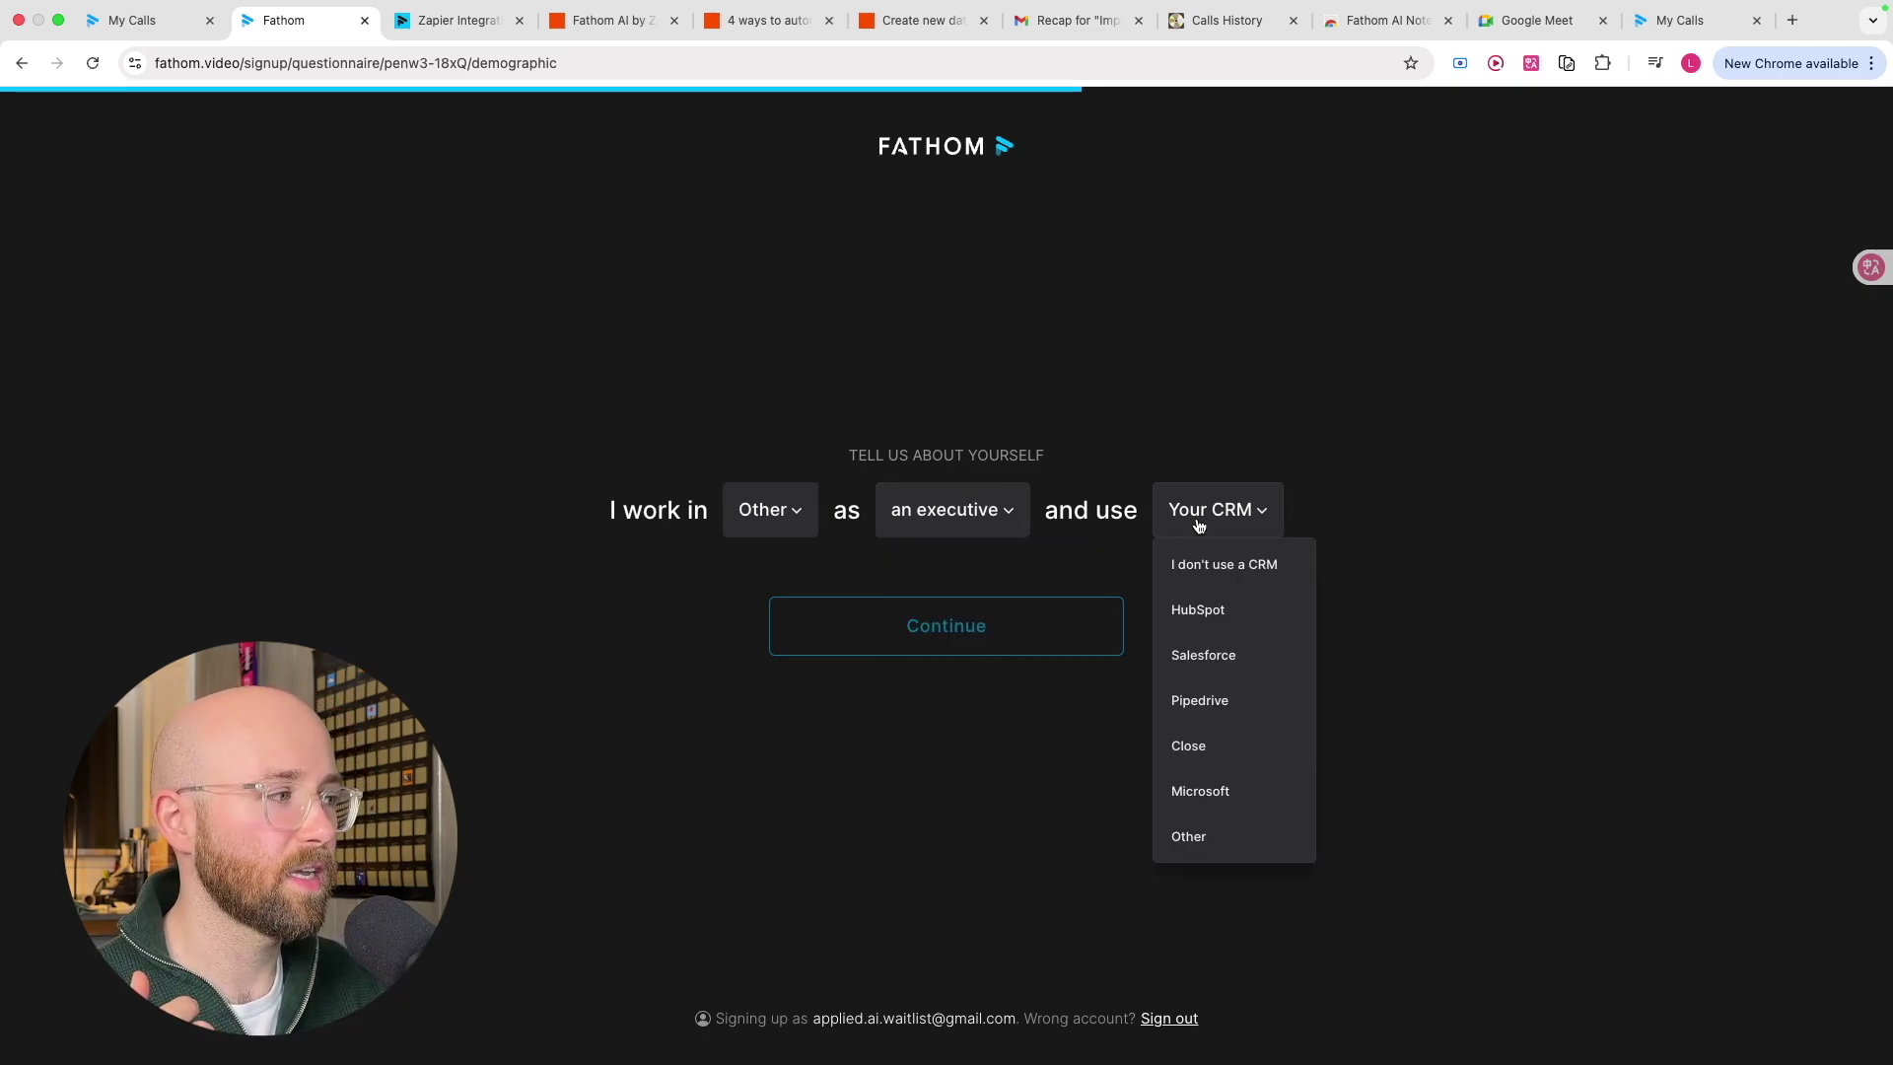
left_click(1229, 580)
Answer that Fathom will be used By Myself and move on to the desktop app step
left_click(1078, 615)
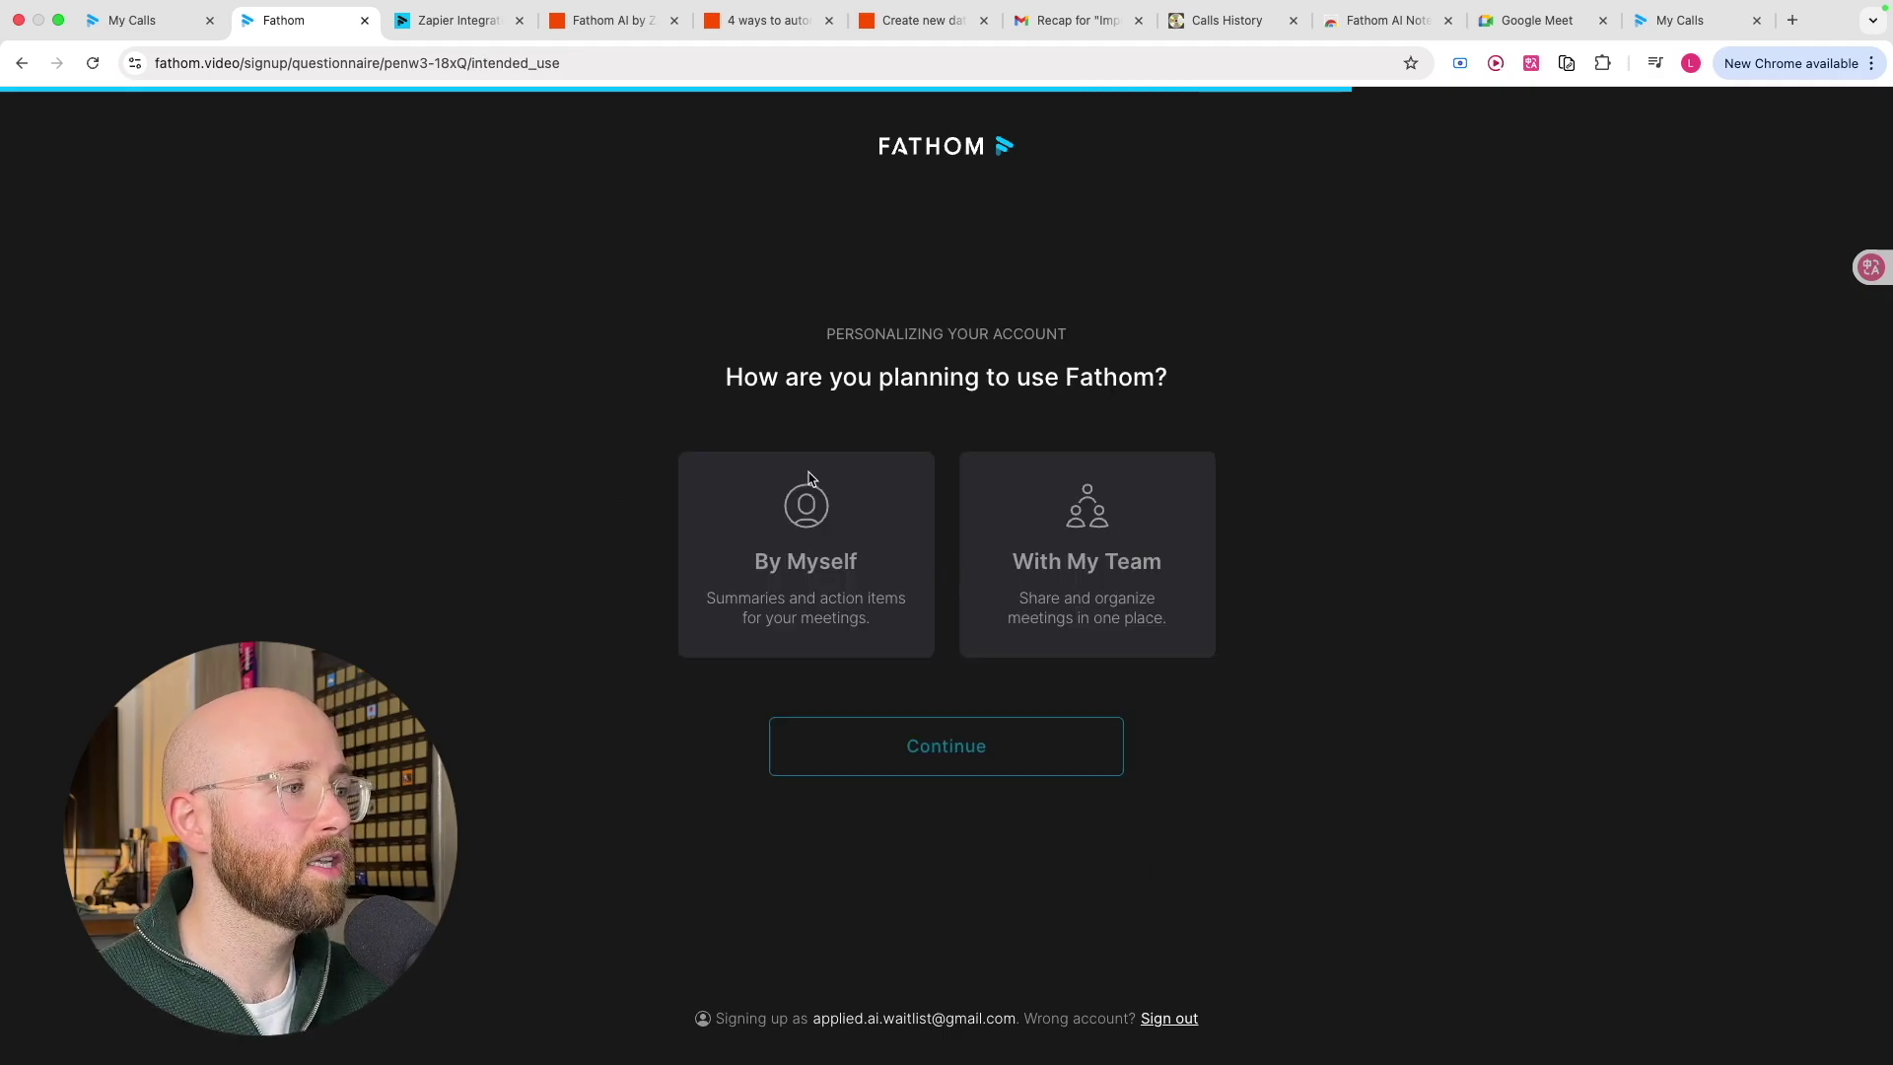
left_click(864, 569)
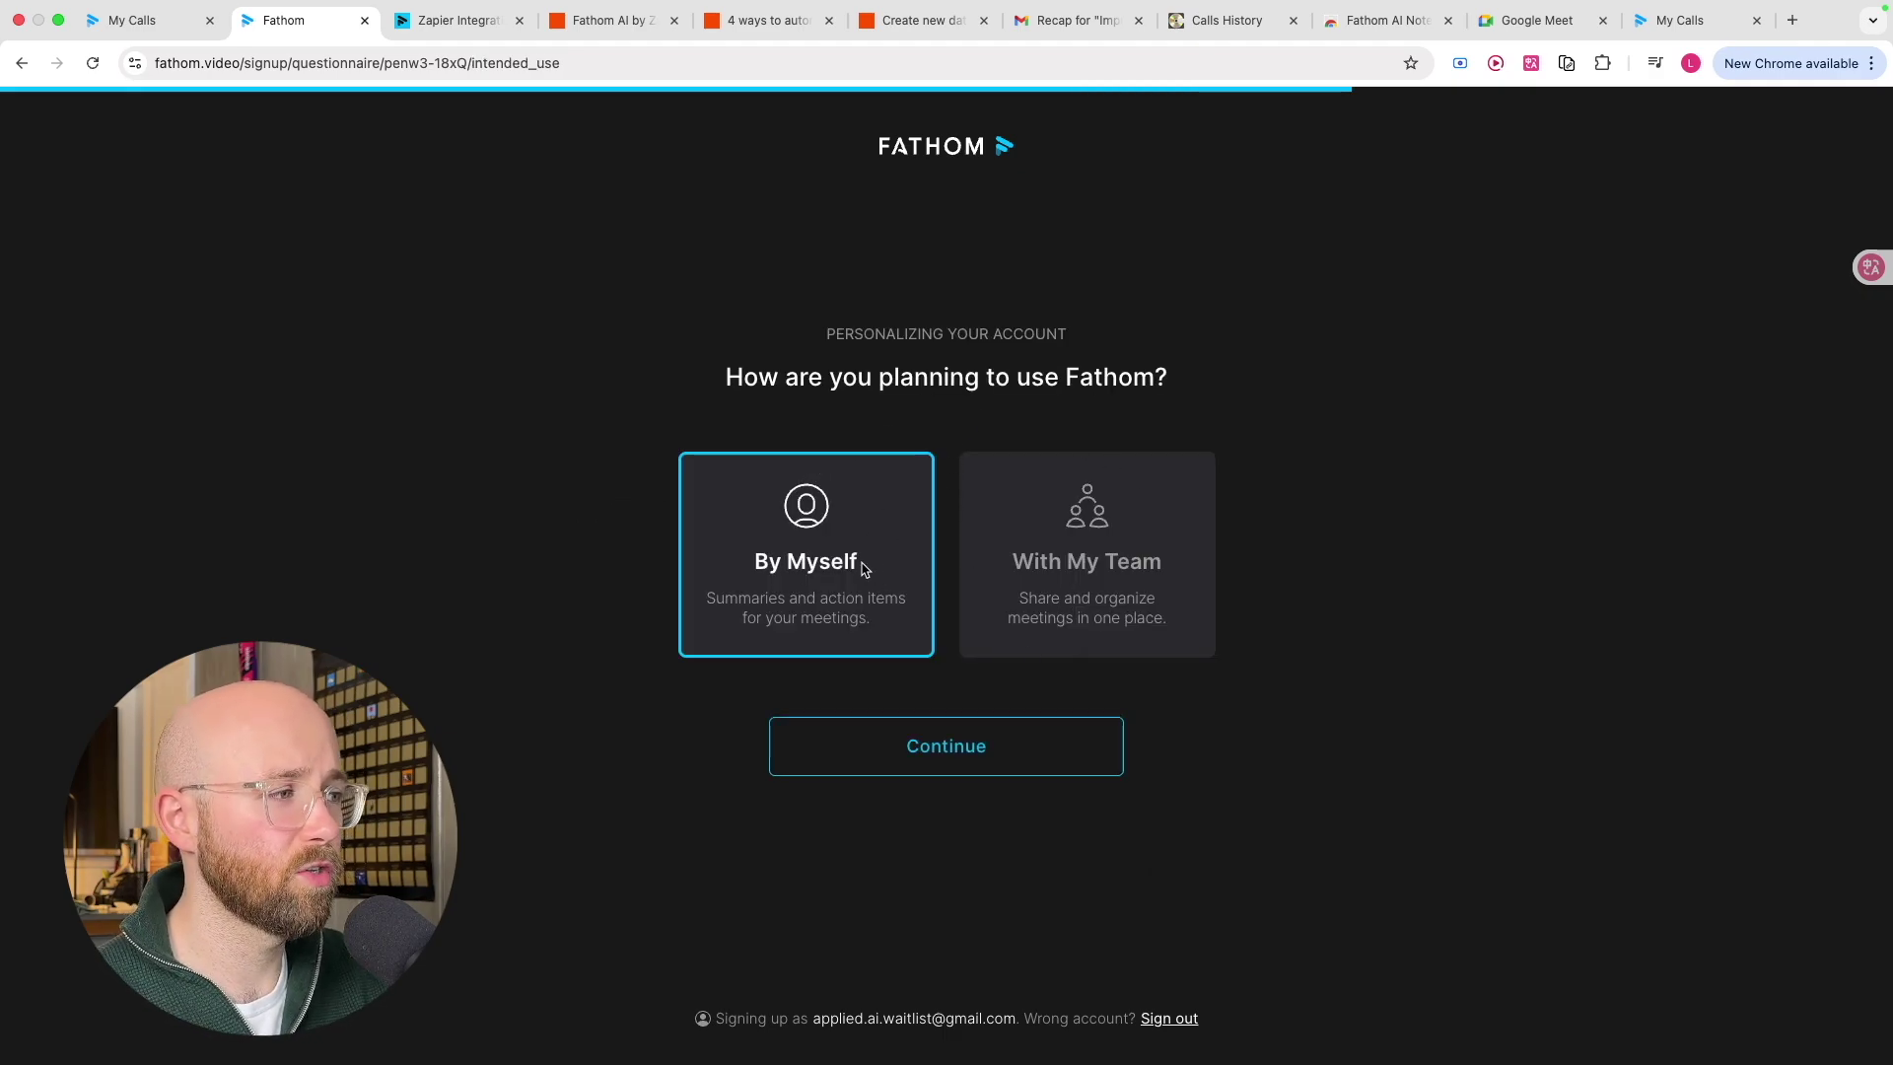
left_click(931, 772)
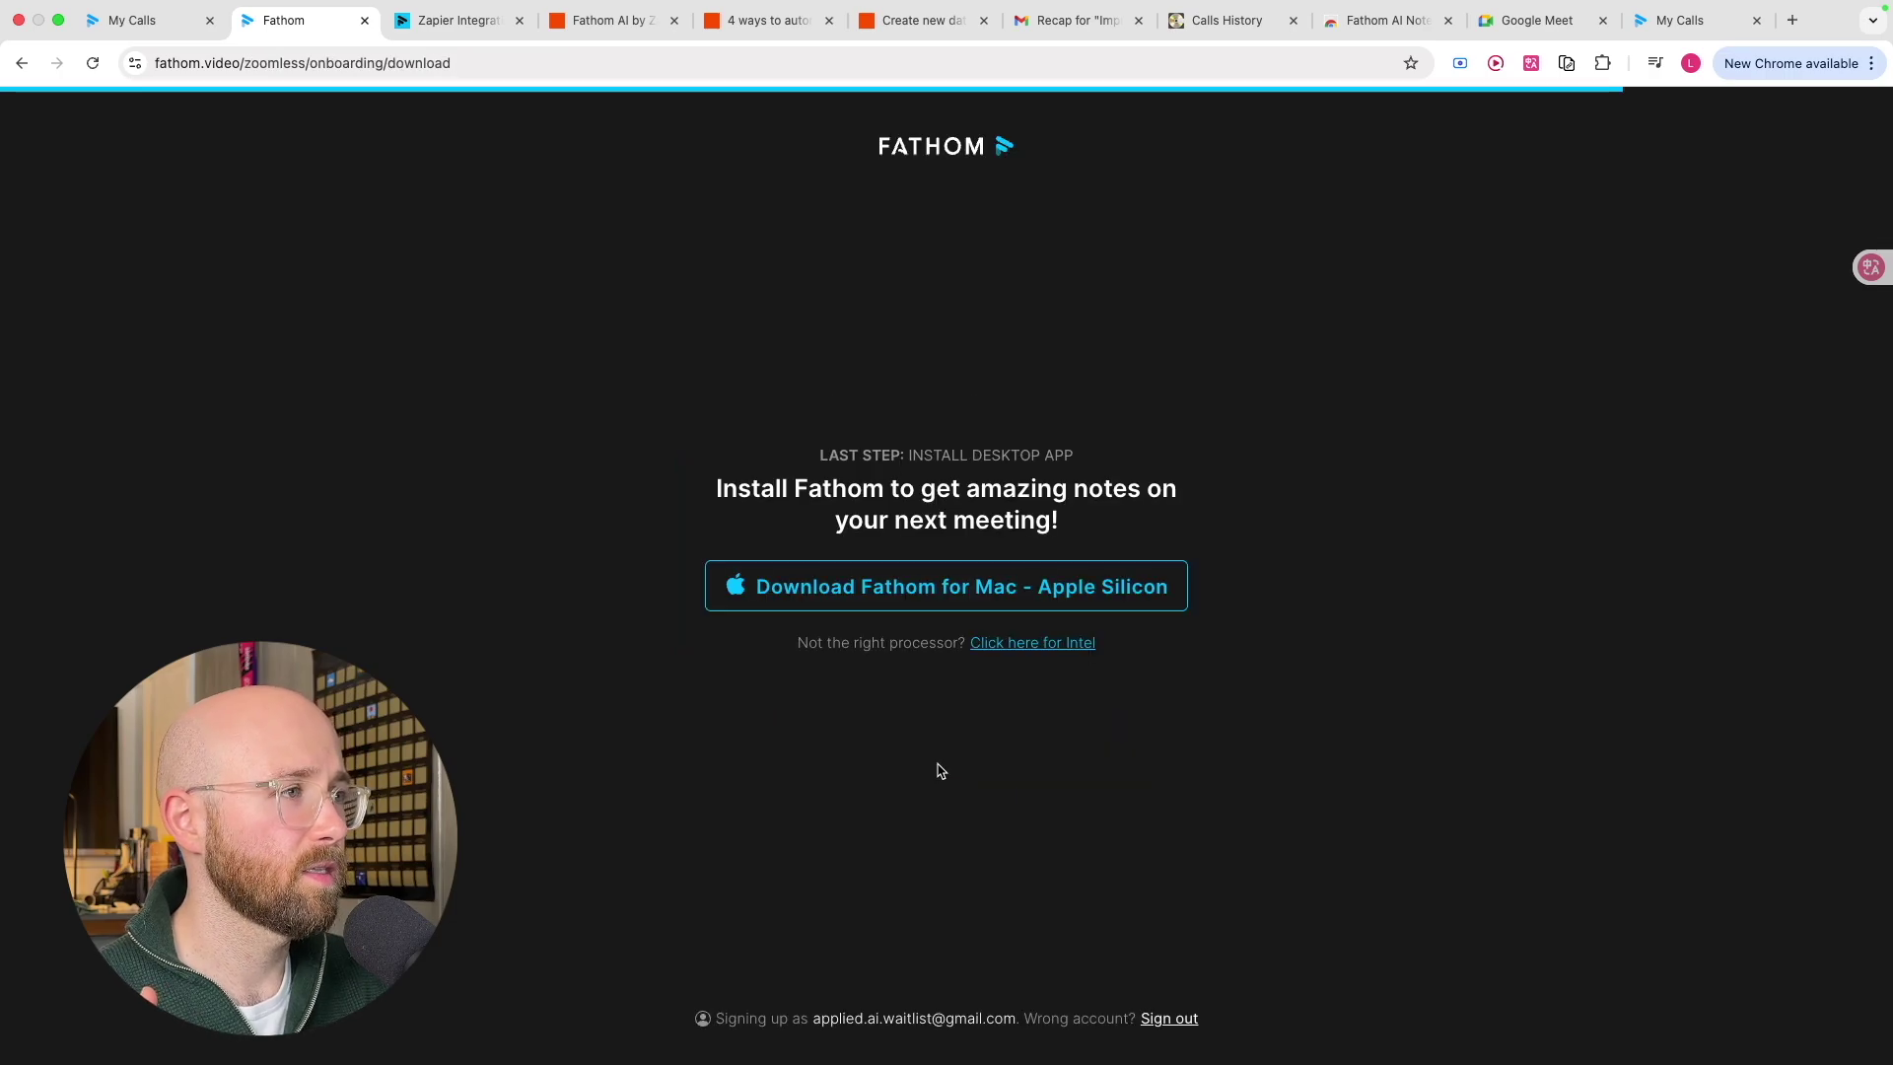
Download Fathom for Mac (Apple Silicon) and check it in the Chrome downloads panel
left_click(850, 609)
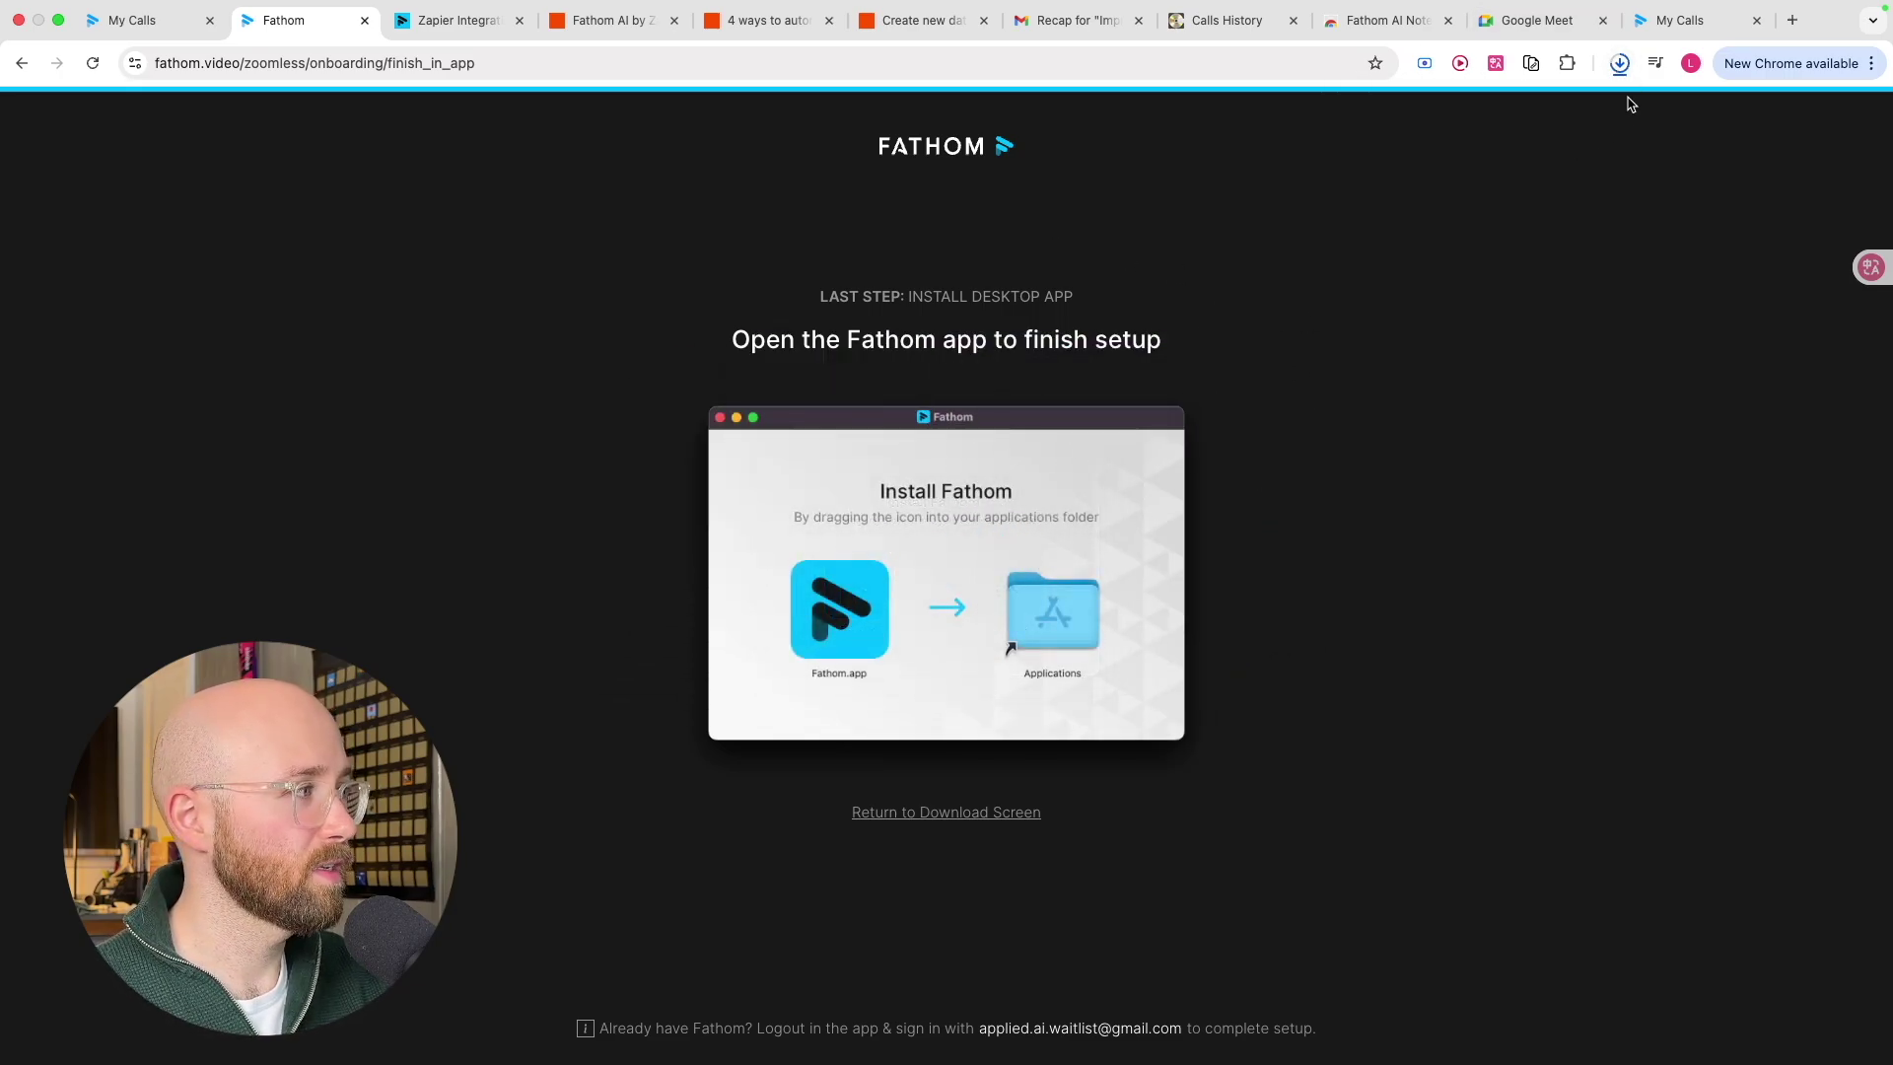
left_click(1620, 64)
left_click(1080, 301)
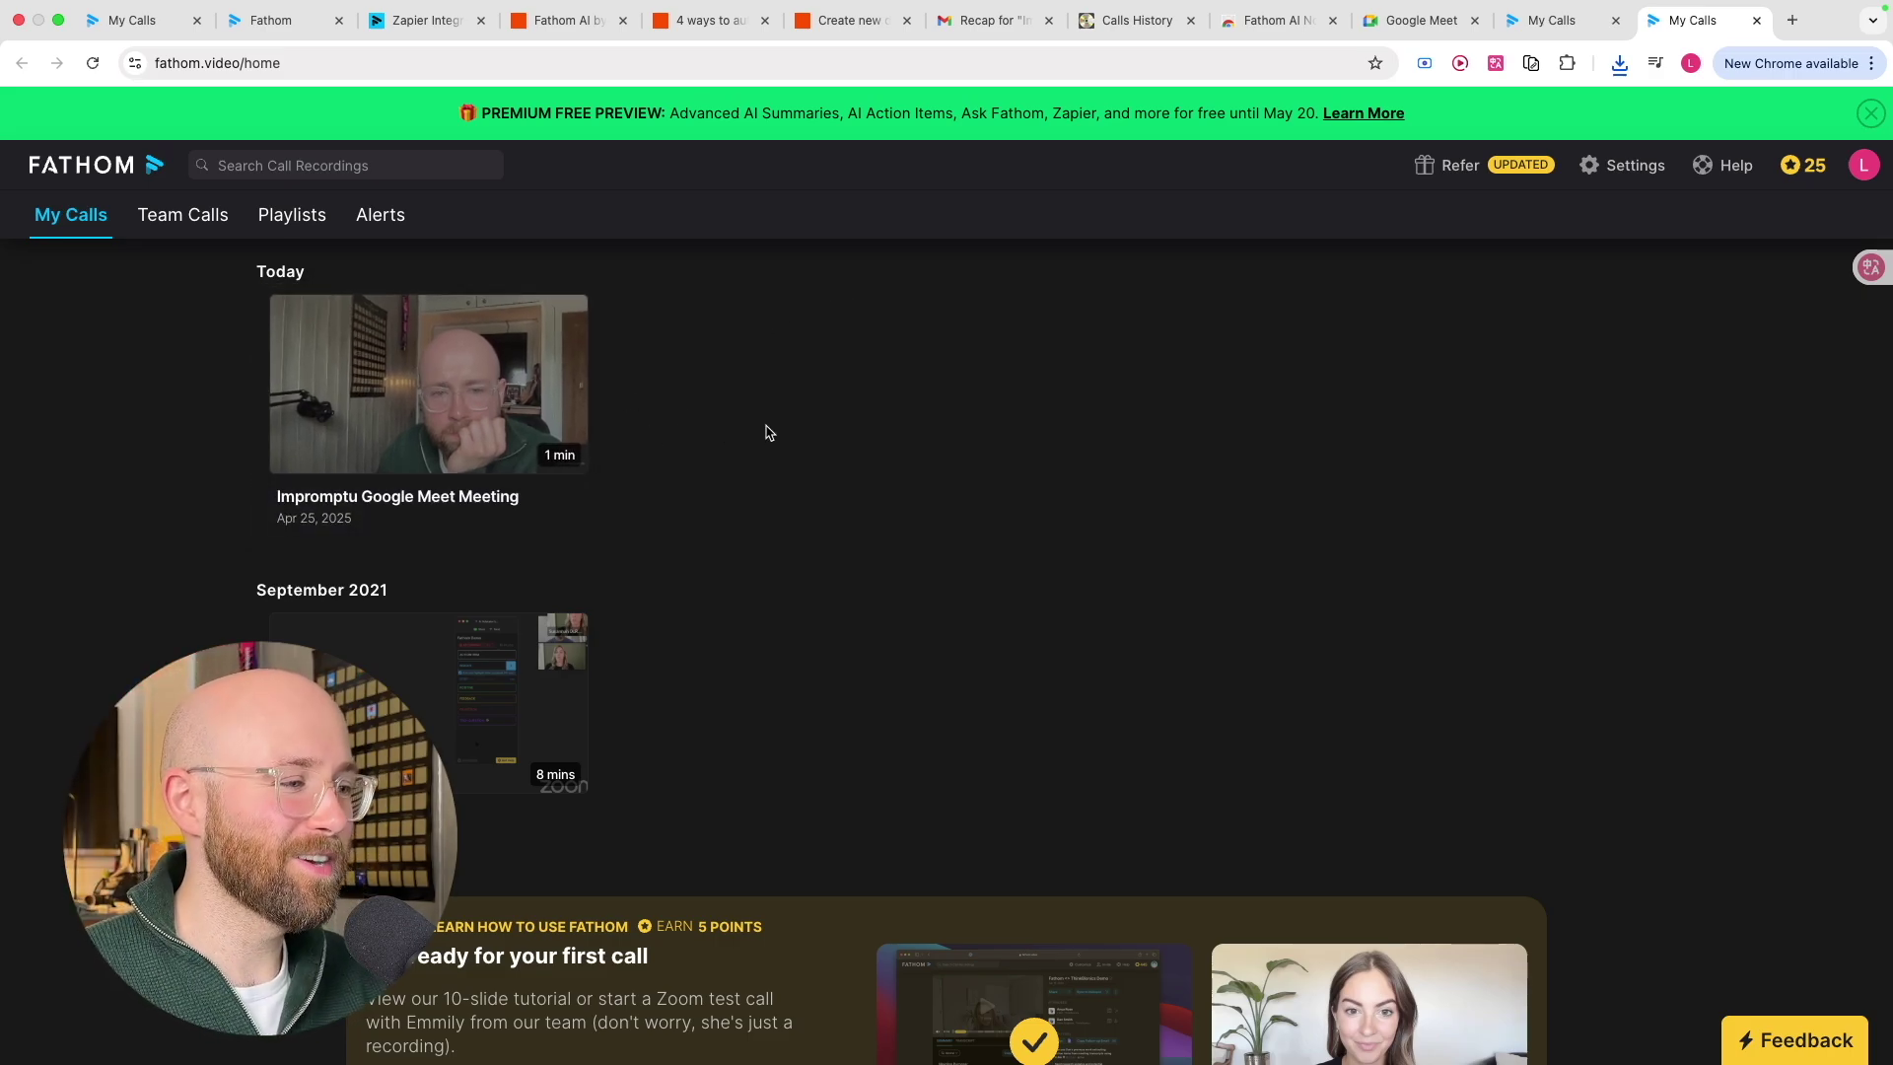
scroll(779, 433, "down", 5)
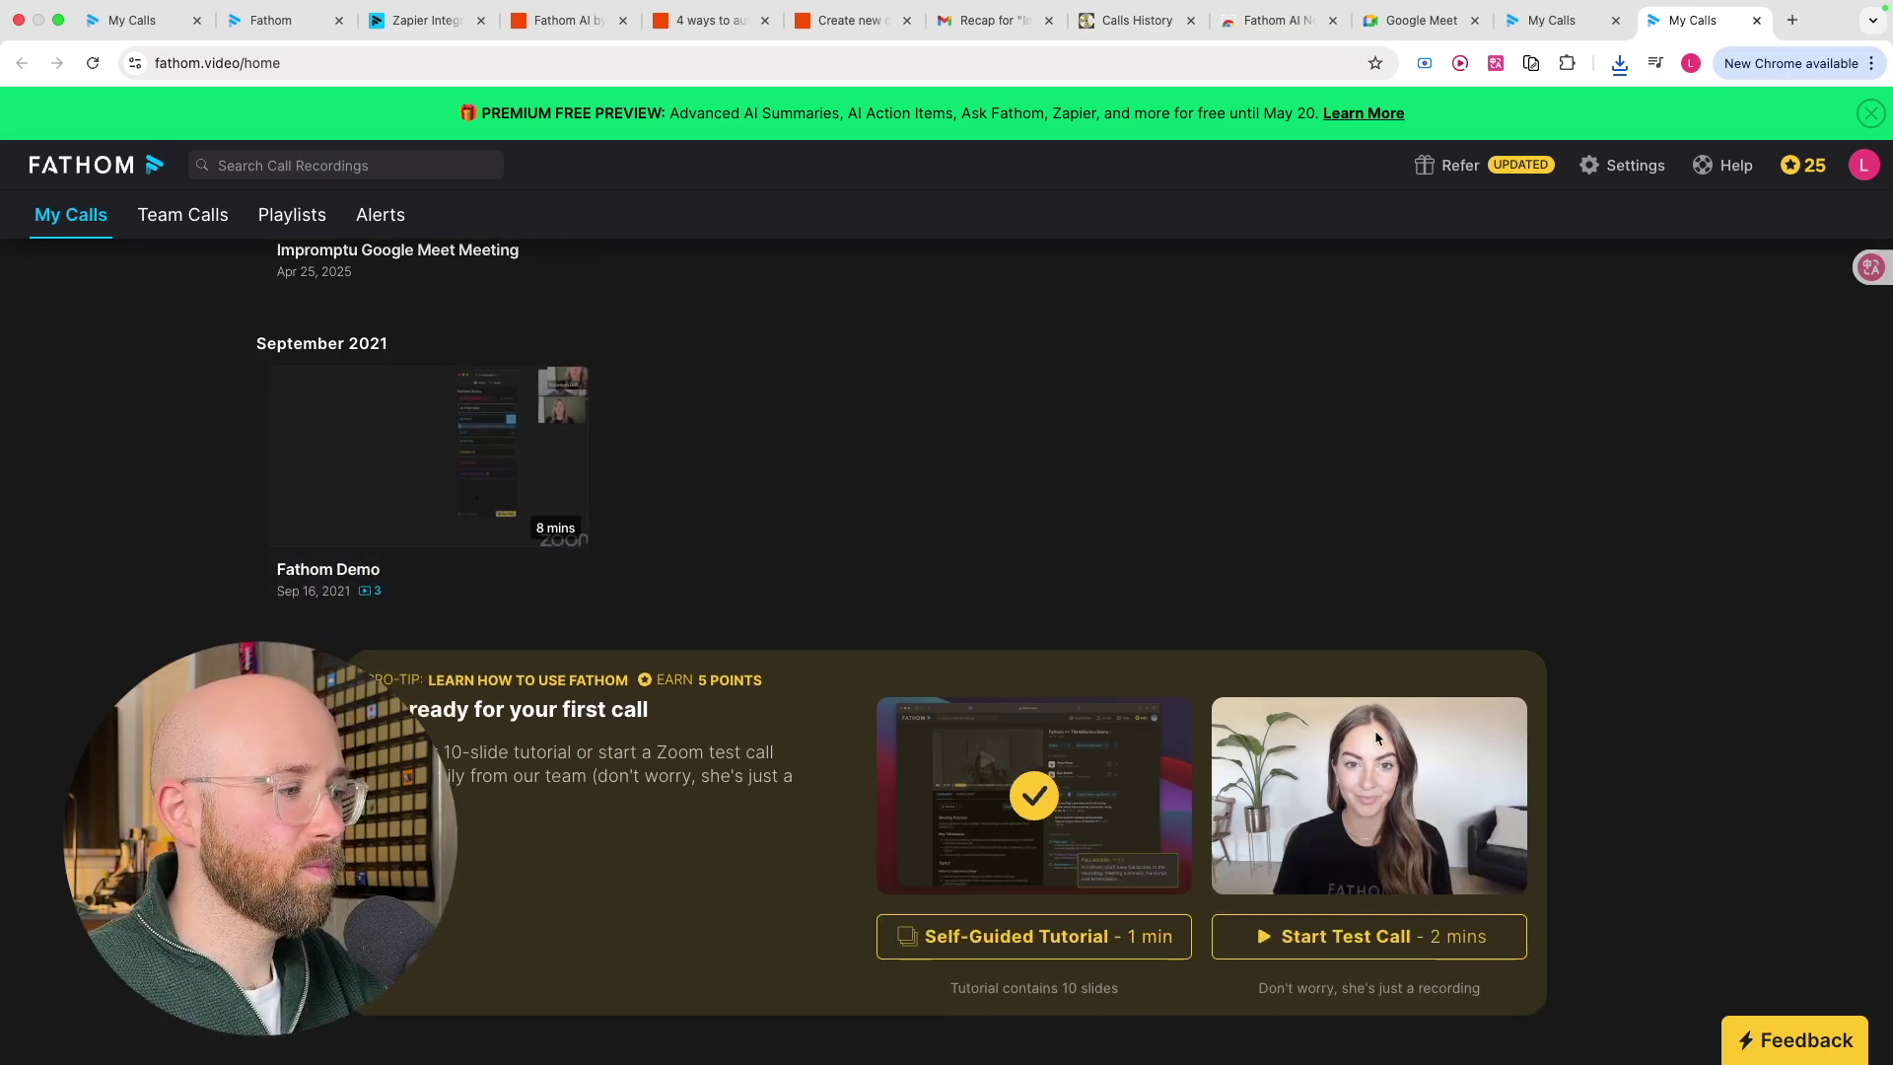
left_click(1321, 935)
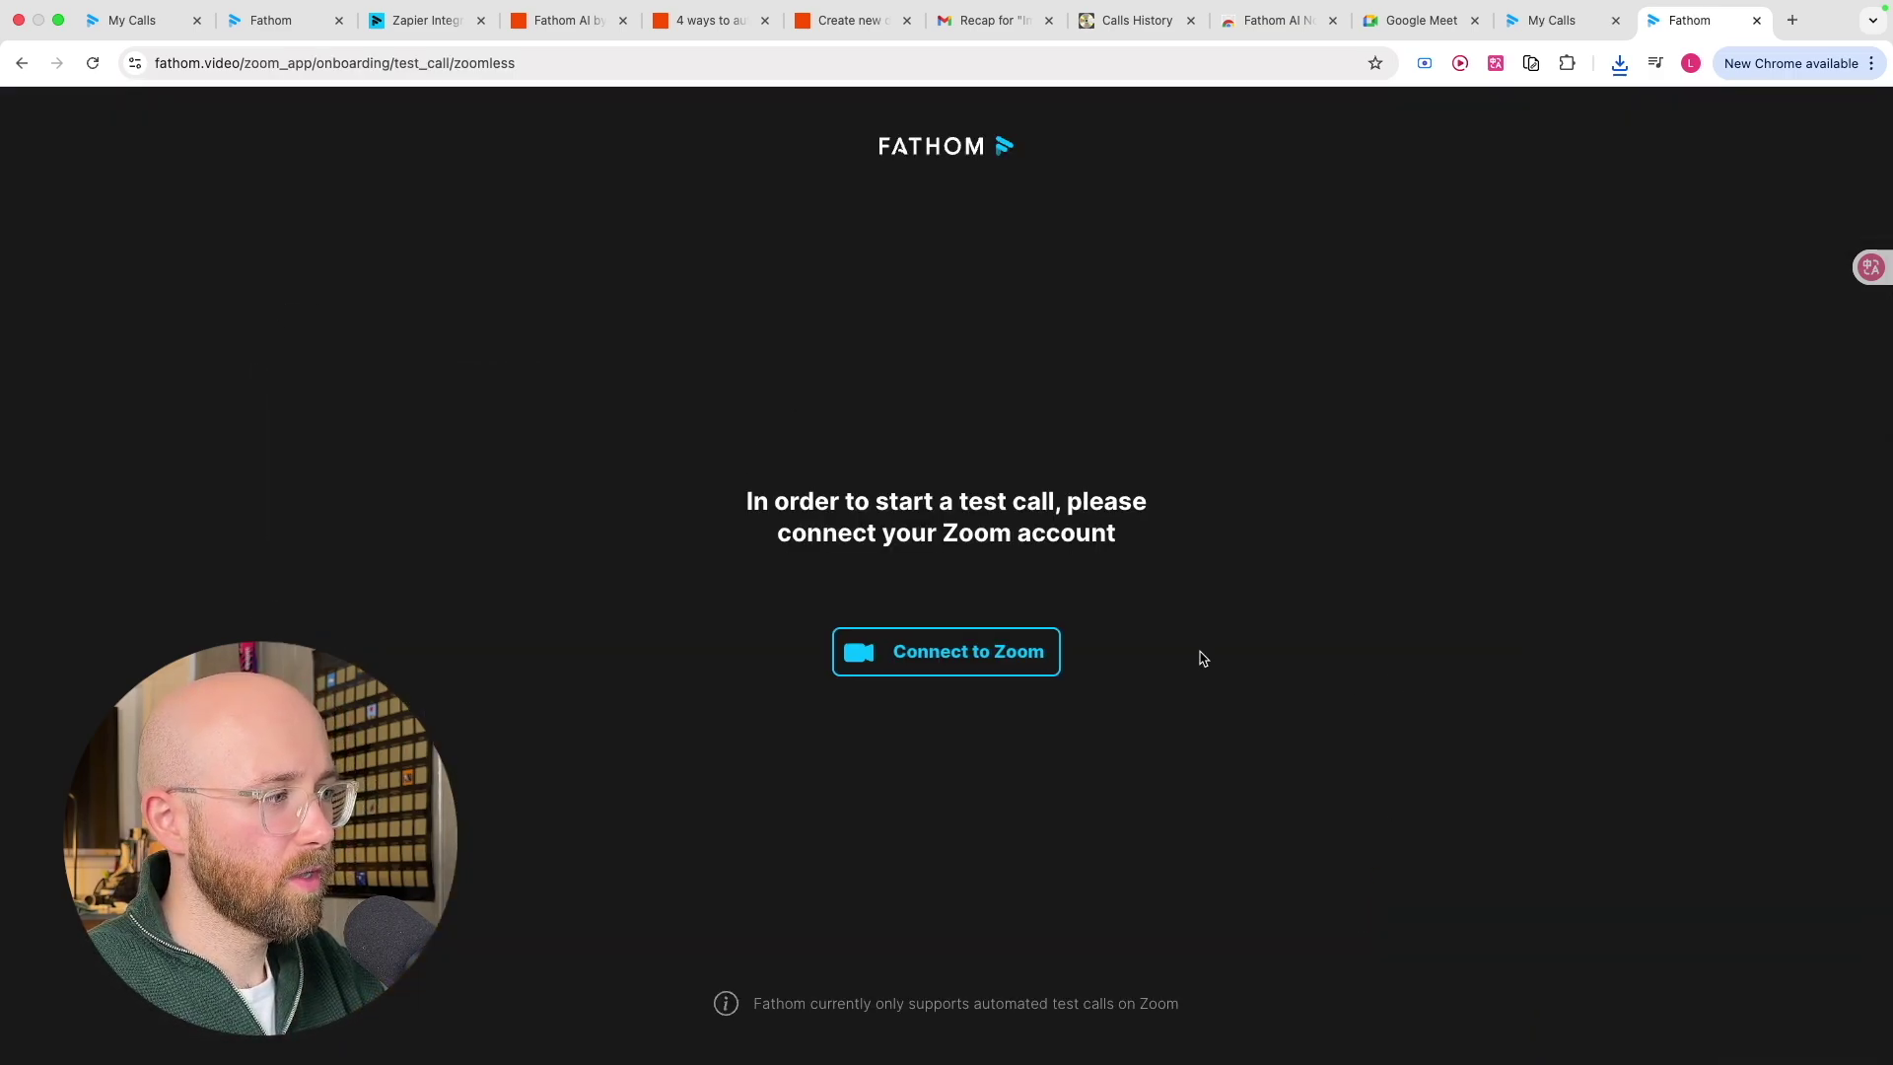
left_click(930, 676)
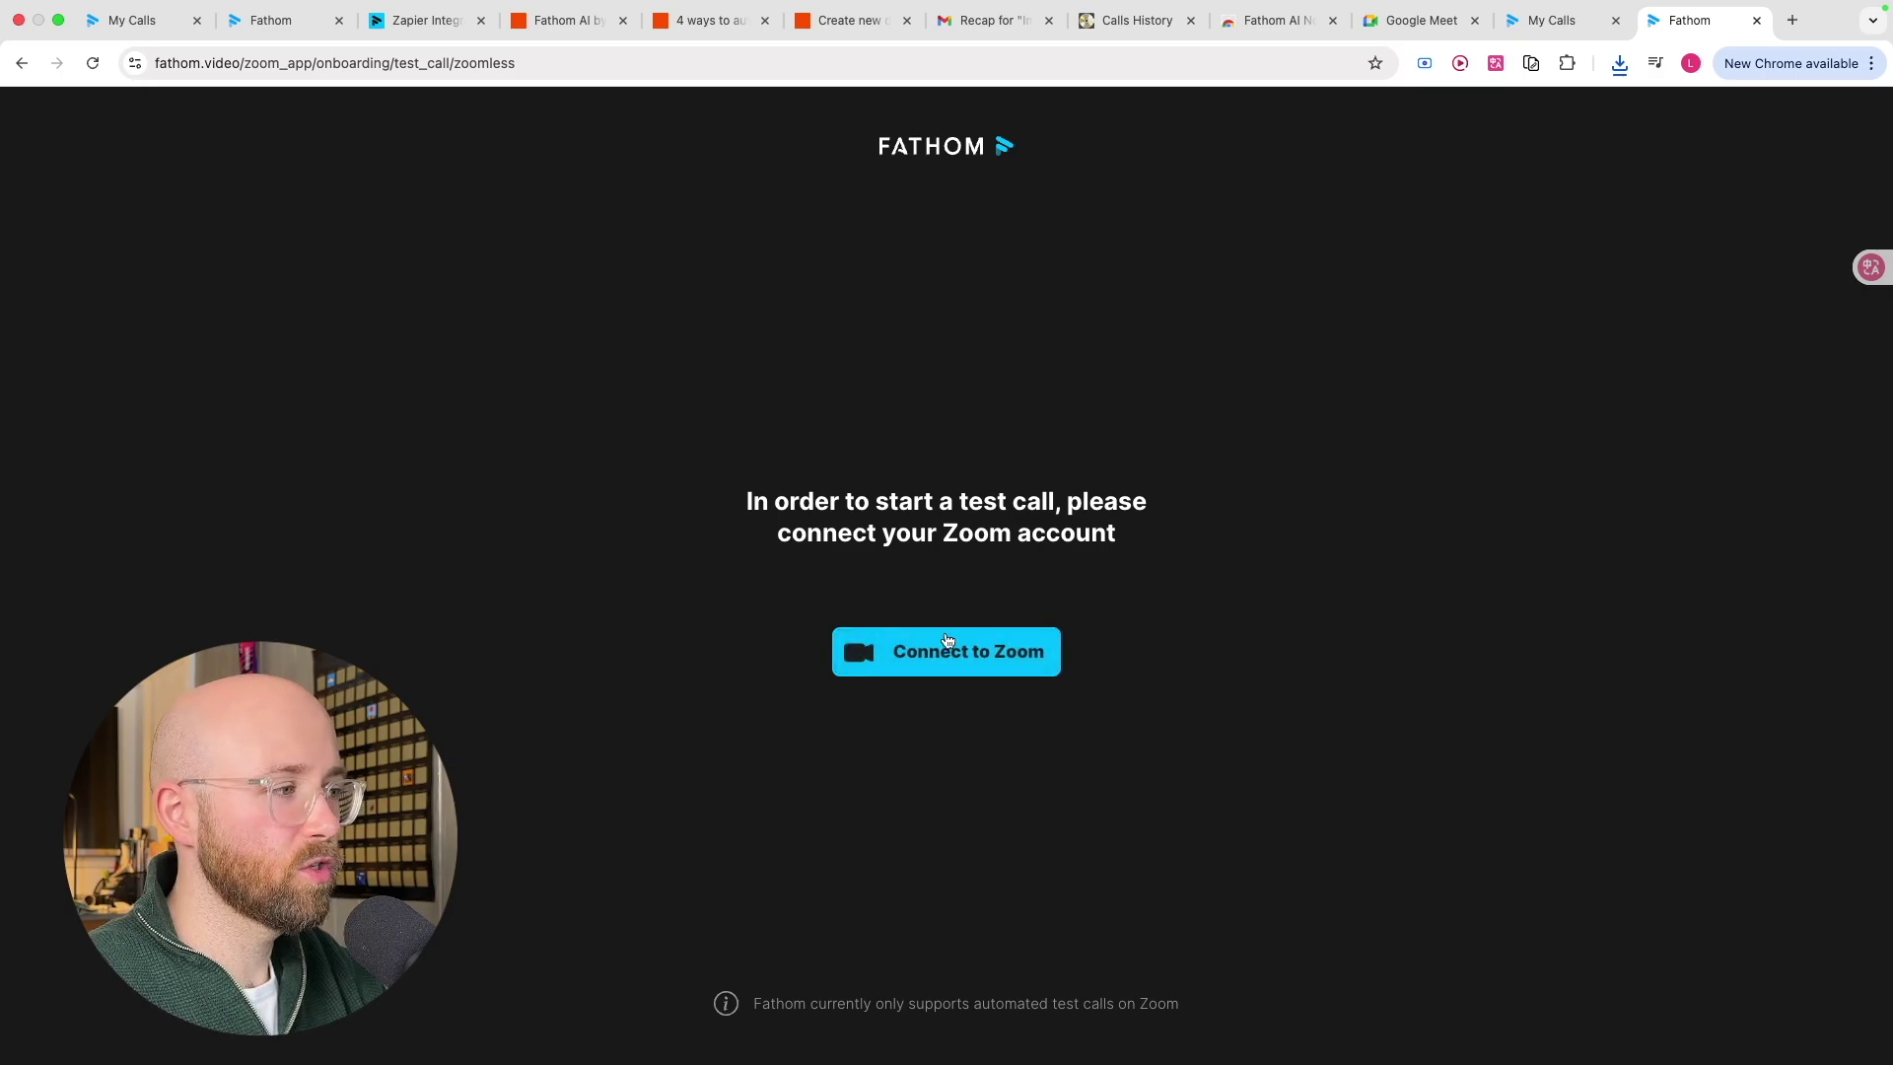
left_click(22, 62)
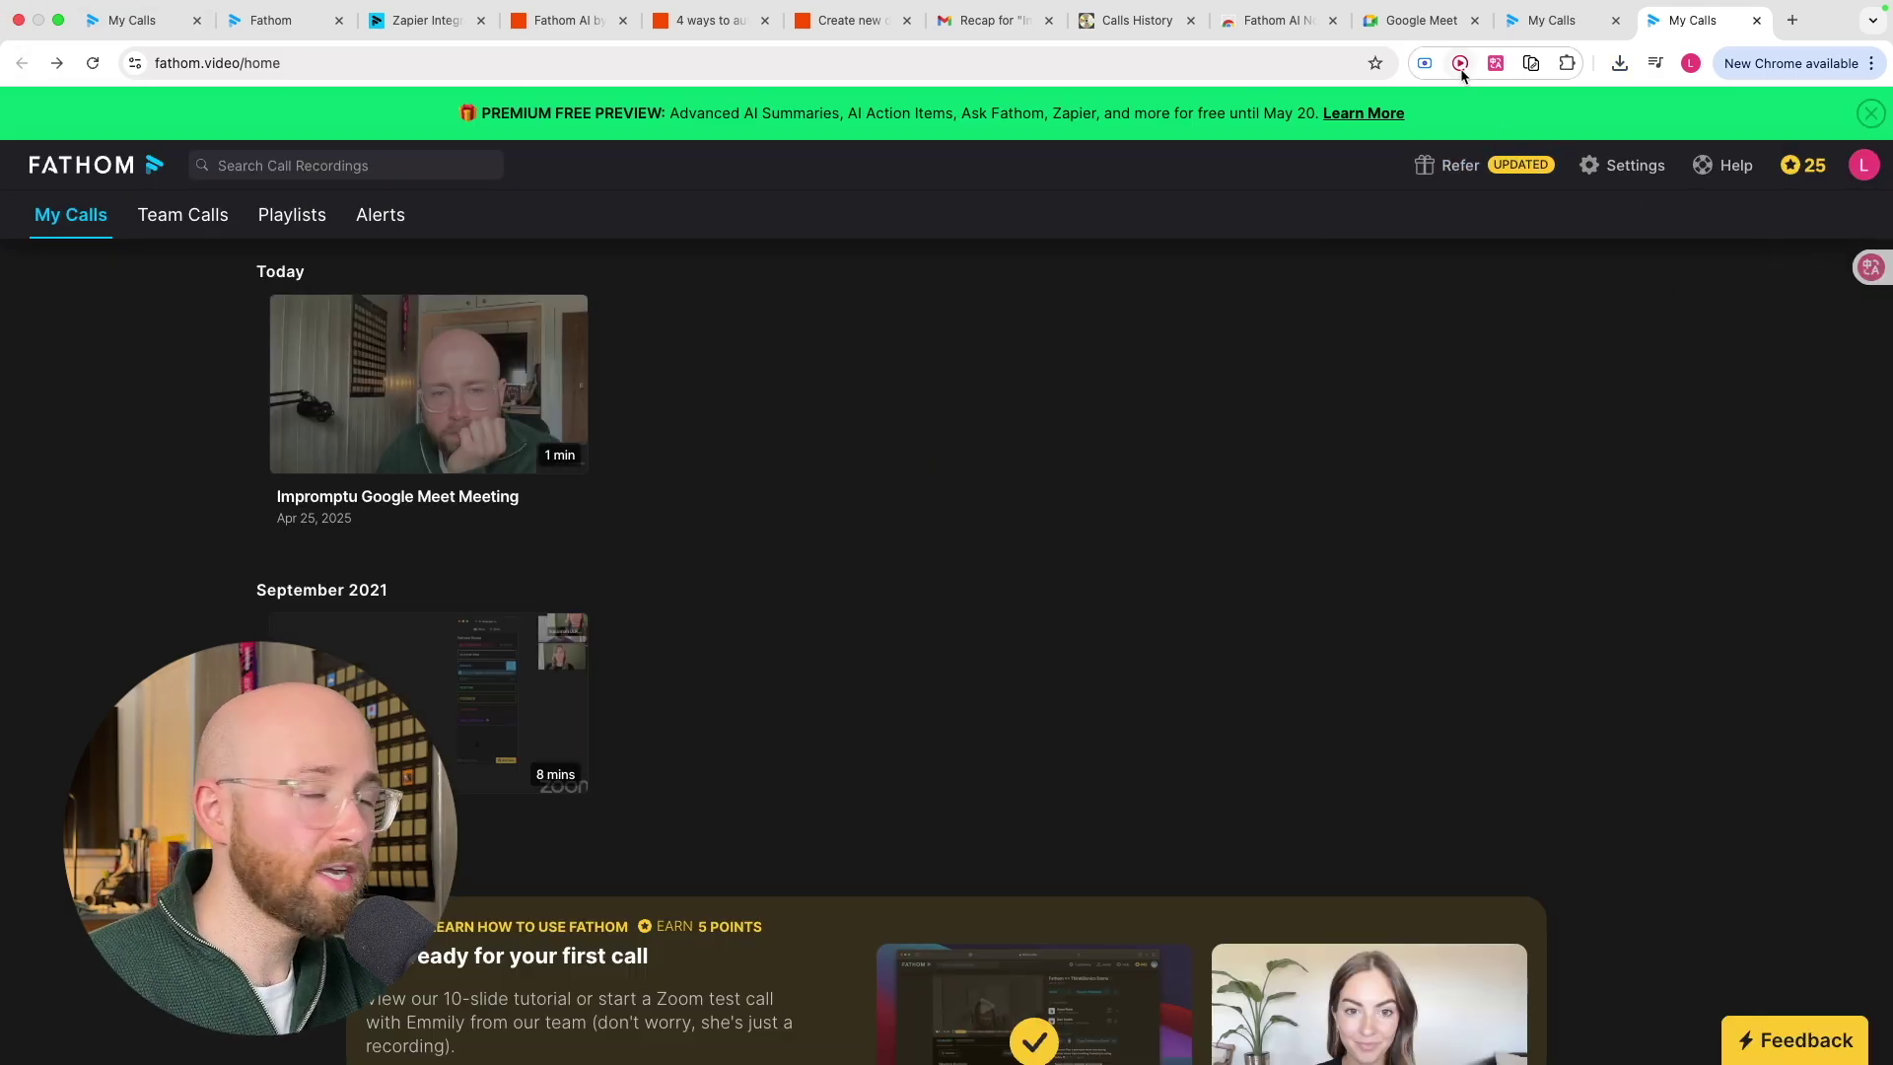
Look over the Fathom AI Note Taker for Google Meet page in the Chrome Web Store
left_click(1404, 29)
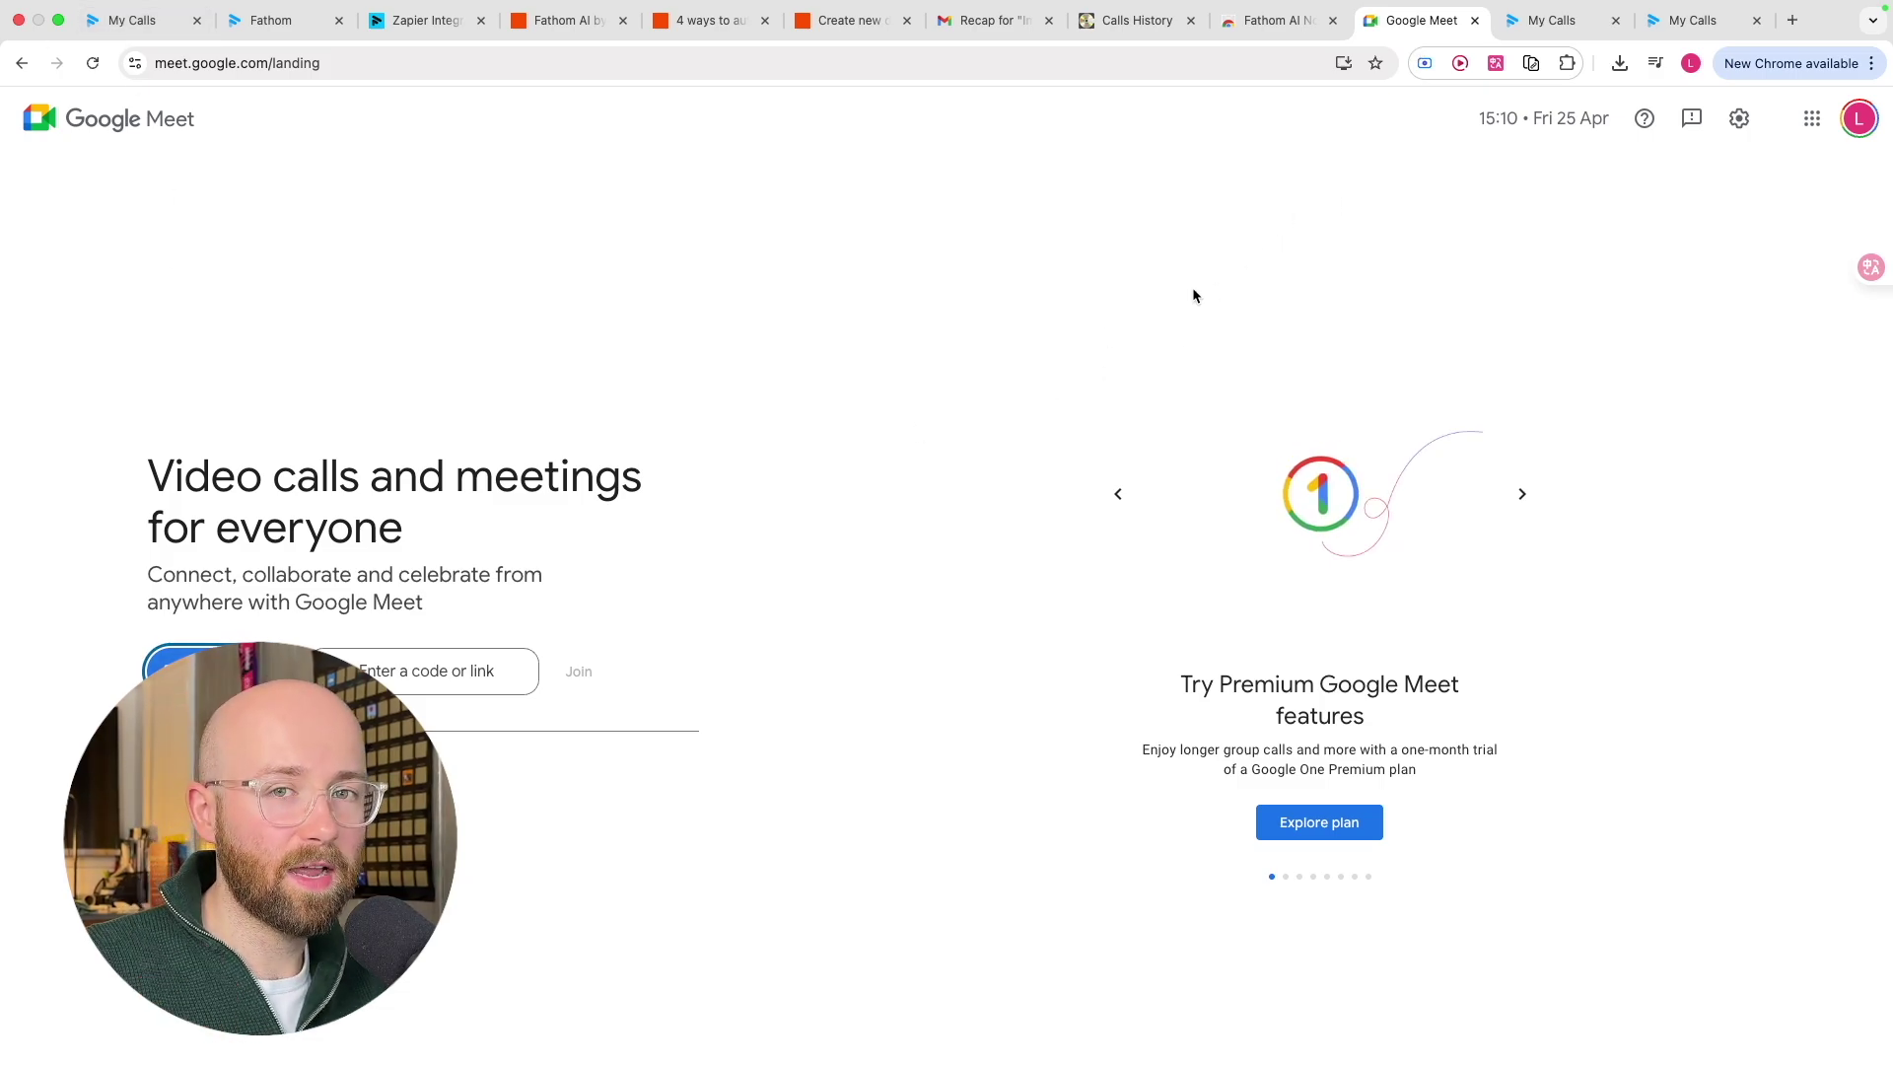
left_click(1277, 19)
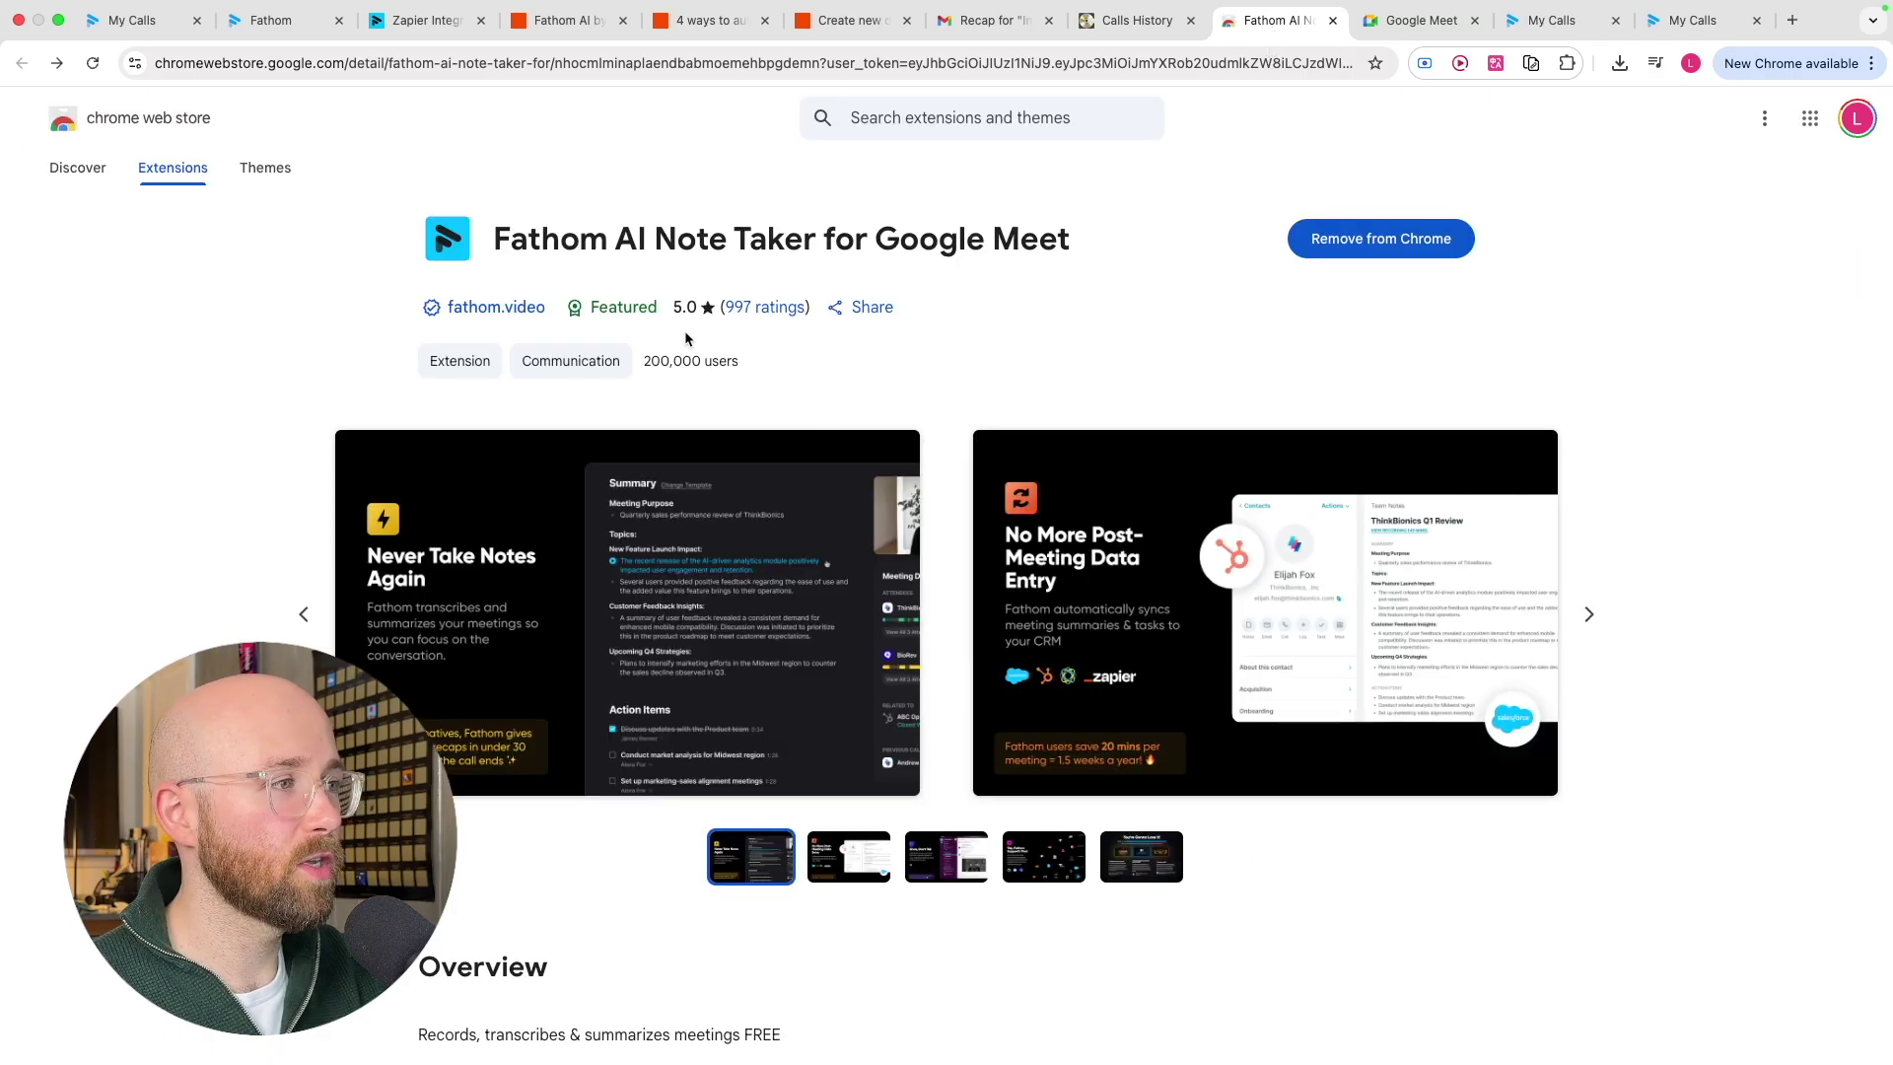
left_click_drag(487, 244, 1052, 250)
left_click(1440, 165)
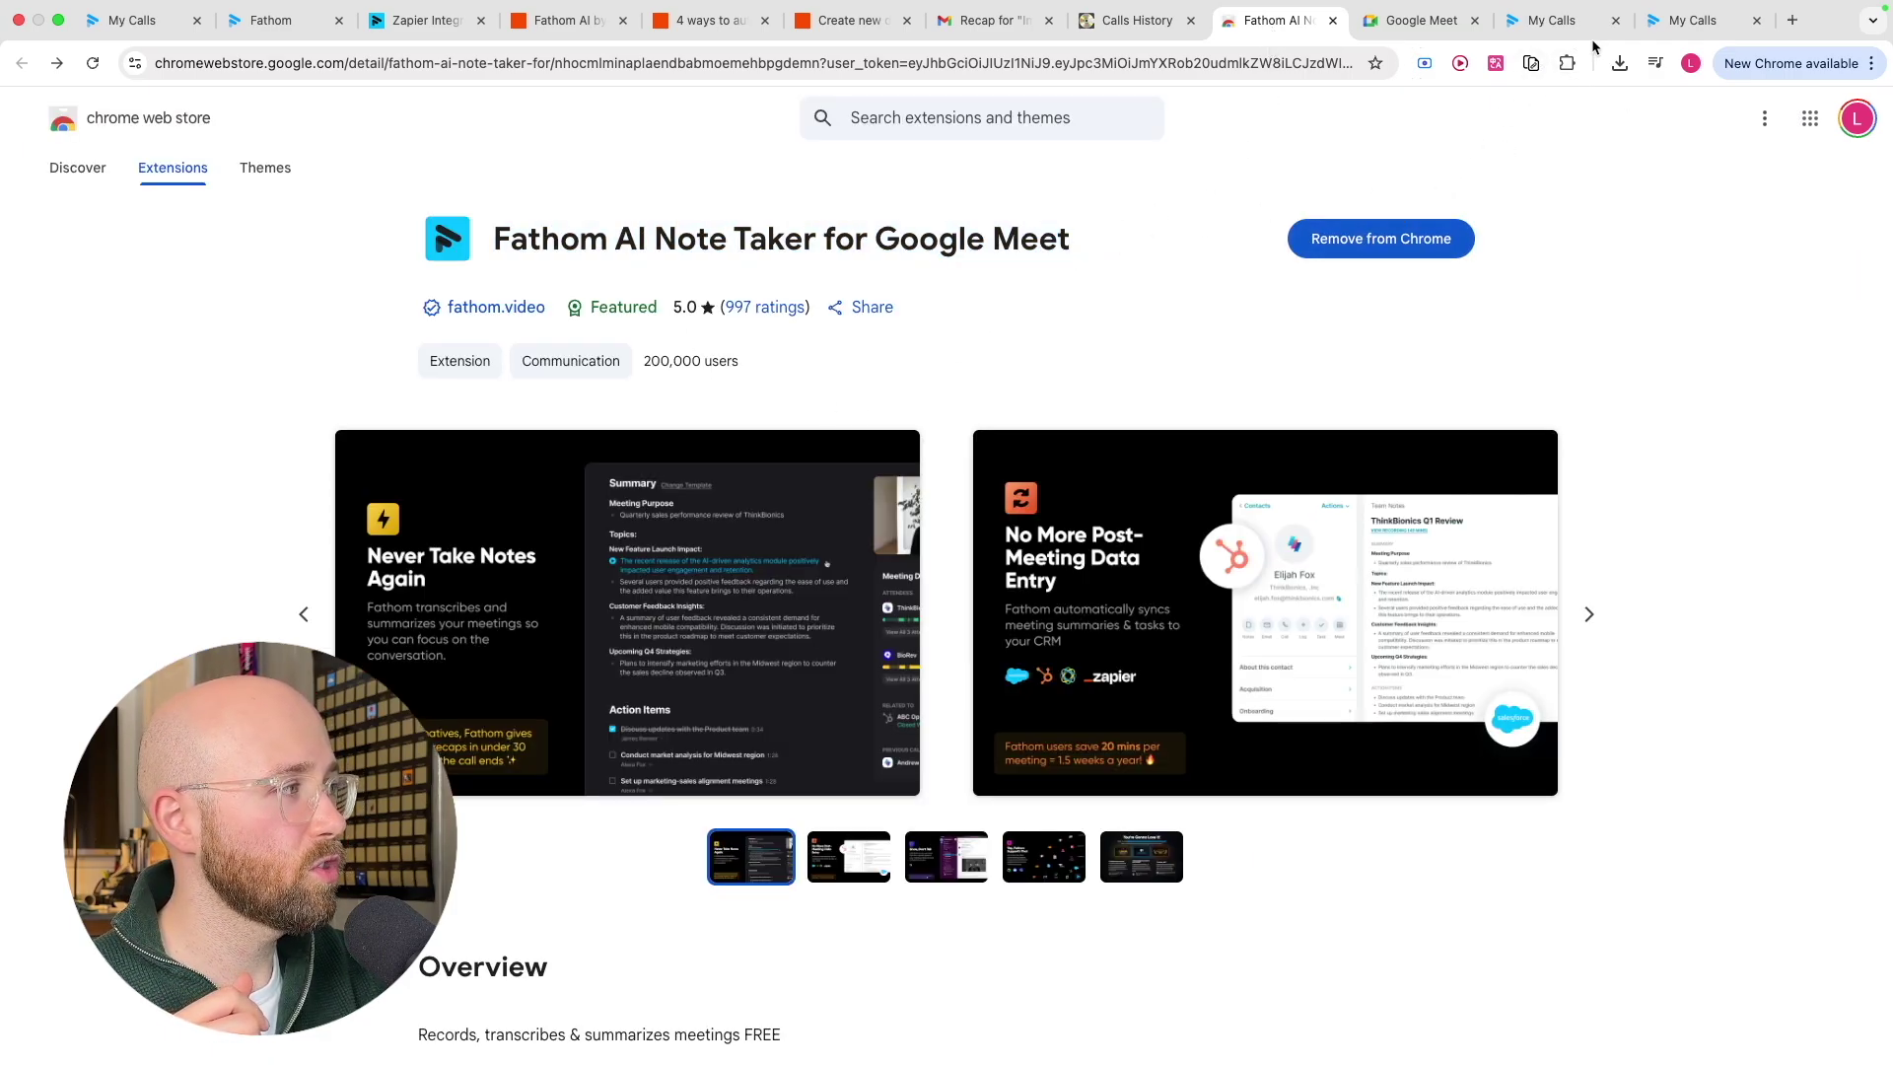
Launch the Fathom extension from the Extensions menu and start an instant Google Meet meeting
left_click(1567, 63)
scroll(1420, 474, "down", 1)
scroll(1412, 522, "up", 1)
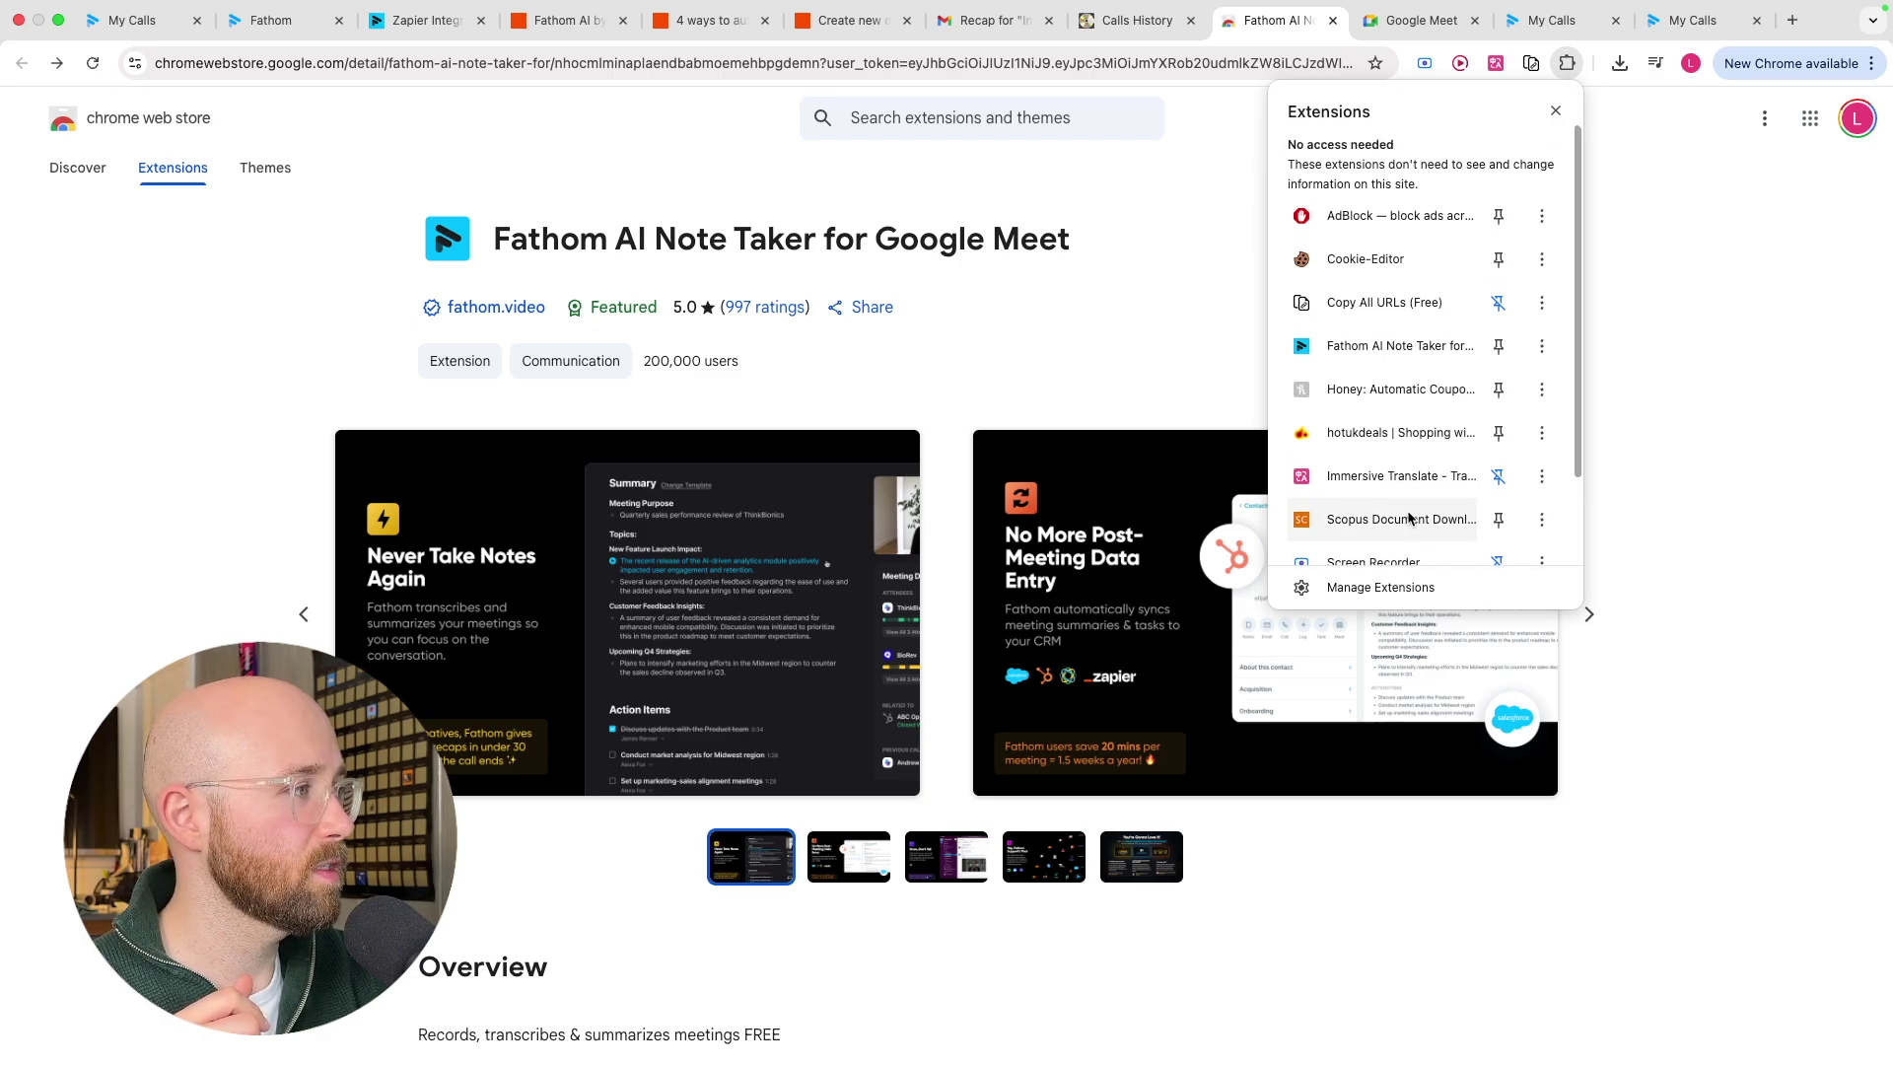
left_click(1350, 347)
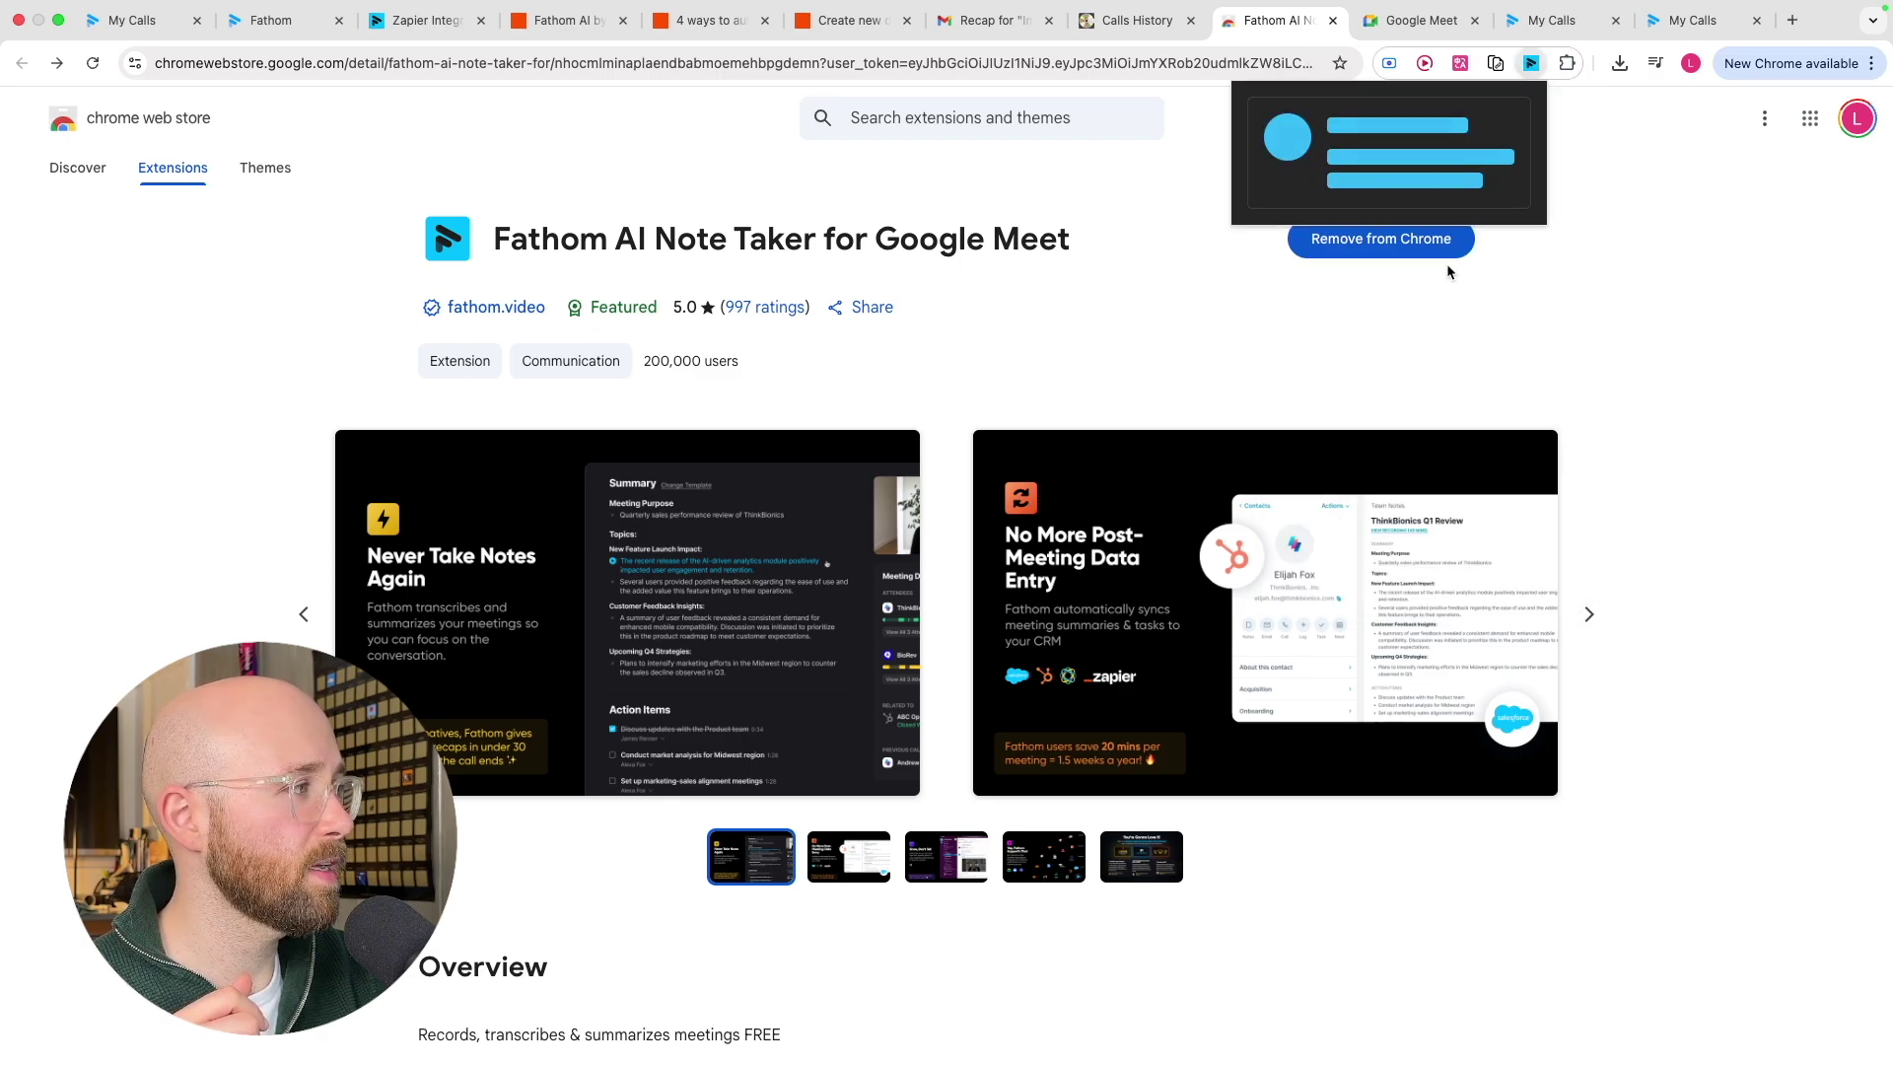
left_click(241, 658)
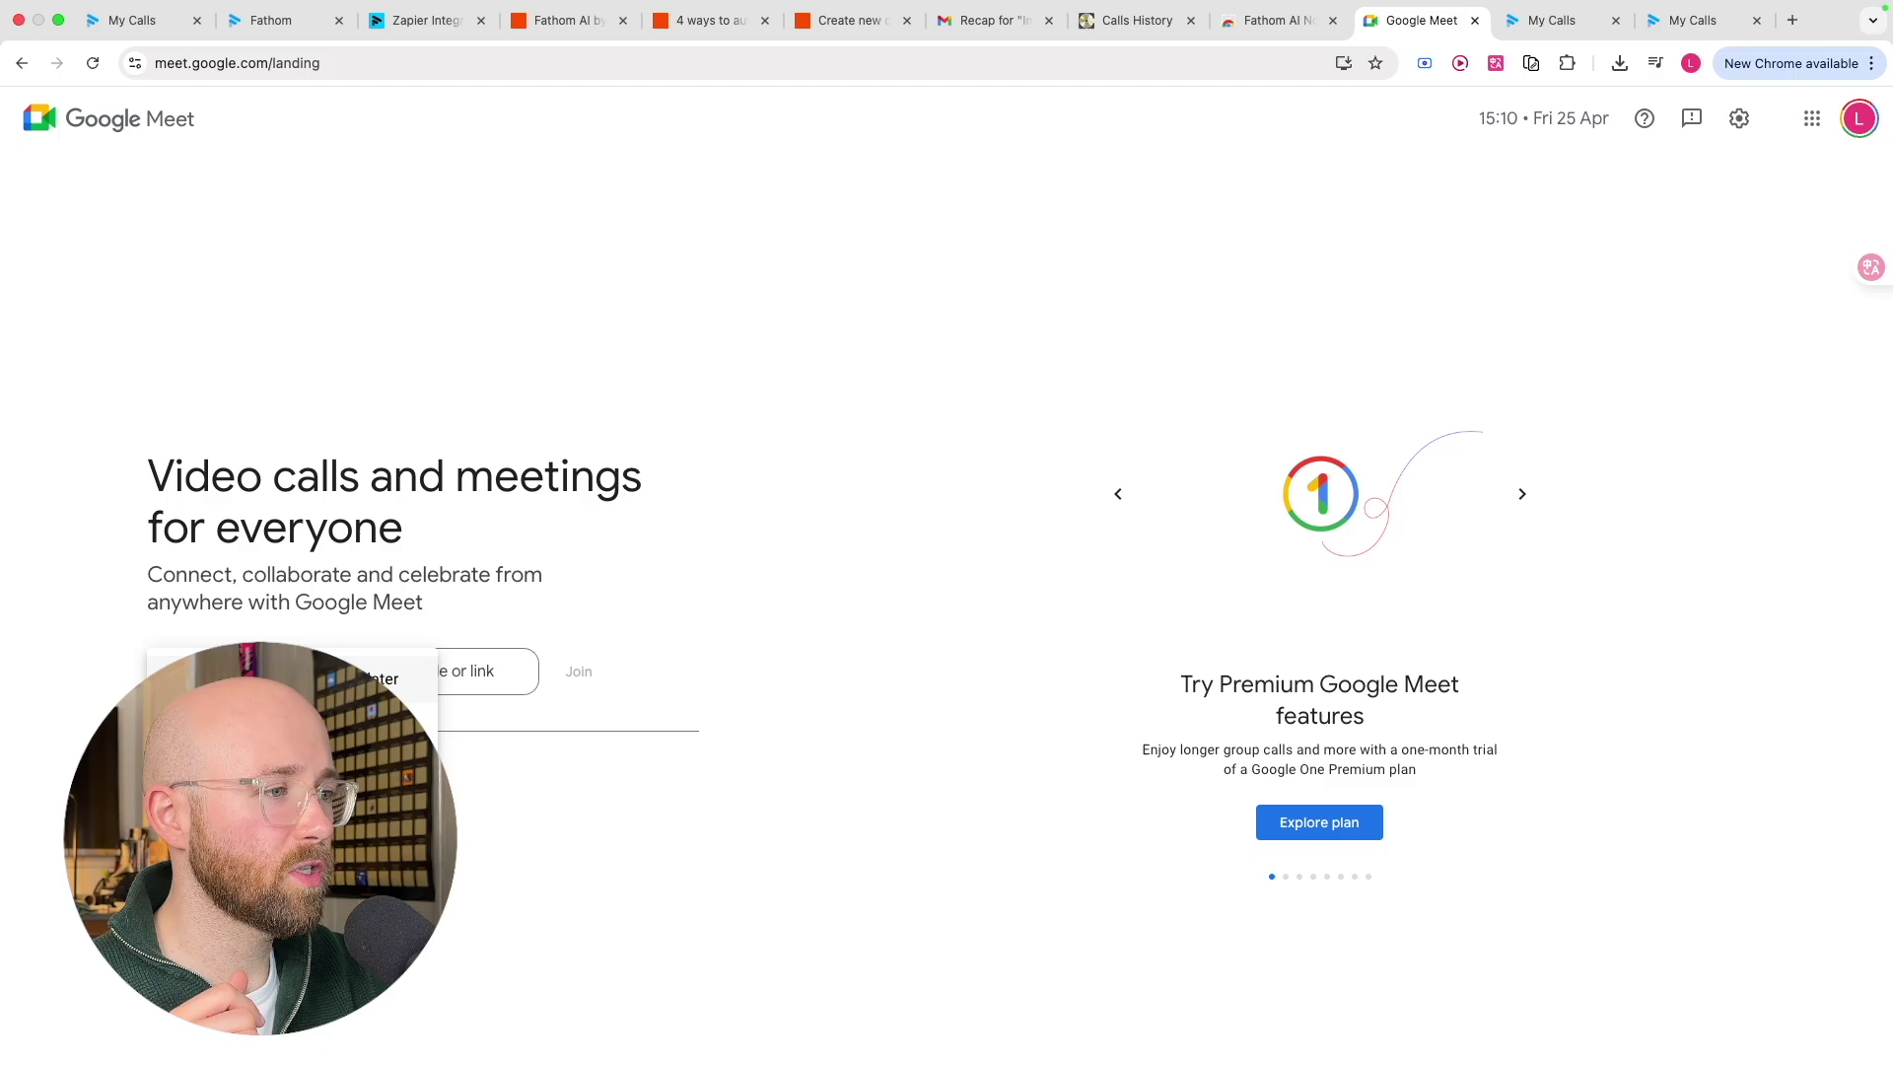
left_click(246, 725)
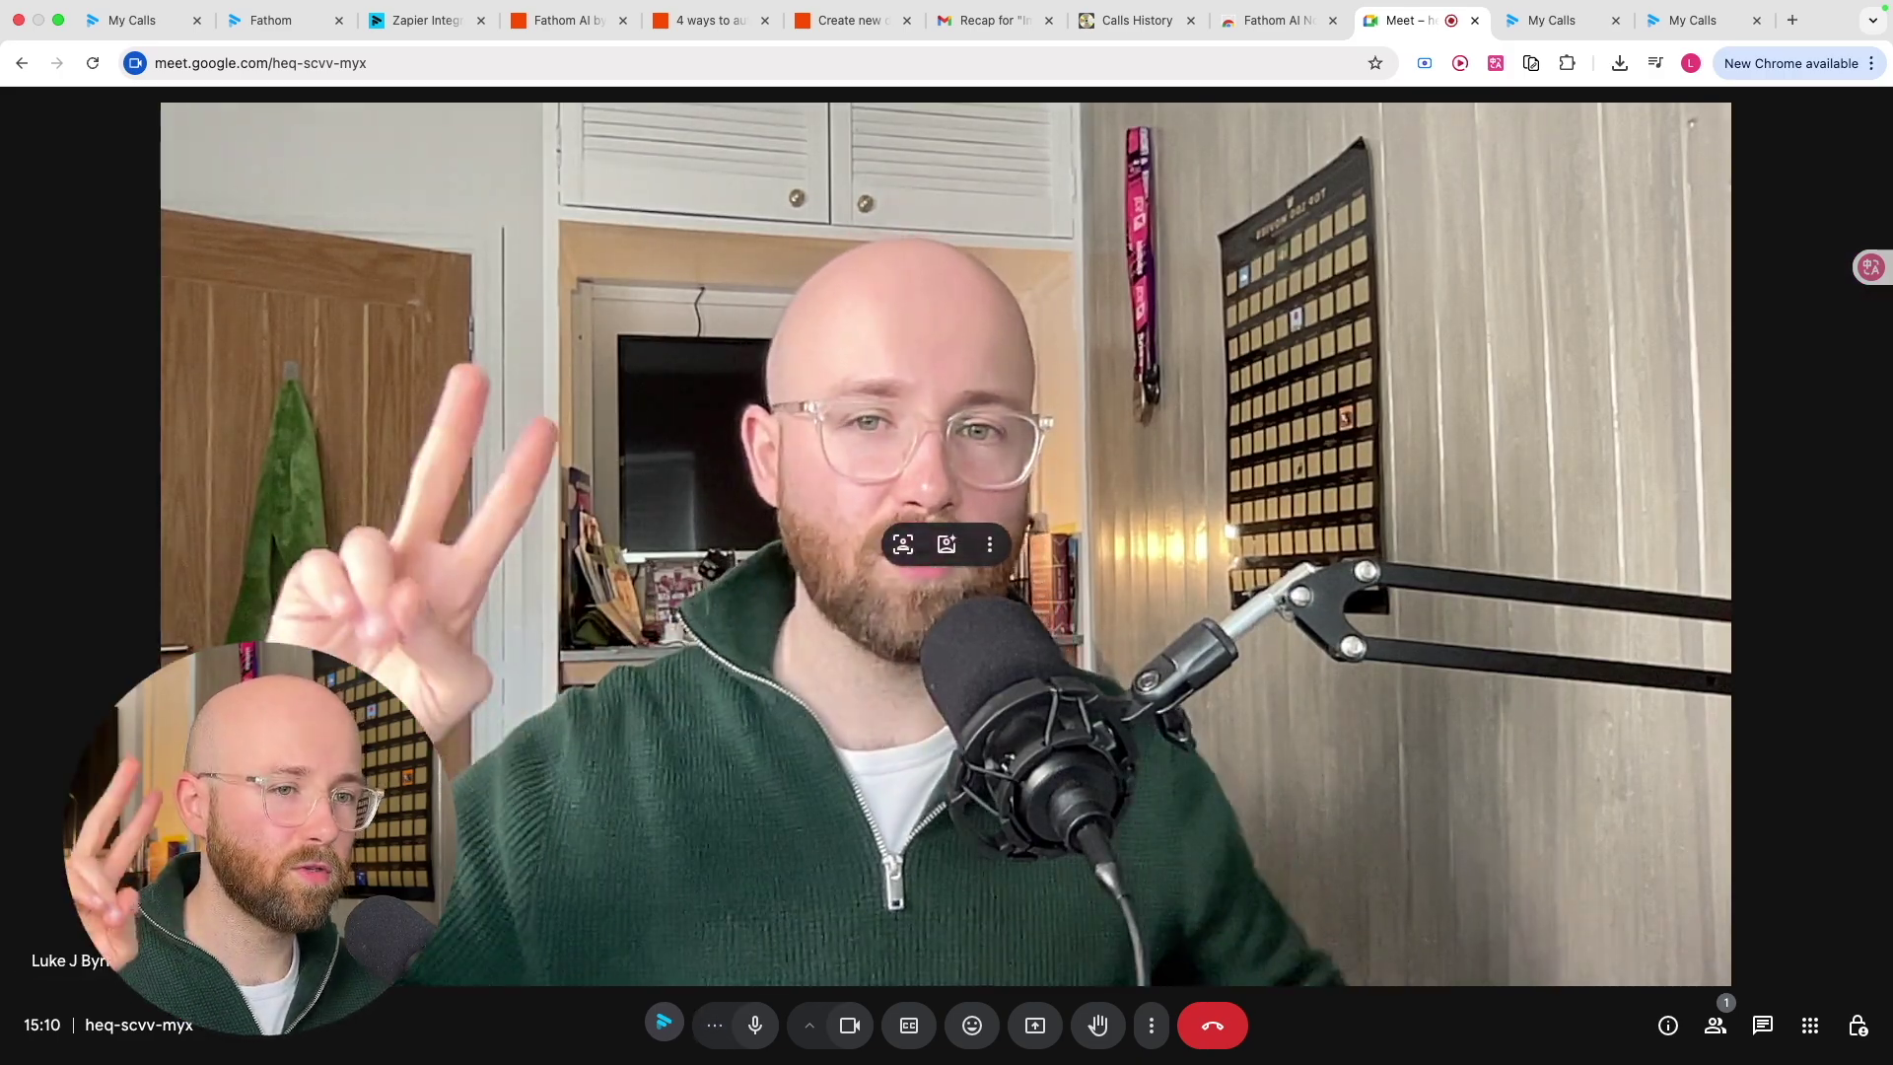
Start Fathom recording from the Meet toolbar and admit the Fathom Notetaker into the call
left_click(665, 1026)
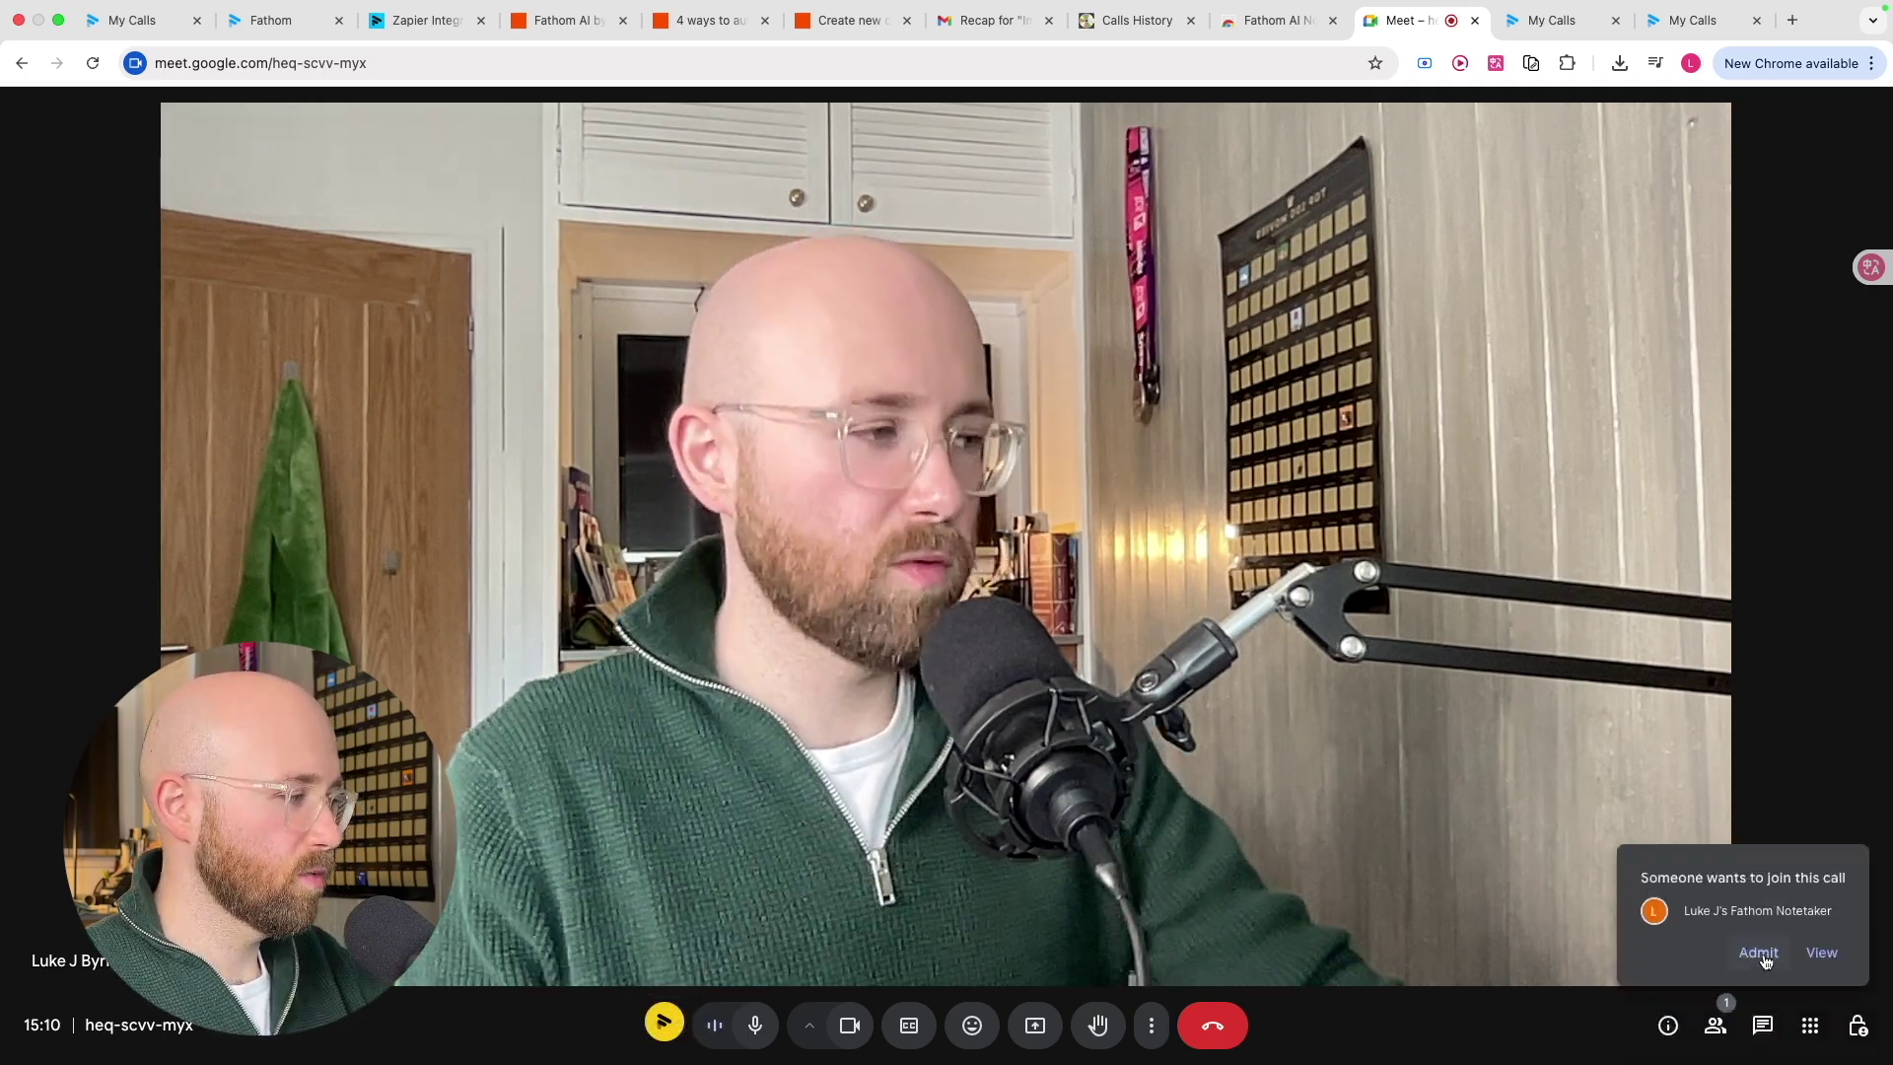
left_click(1757, 953)
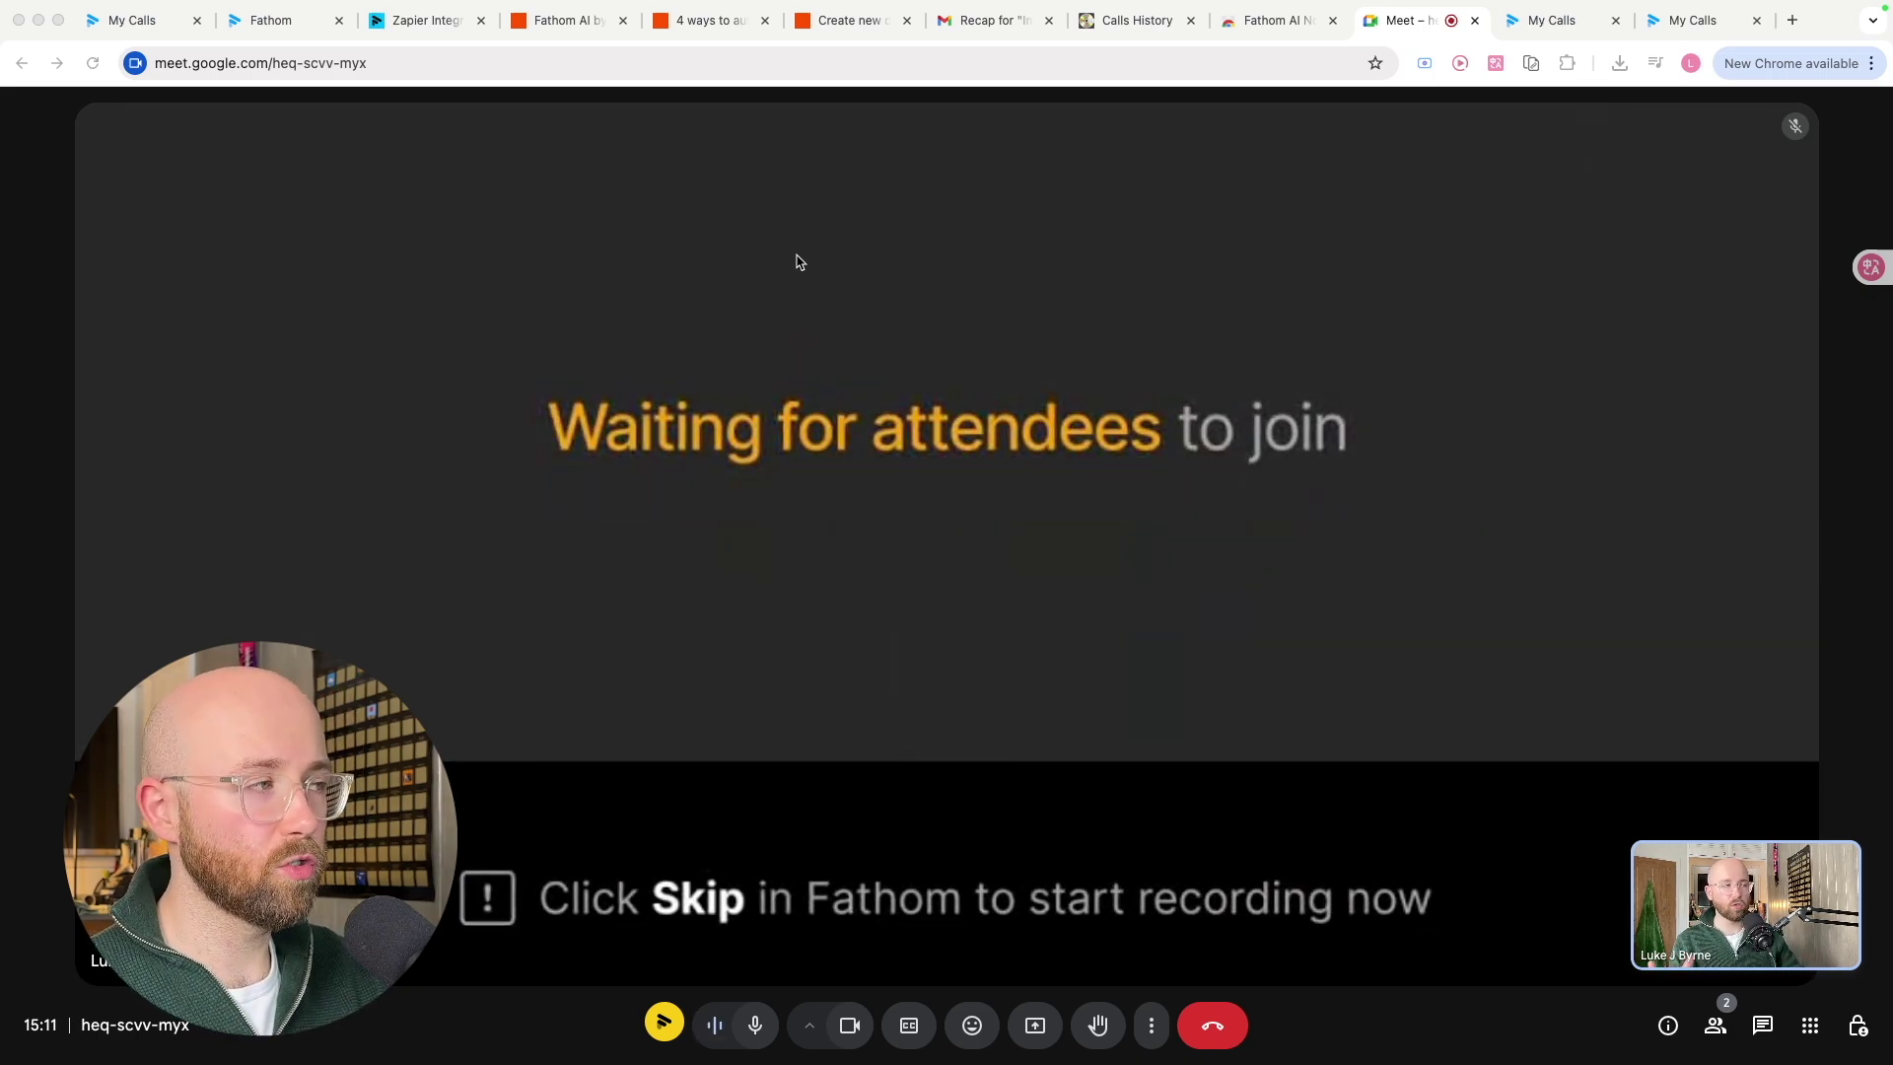
mouse_move(1226, 76)
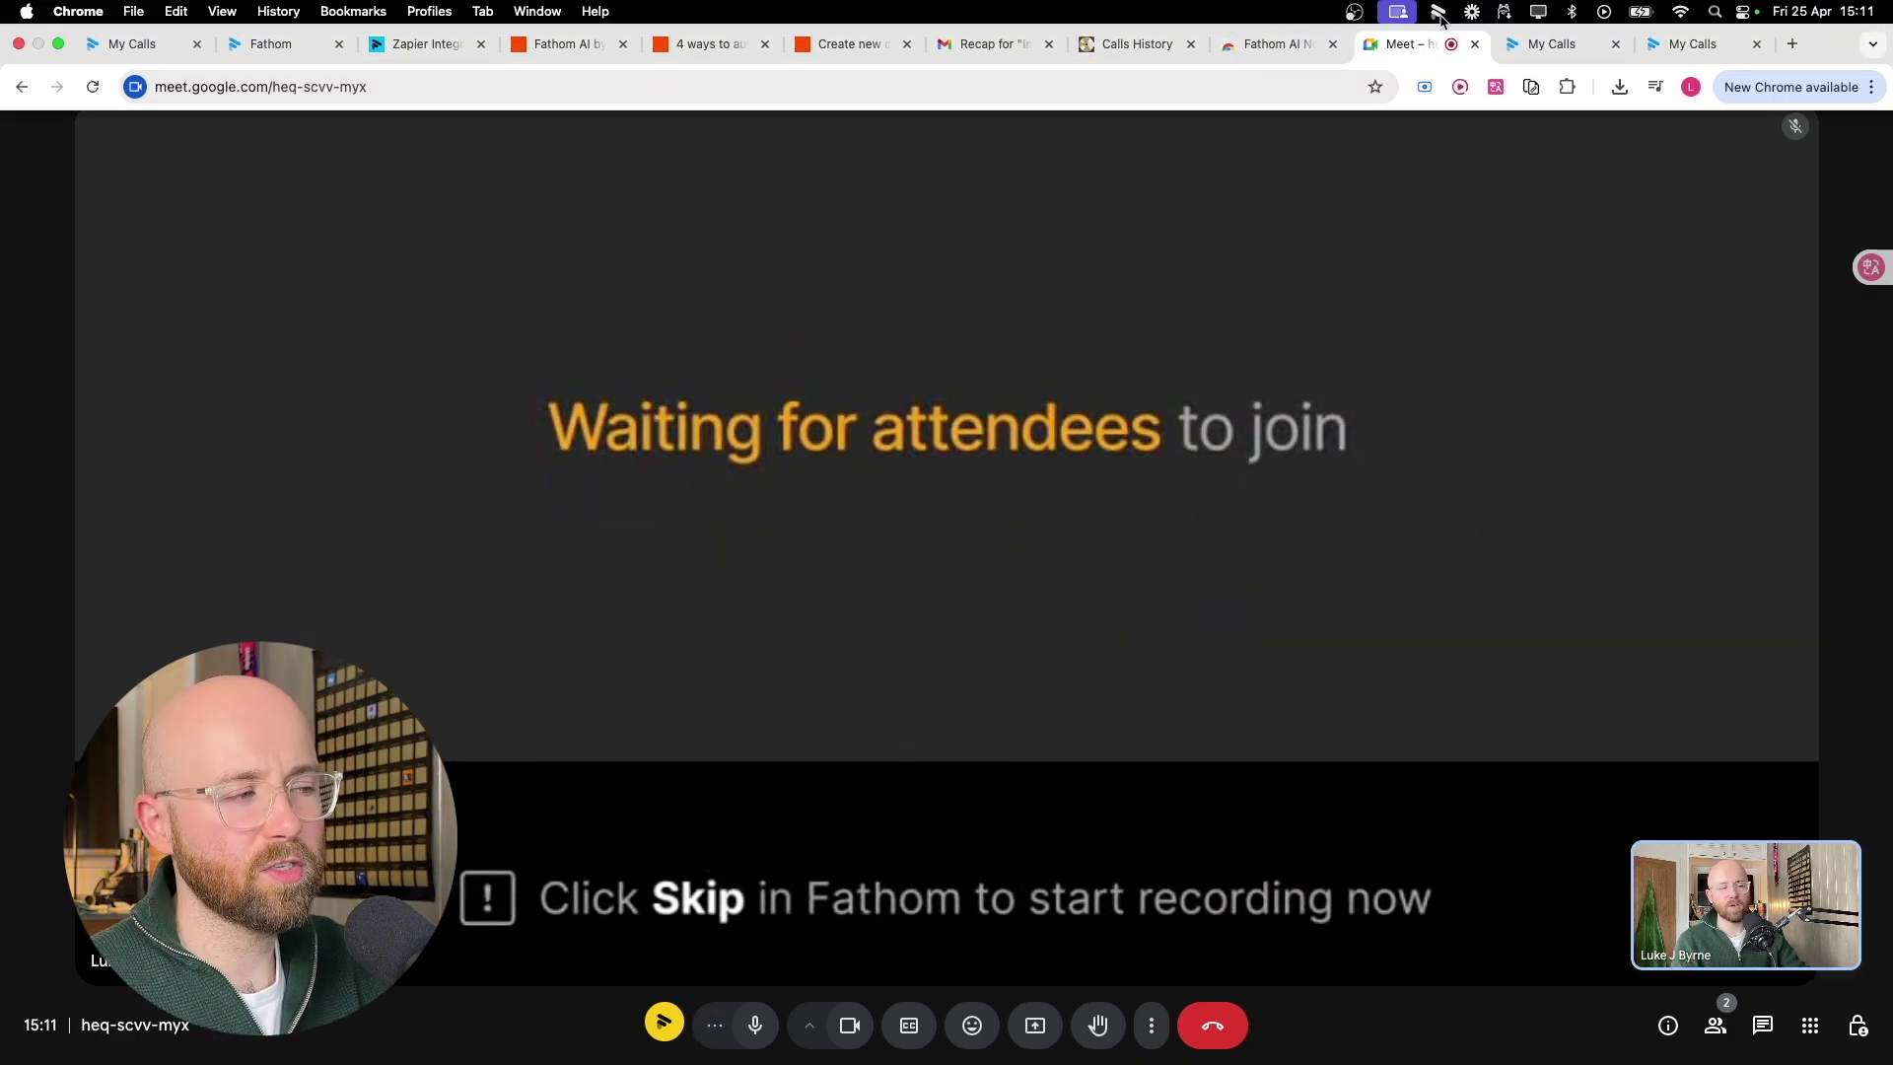
Skip waiting for attendees and reconnect Fathom so the notetaker records the Meet call
key("ctrl+Left")
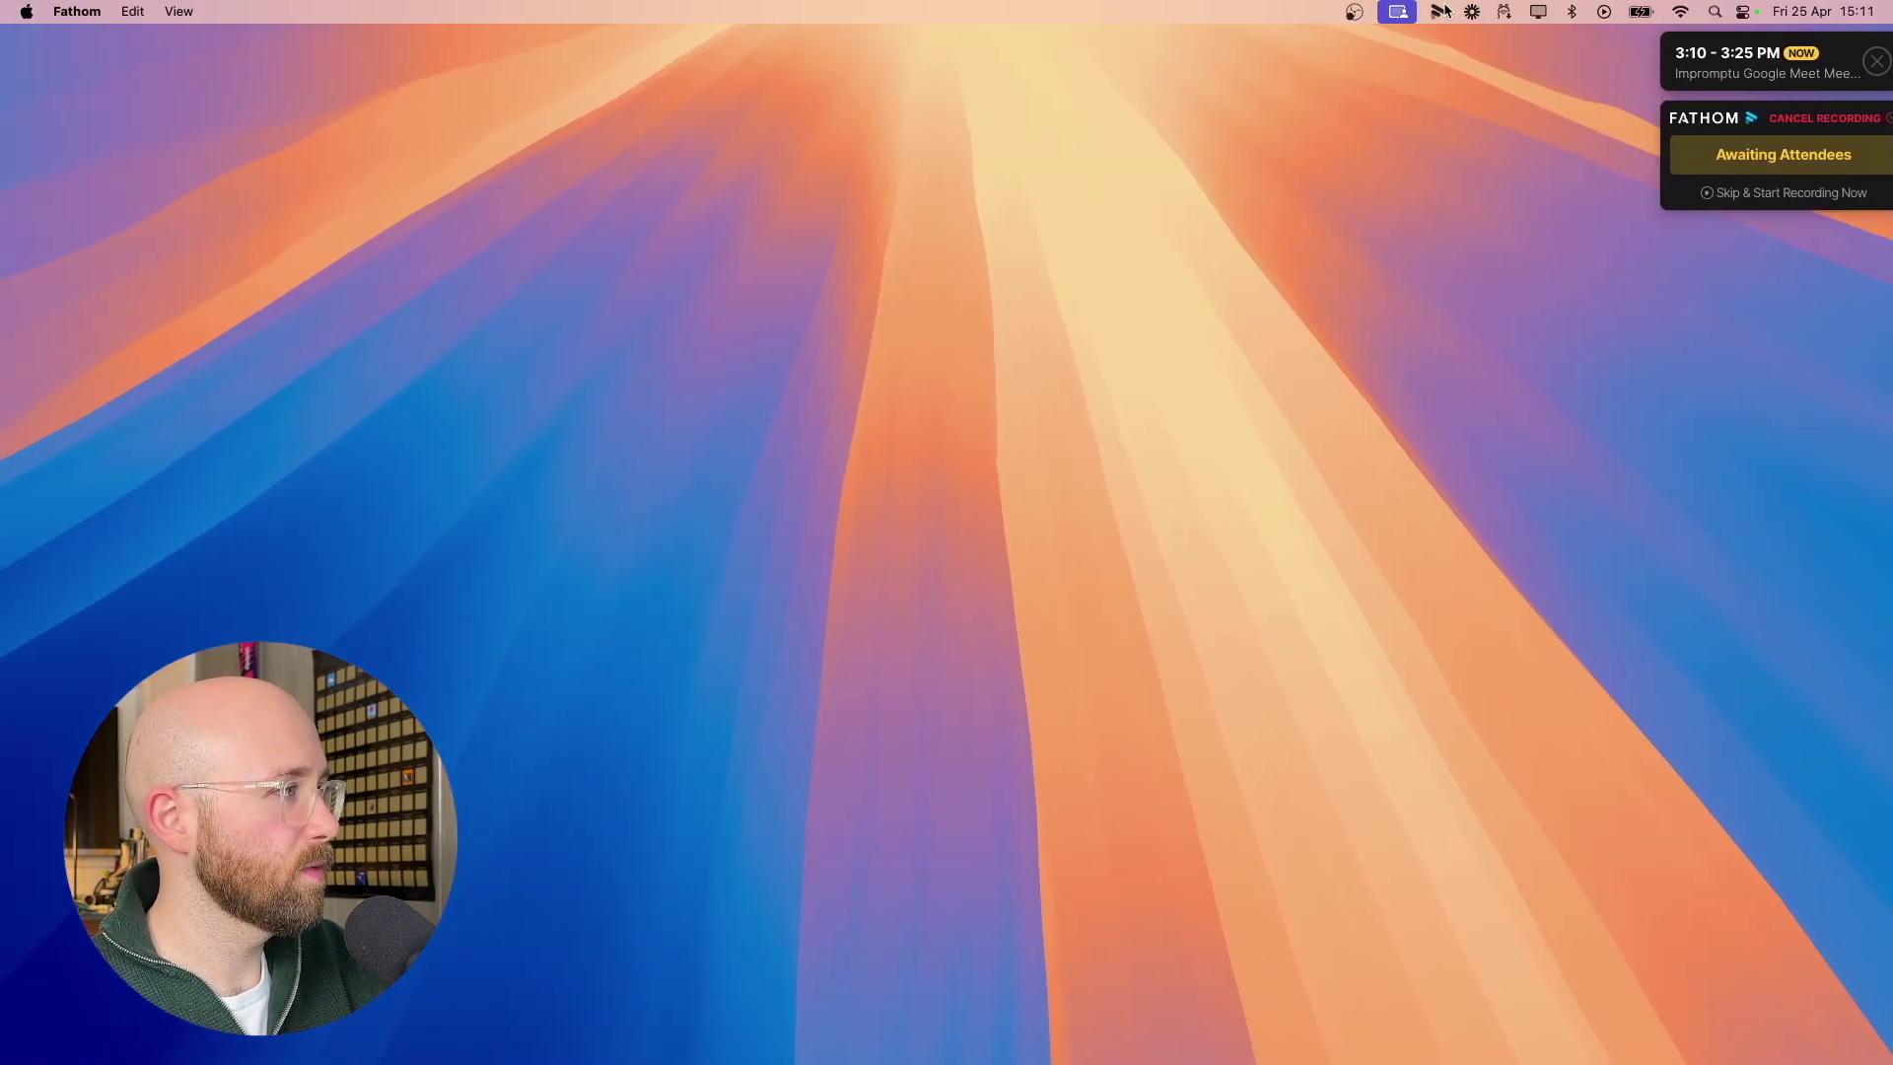
left_click(1441, 11)
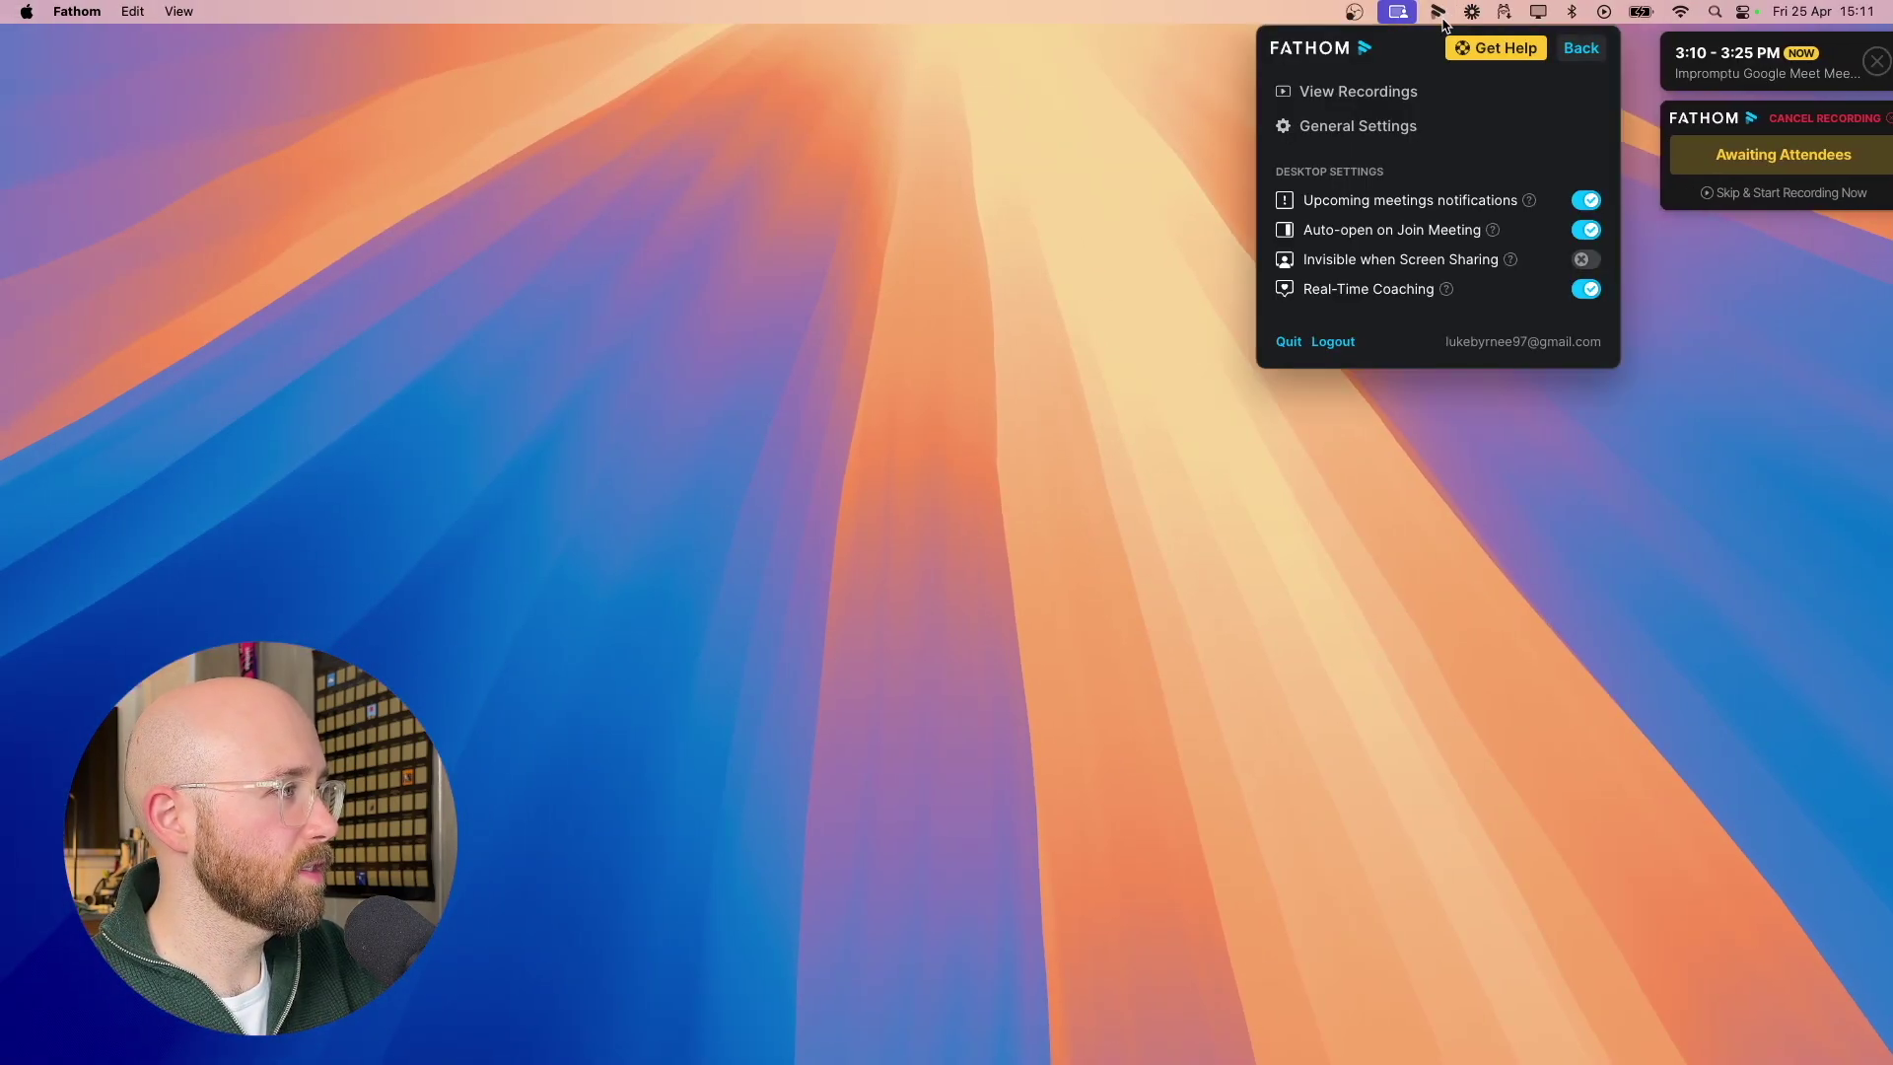
left_click(1760, 57)
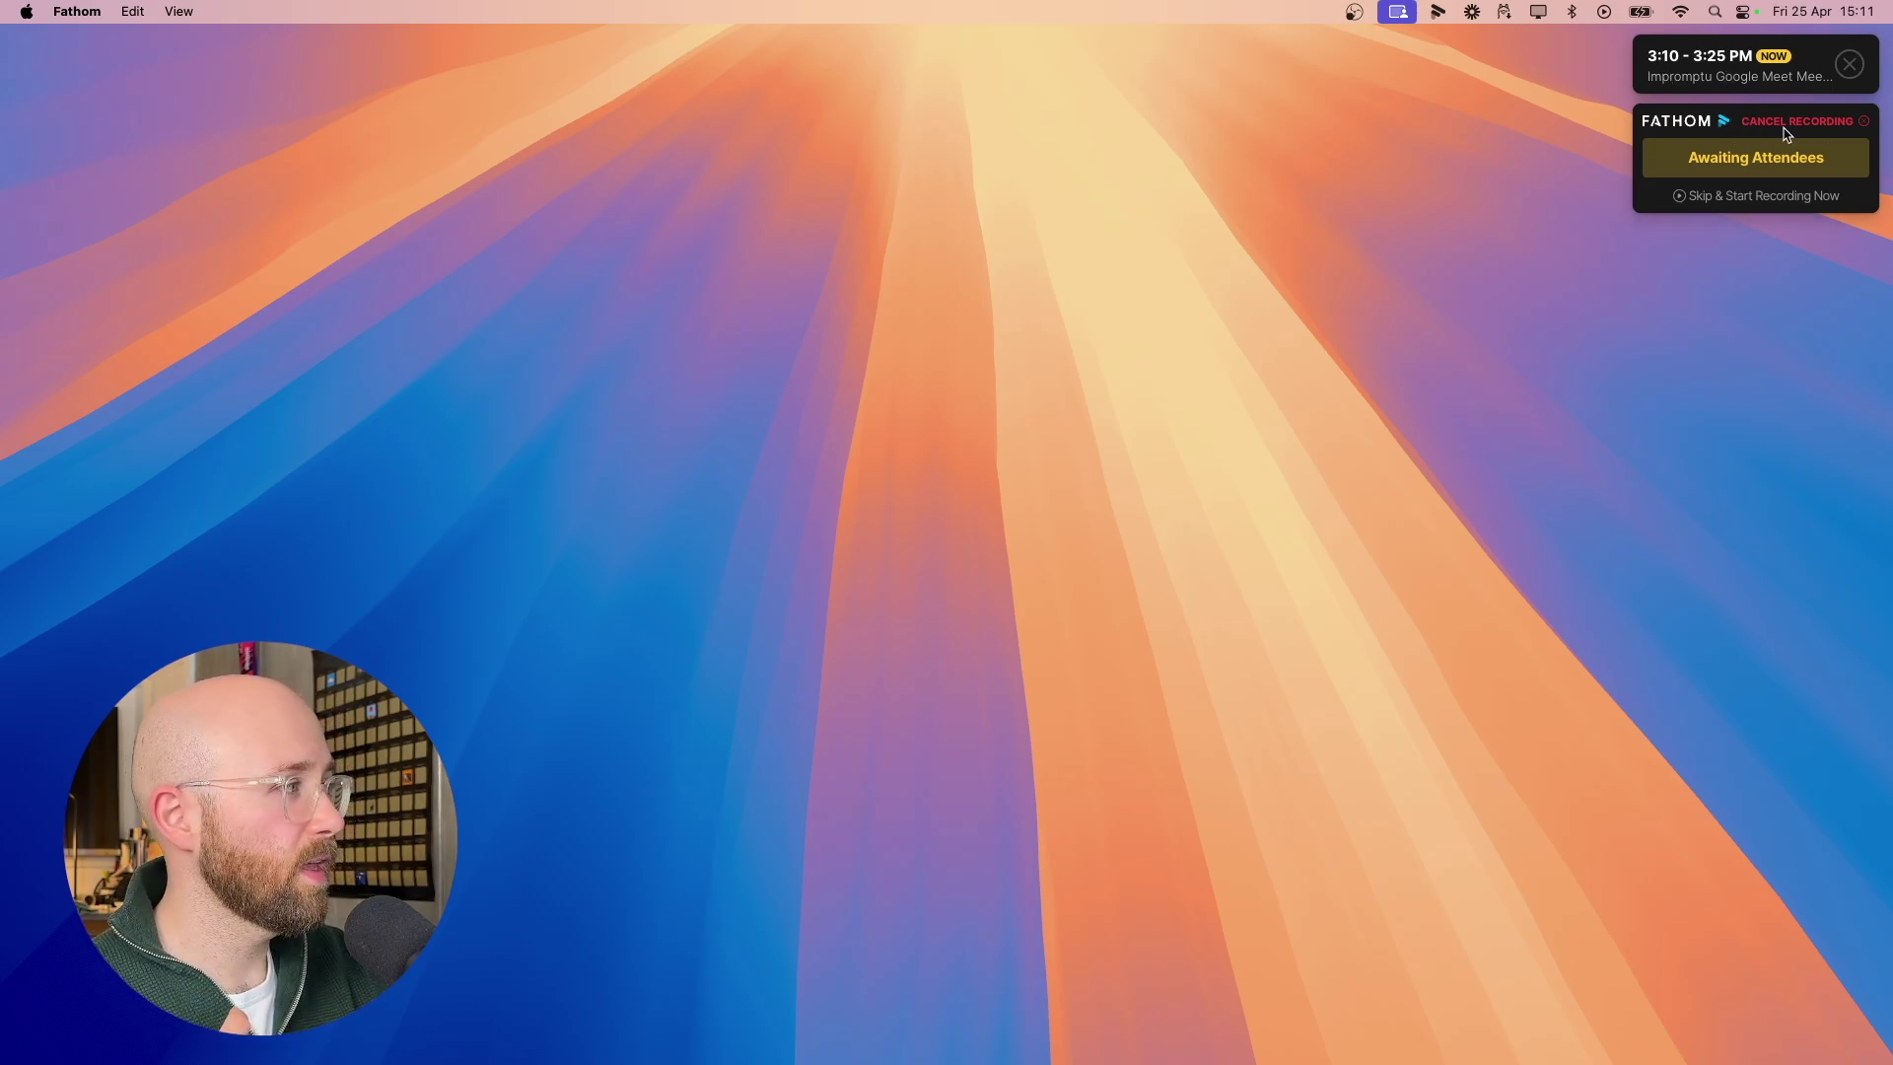
left_click(1723, 198)
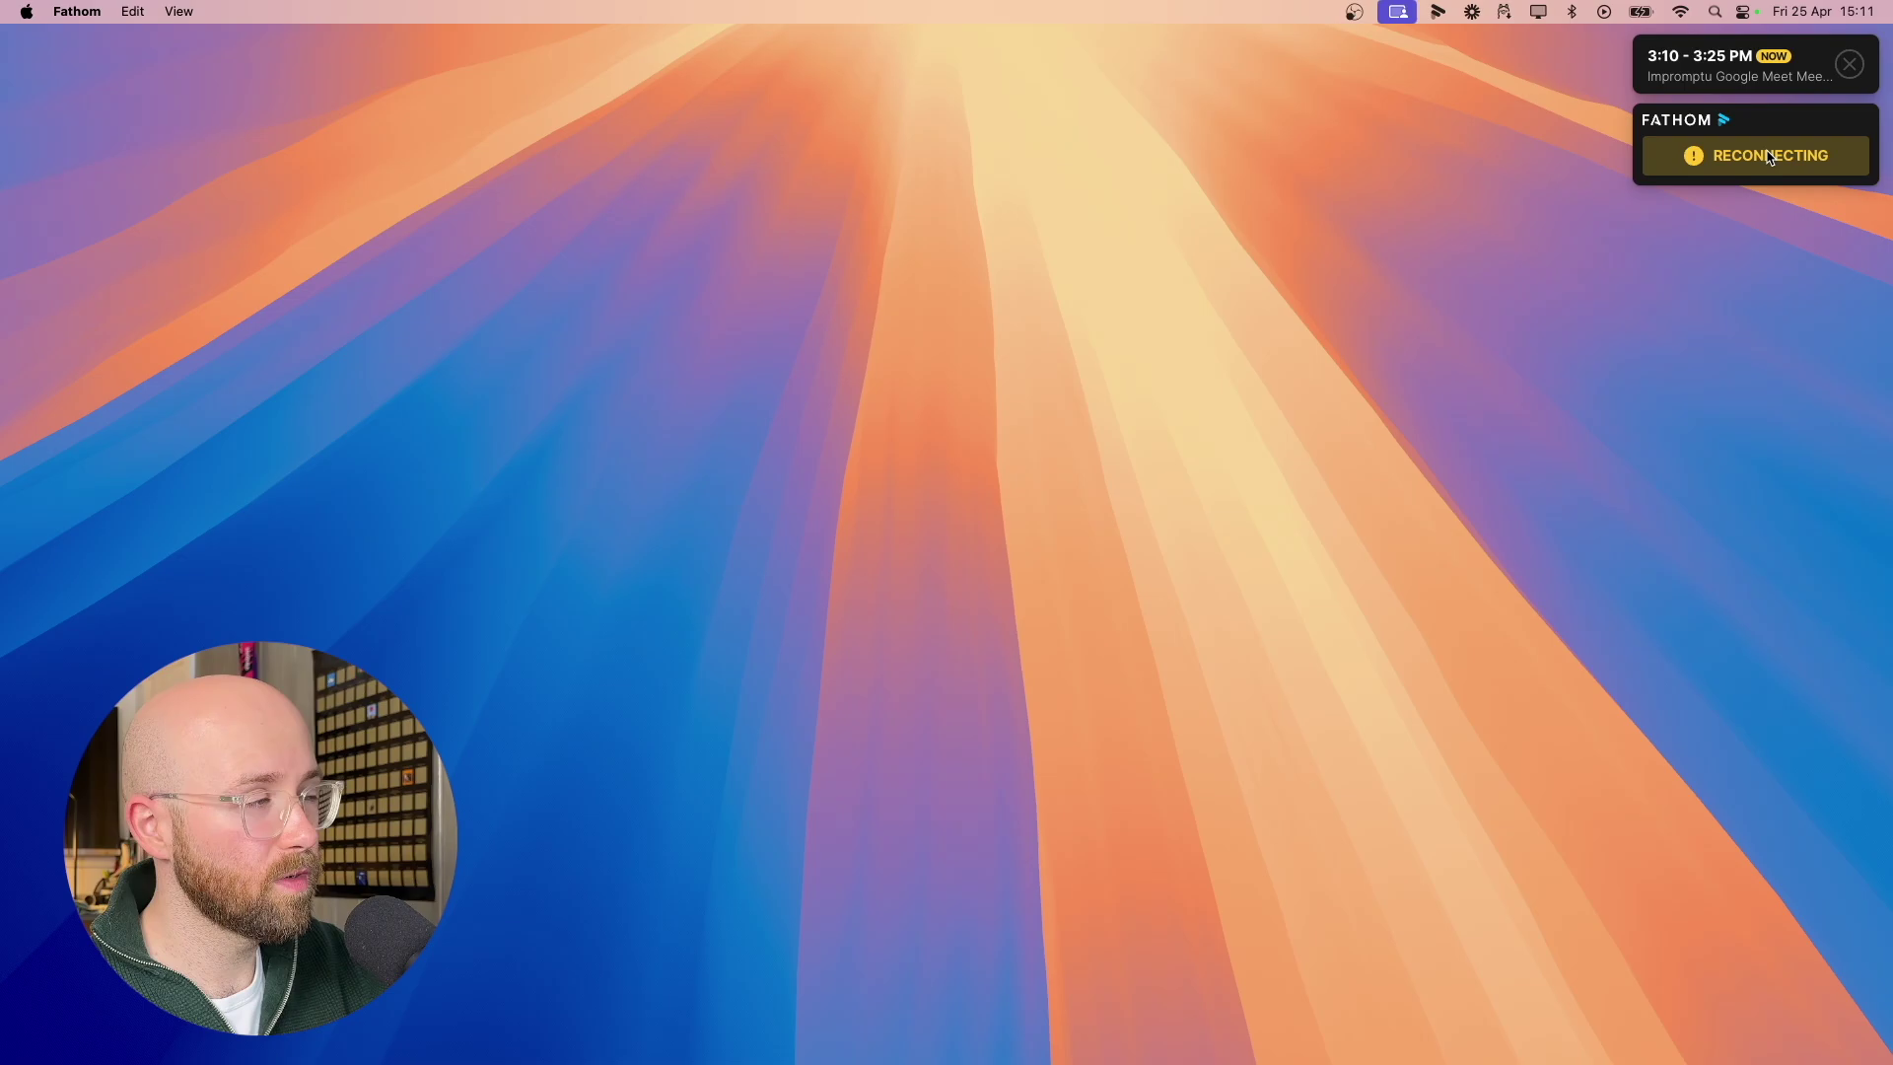
left_click(1796, 161)
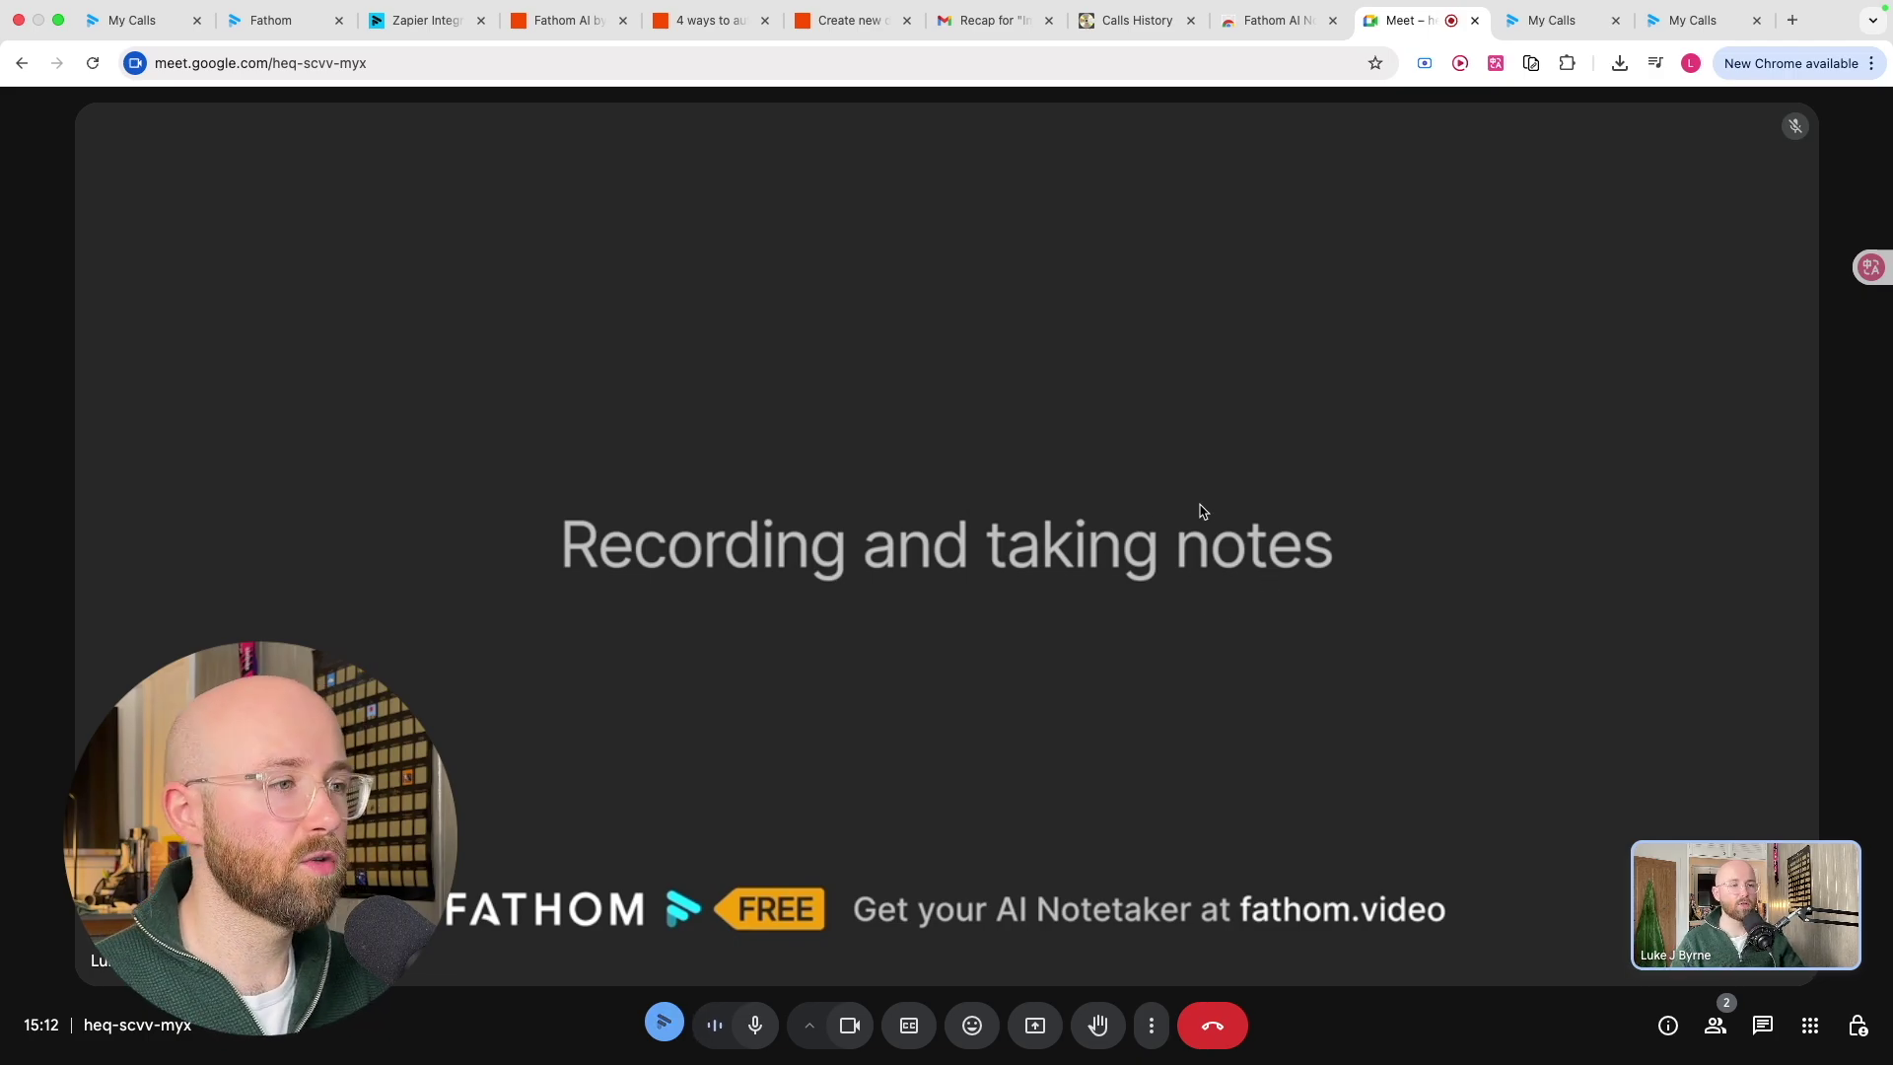
Capture a 22-second highlight with Highlight and End Highlight, then click END to stop recording
key("ctrl+Left")
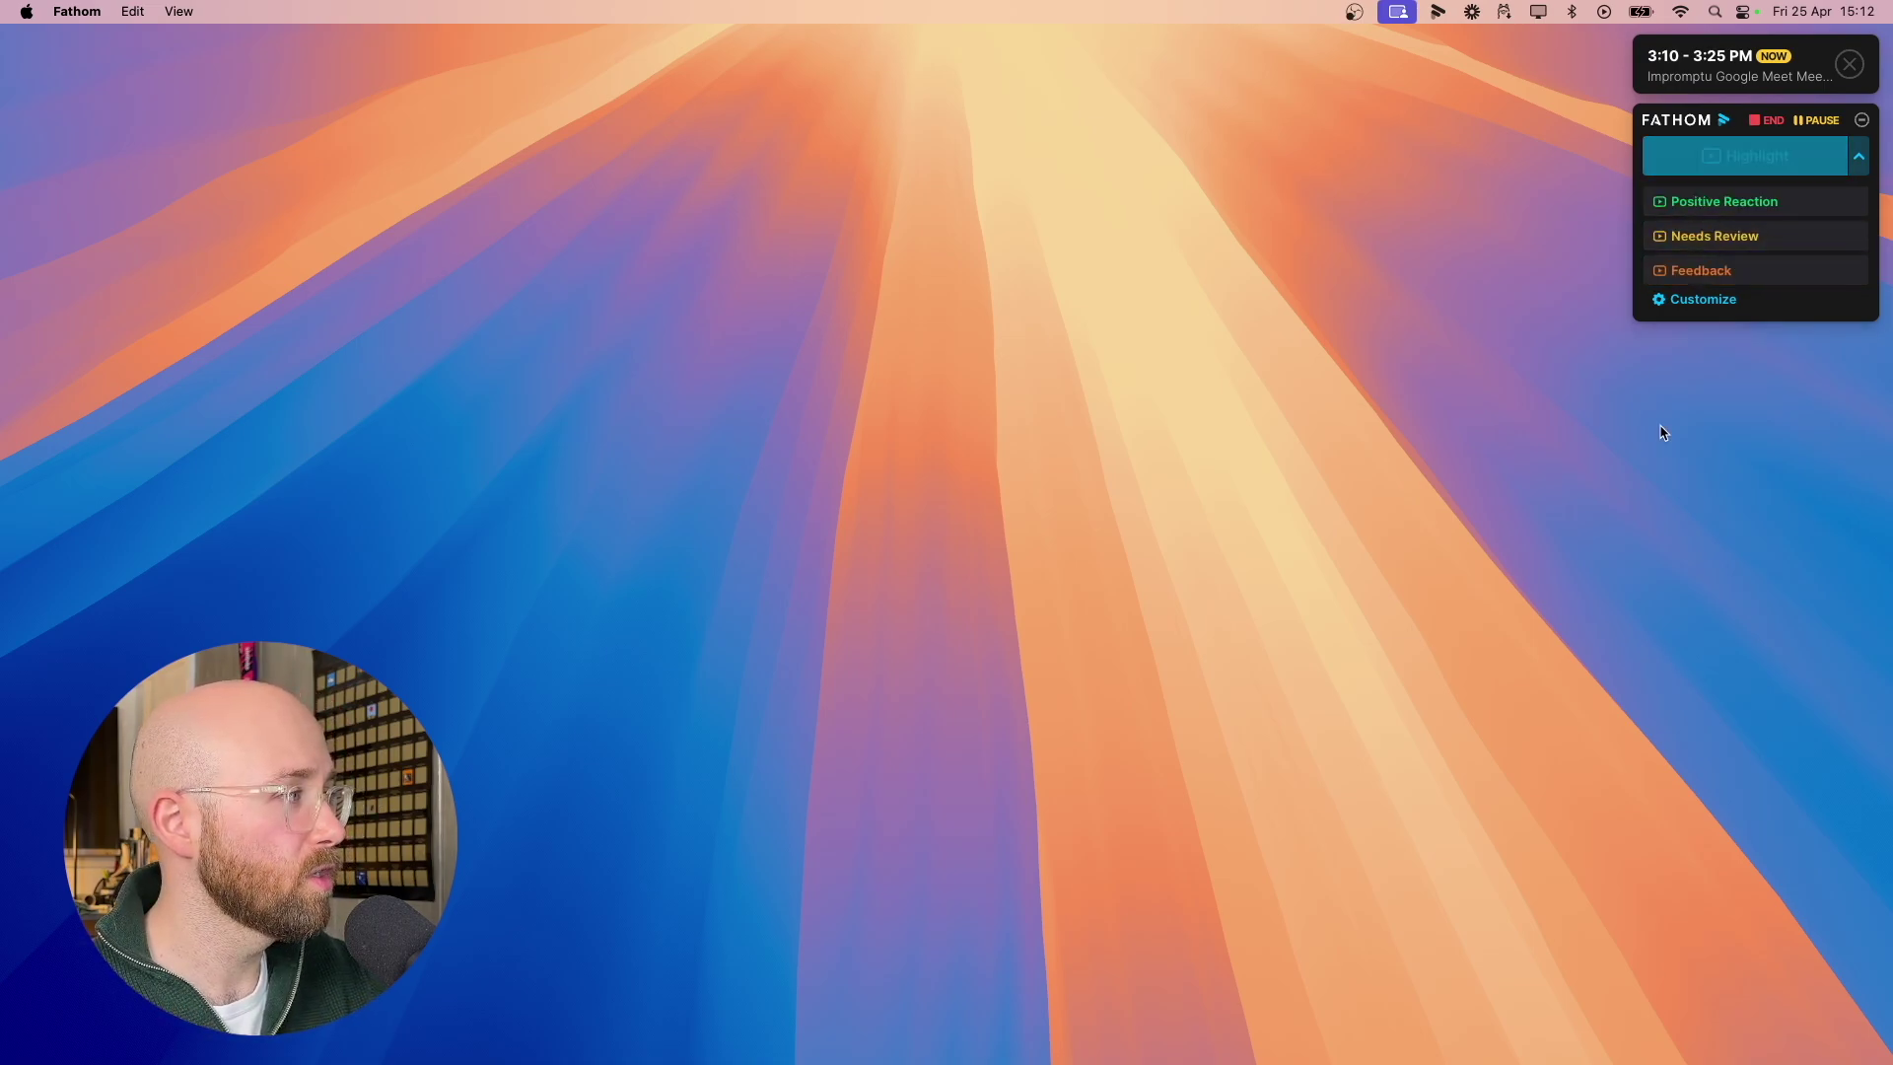
left_click(1745, 156)
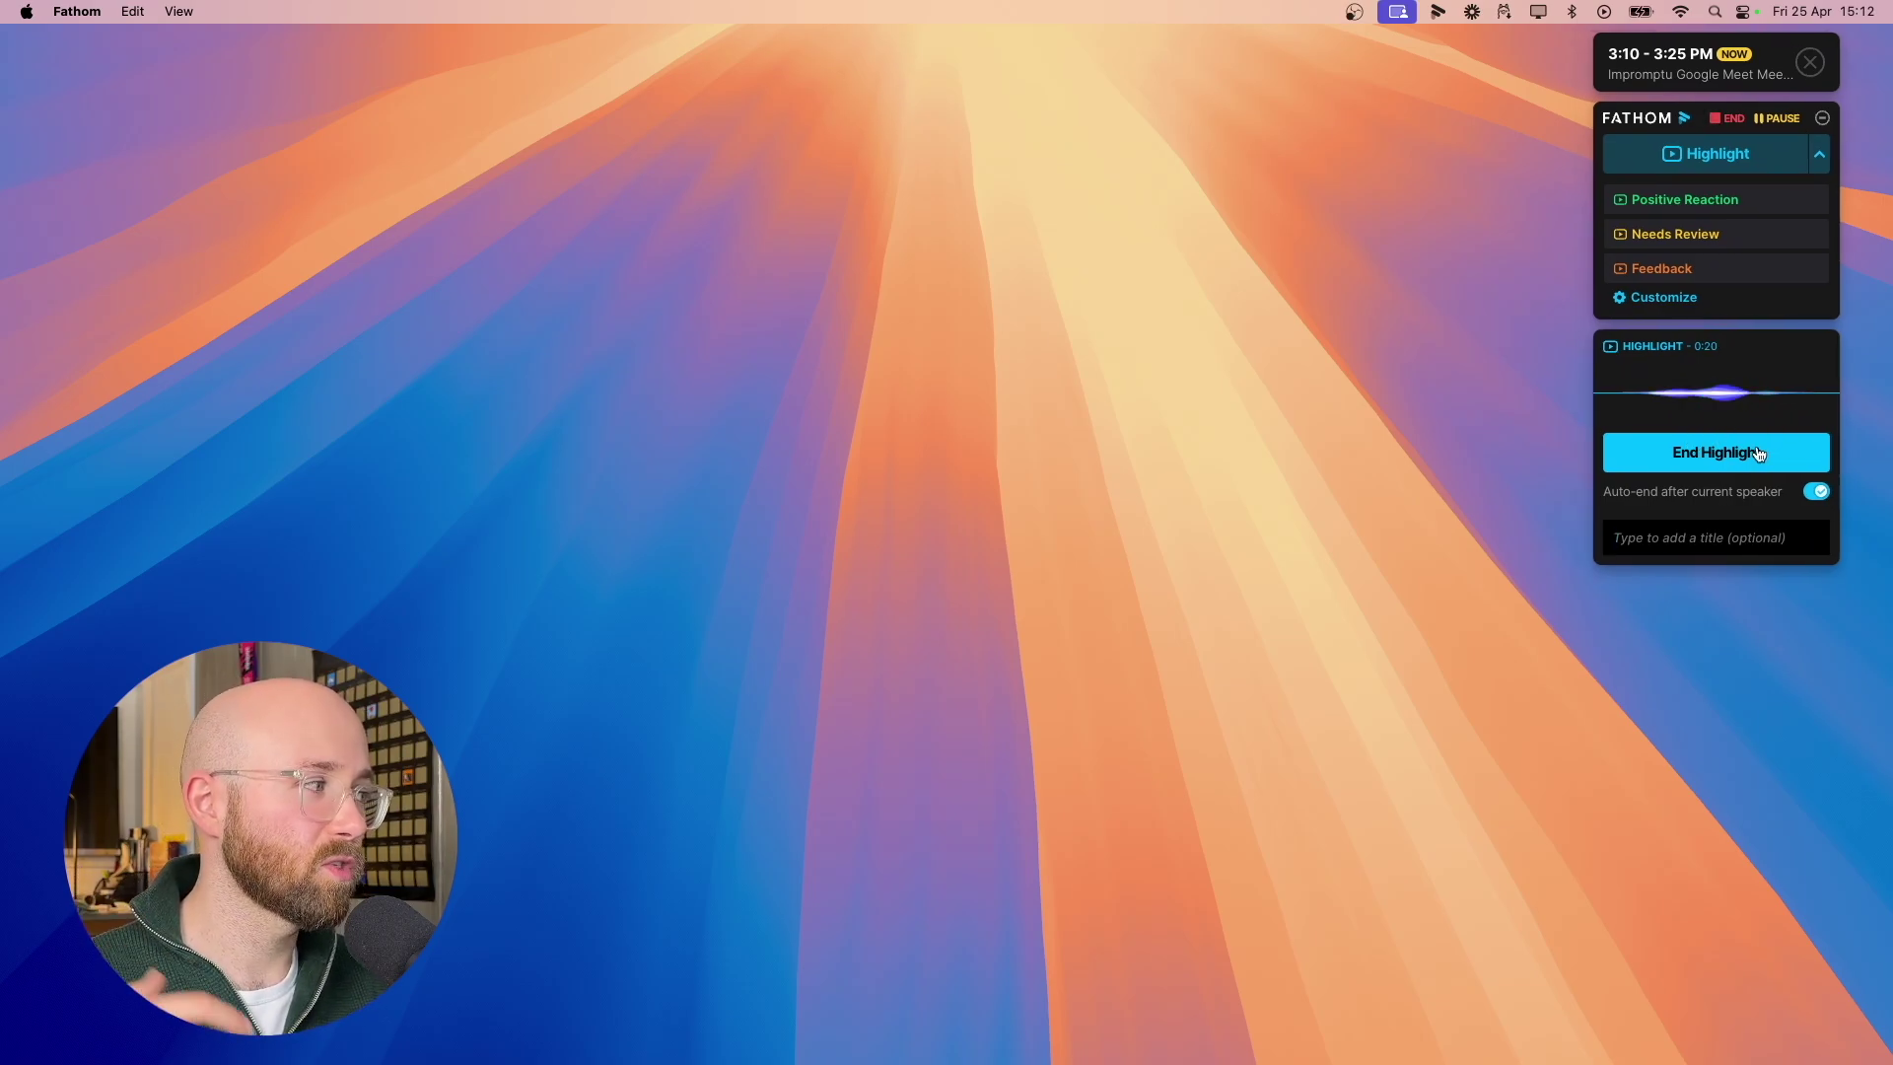
left_click(1724, 462)
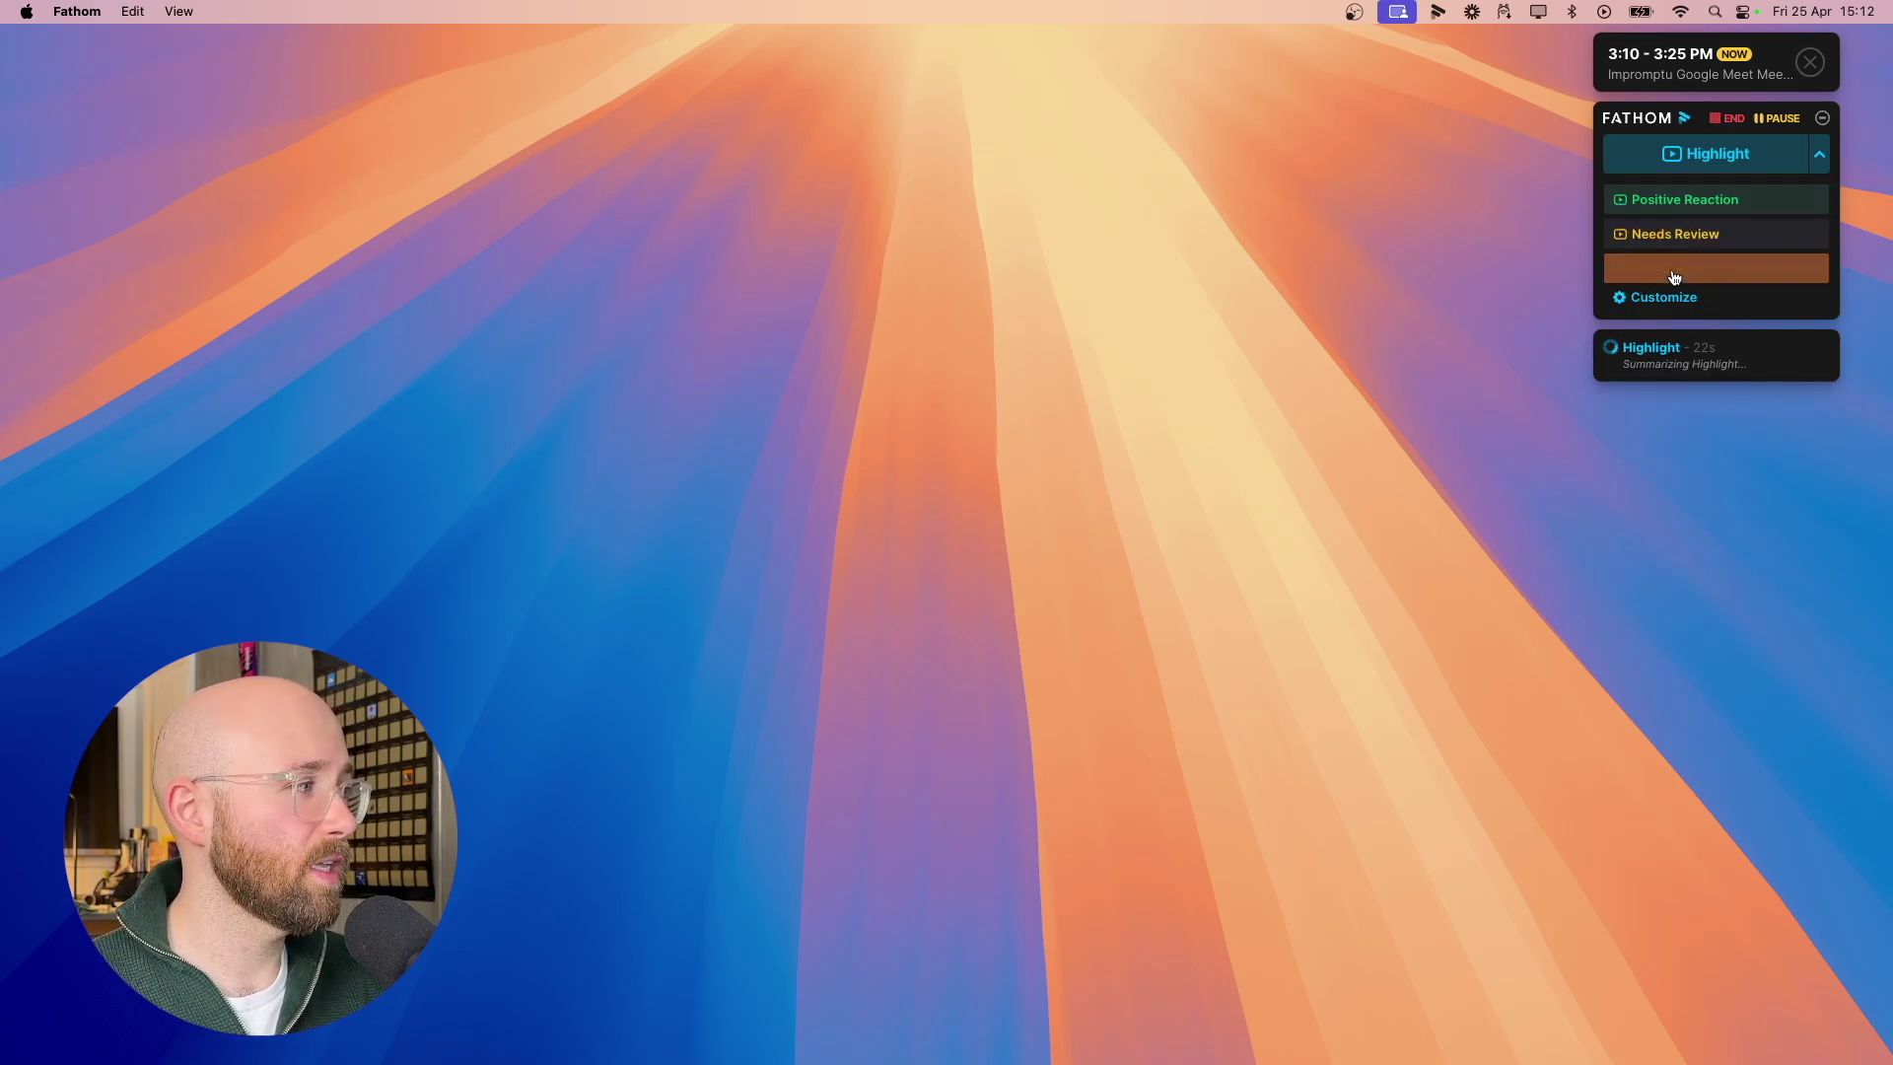
key("ctrl+Right")
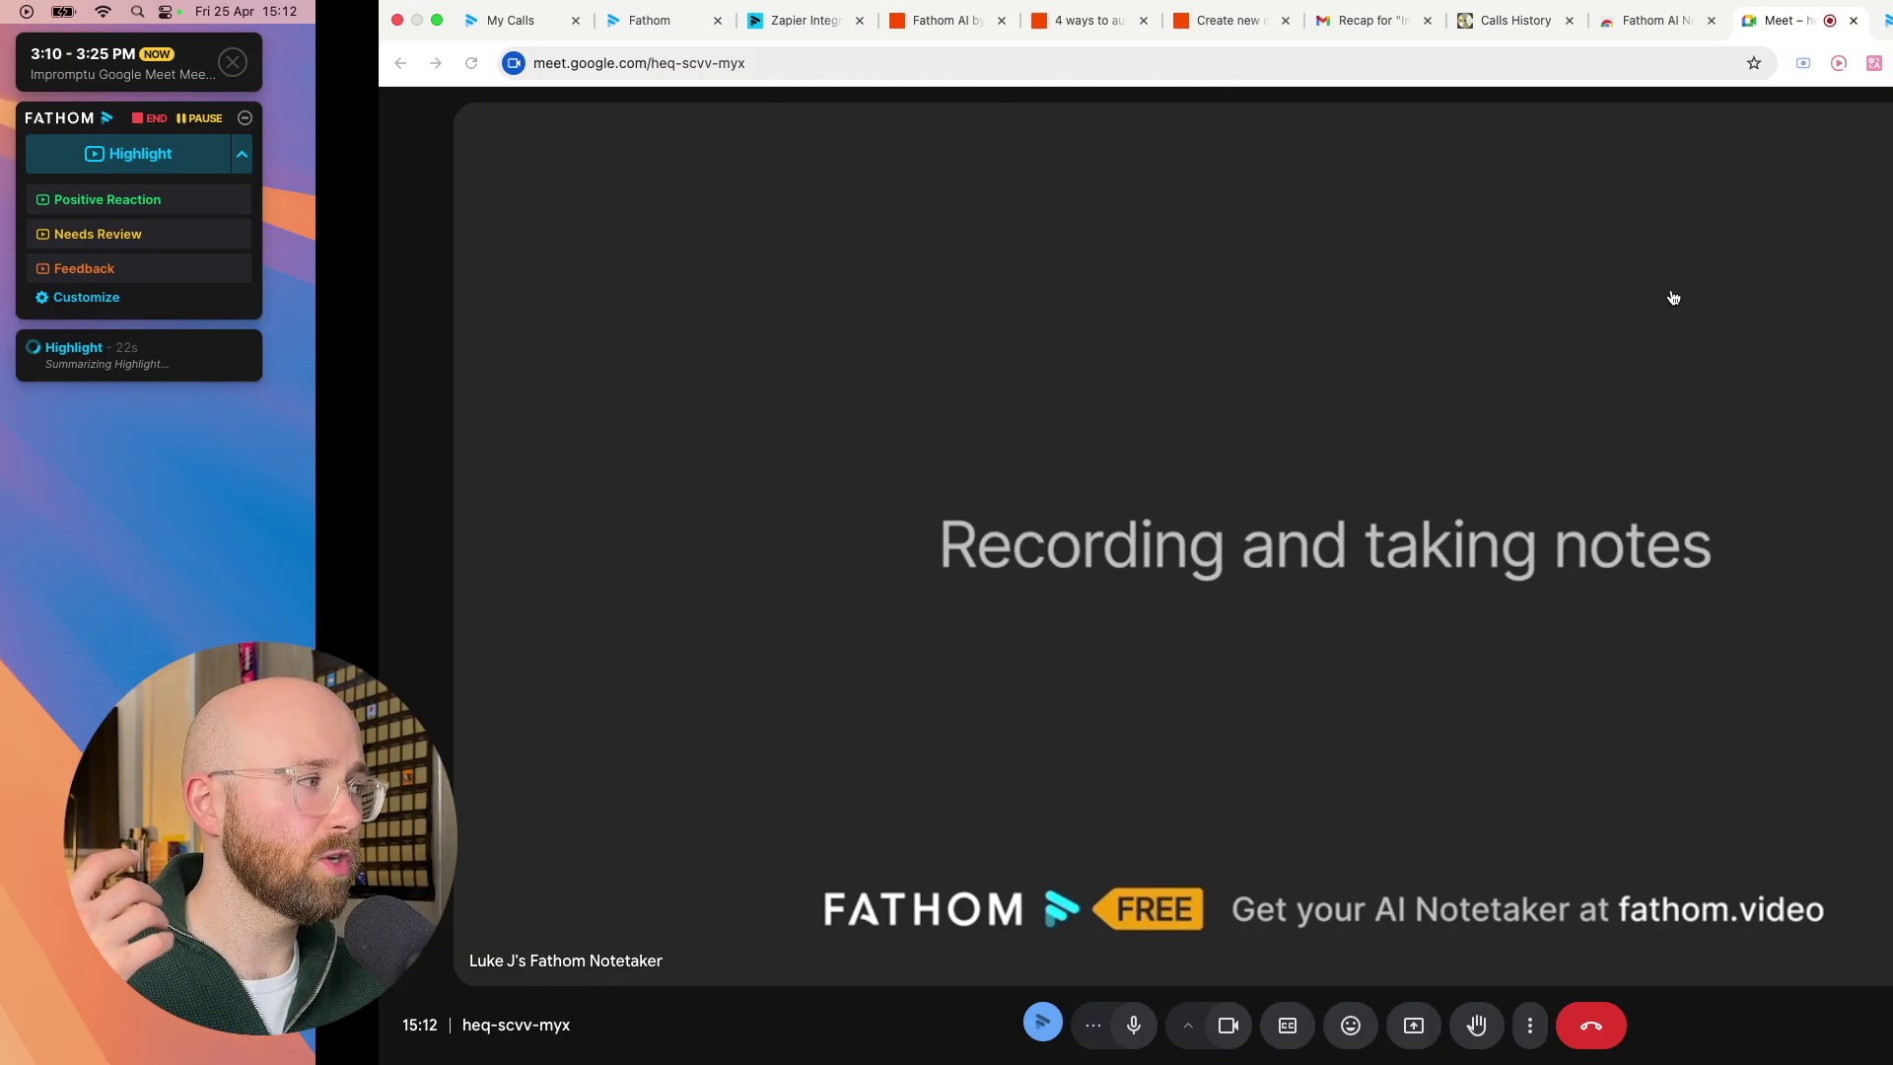
key("ctrl+Left")
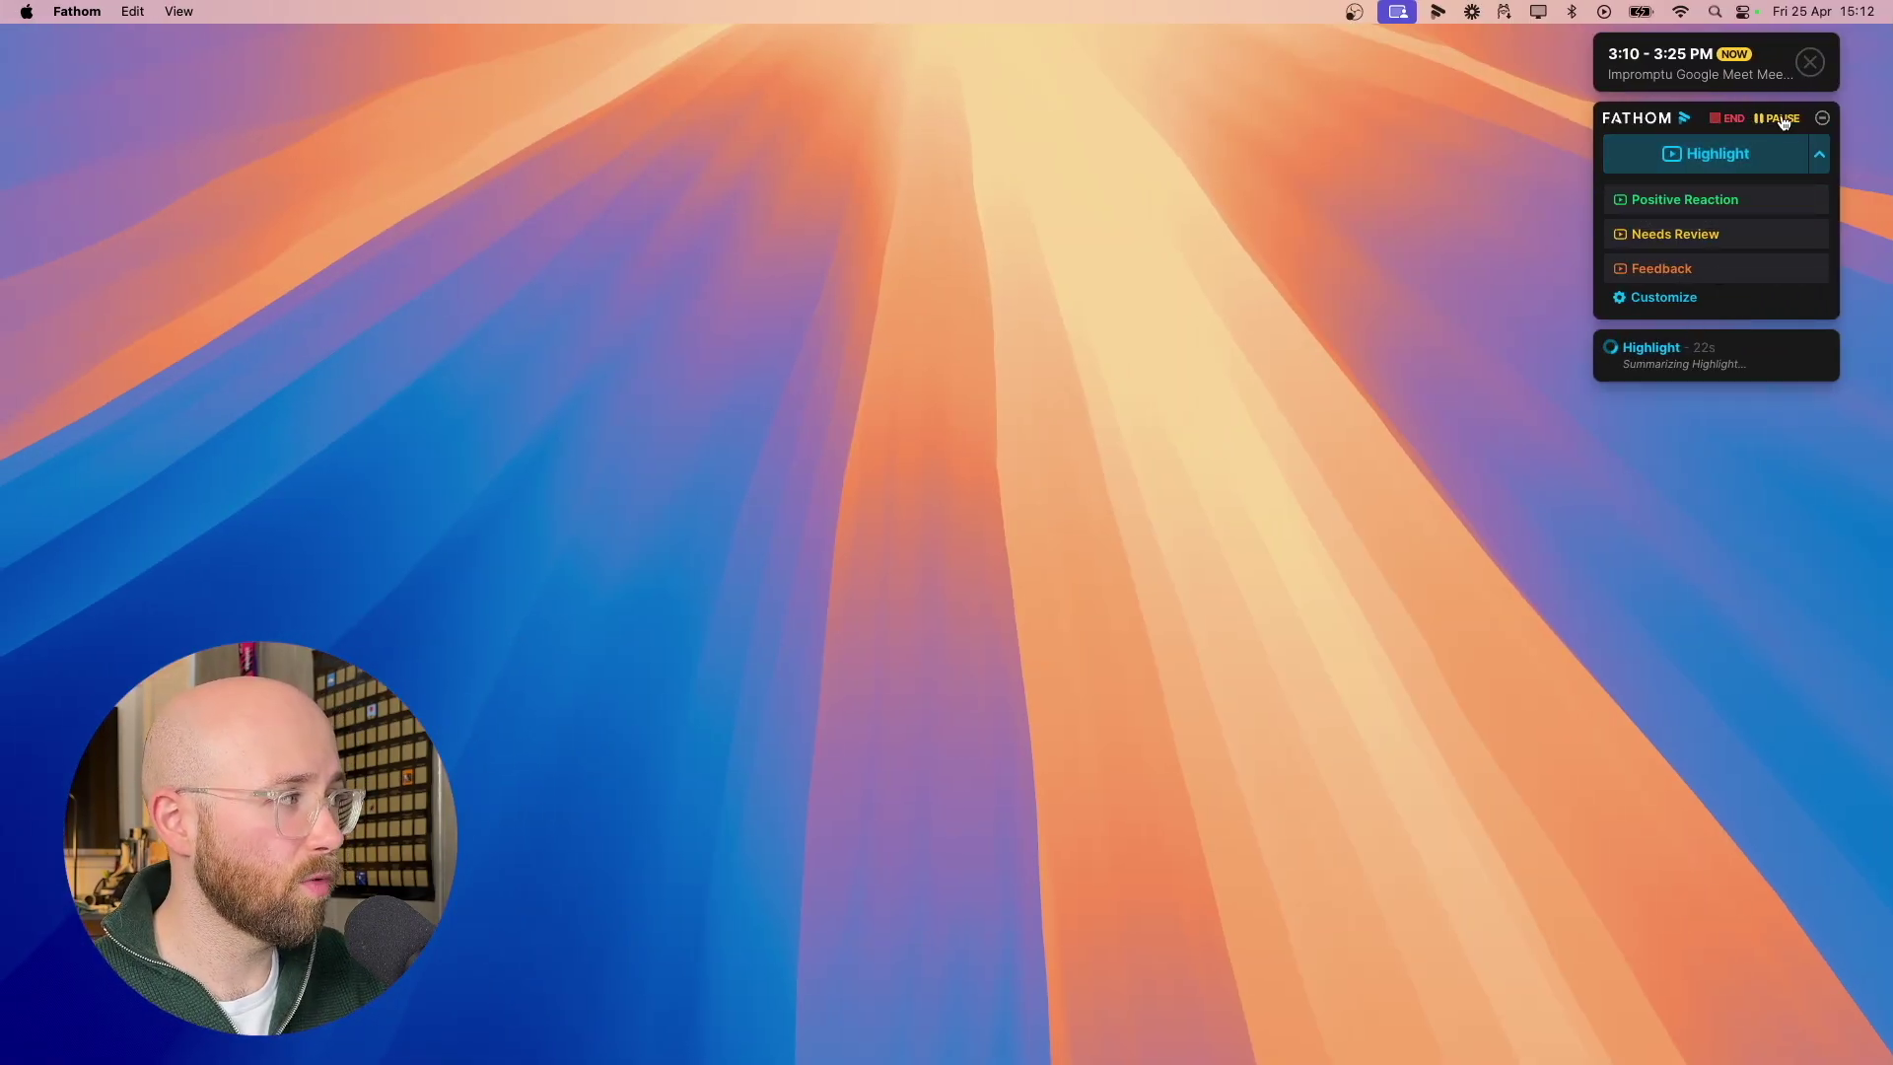
left_click(1721, 118)
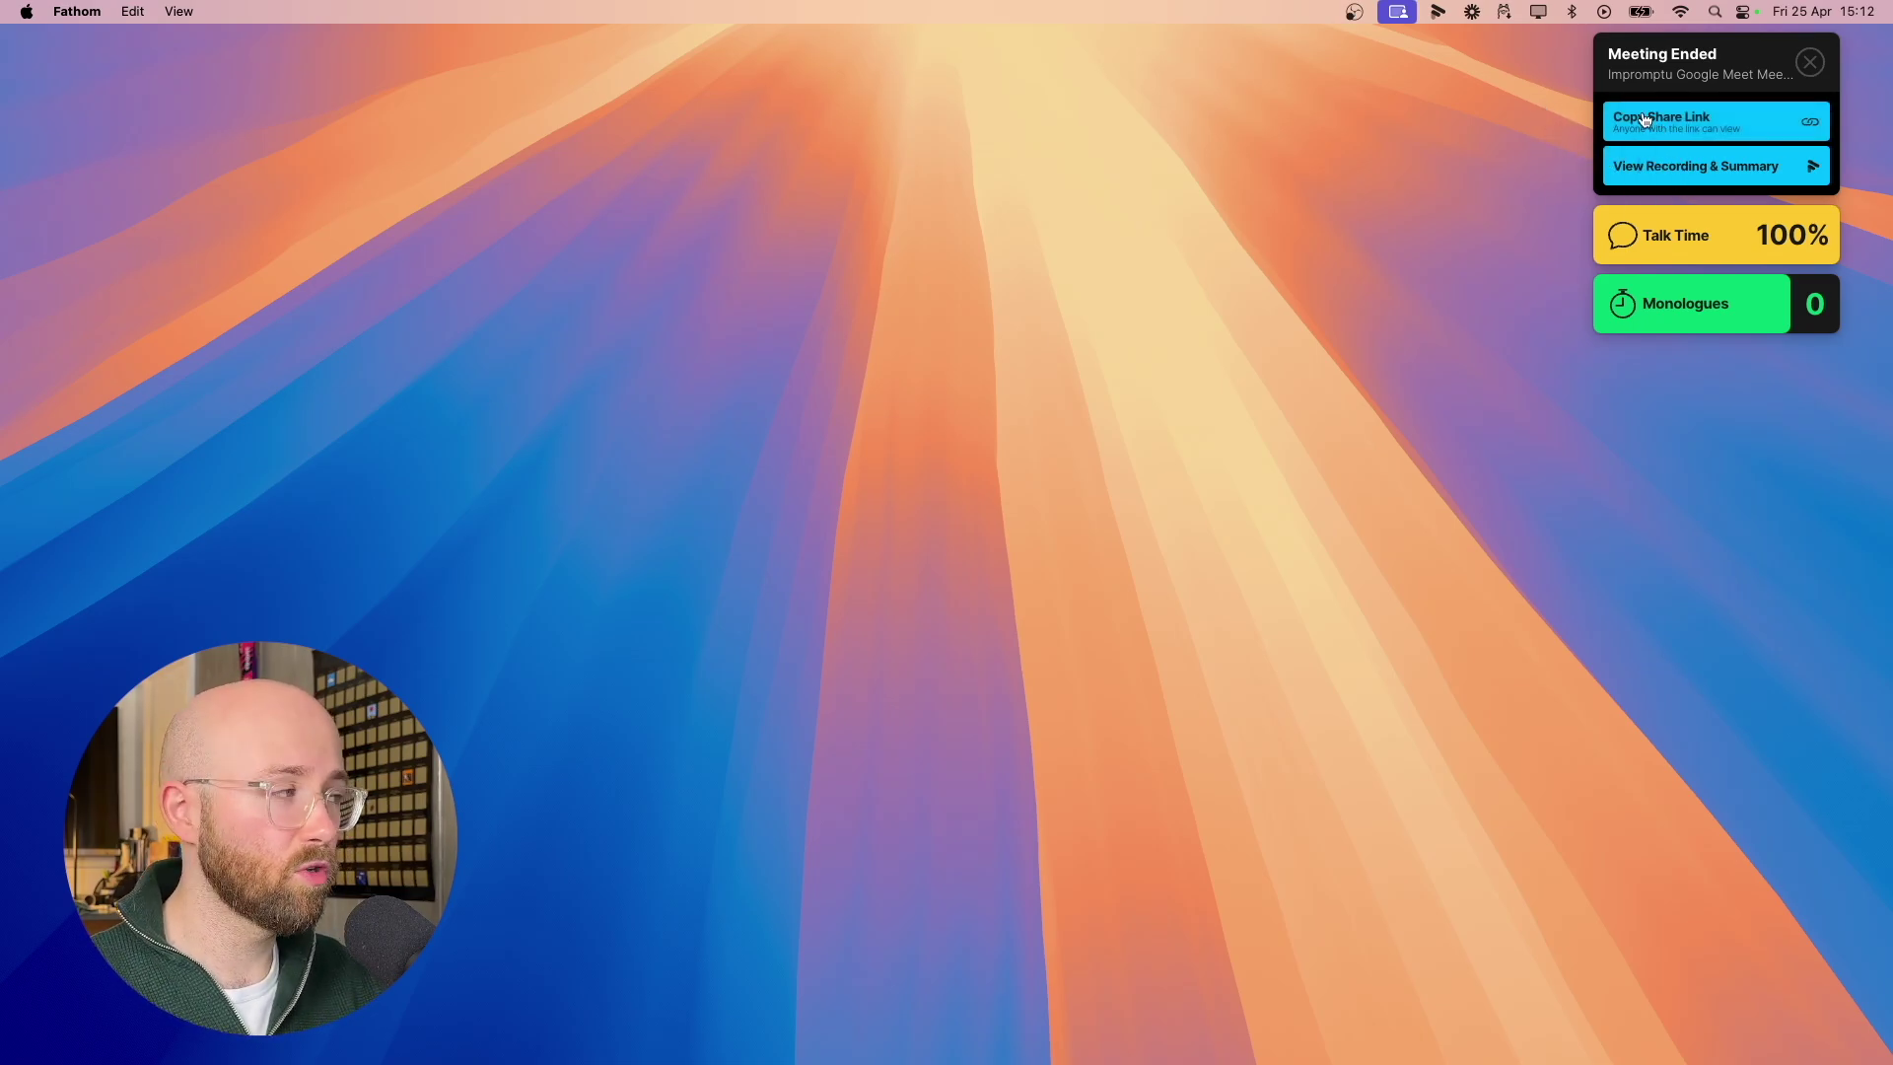
Open the Impromptu Google Meet Meeting recording, play it, and jump to the highlight and summary points
left_click(1731, 173)
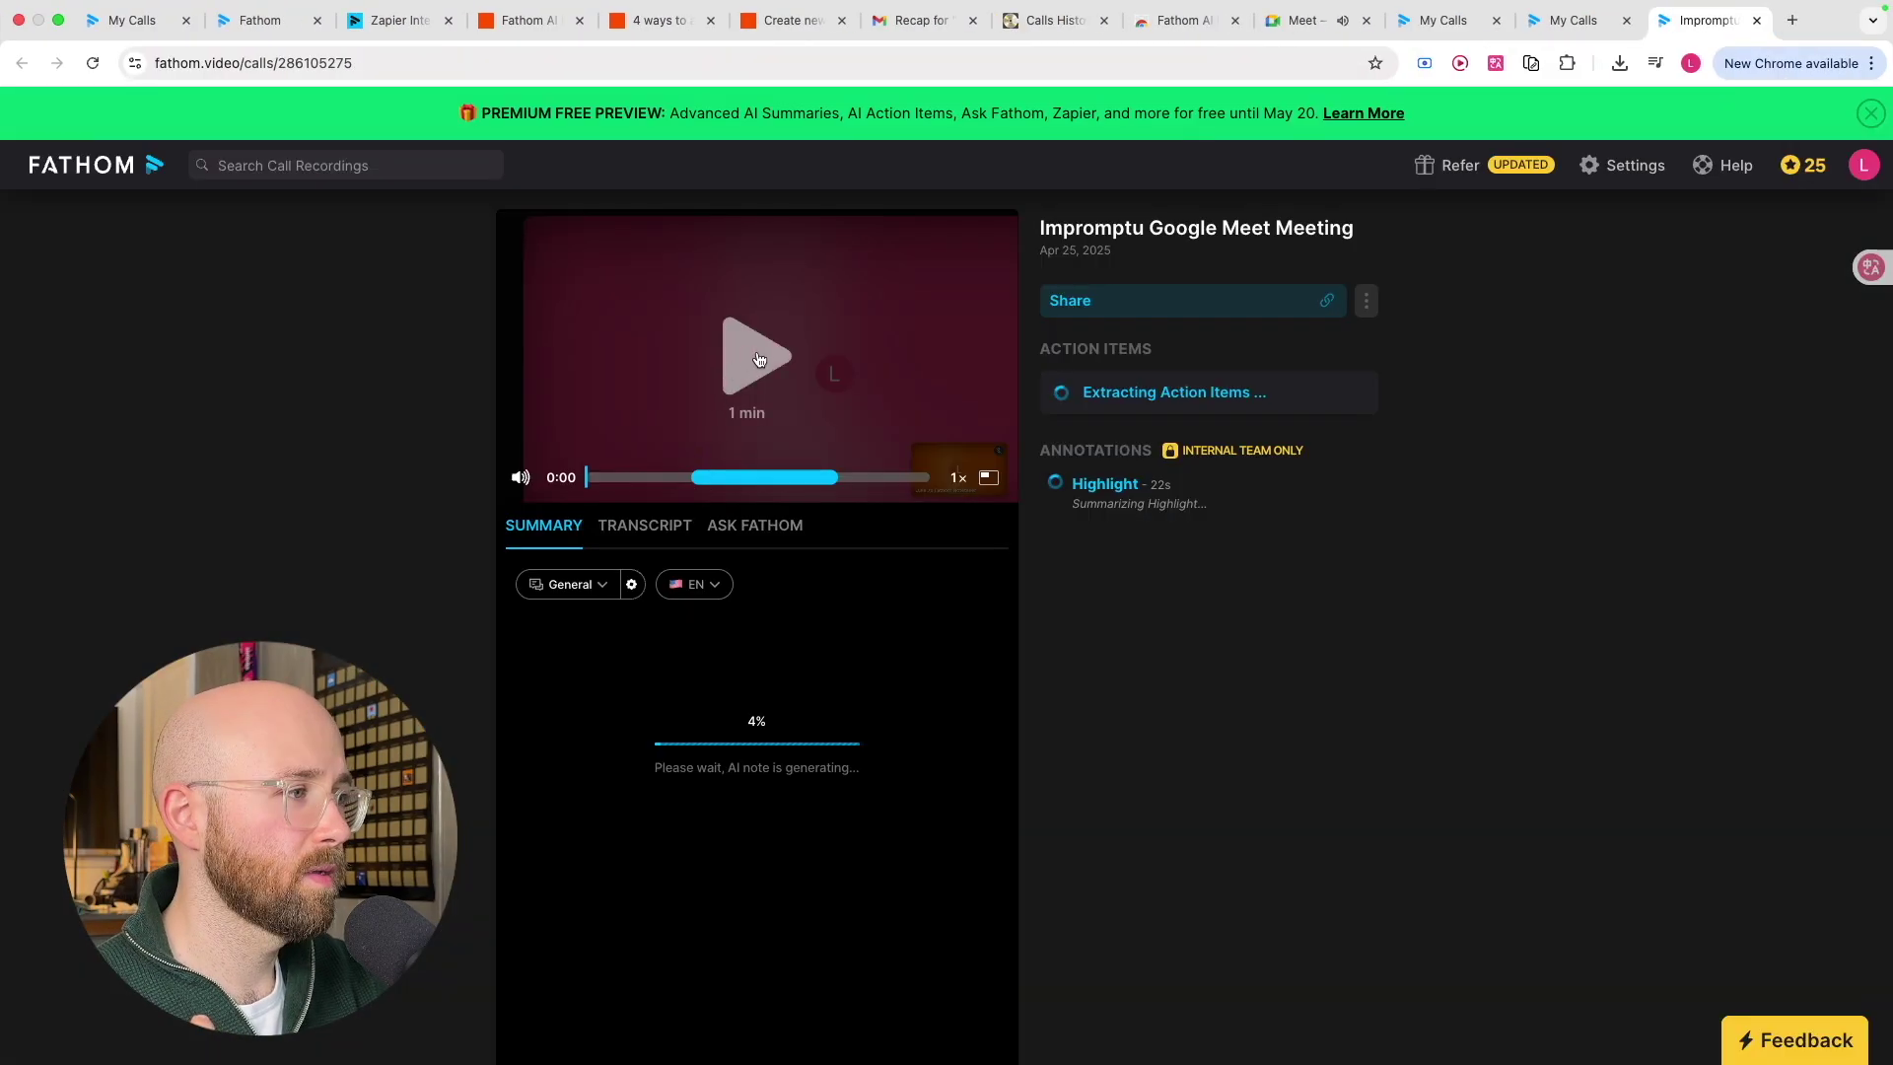
left_click(758, 358)
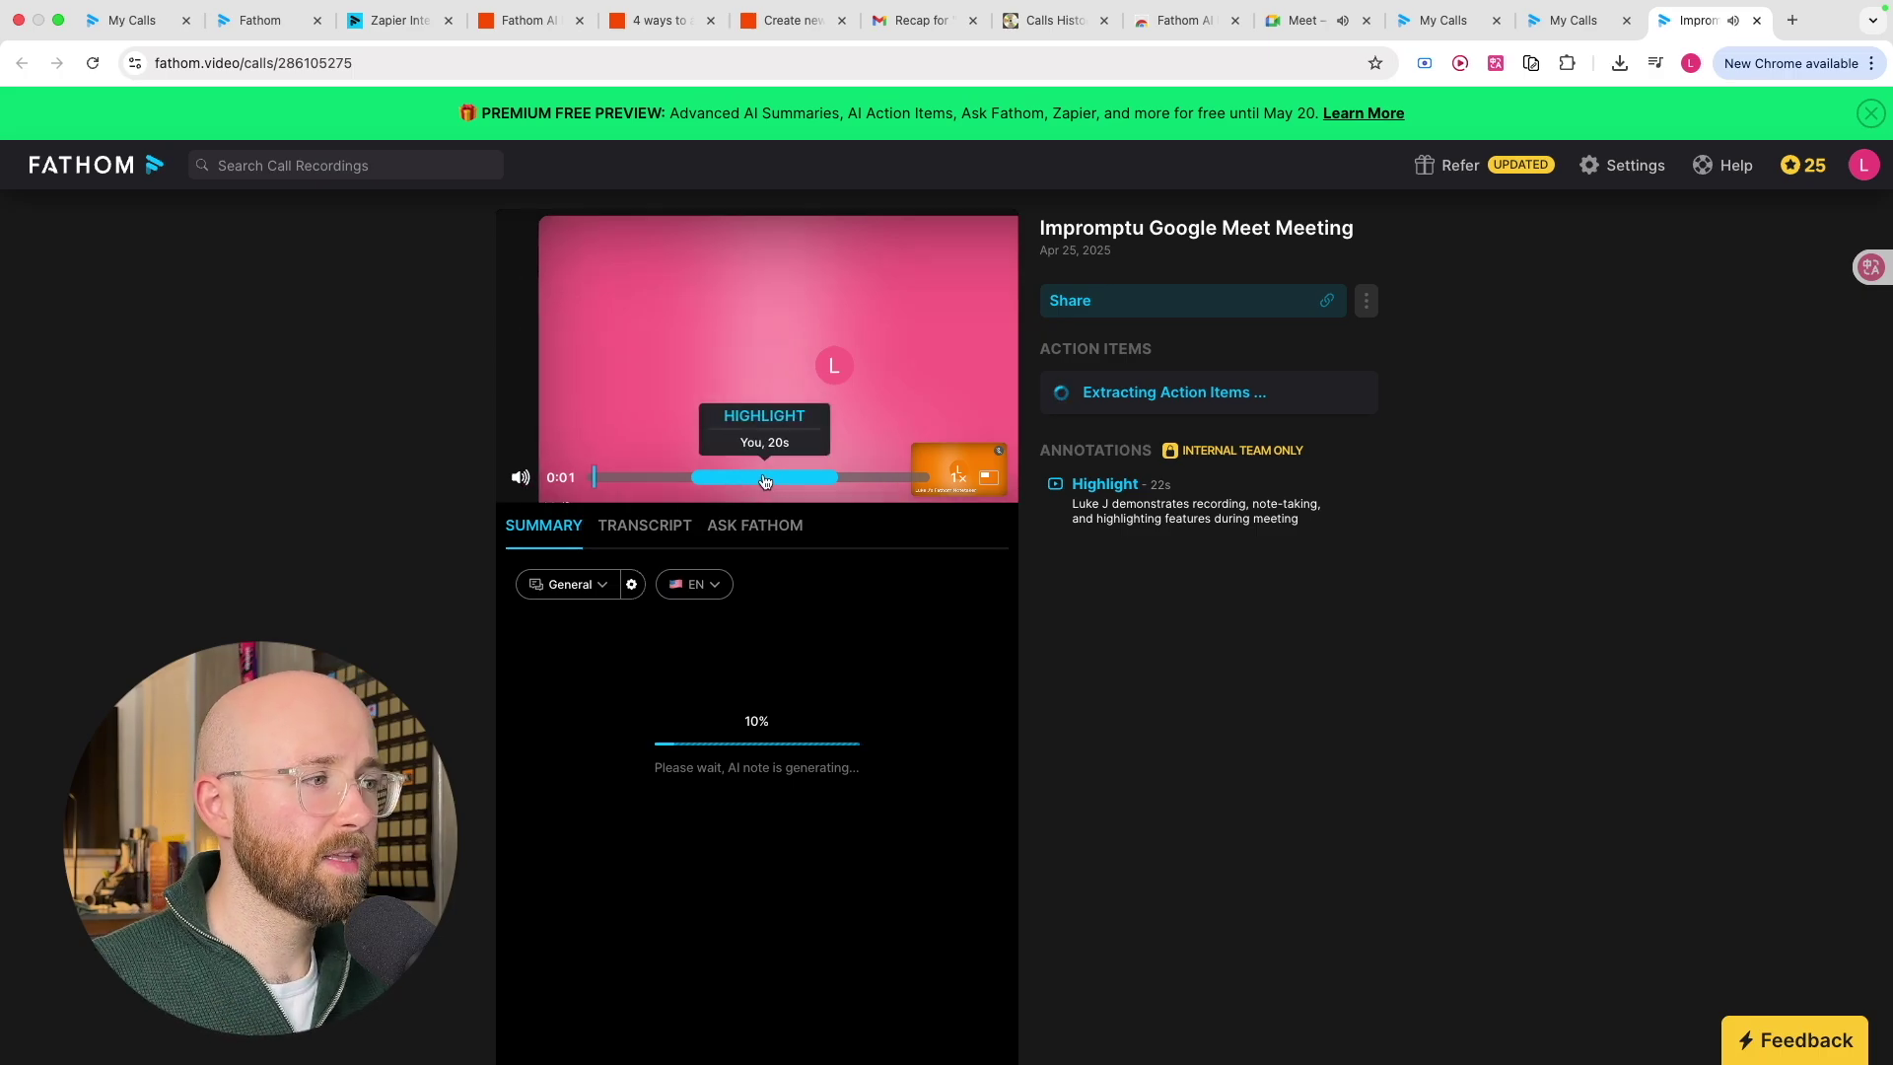
left_click(651, 479)
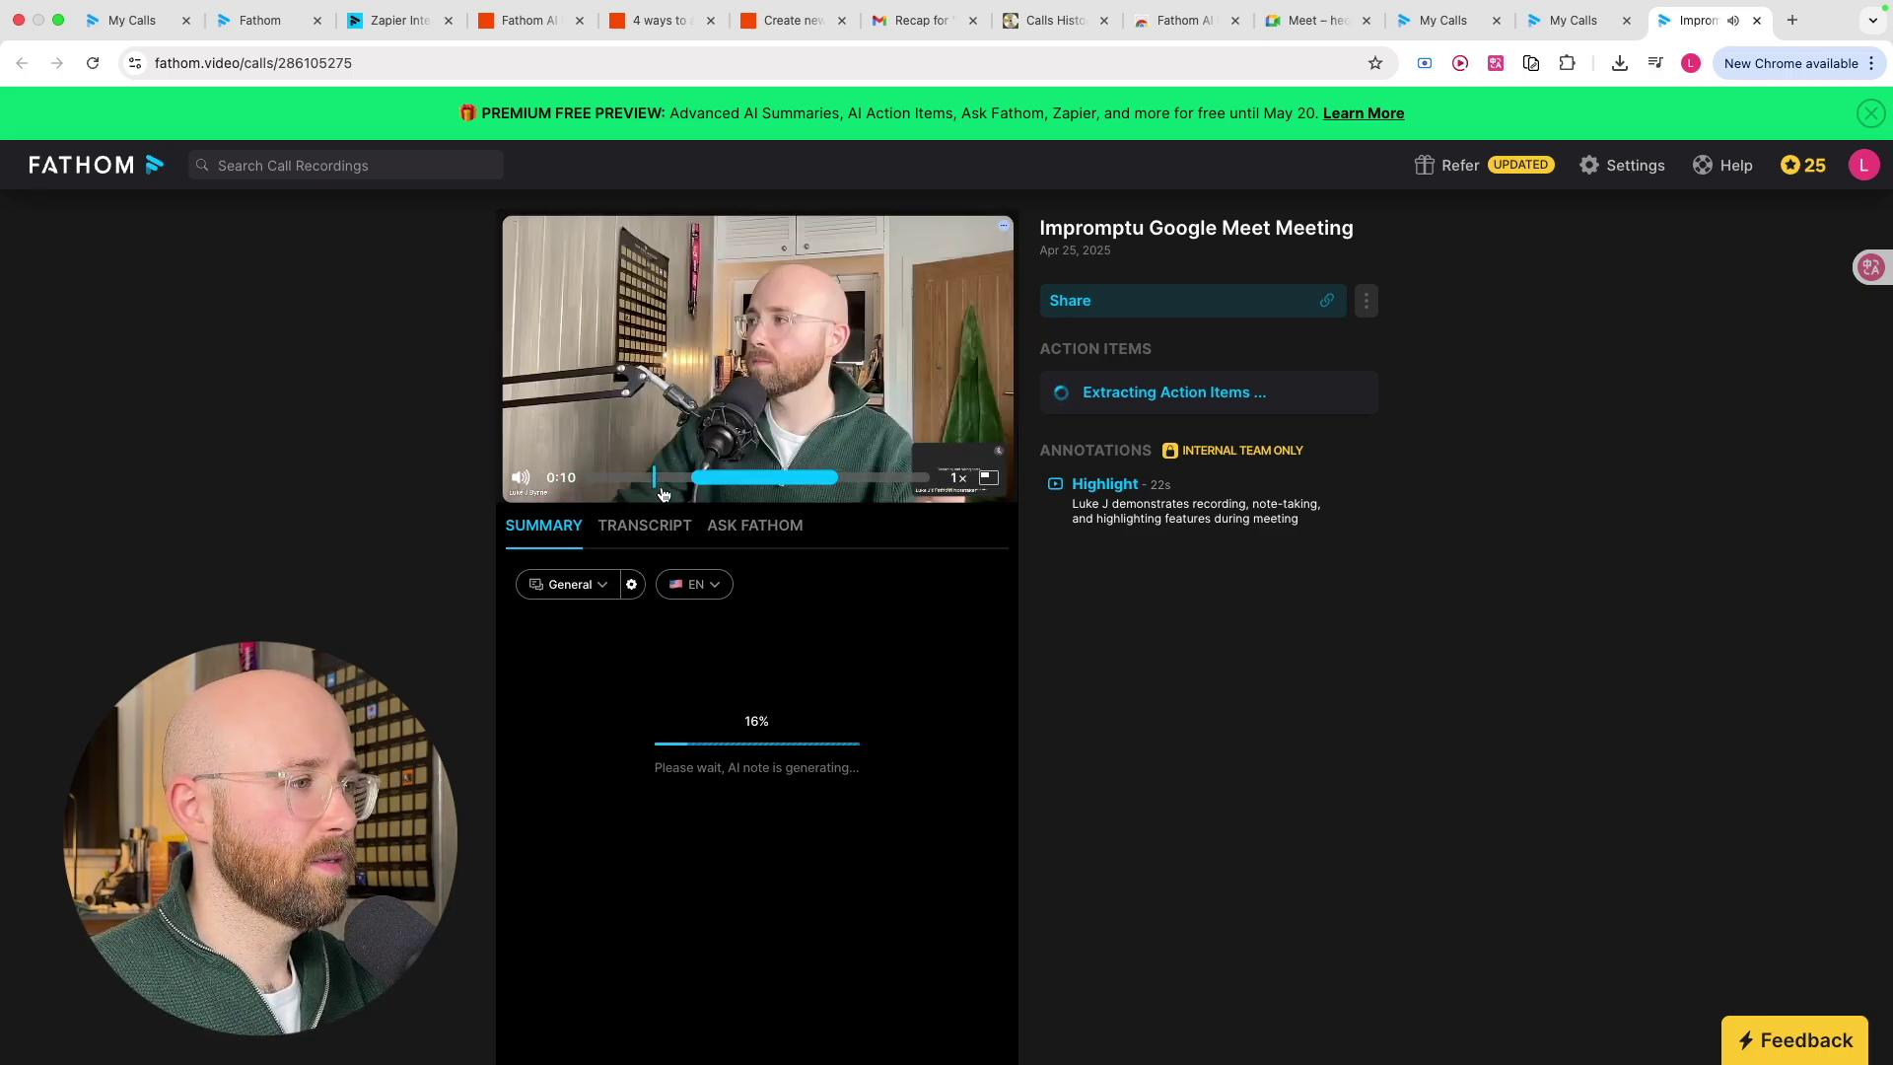
left_click(697, 479)
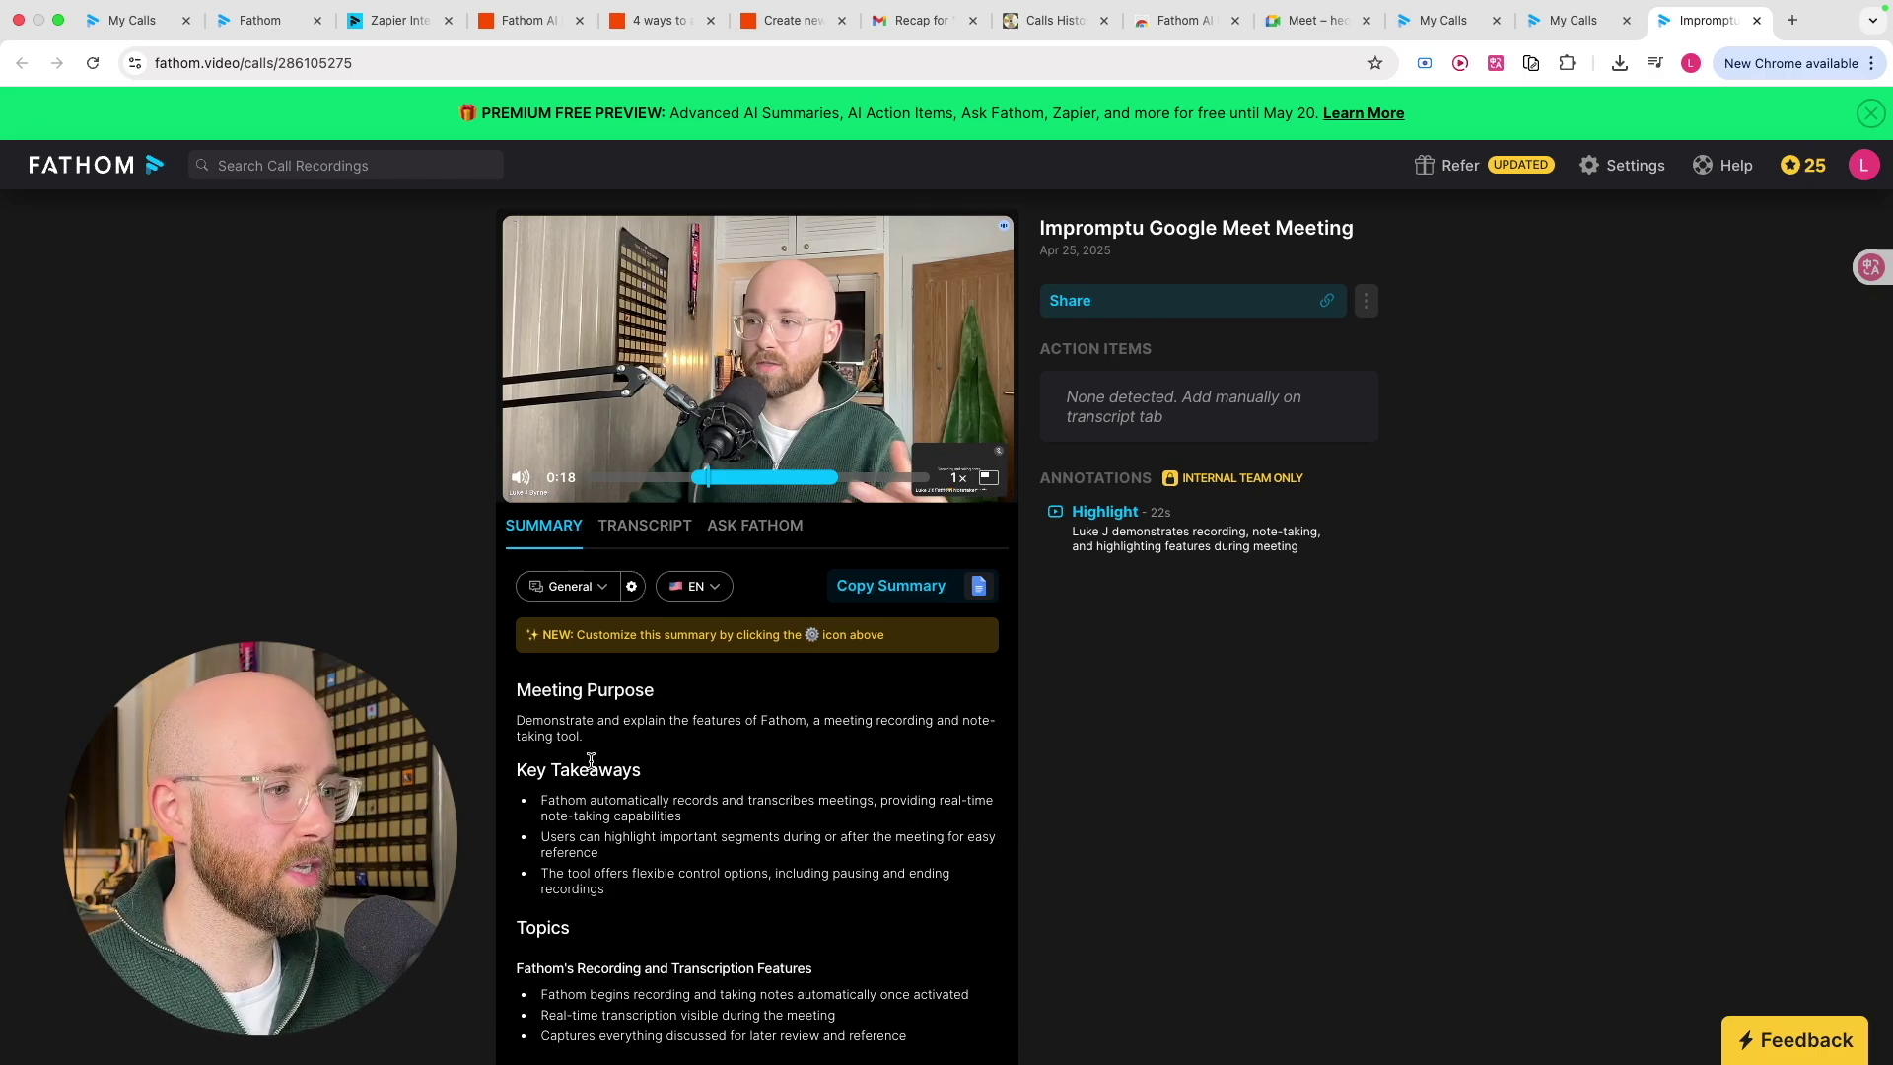
scroll(590, 759, "down", 10)
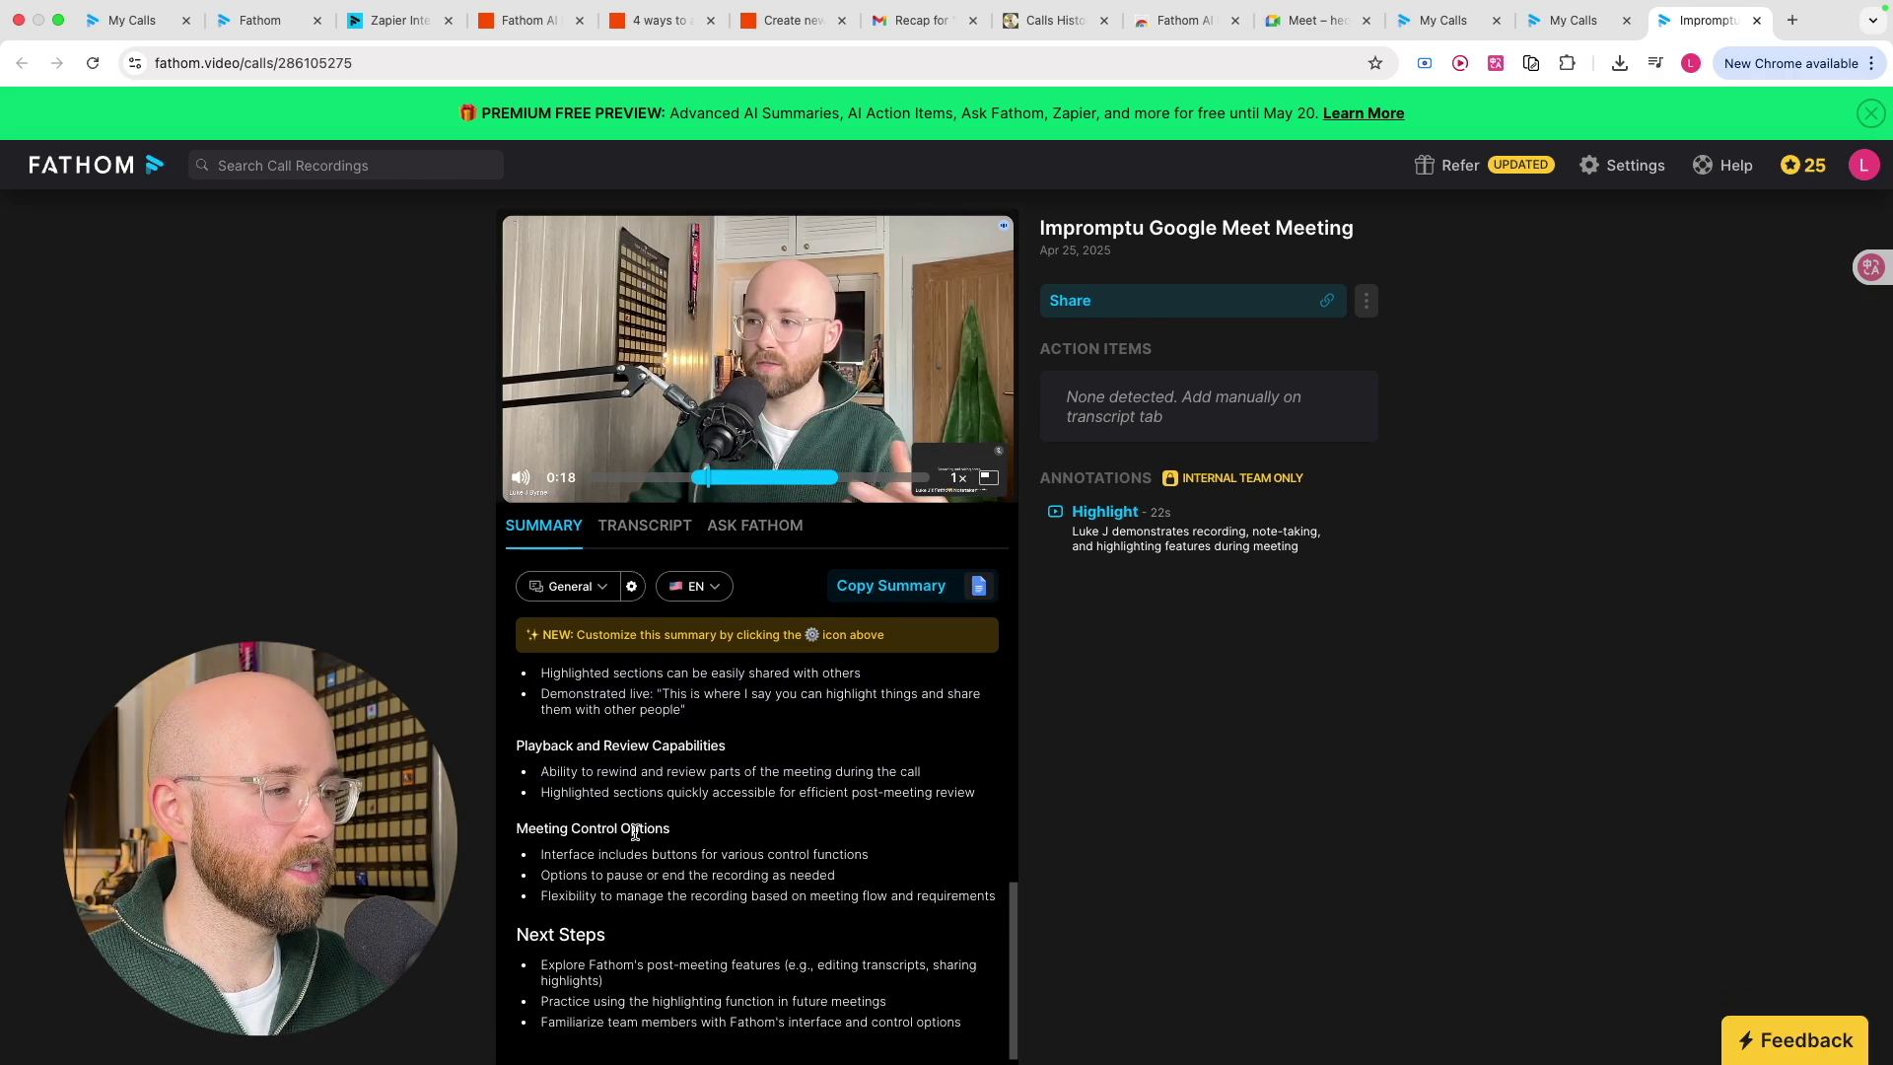
left_click(639, 878)
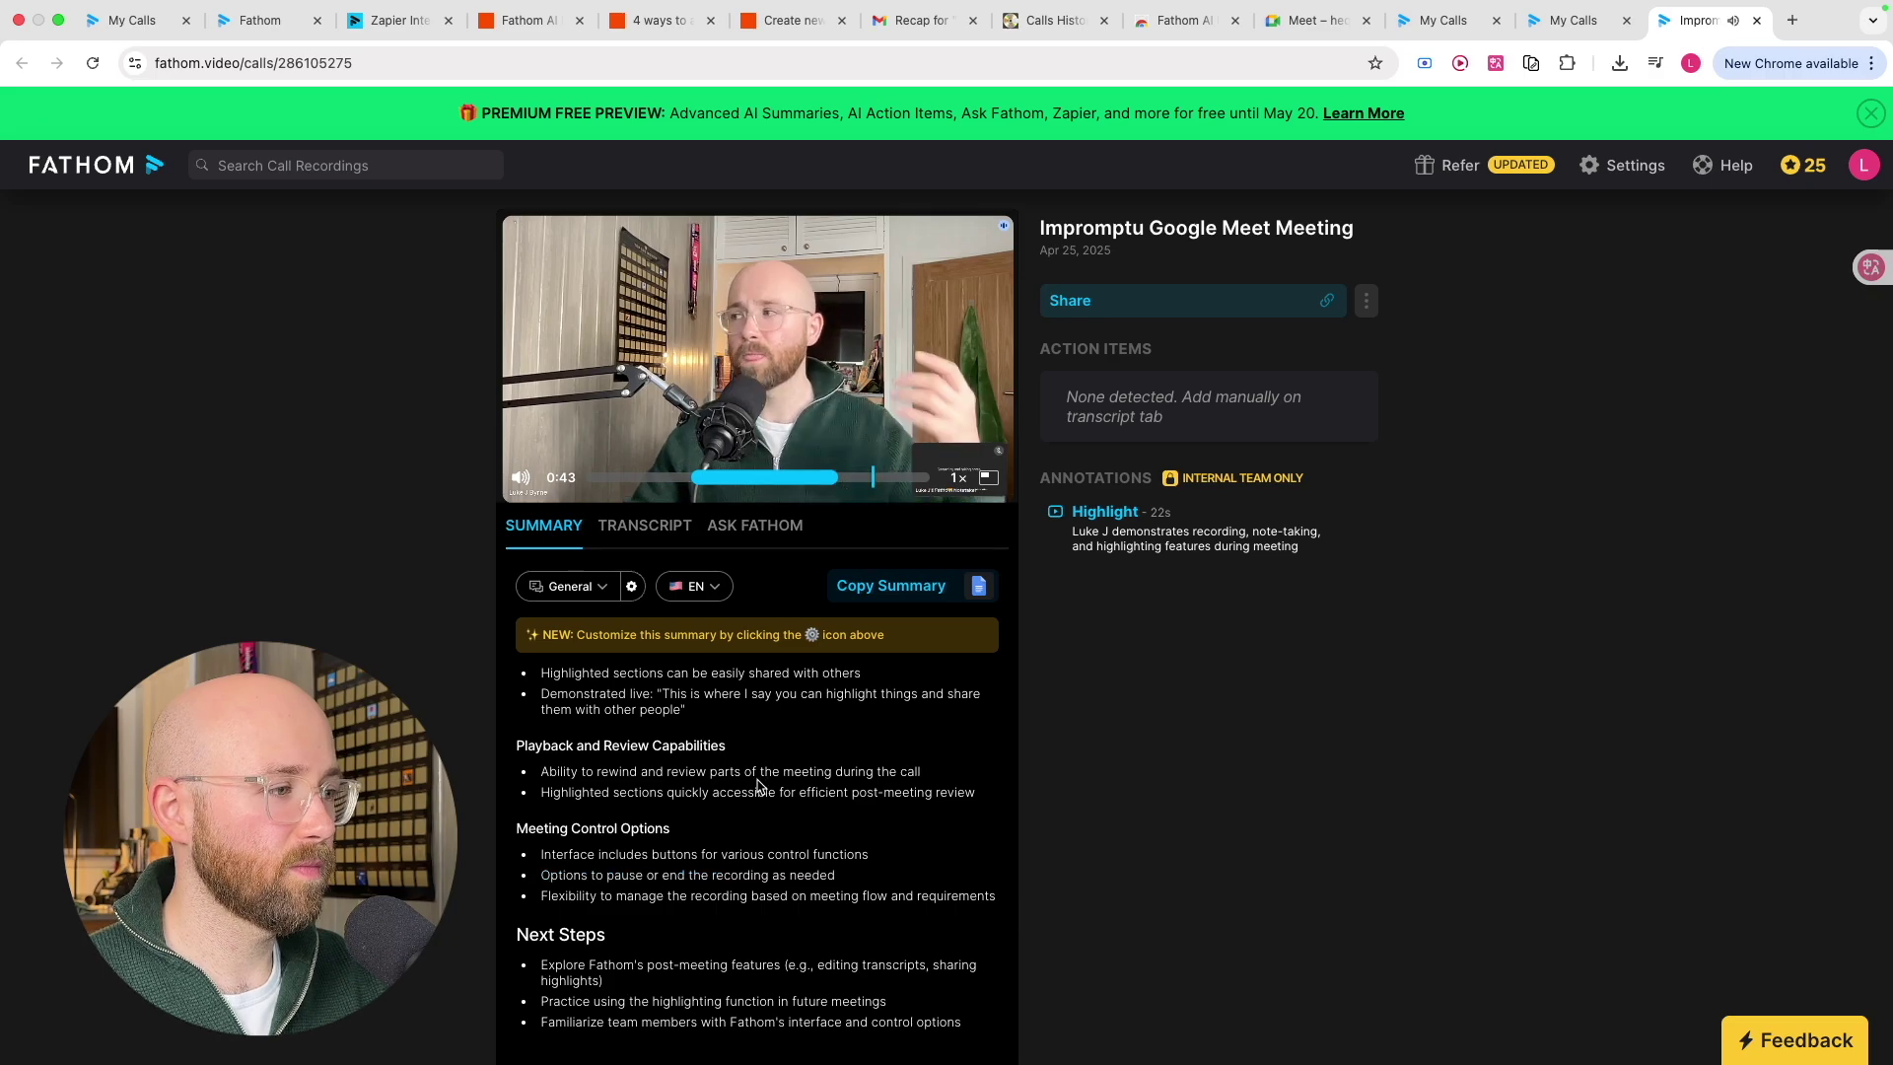
left_click(724, 680)
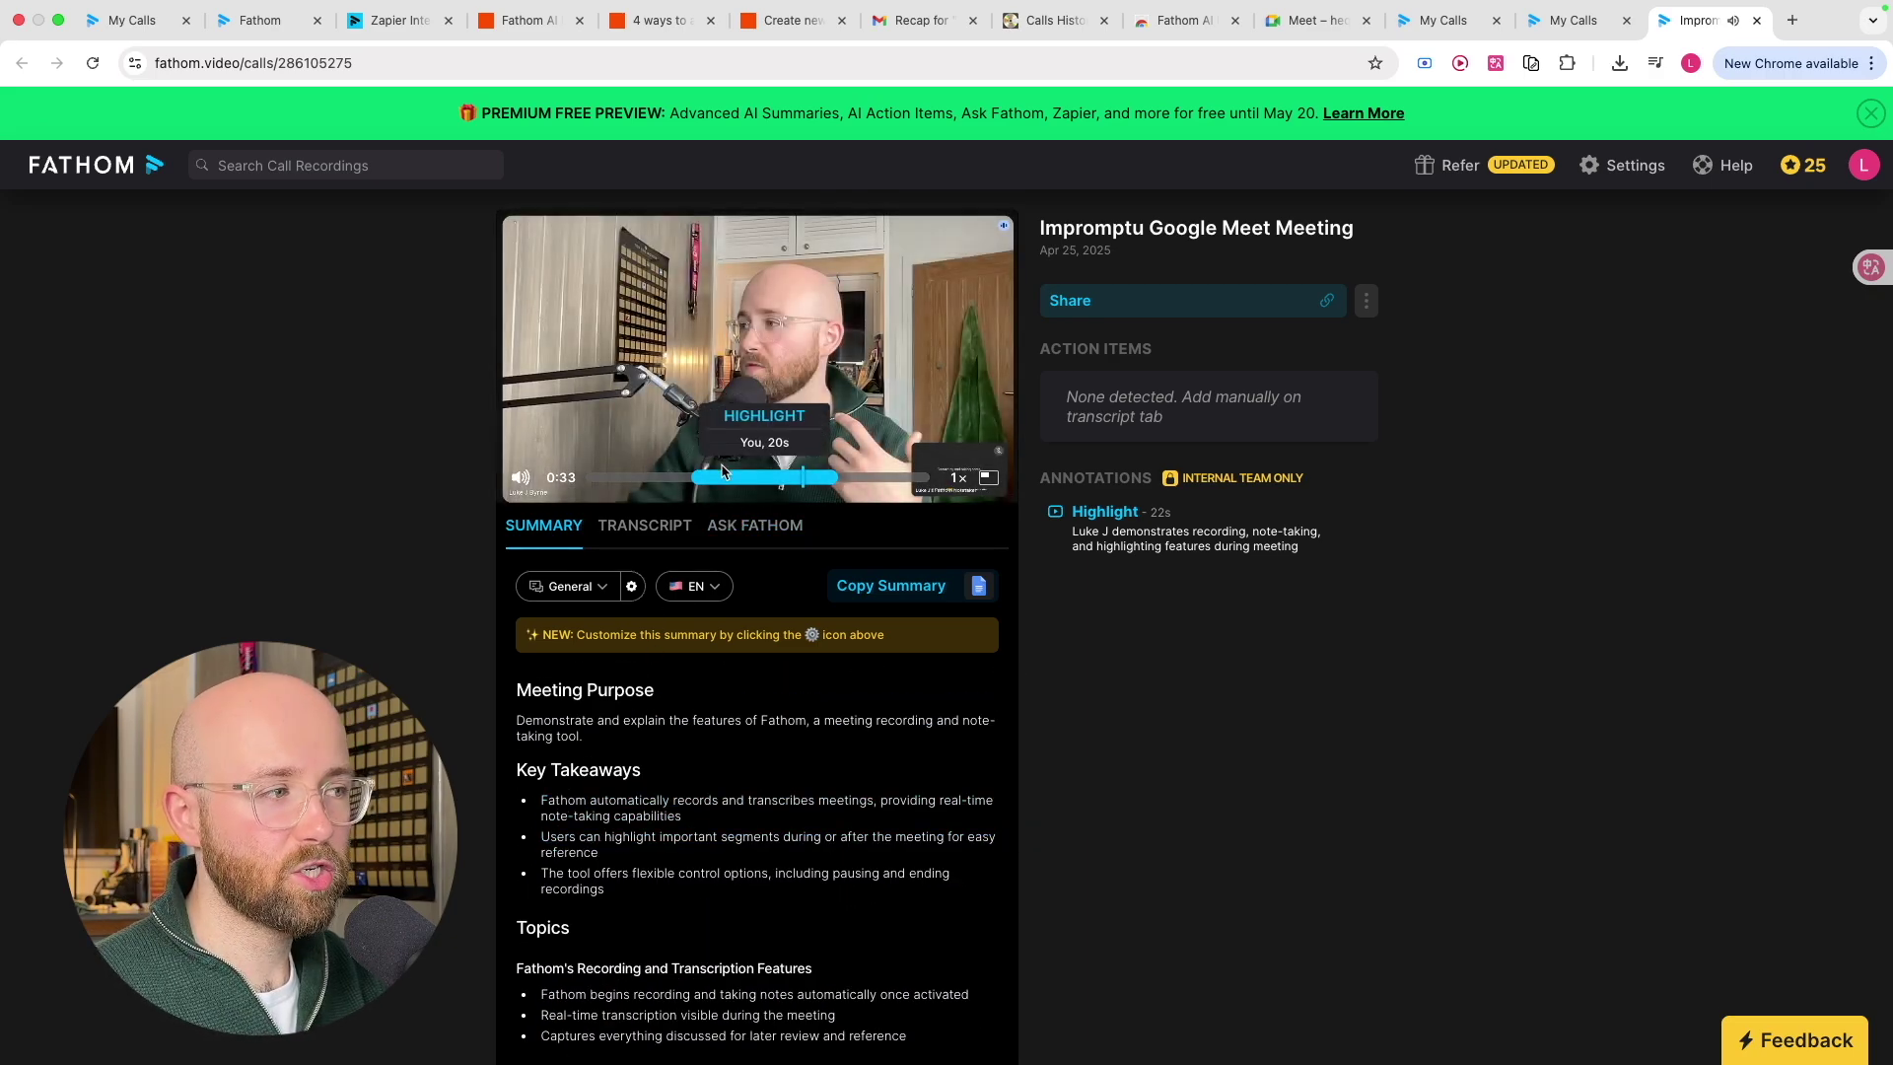
Browse the transcript, mute playback, open a passage's options and Ask Fathom, then return to Summary
left_click(646, 526)
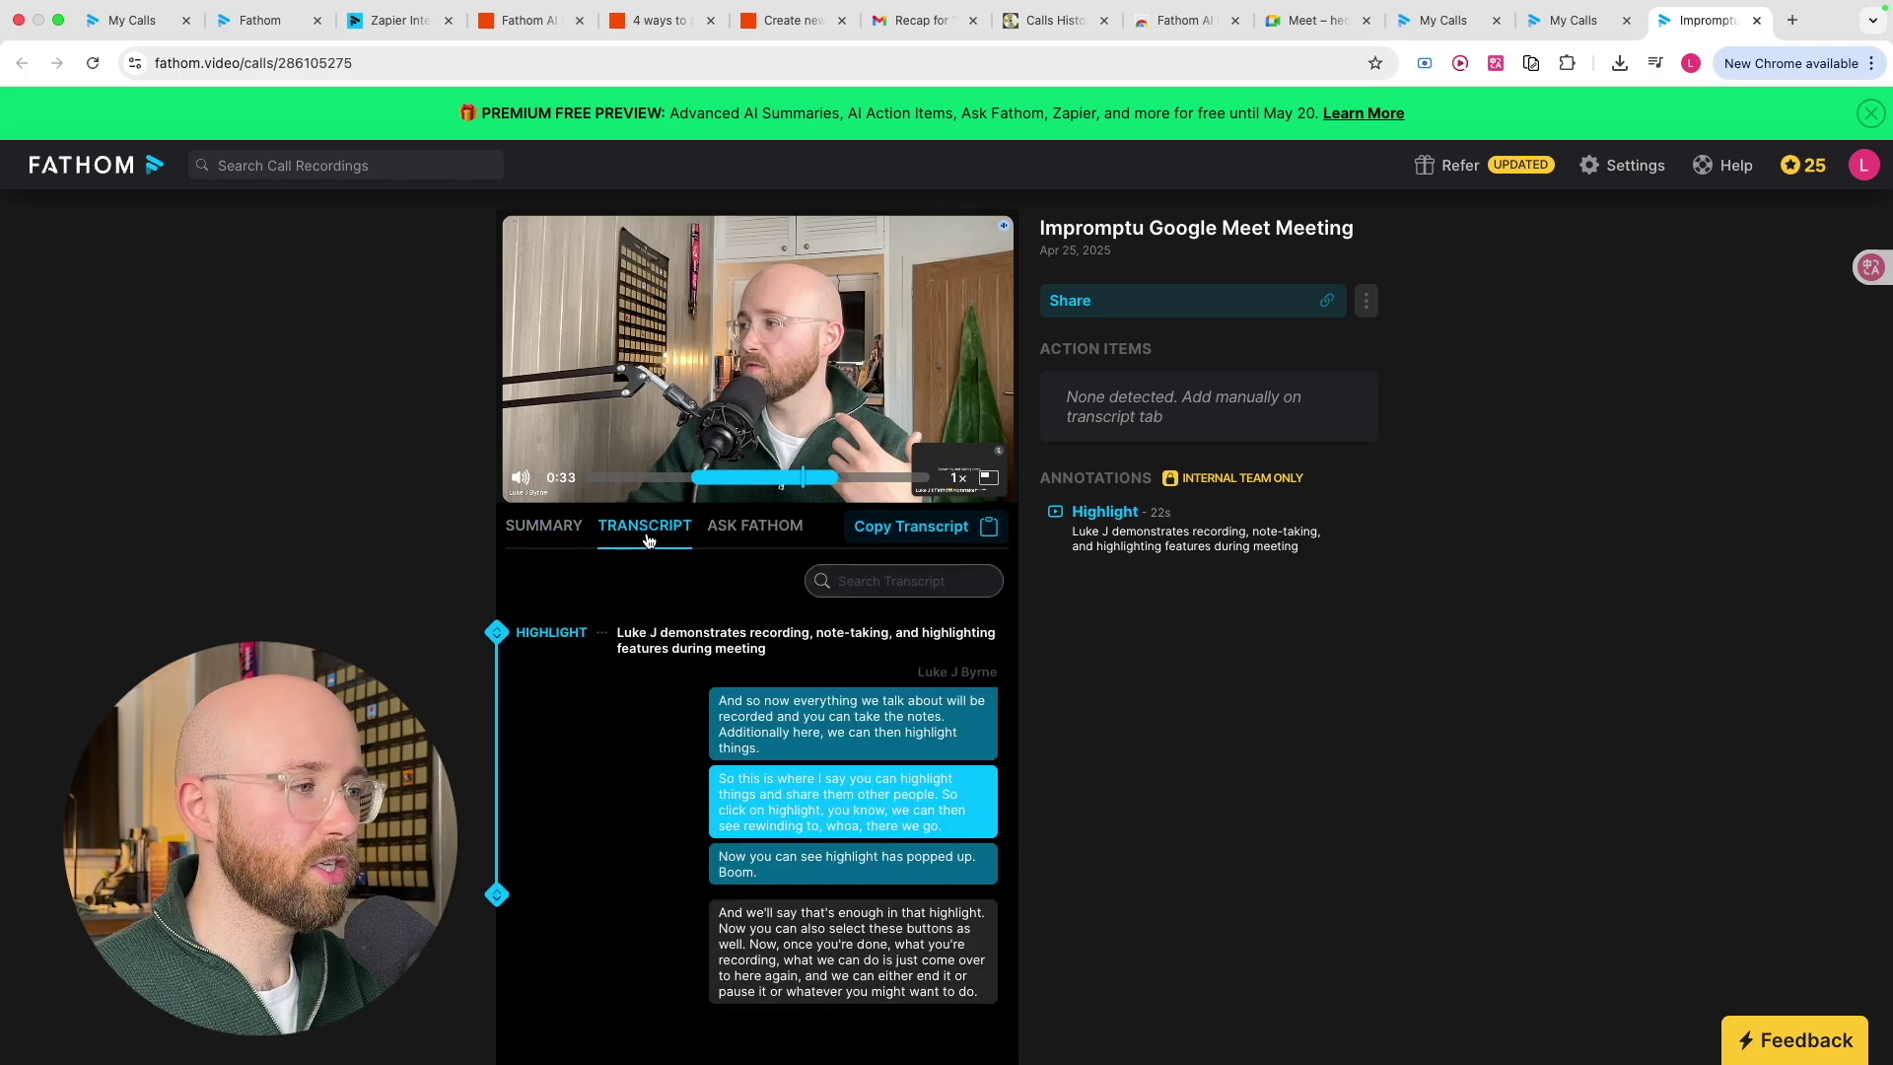
left_click(885, 791)
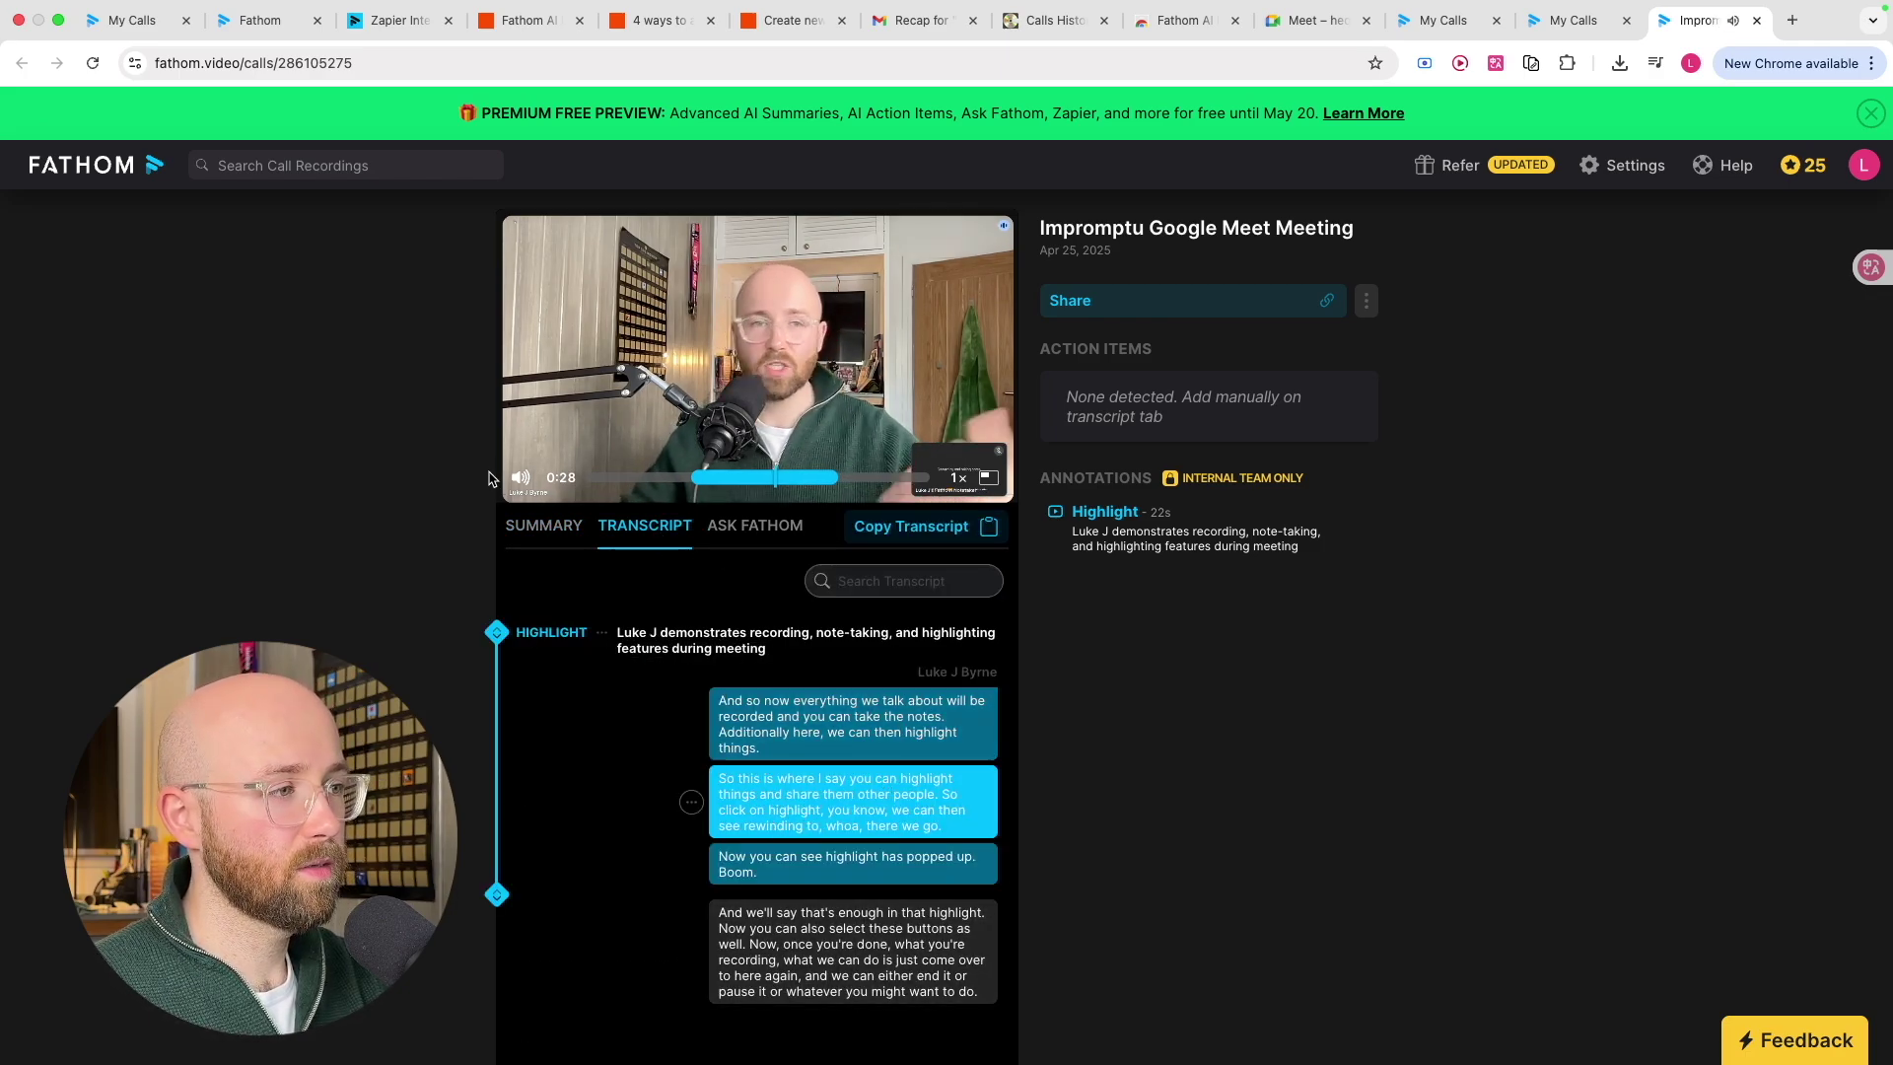
left_click(520, 477)
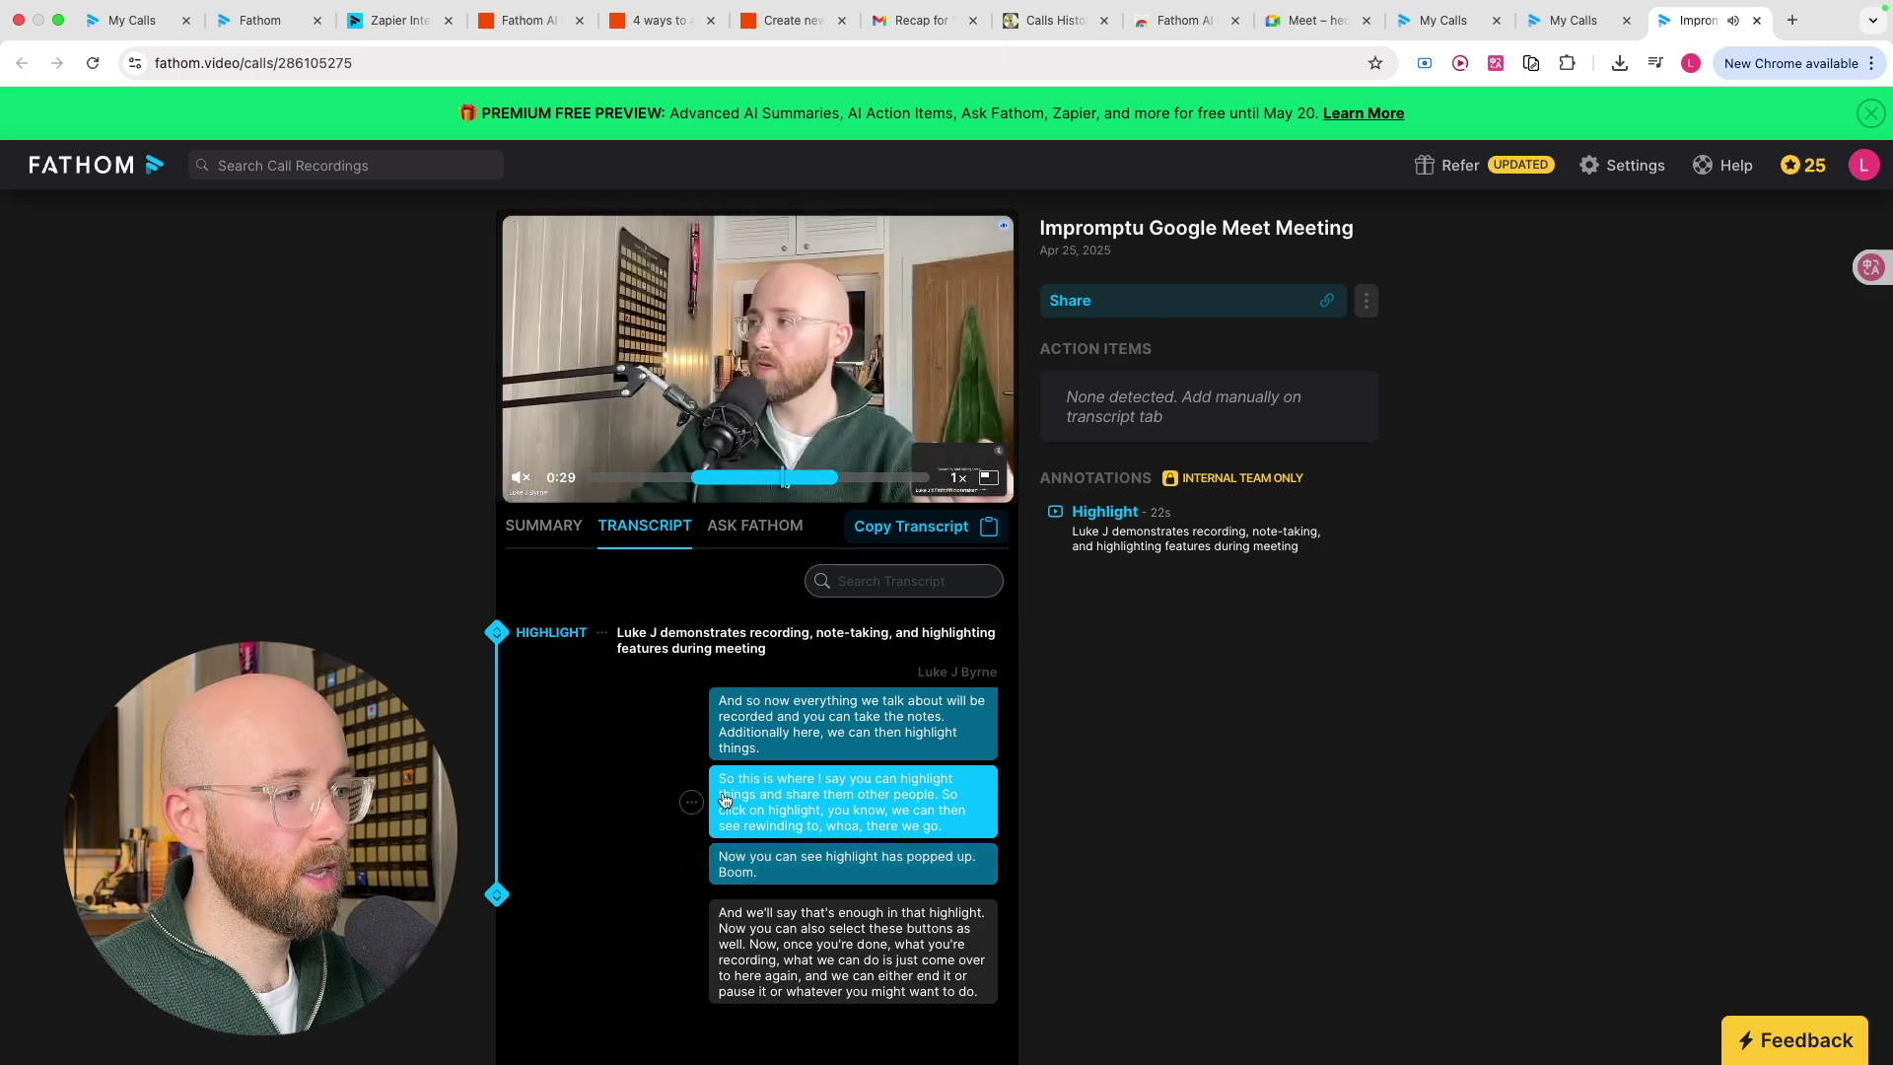
left_click(692, 803)
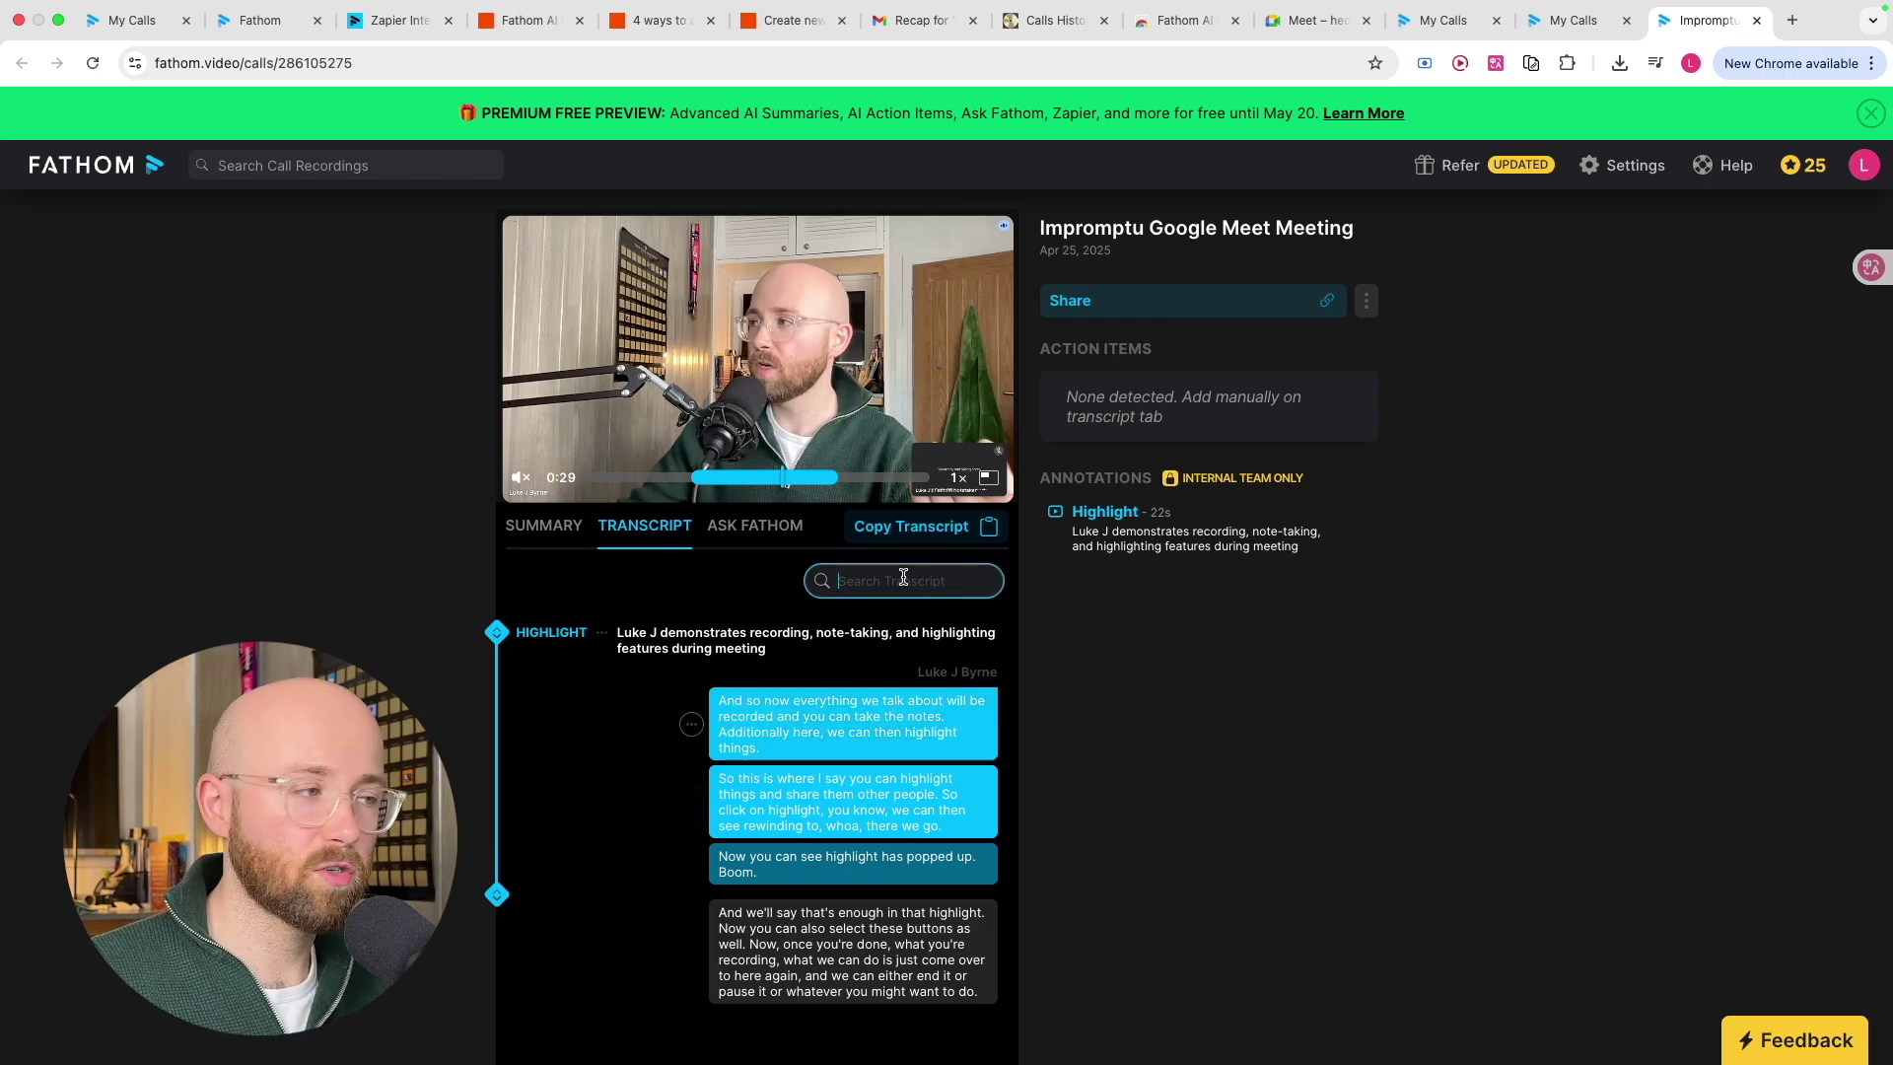
left_click(760, 524)
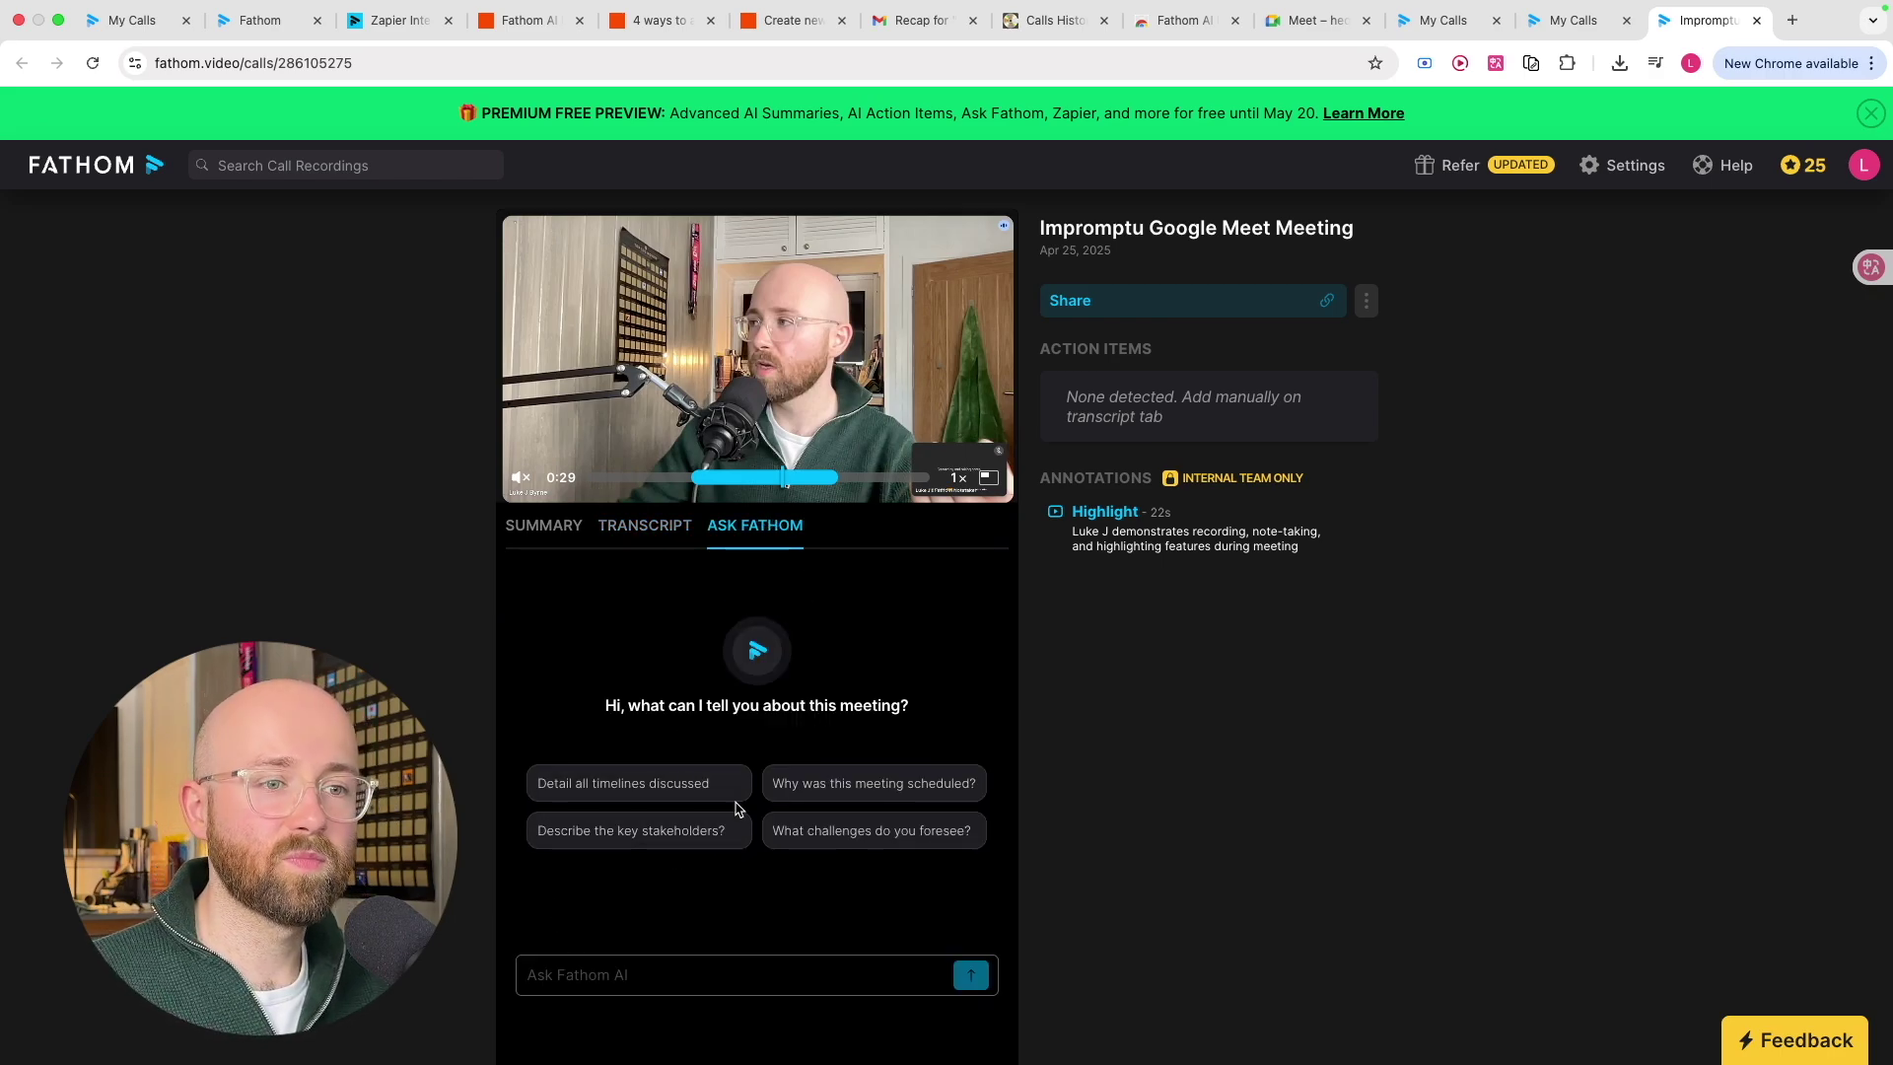
left_click(550, 527)
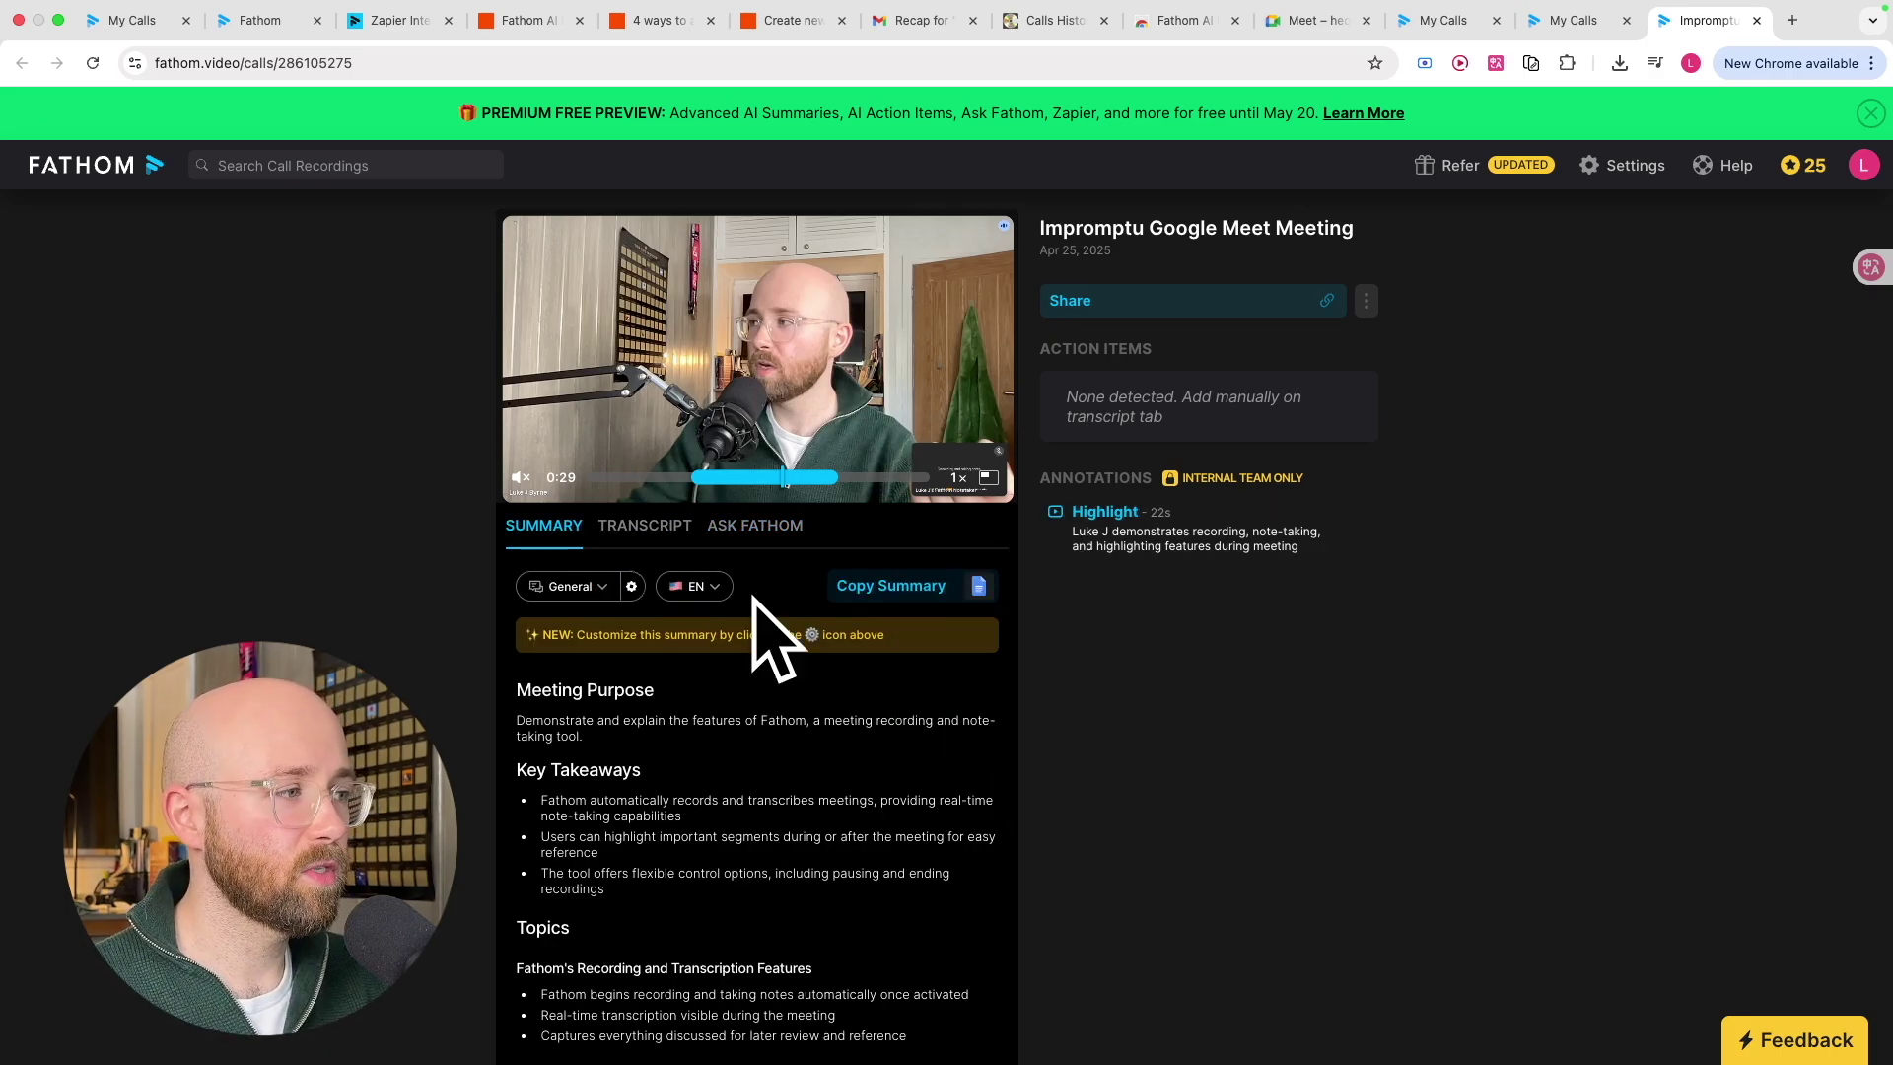
Copy the Fathom meeting summary to the clipboard, leaving the template on General
left_click(592, 589)
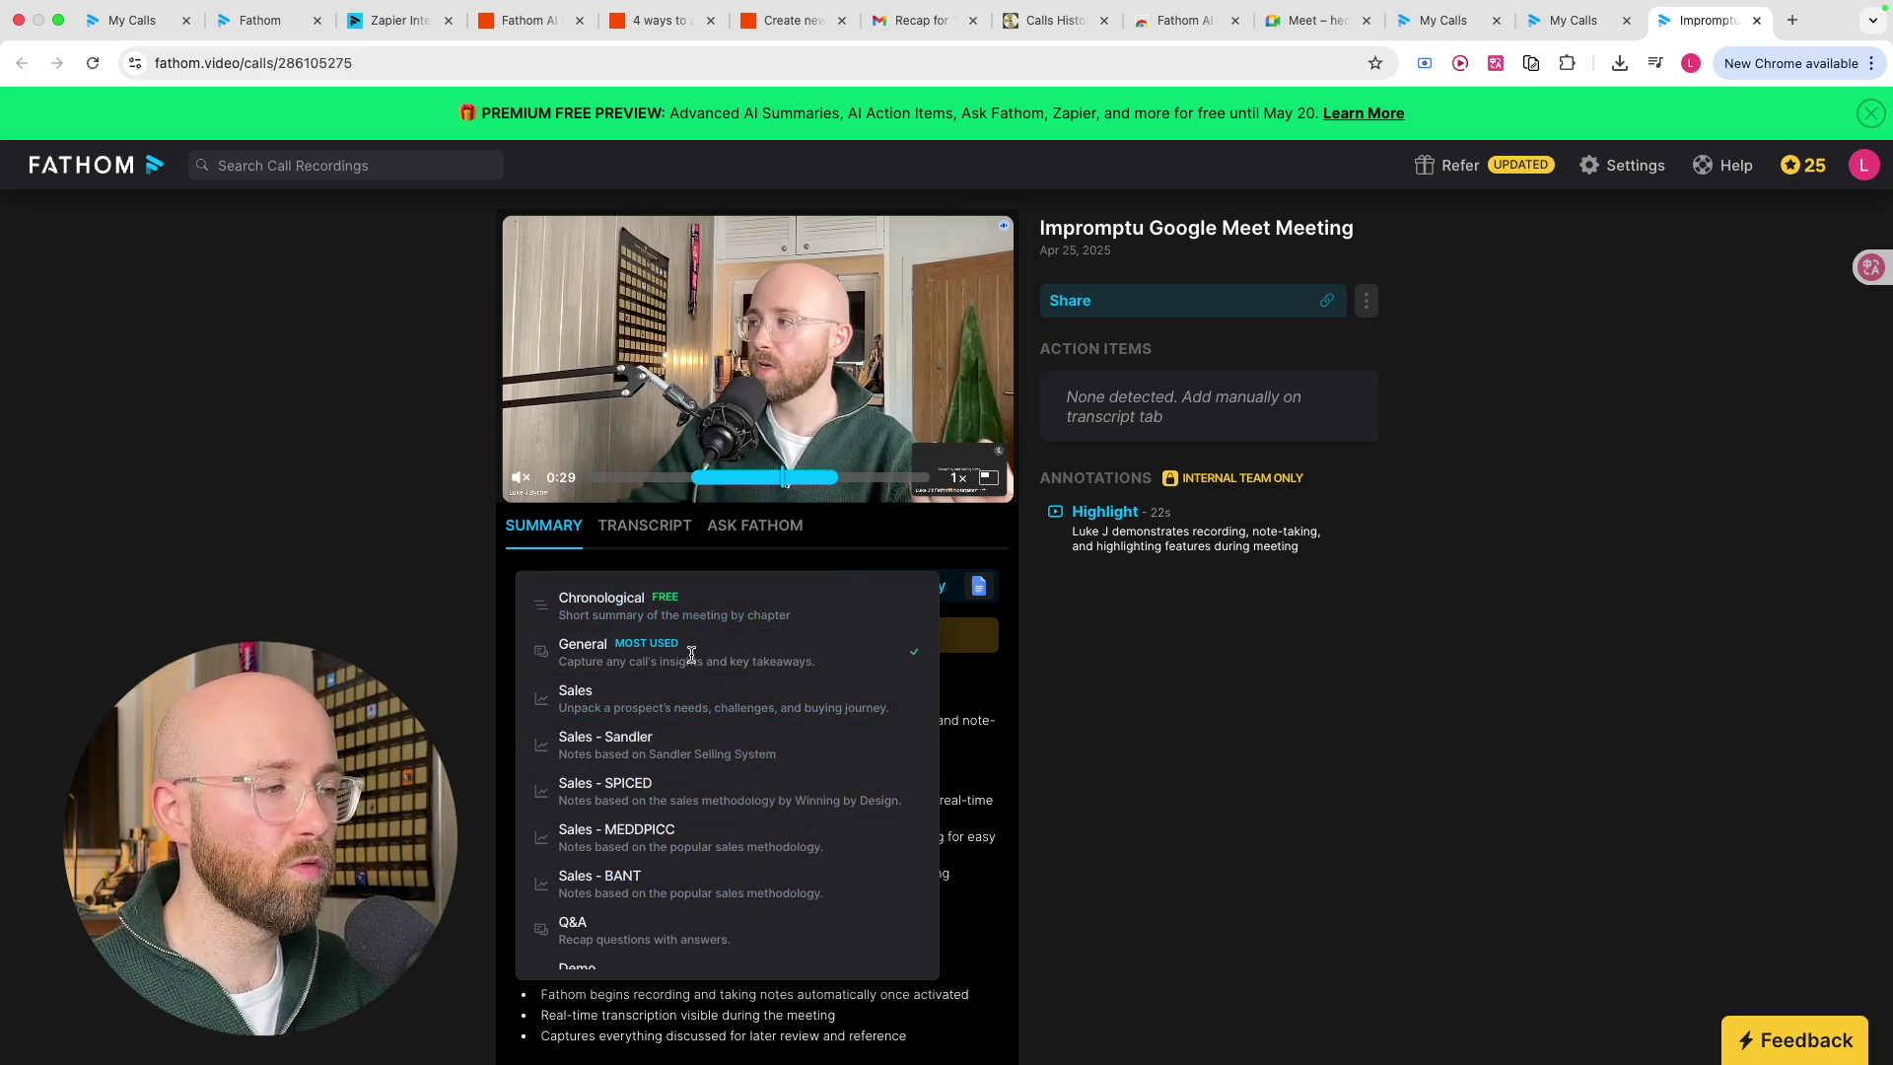
scroll(701, 710, "down", 3)
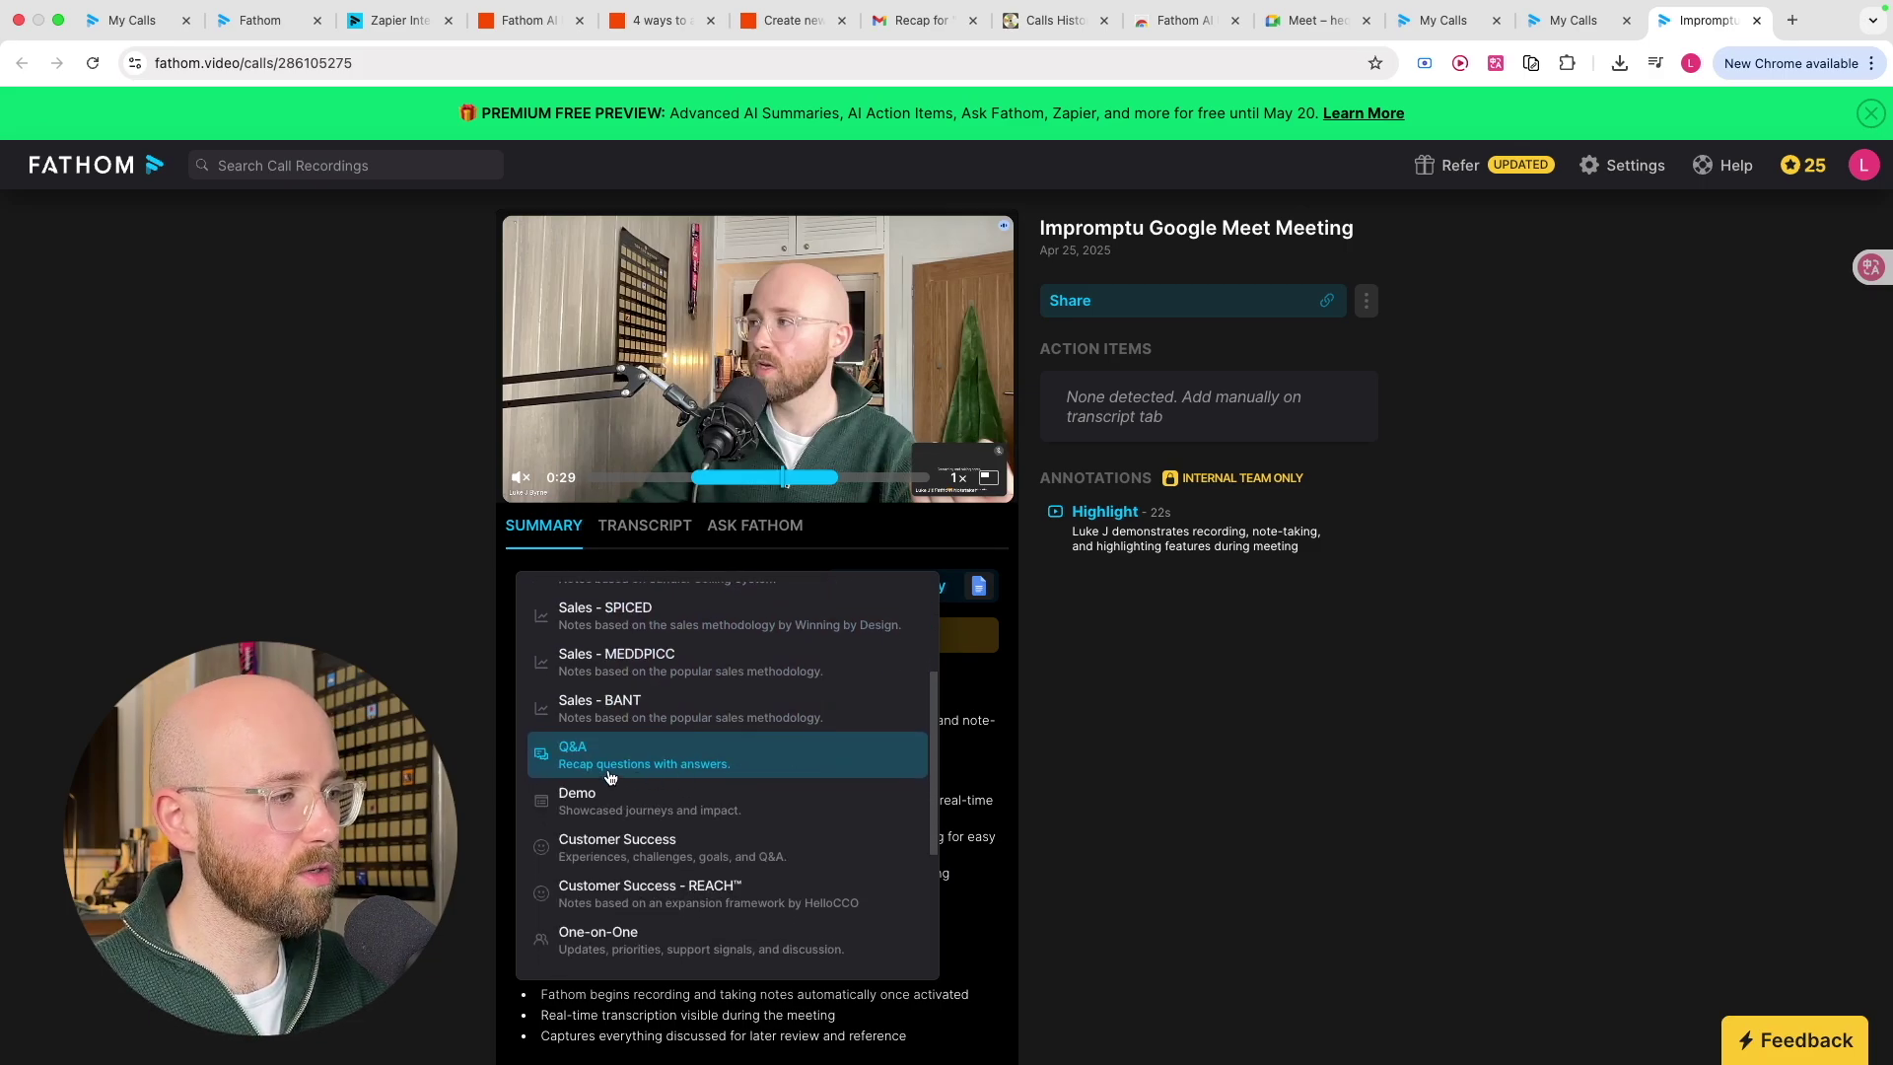
scroll(769, 804, "down", 2)
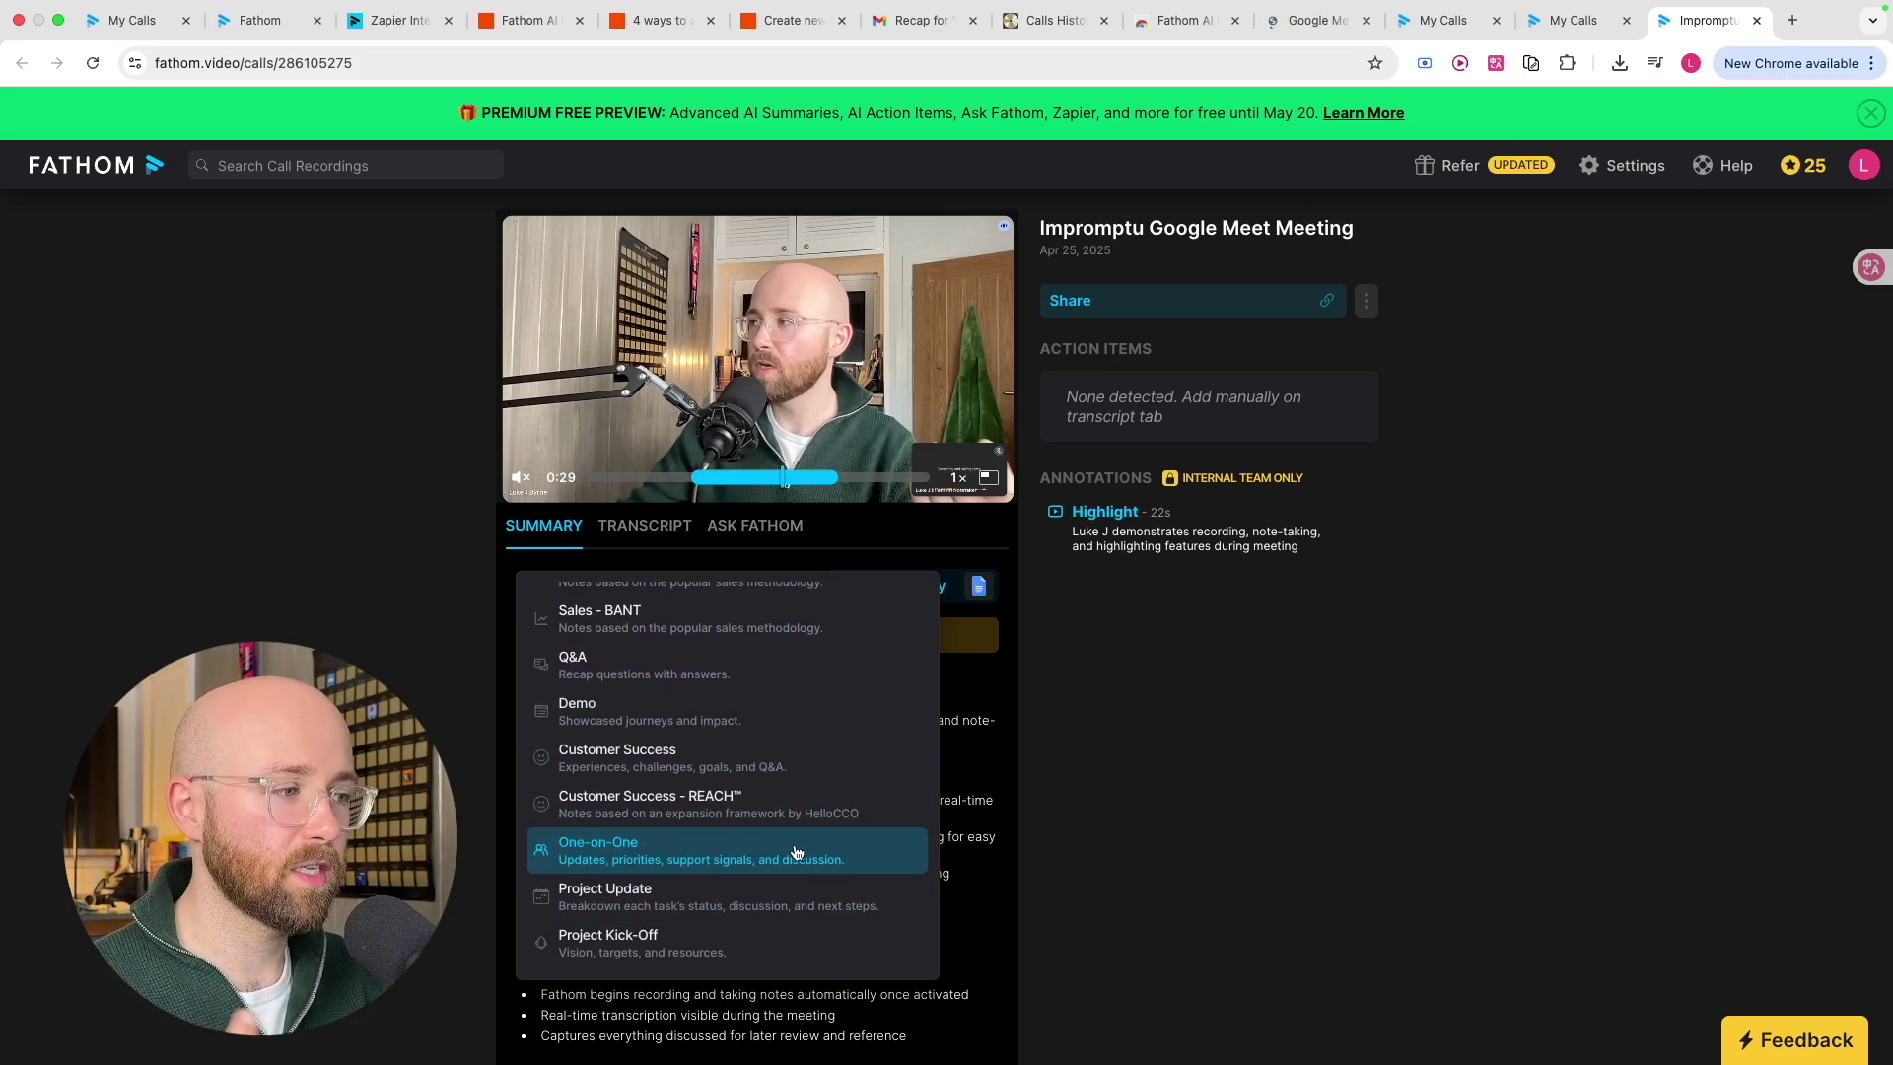
left_click(1350, 850)
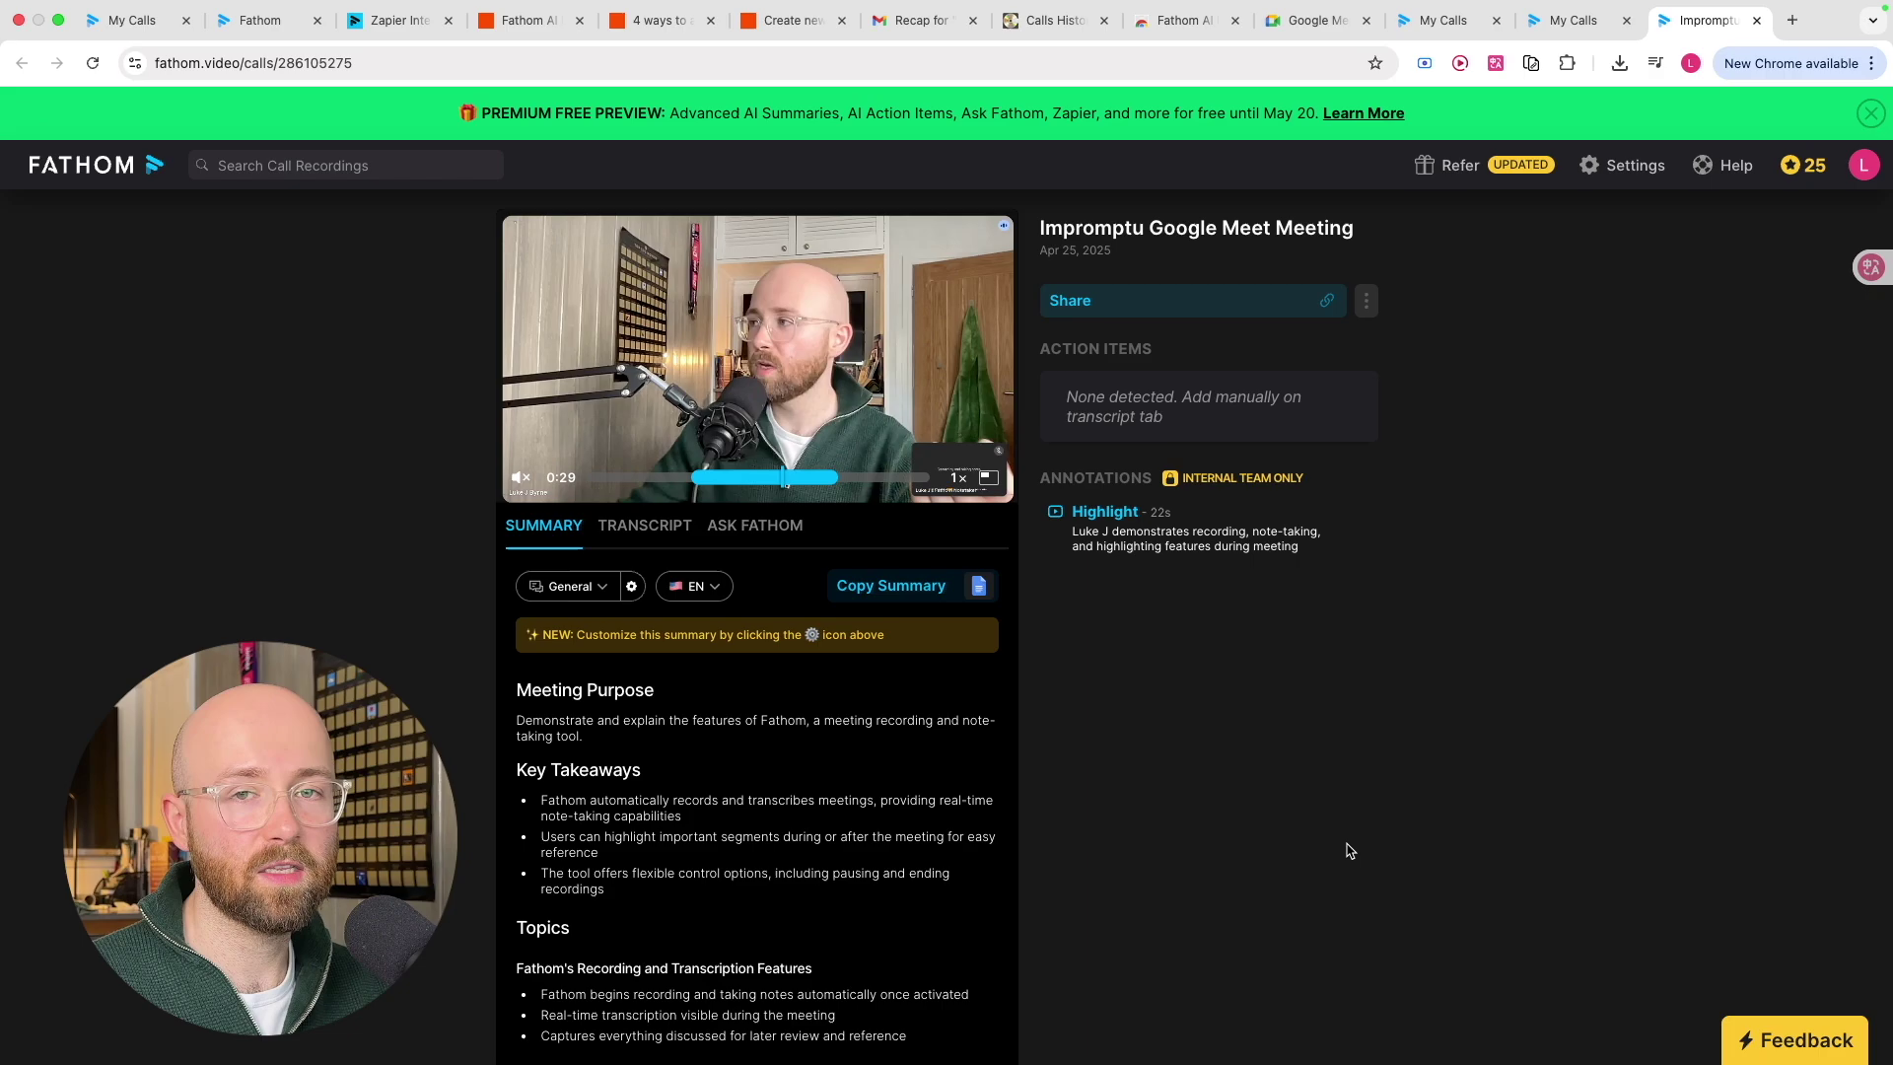
left_click(882, 591)
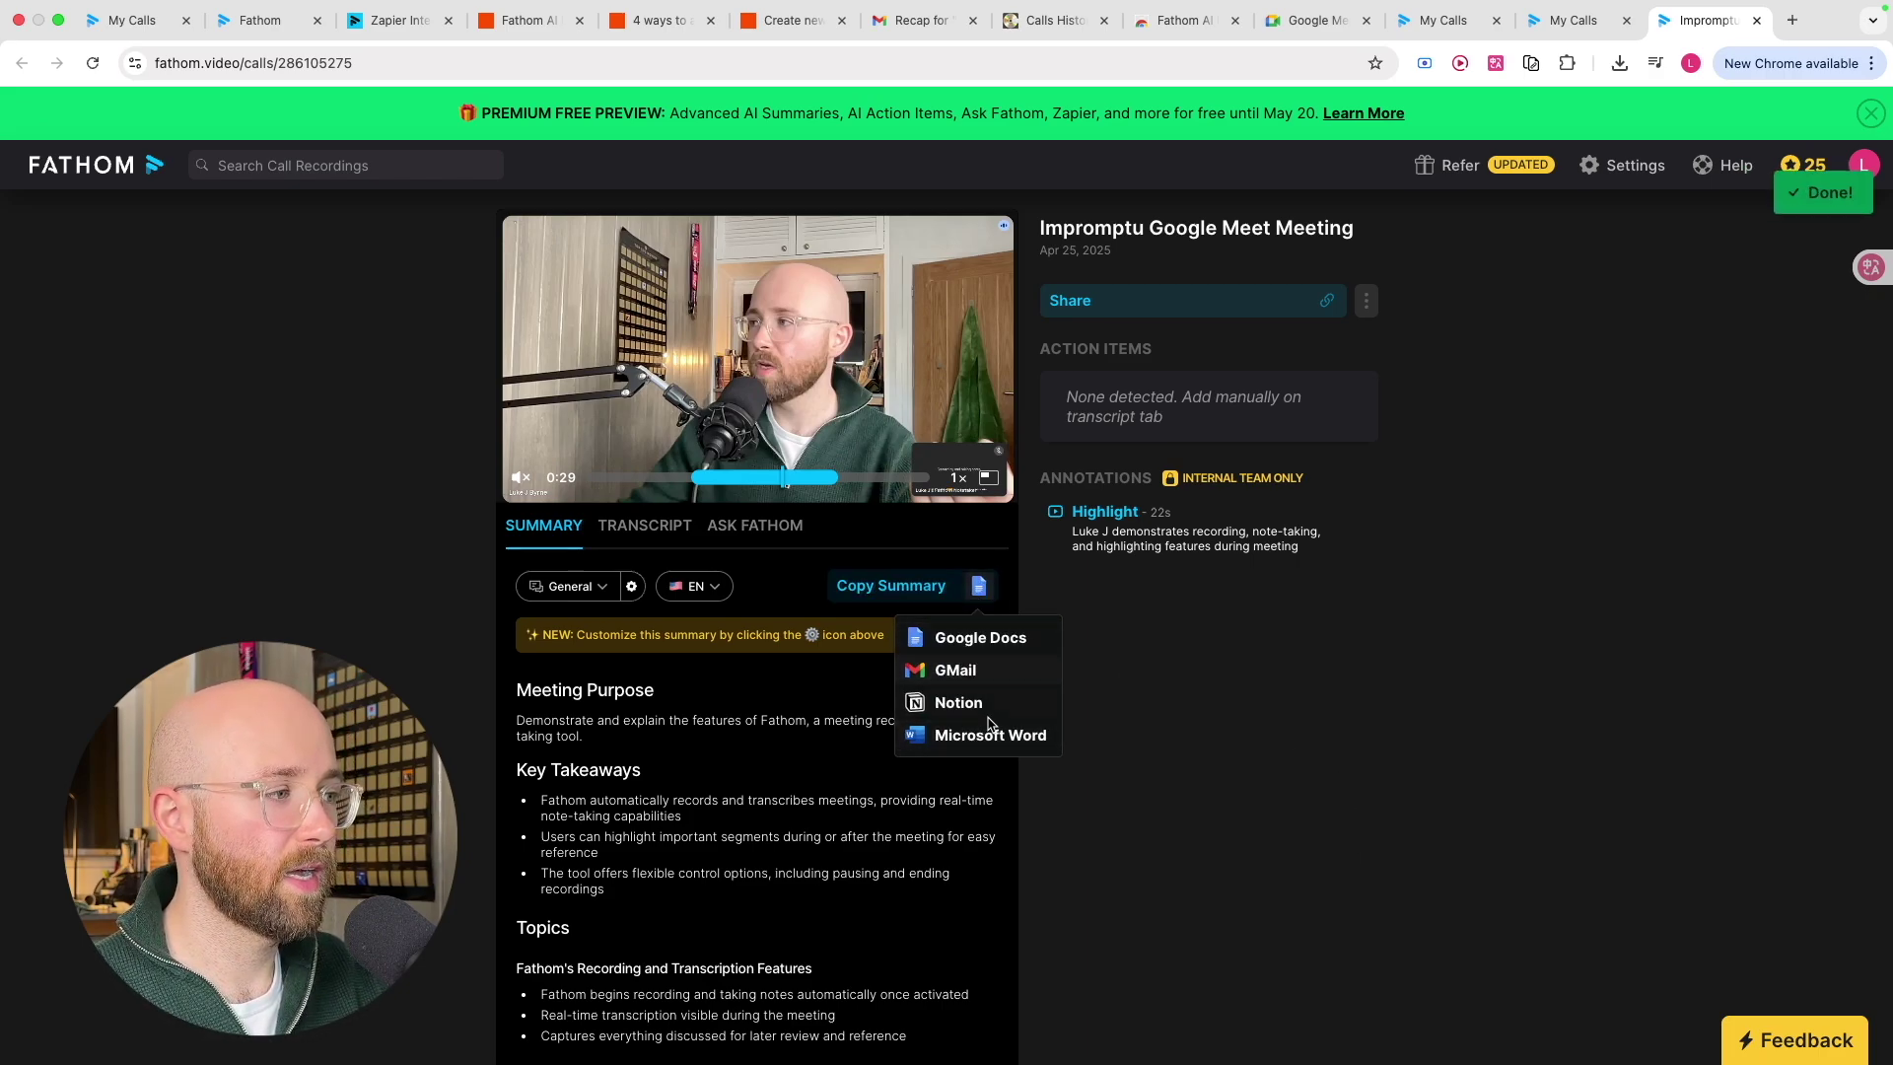
left_click(1208, 695)
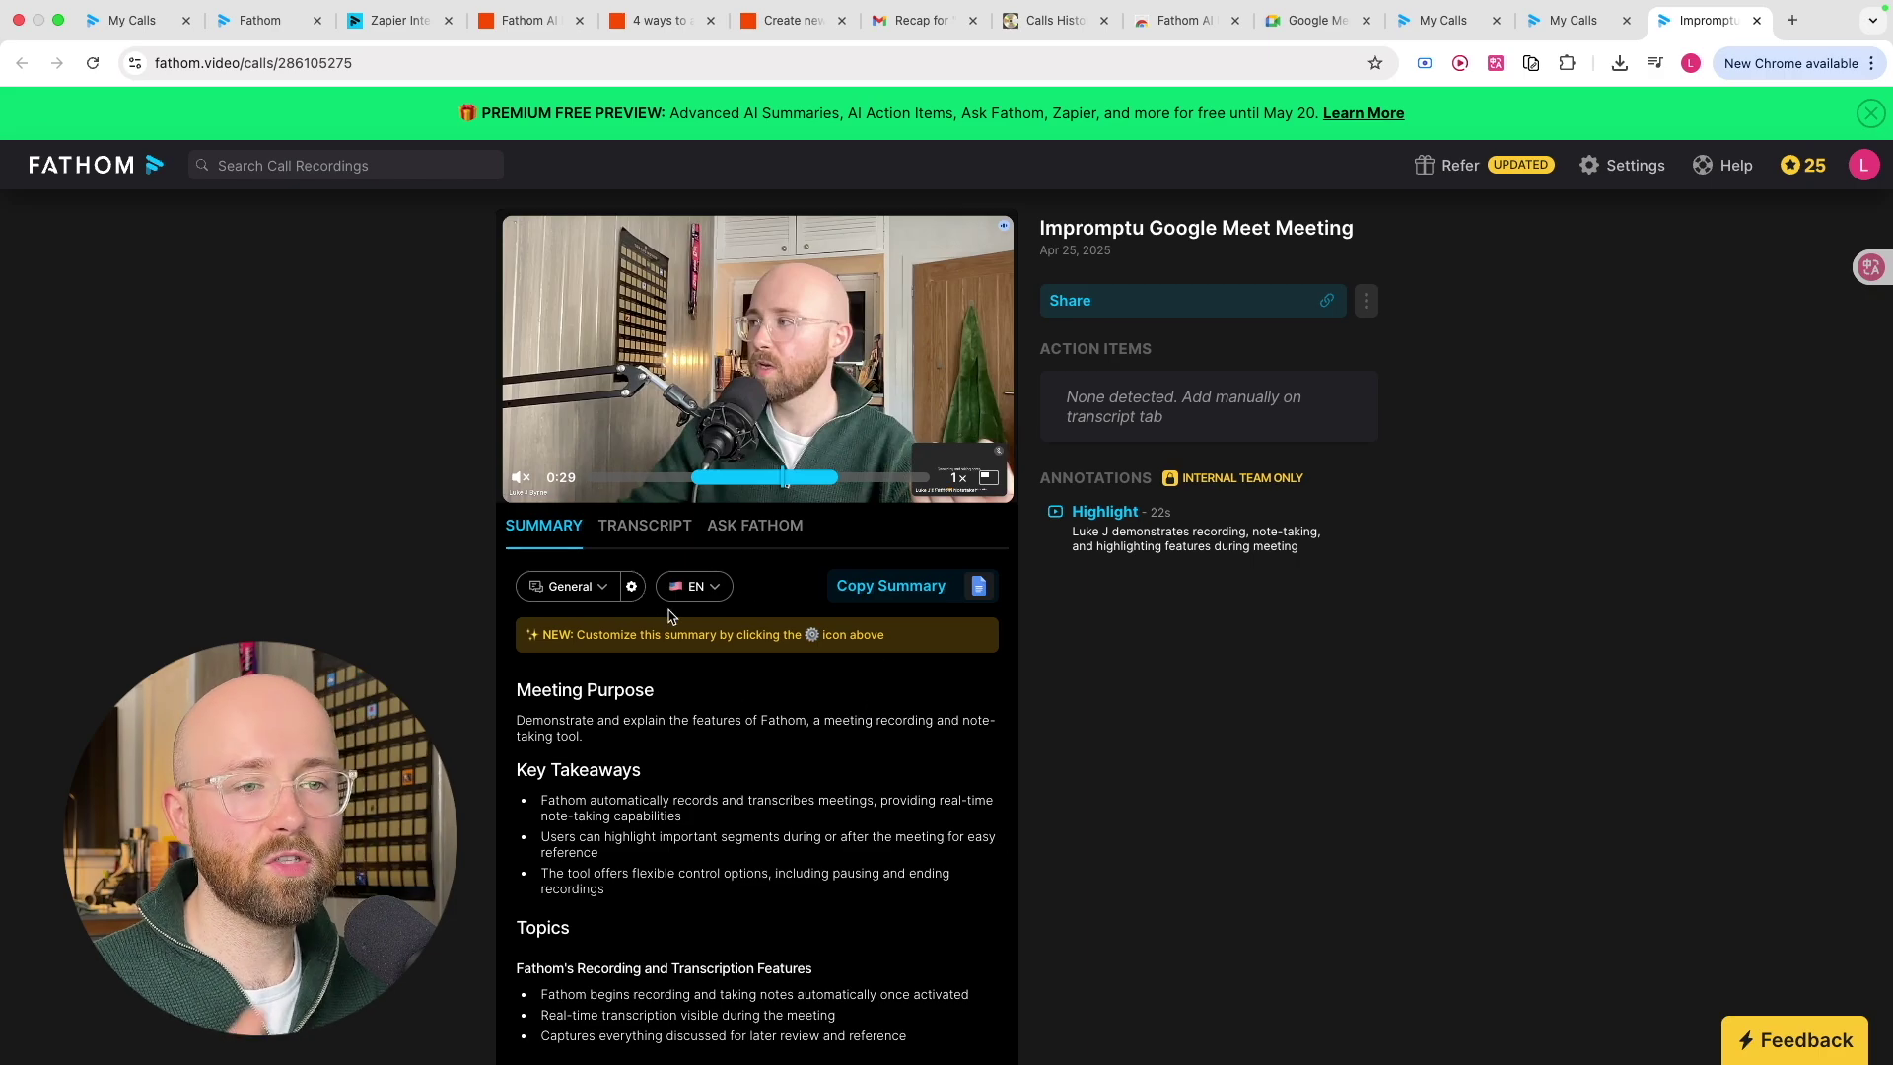
Scroll the '4 ways to automate Fathom' article to the Notion AI-summaries template and try it
left_click(654, 25)
scroll(811, 392, "up", 20)
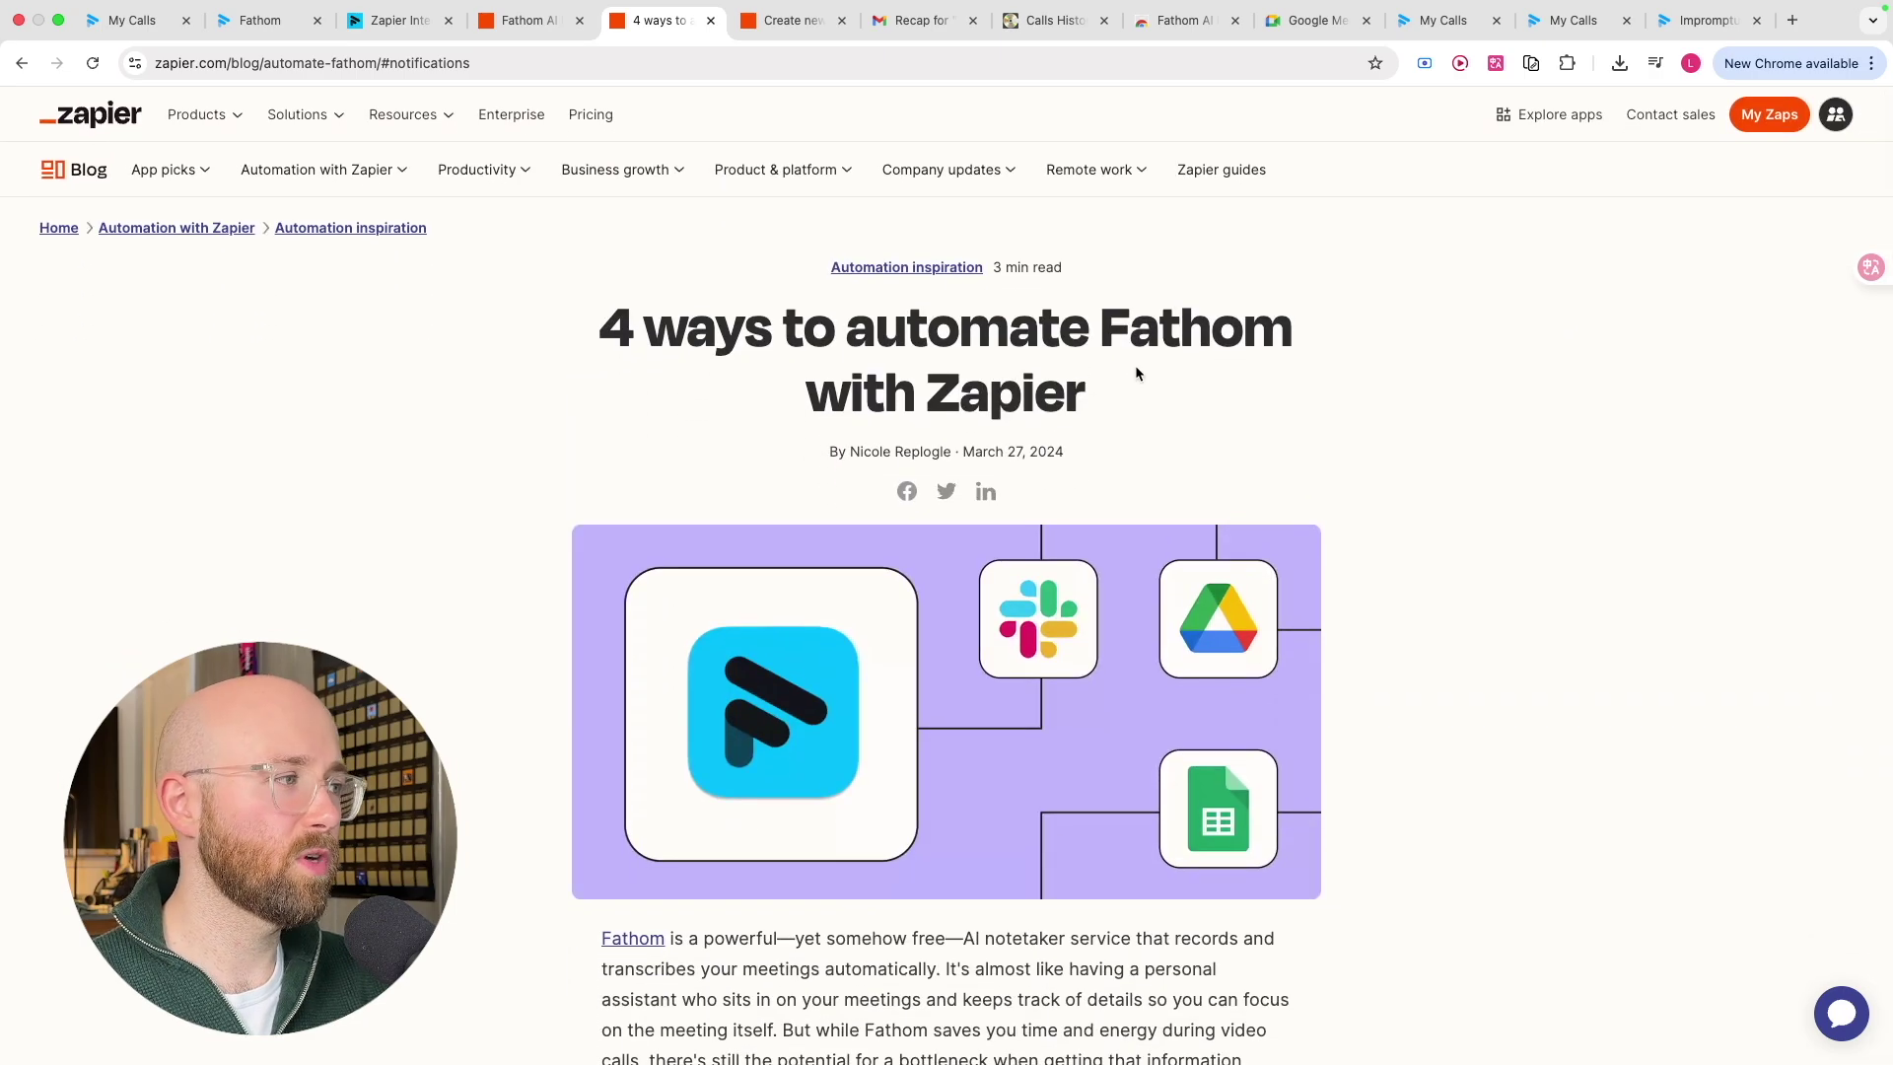
left_click_drag(1099, 395, 597, 325)
left_click(826, 467)
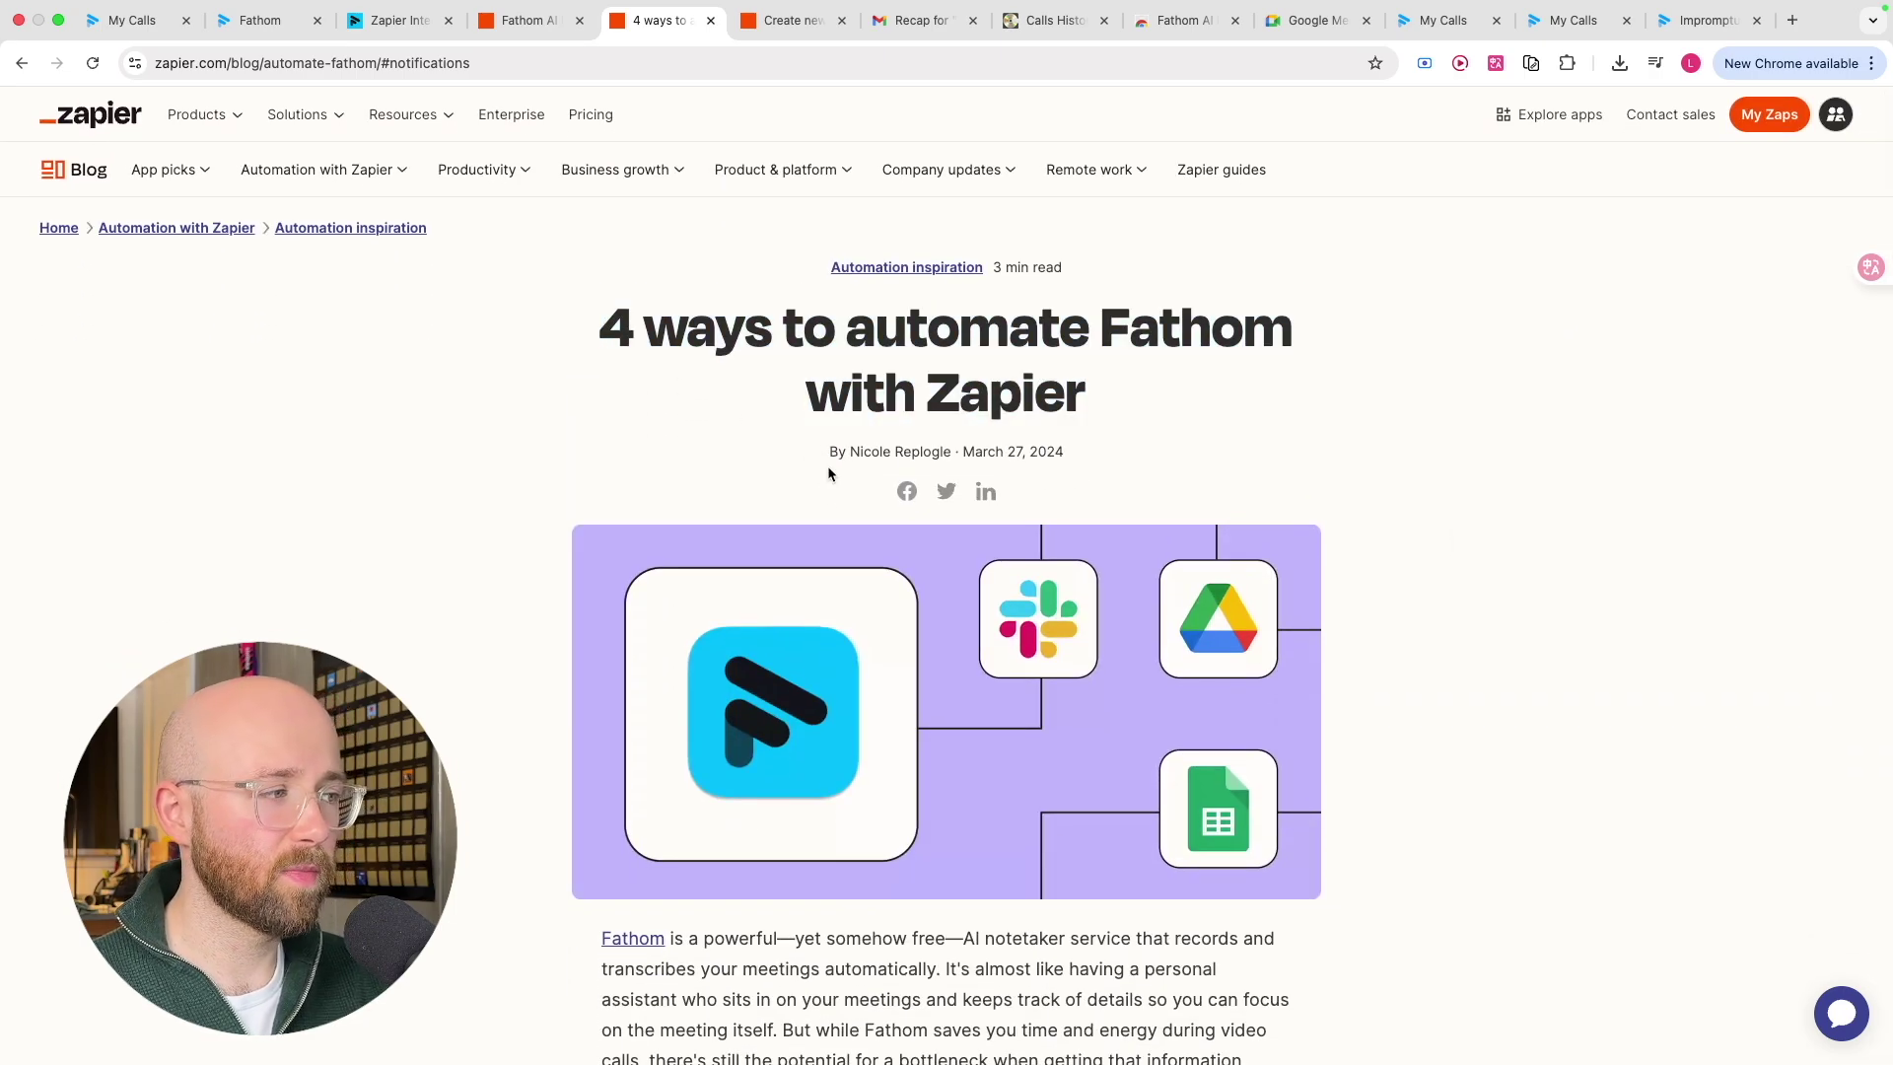
scroll(986, 592, "down", 5)
scroll(1199, 659, "down", 15)
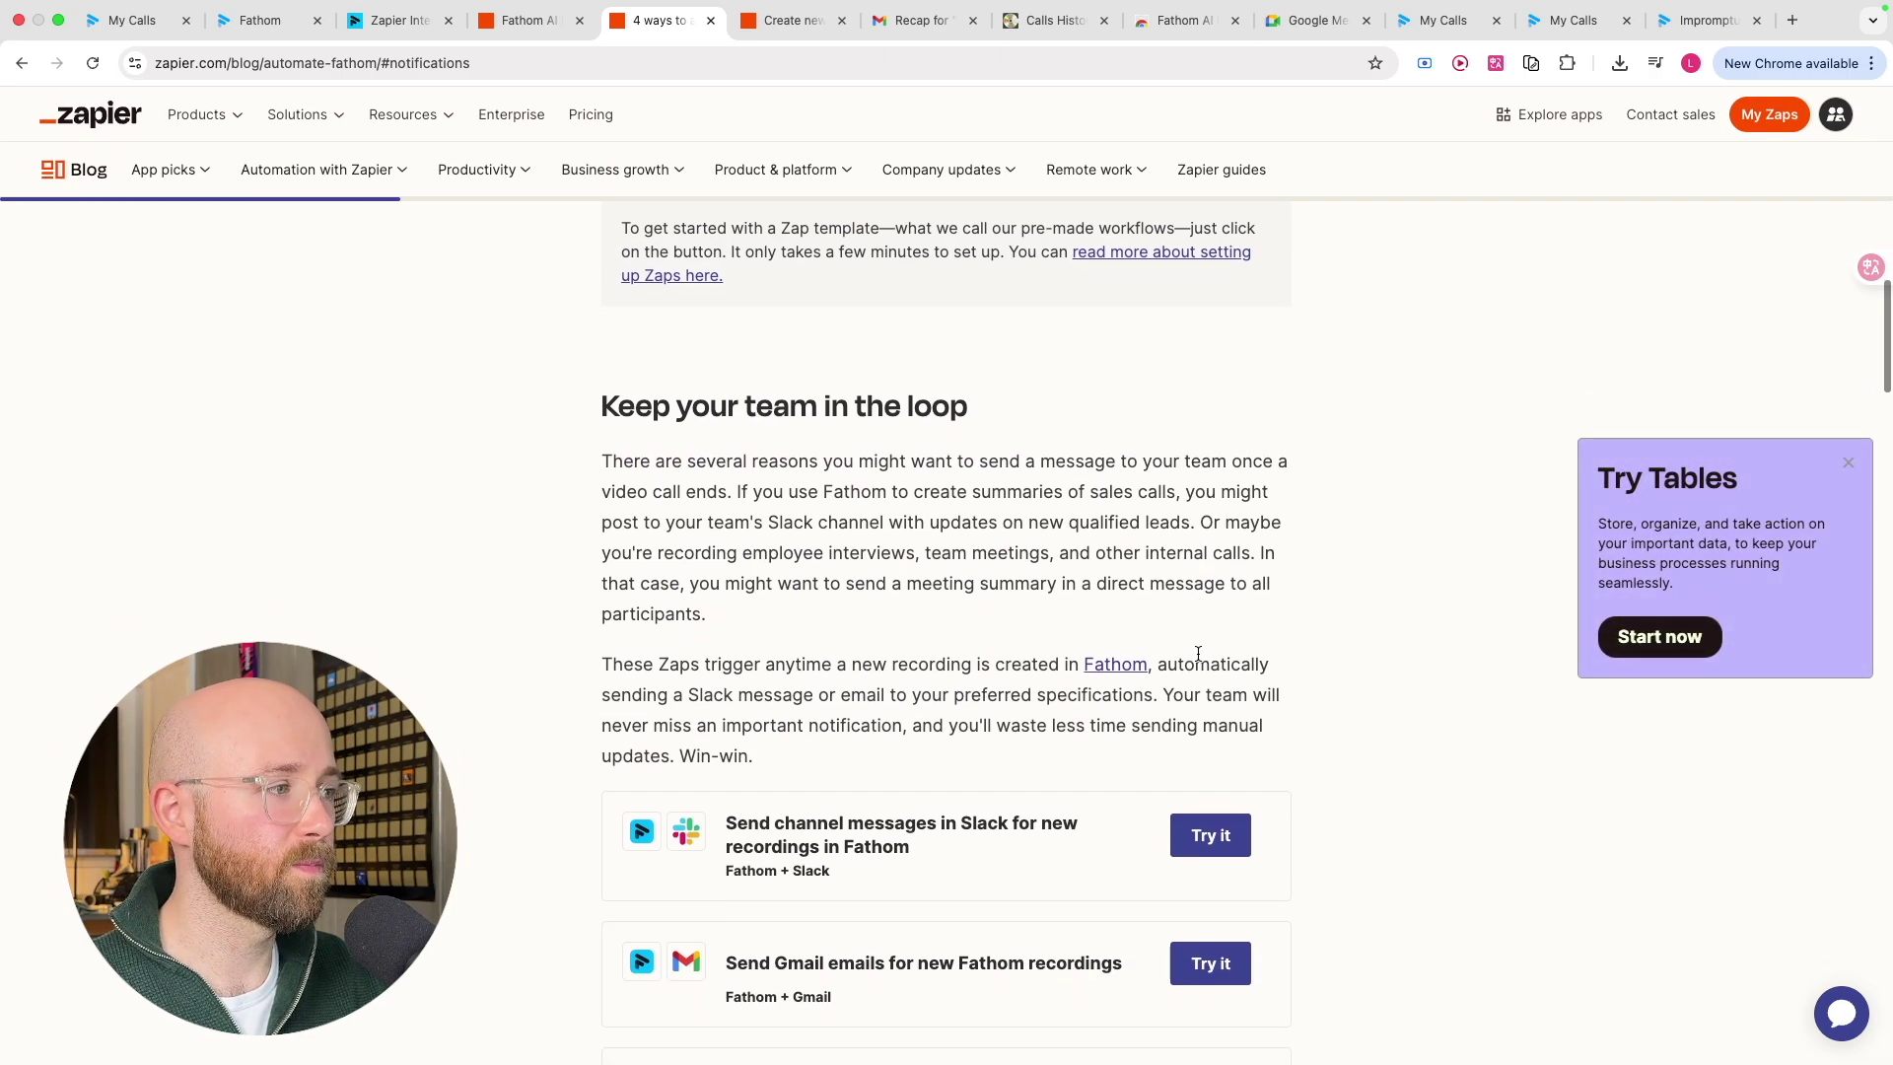
left_click_drag(599, 262, 972, 264)
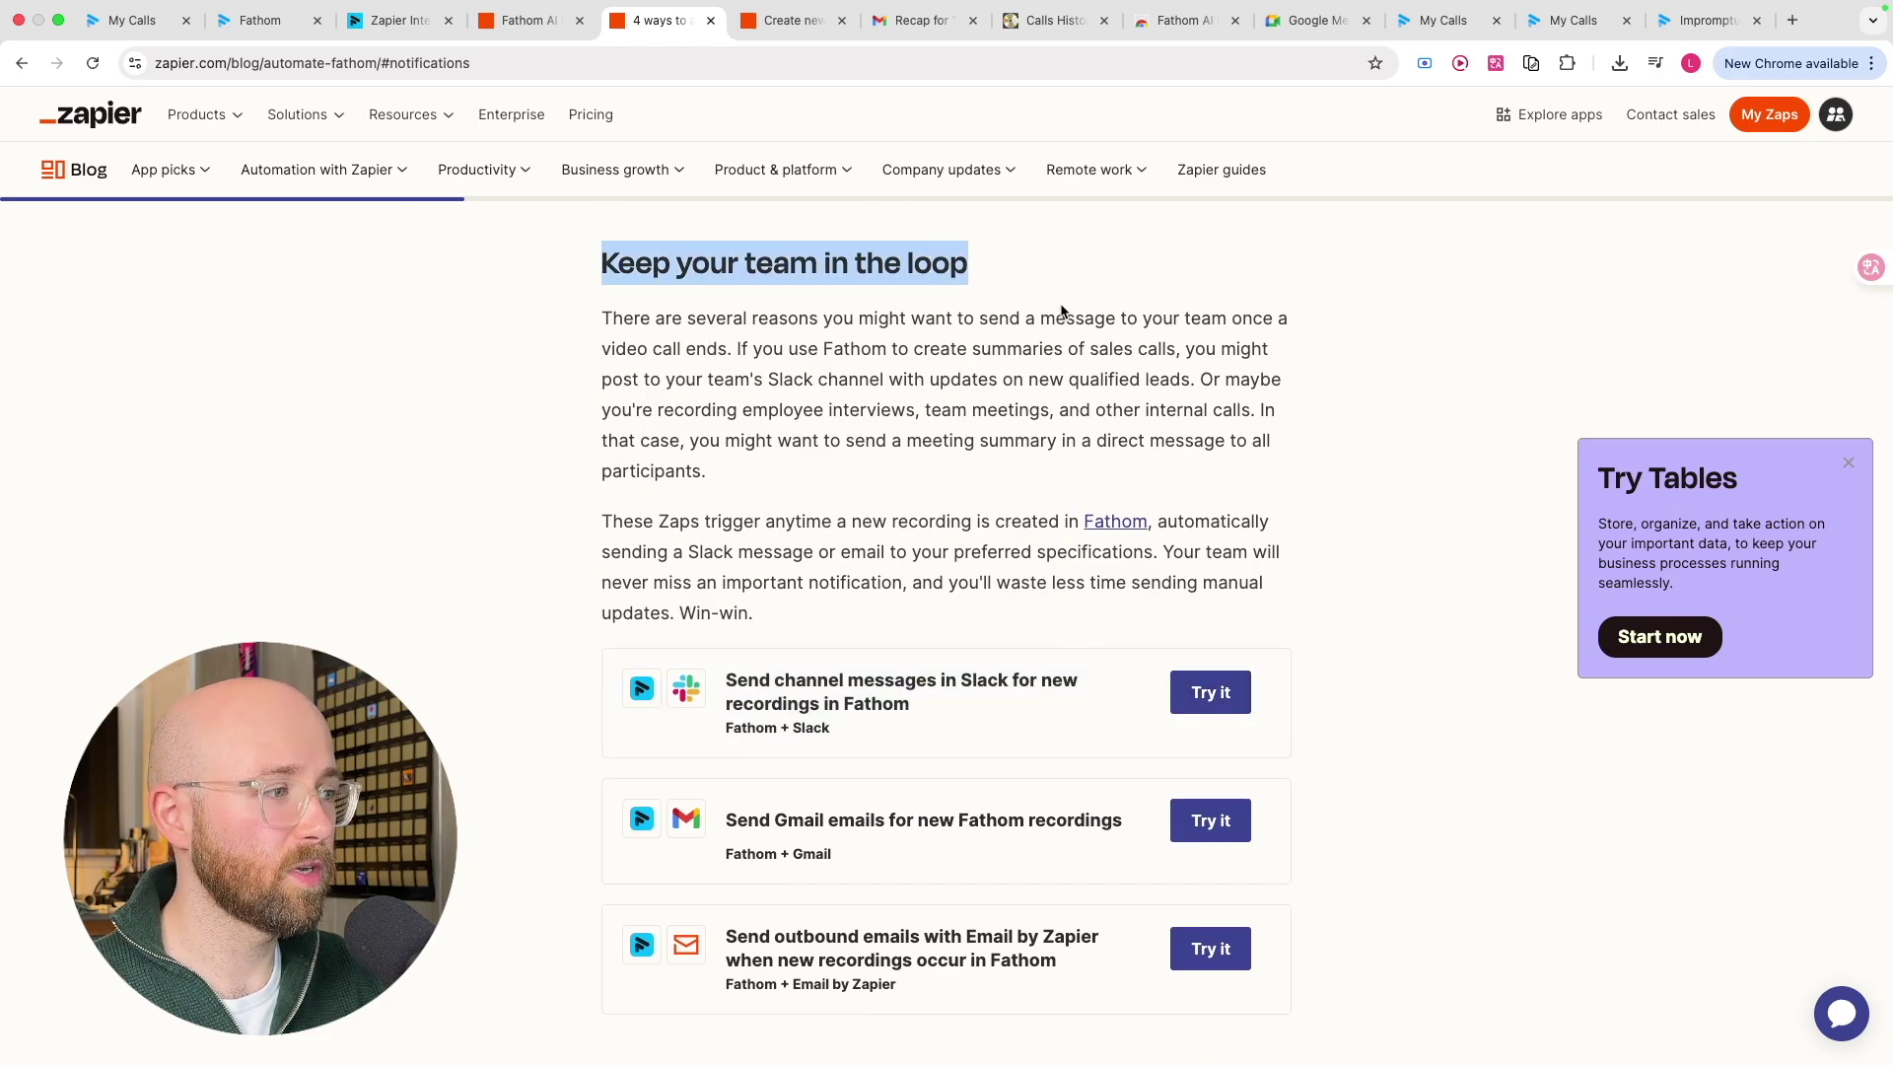
scroll(1056, 313, "down", 1)
left_click_drag(935, 484, 932, 514)
left_click(803, 605)
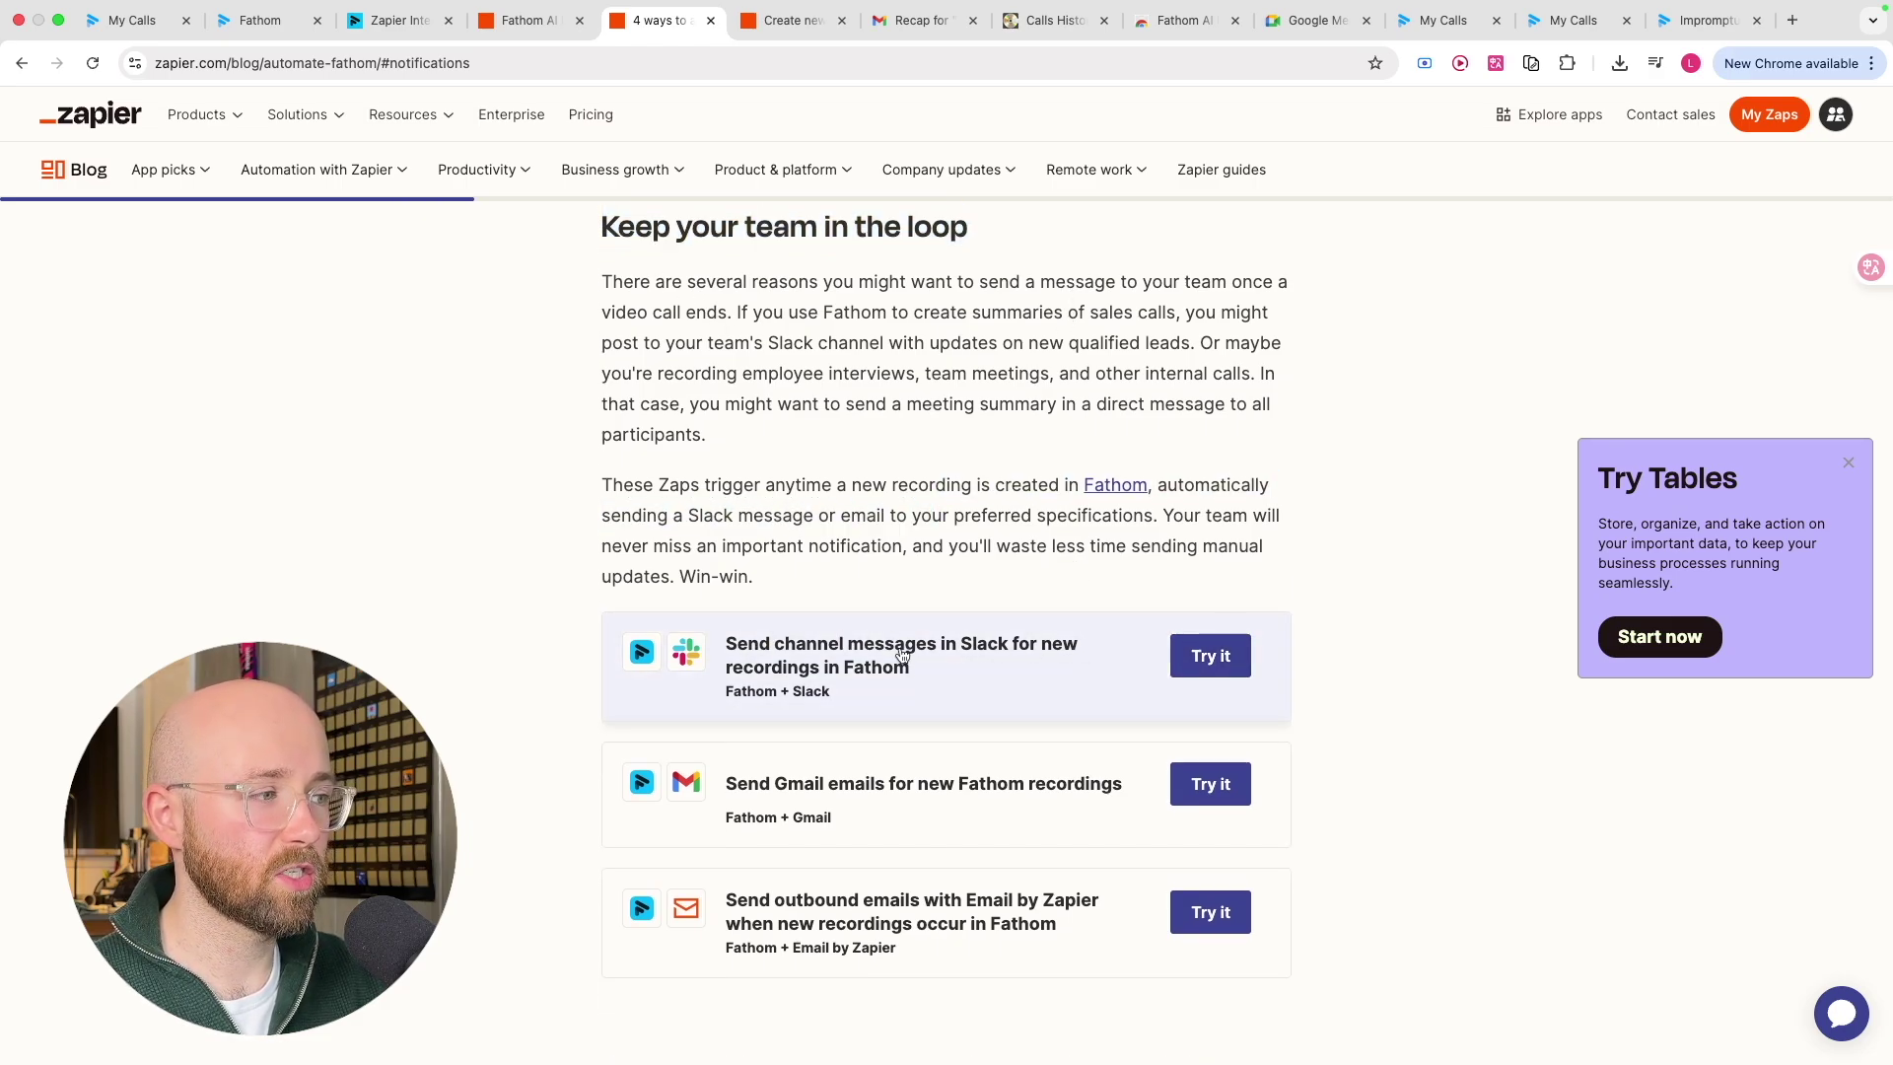
scroll(976, 660, "down", 12)
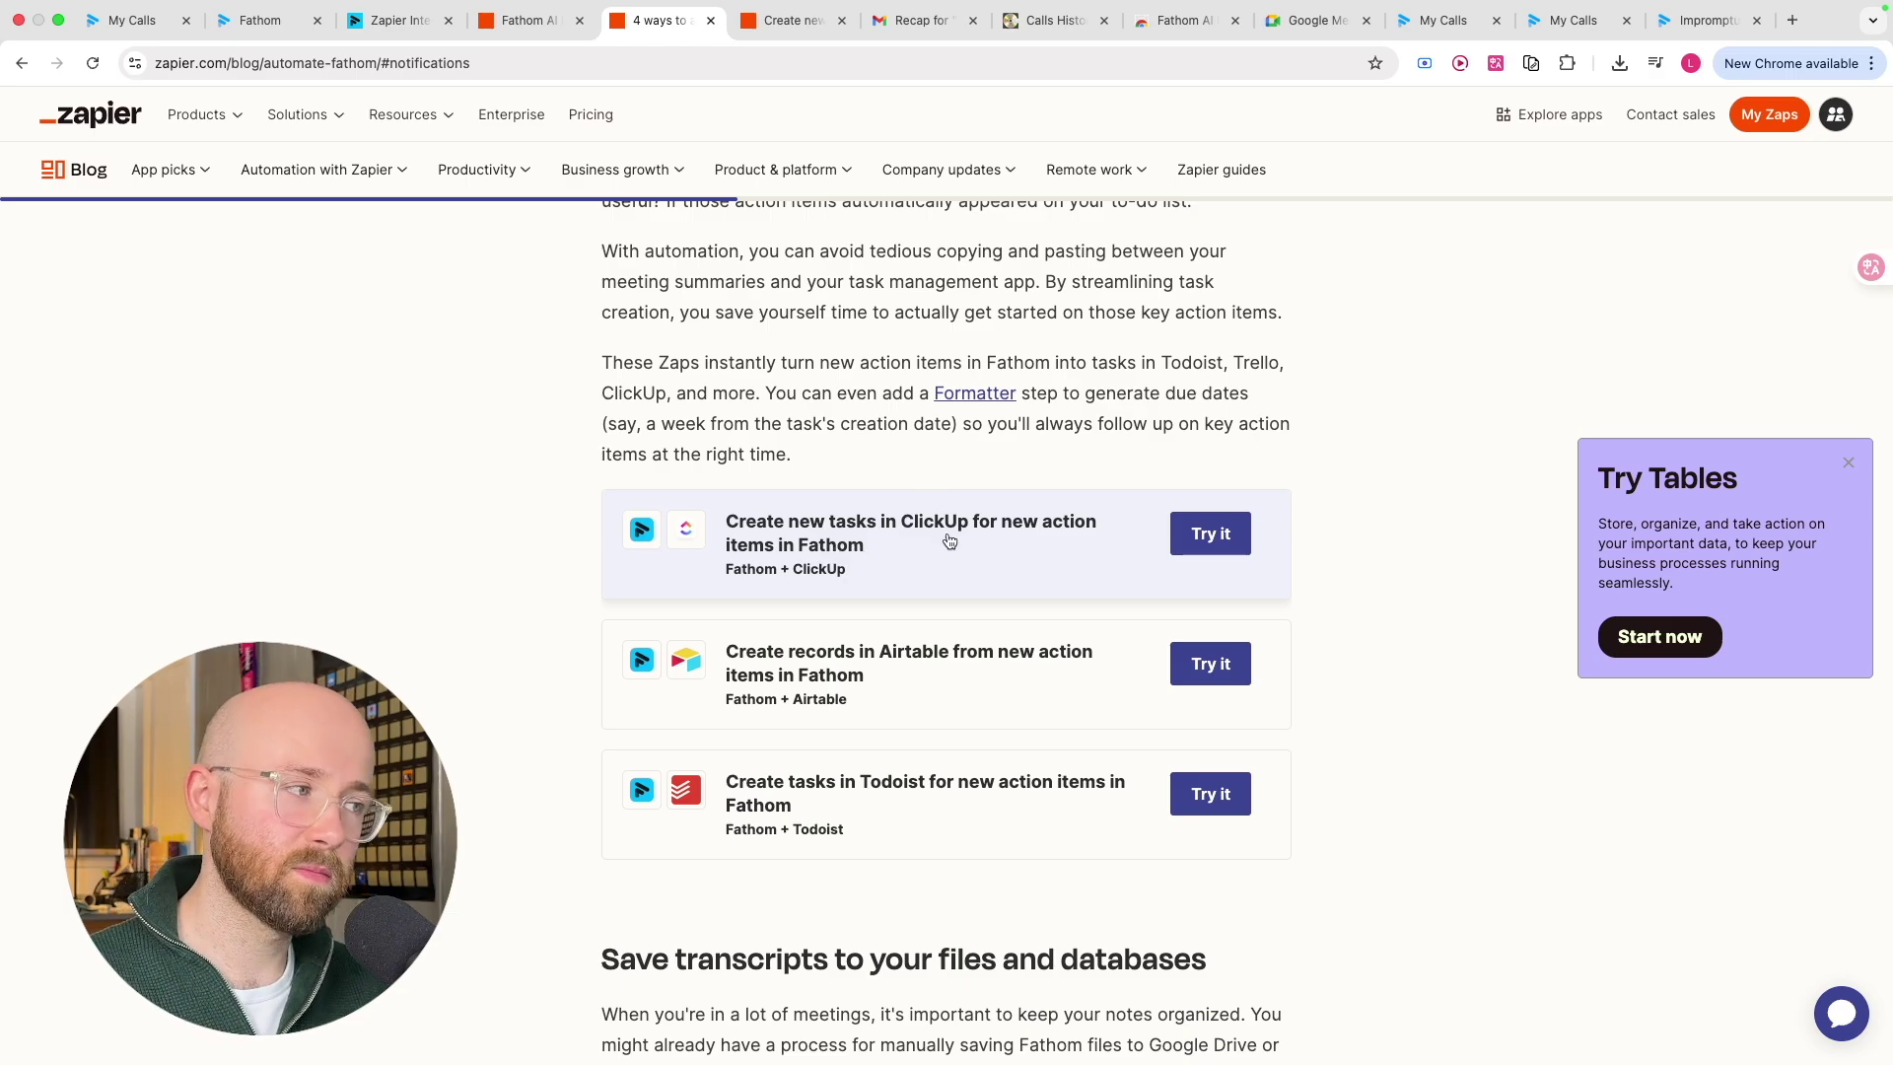
scroll(949, 540, "down", 8)
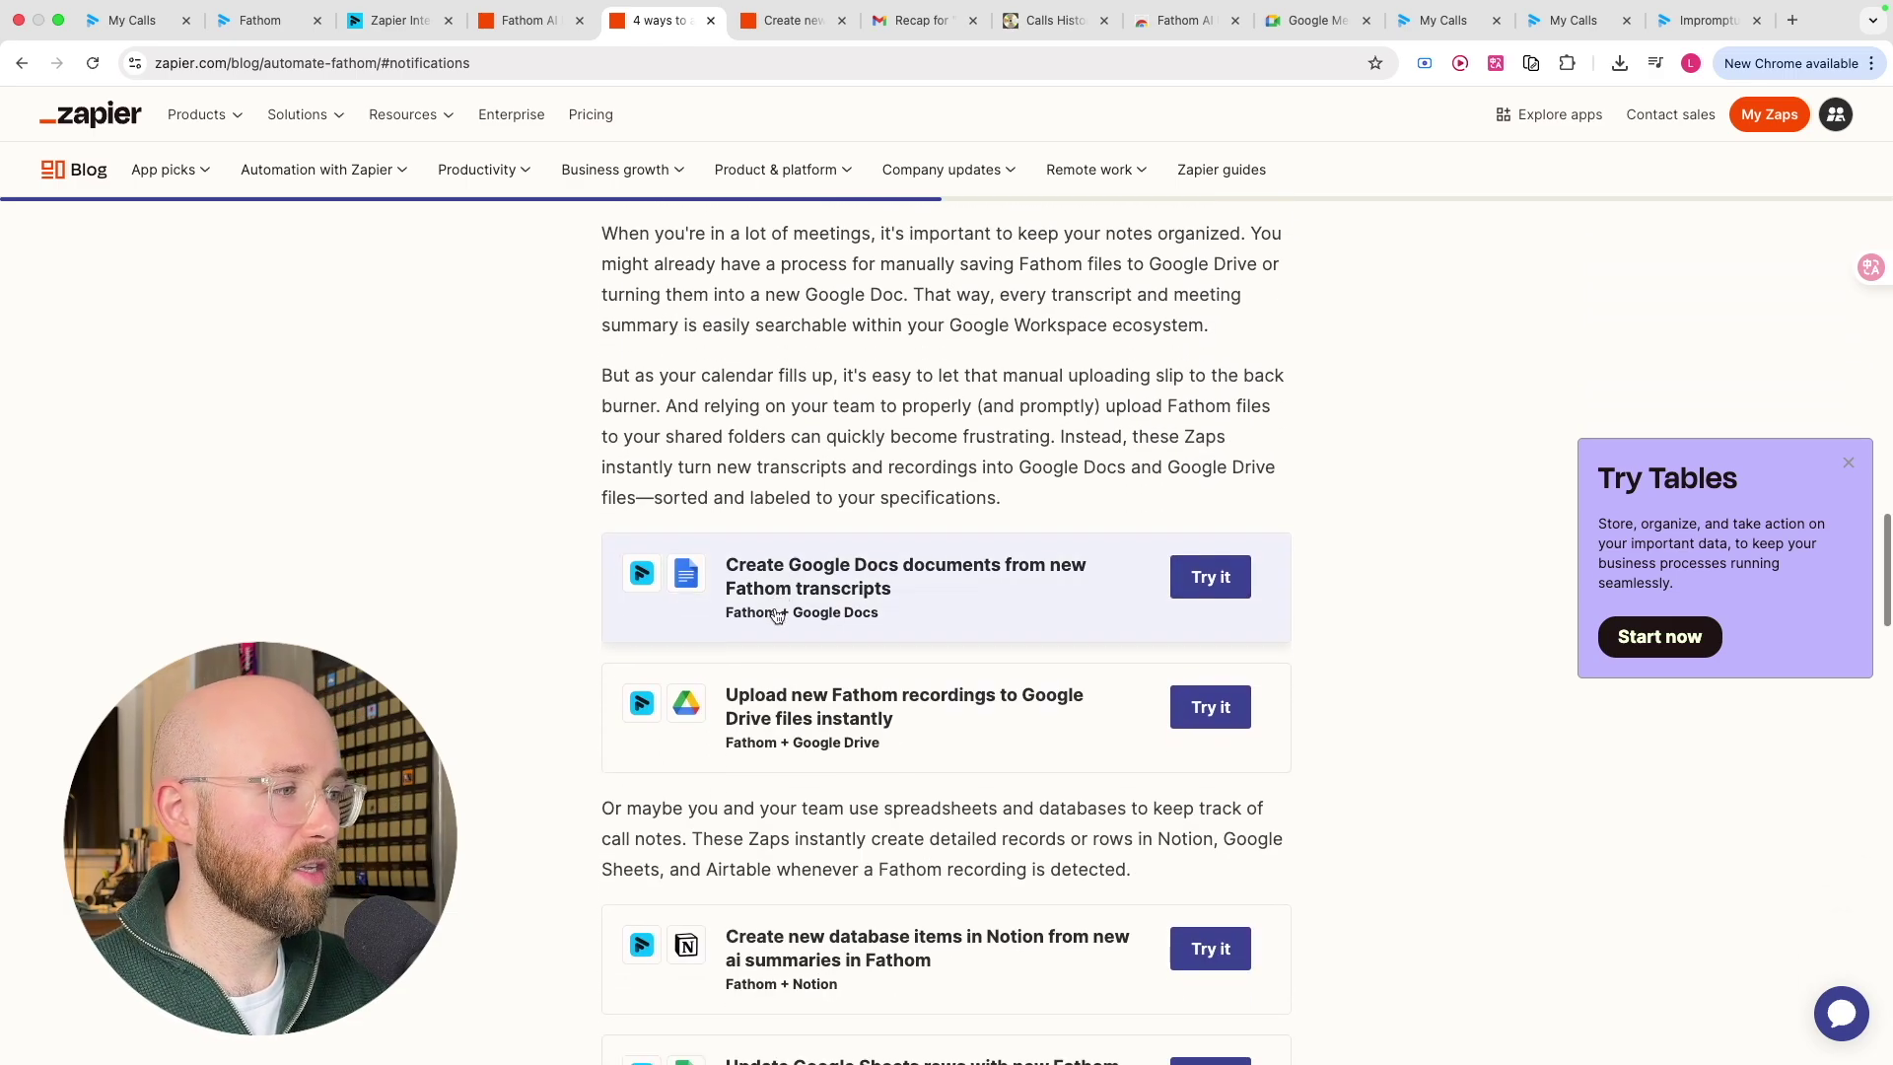
scroll(777, 615, "up", 2)
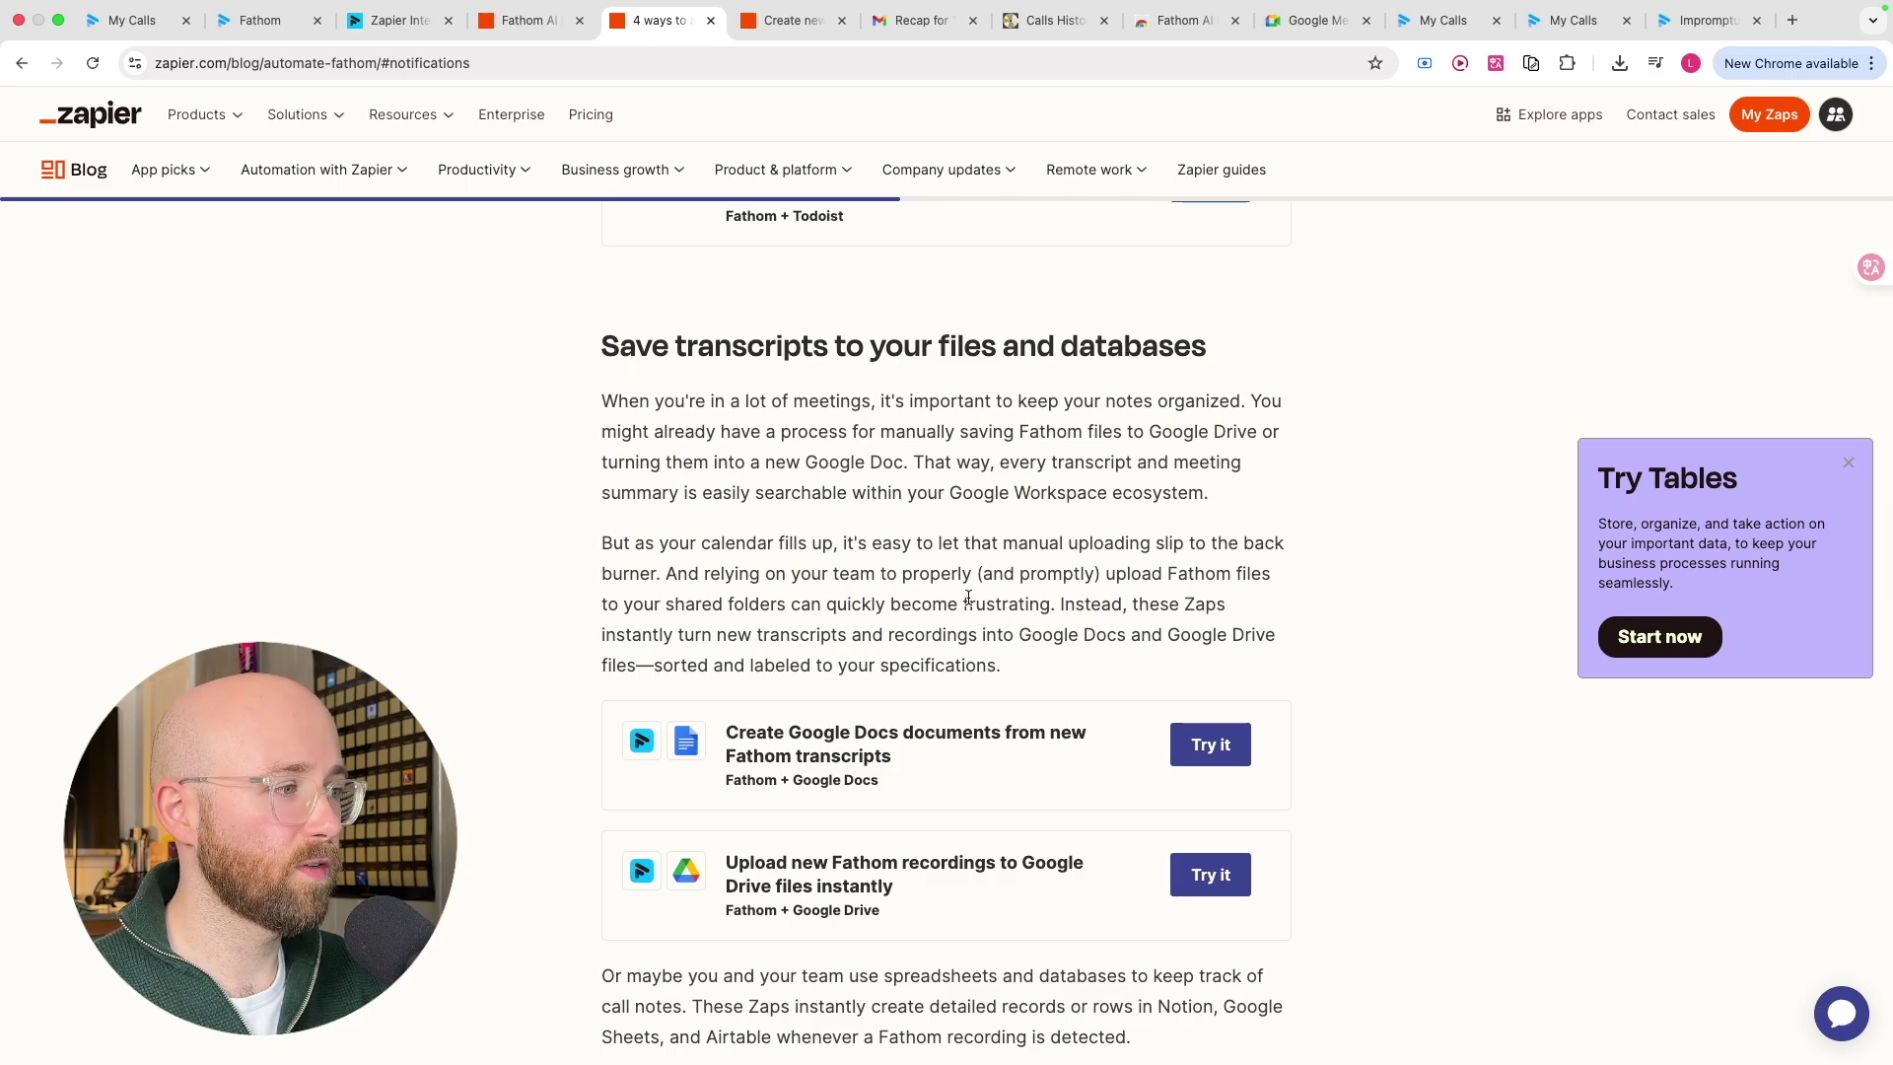
scroll(968, 598, "down", 6)
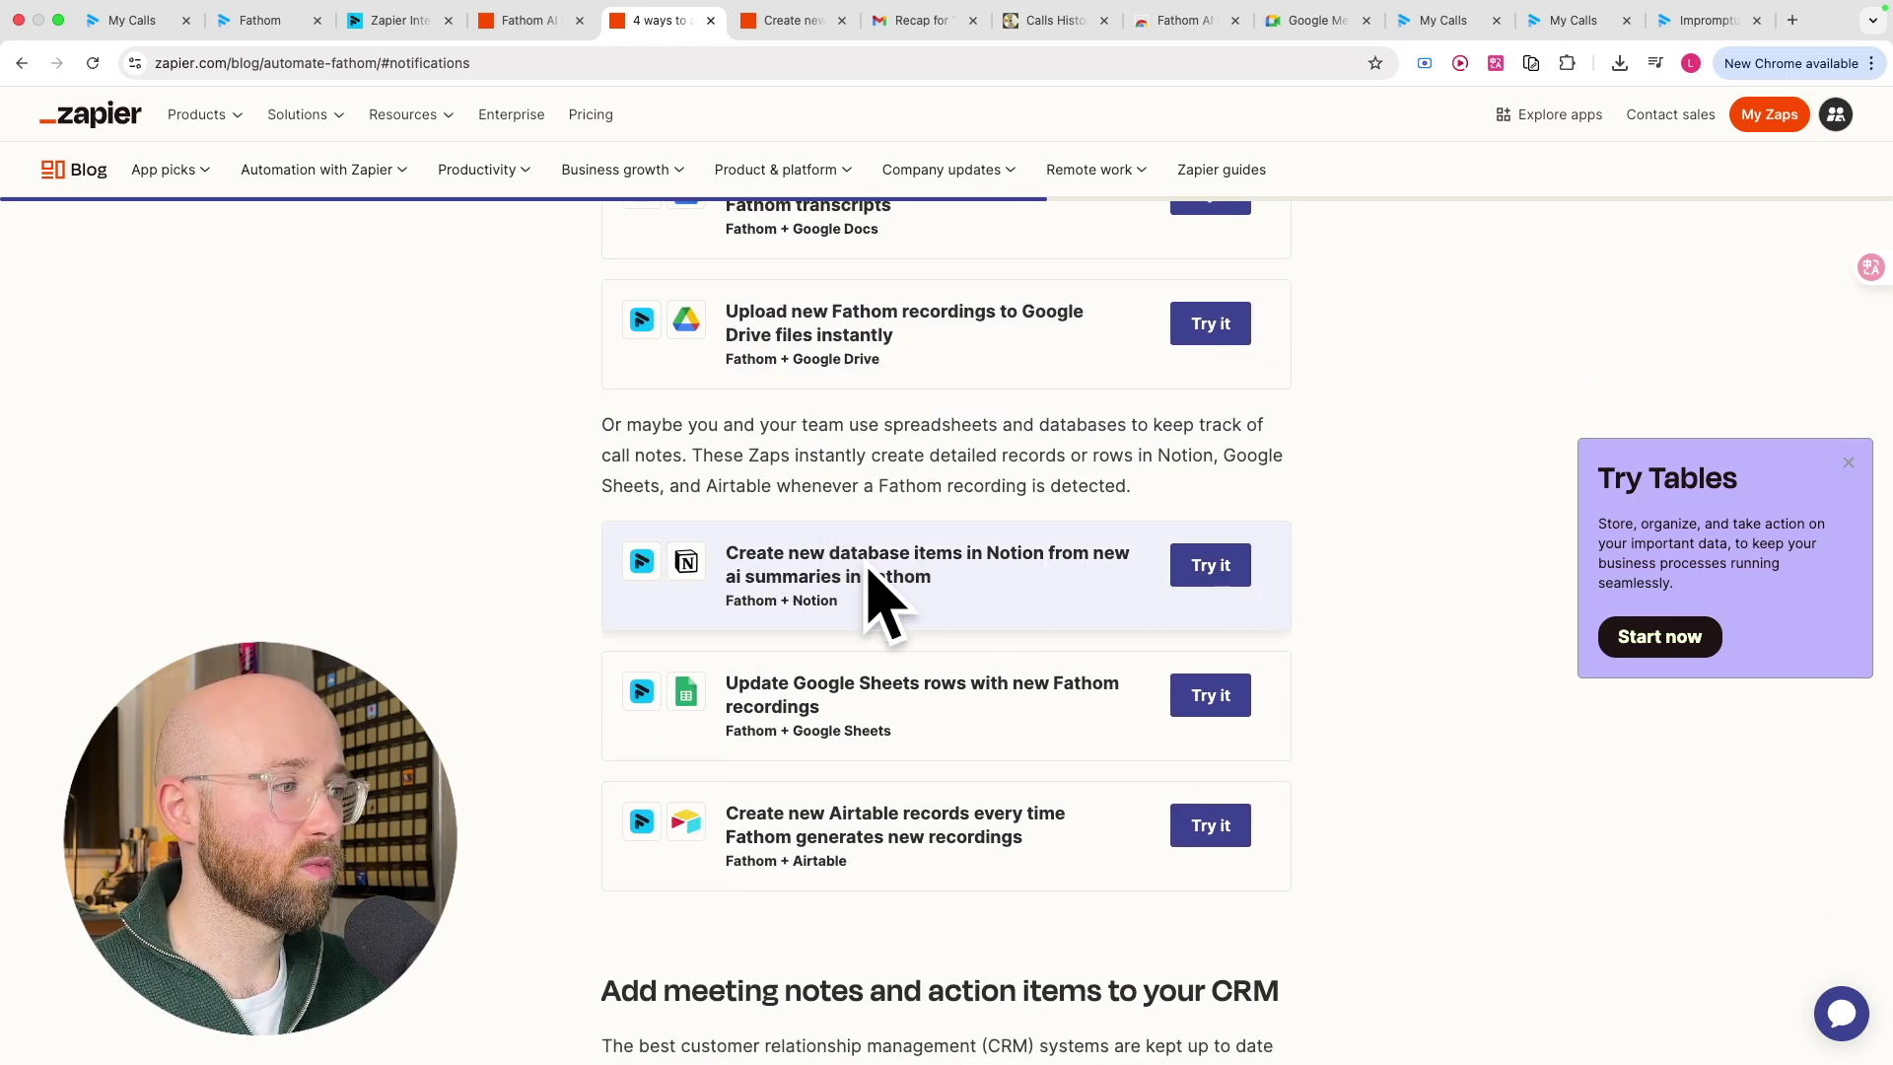
left_click(1211, 564)
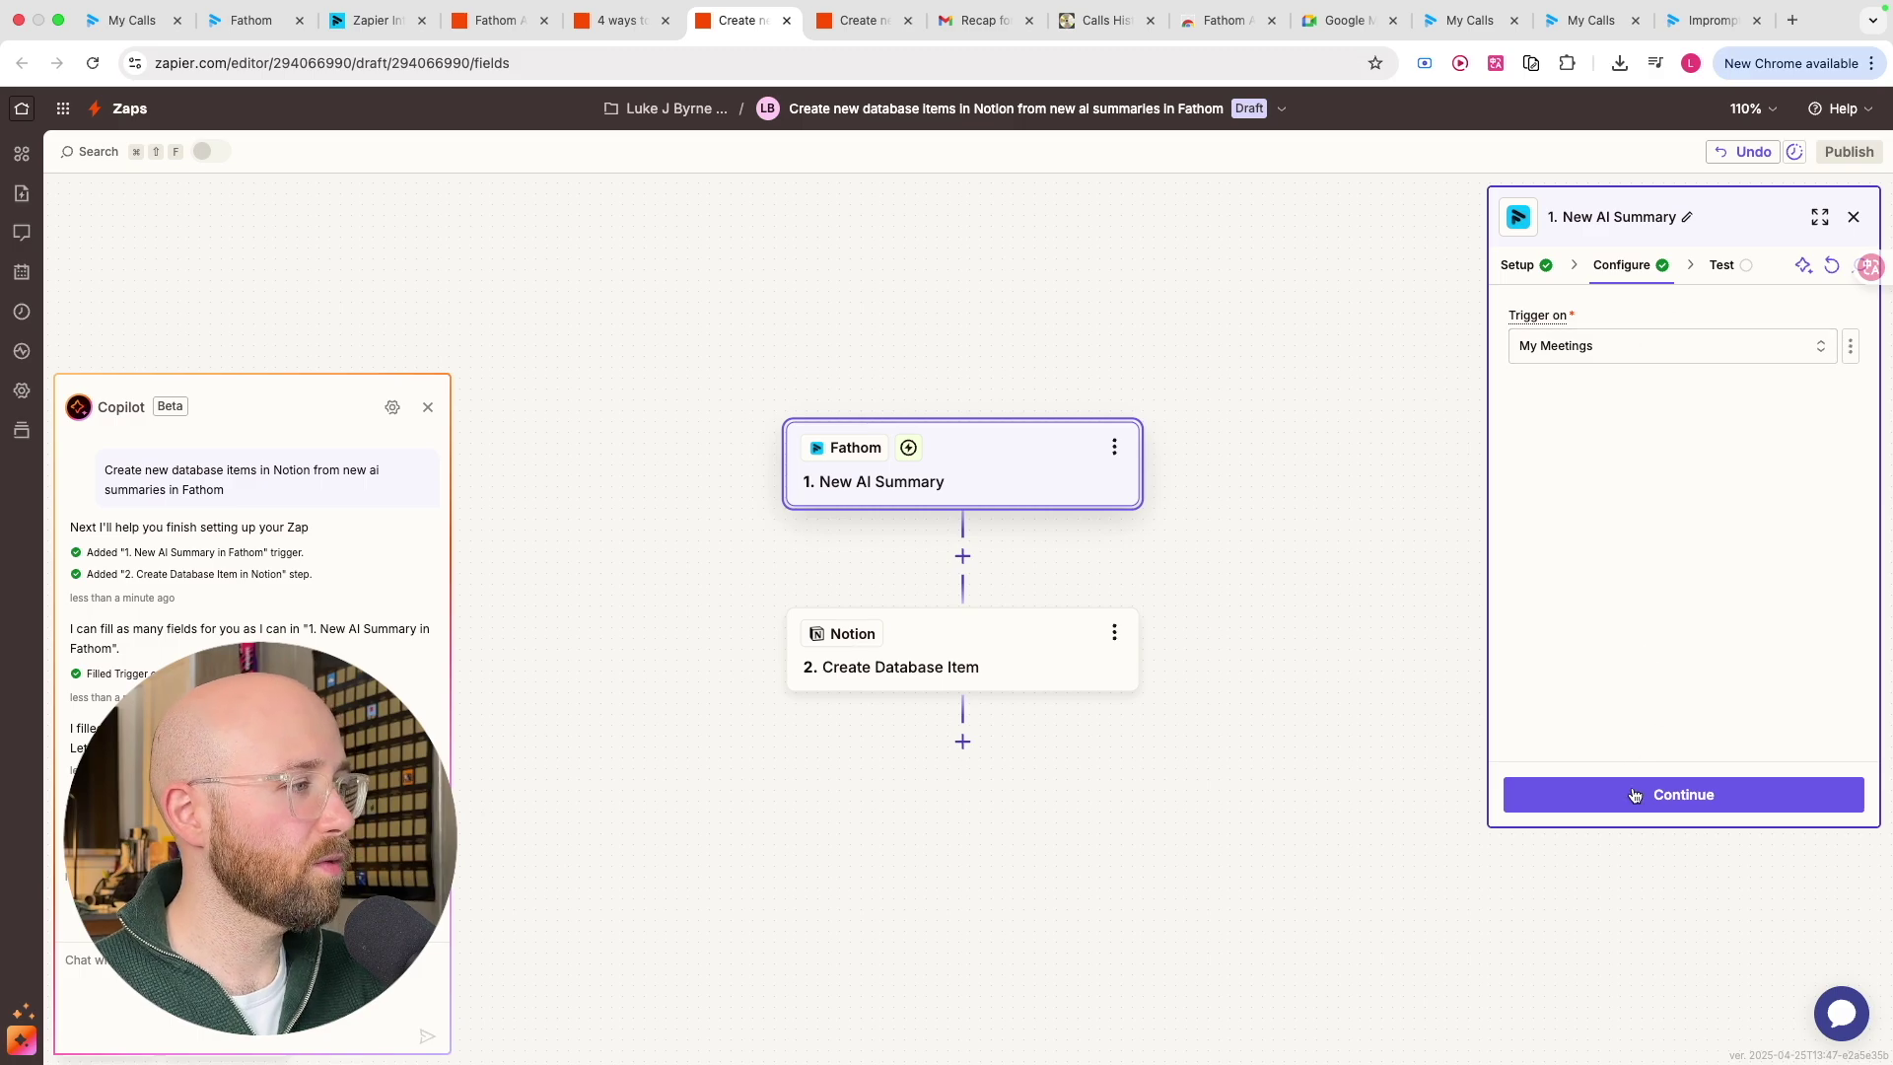
Connect a Notion account to Create Database Item and choose the Done List database
left_click(960, 654)
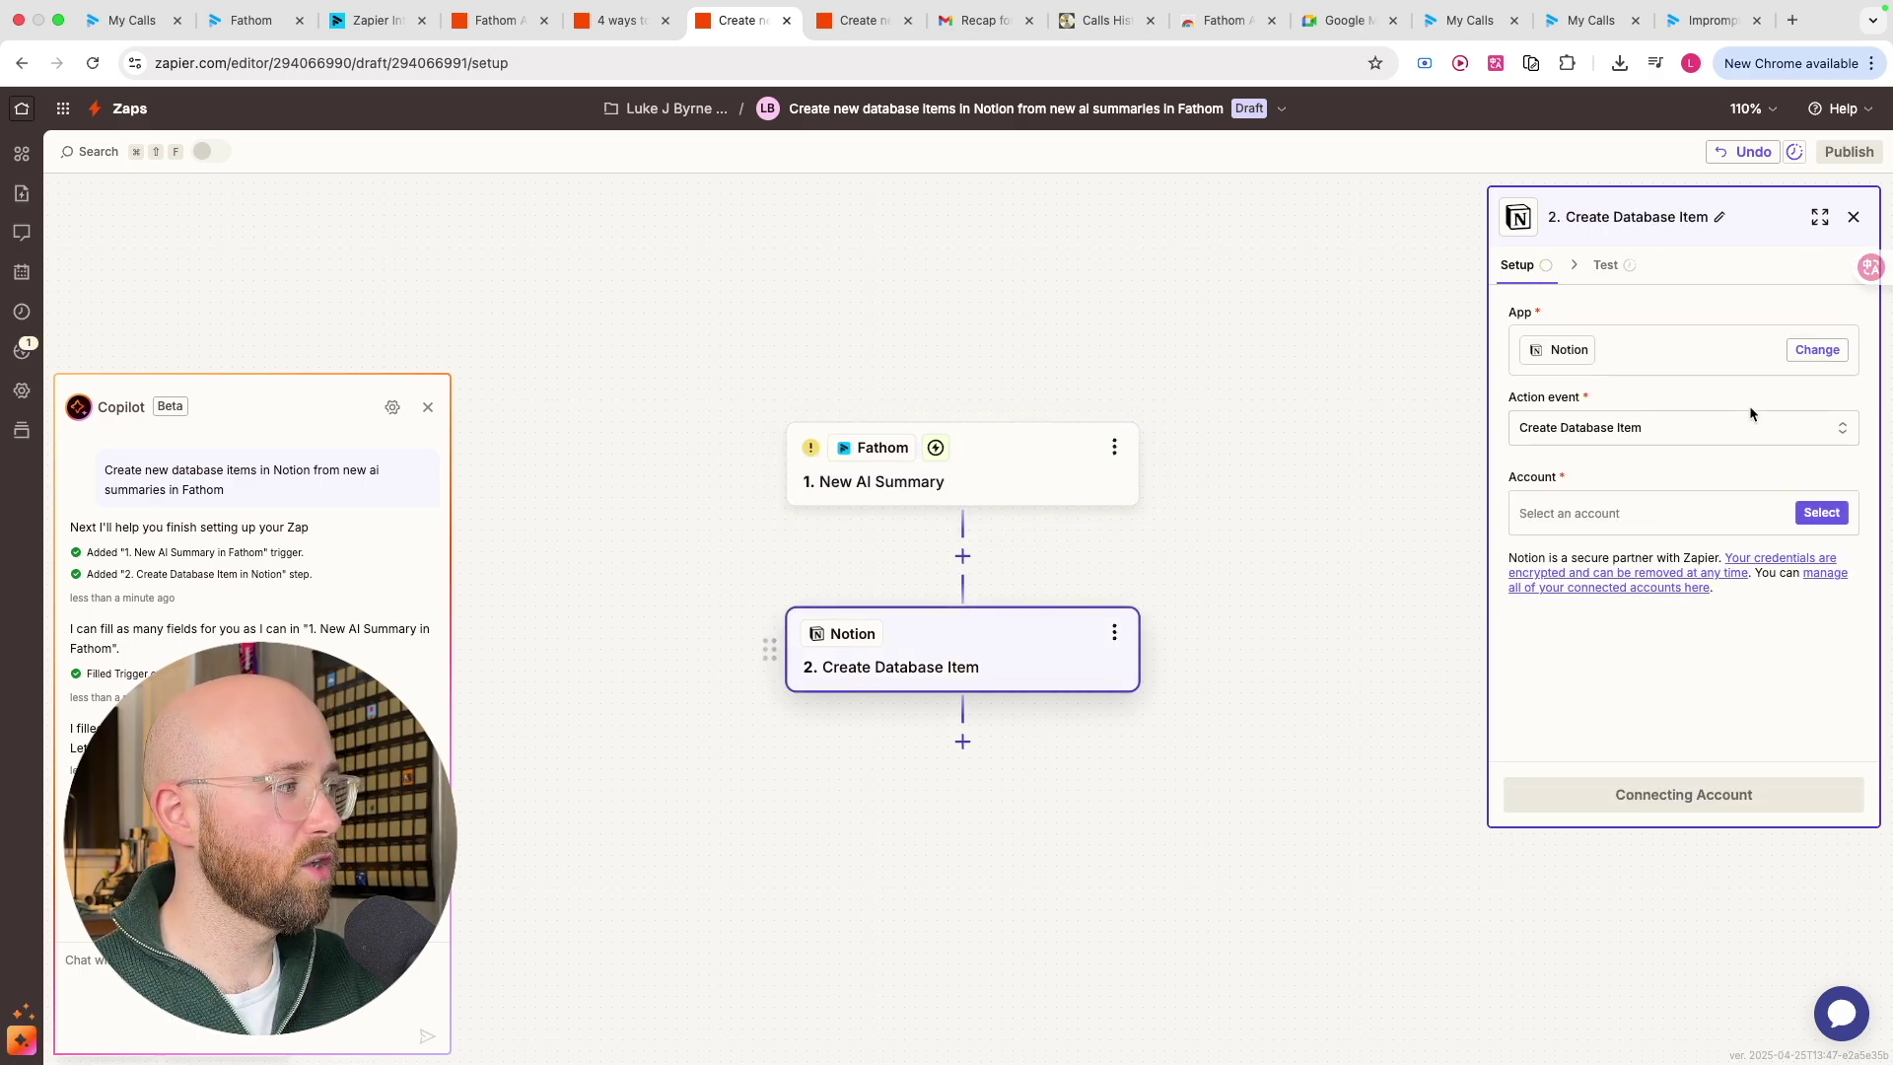
left_click(1804, 517)
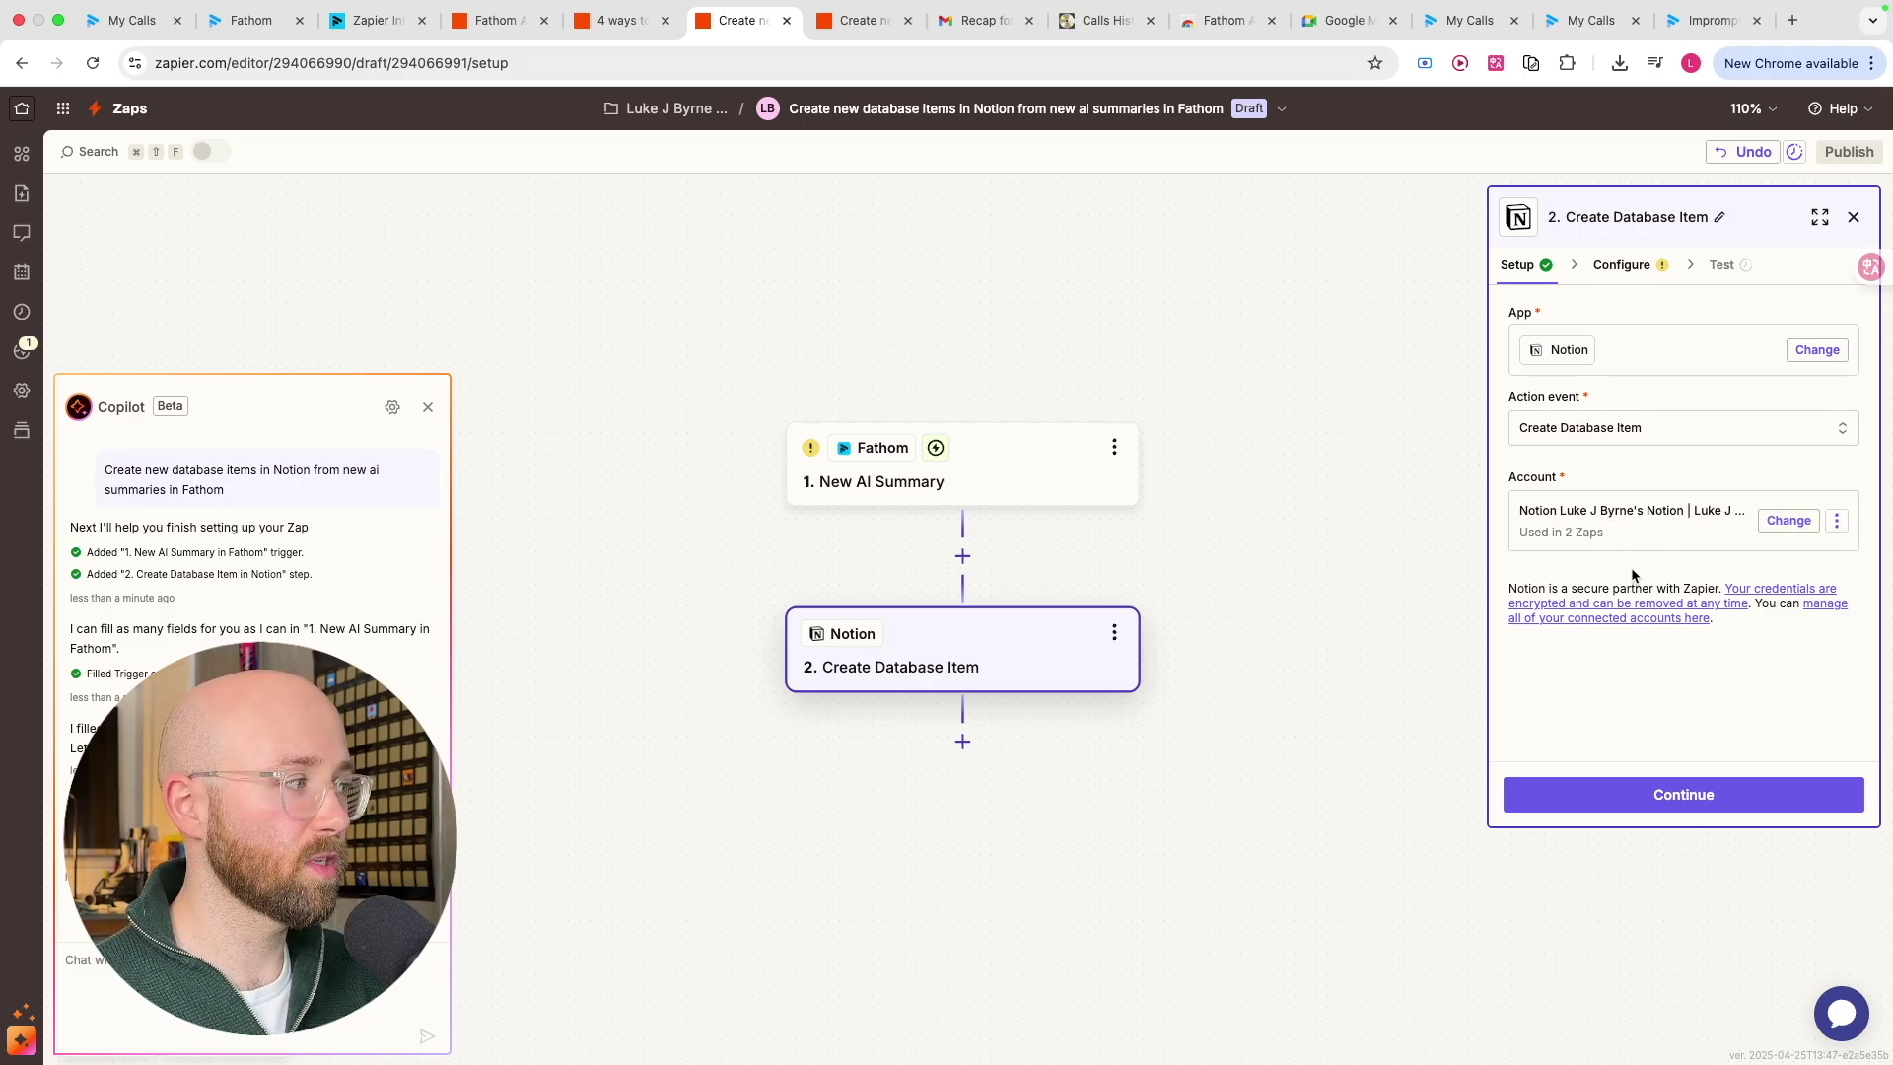
left_click(1618, 266)
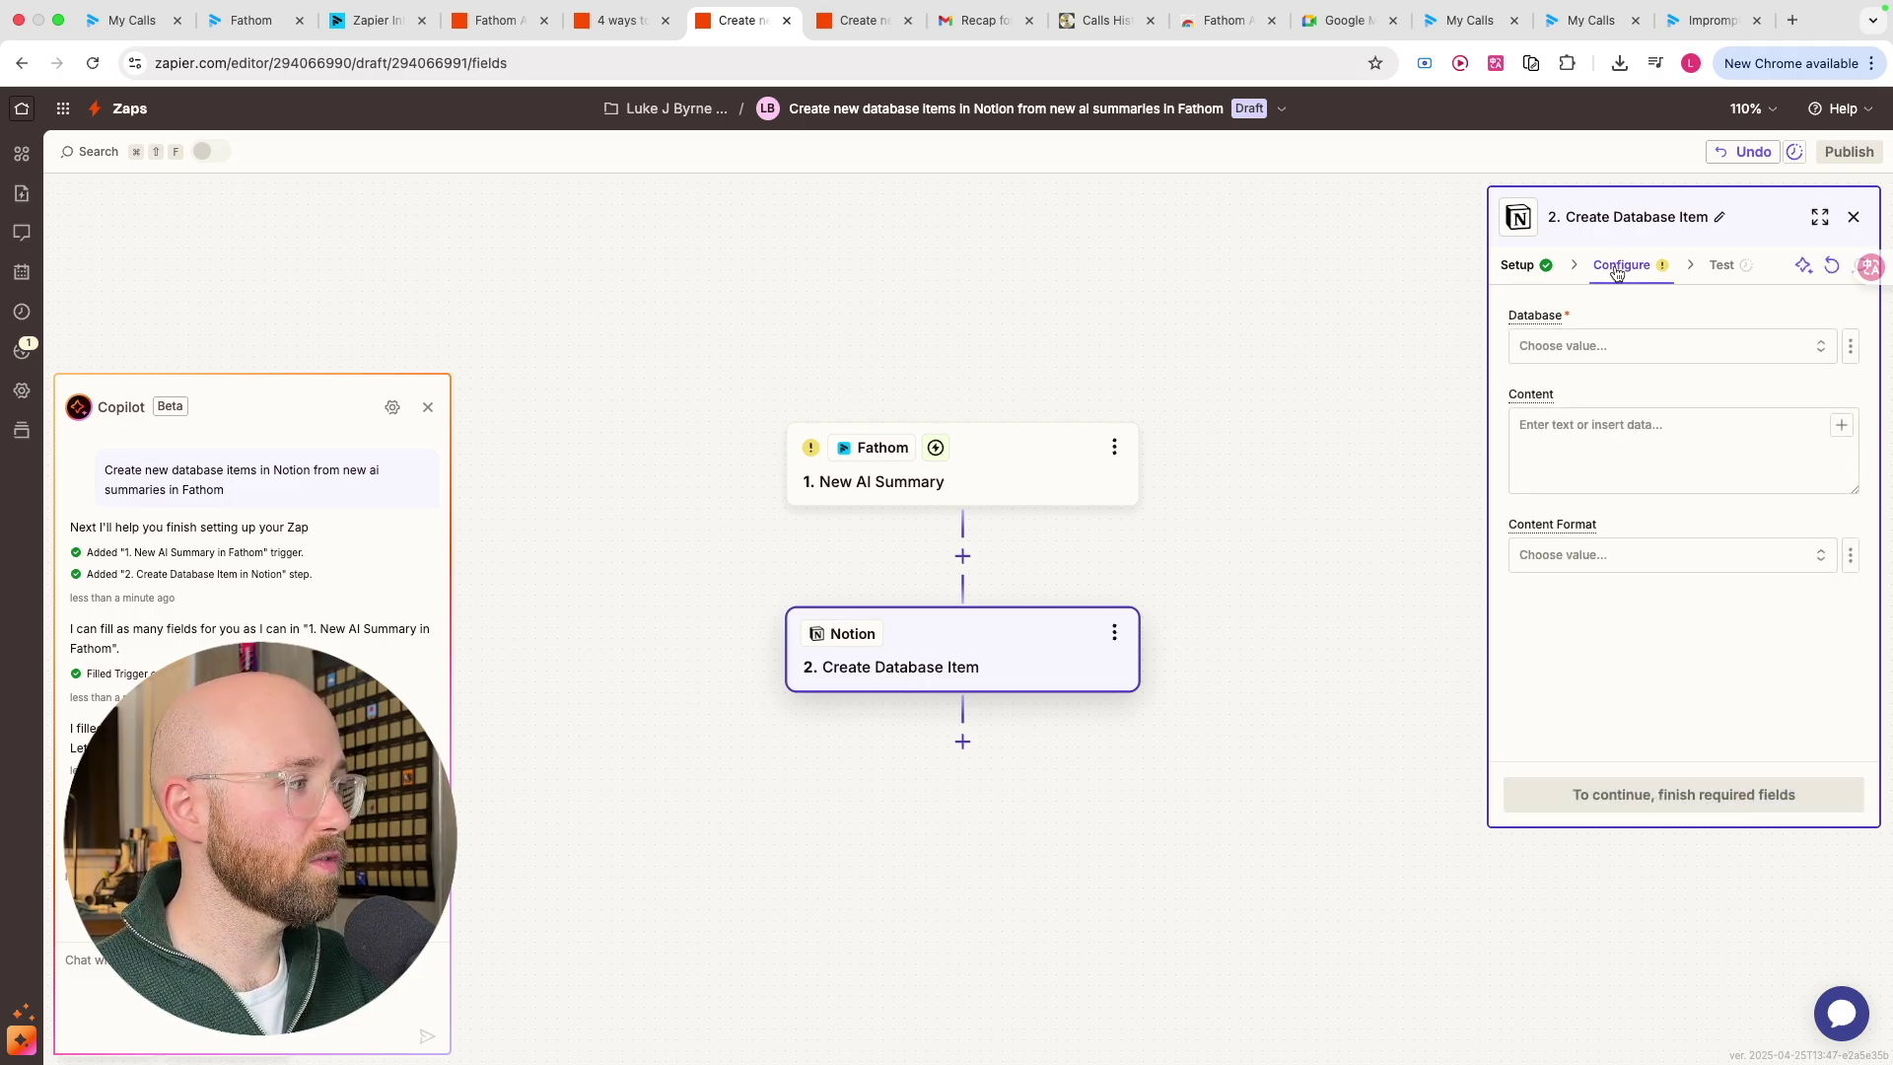
left_click(1627, 346)
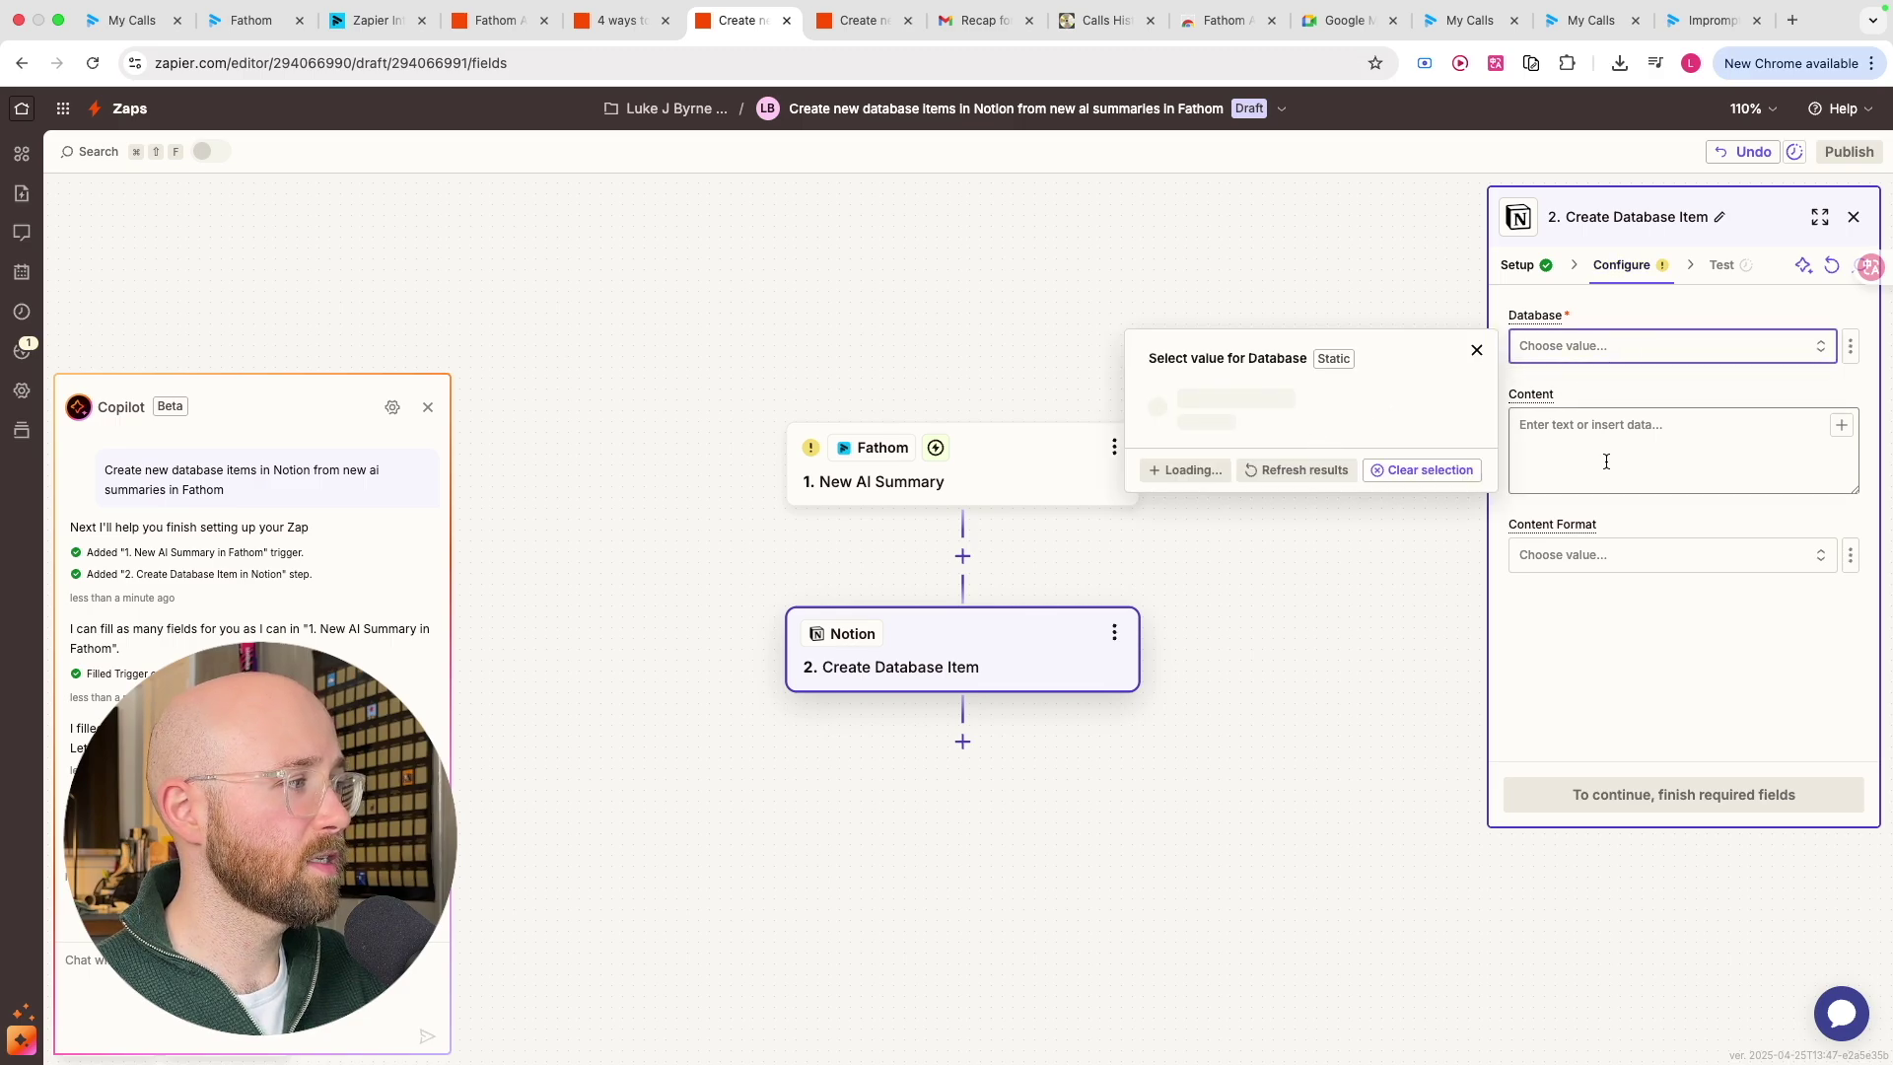
left_click(1250, 410)
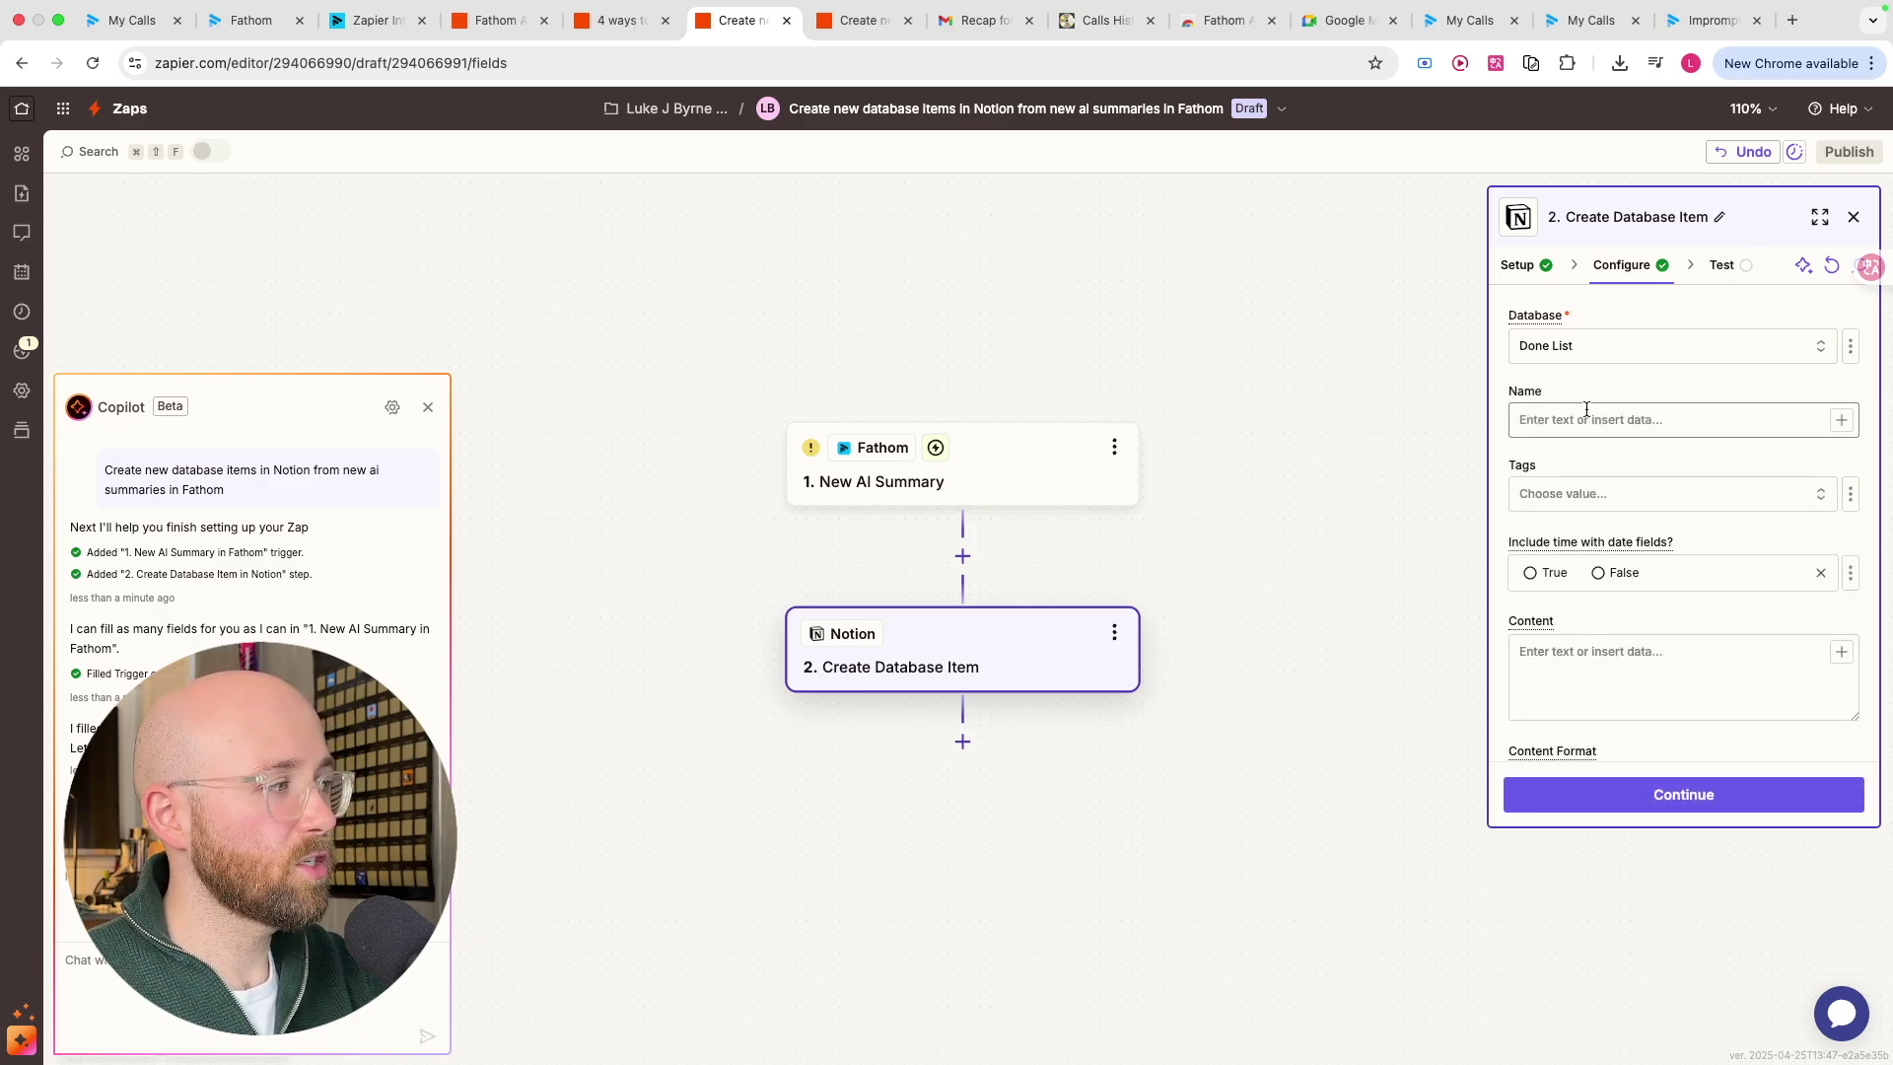
Check the Name and tag fields, then go back to test the Fathom trigger
left_click(1558, 426)
left_click(1553, 493)
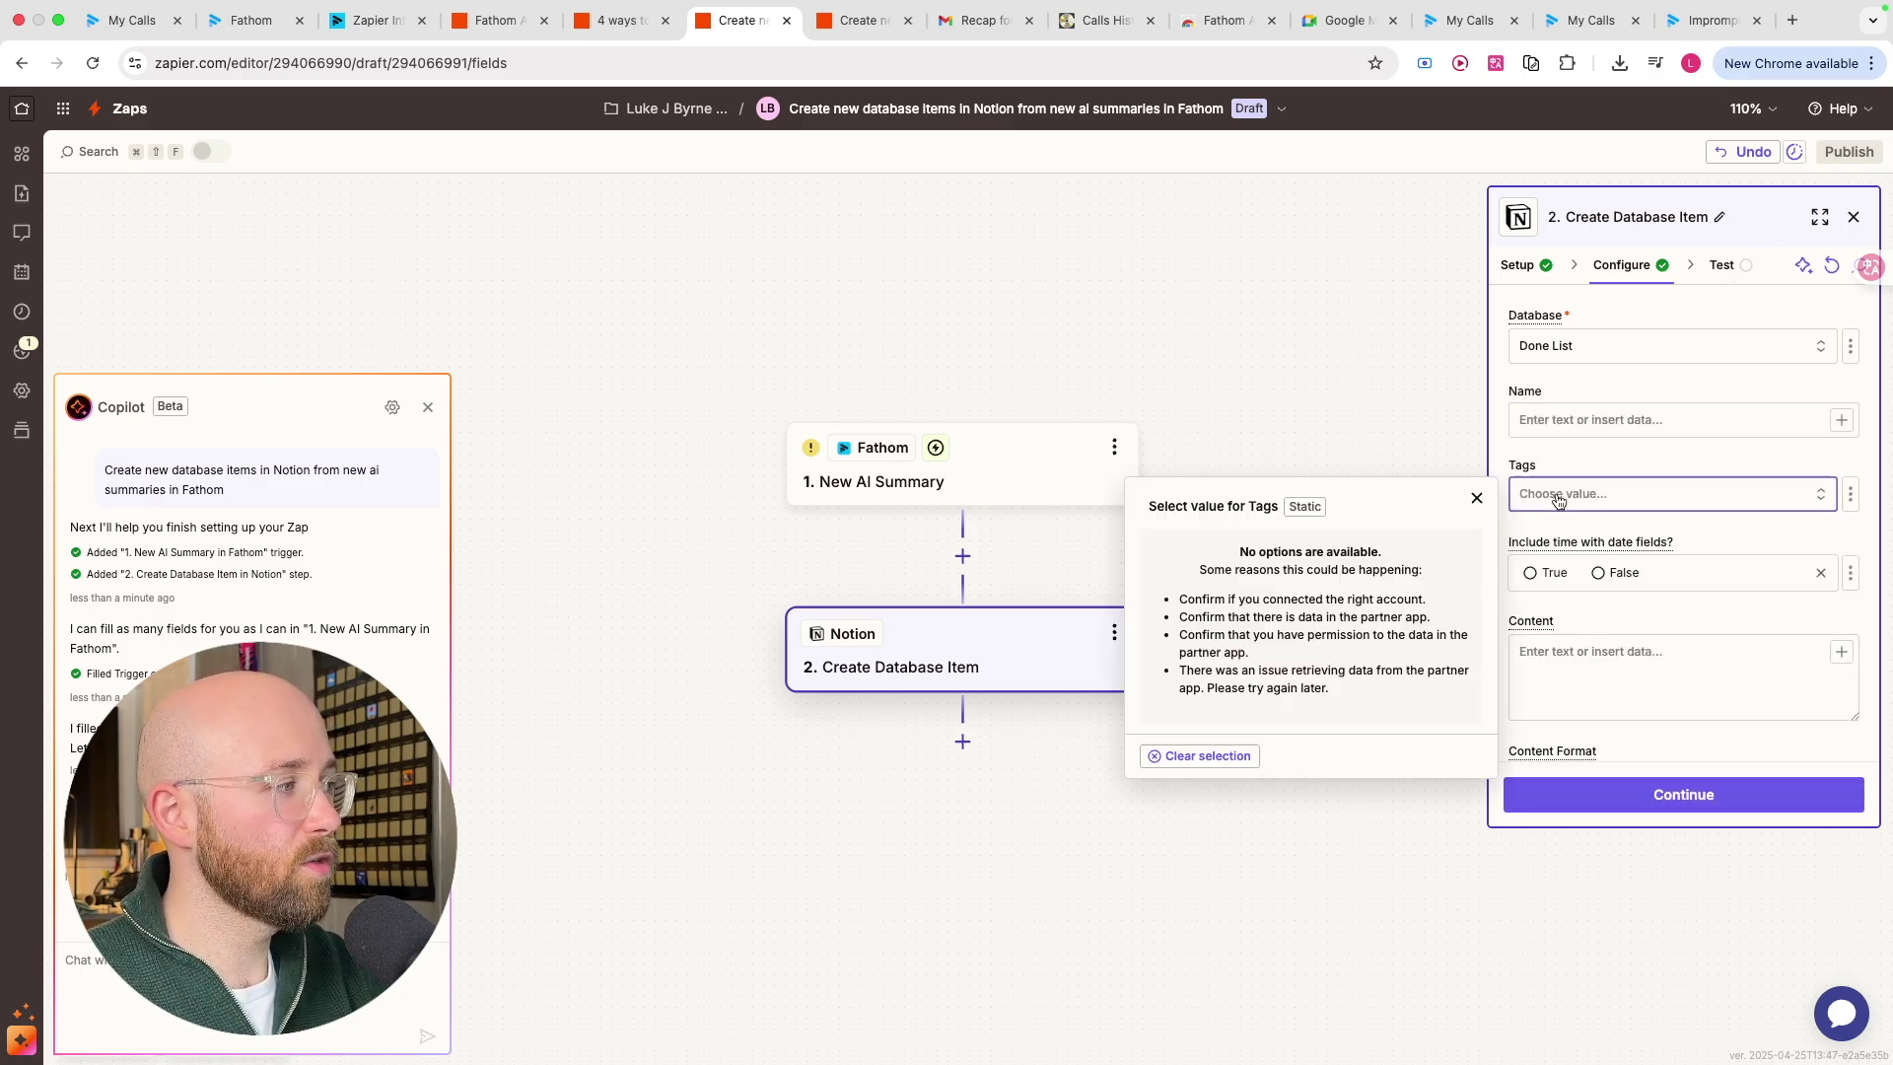
left_click(1585, 434)
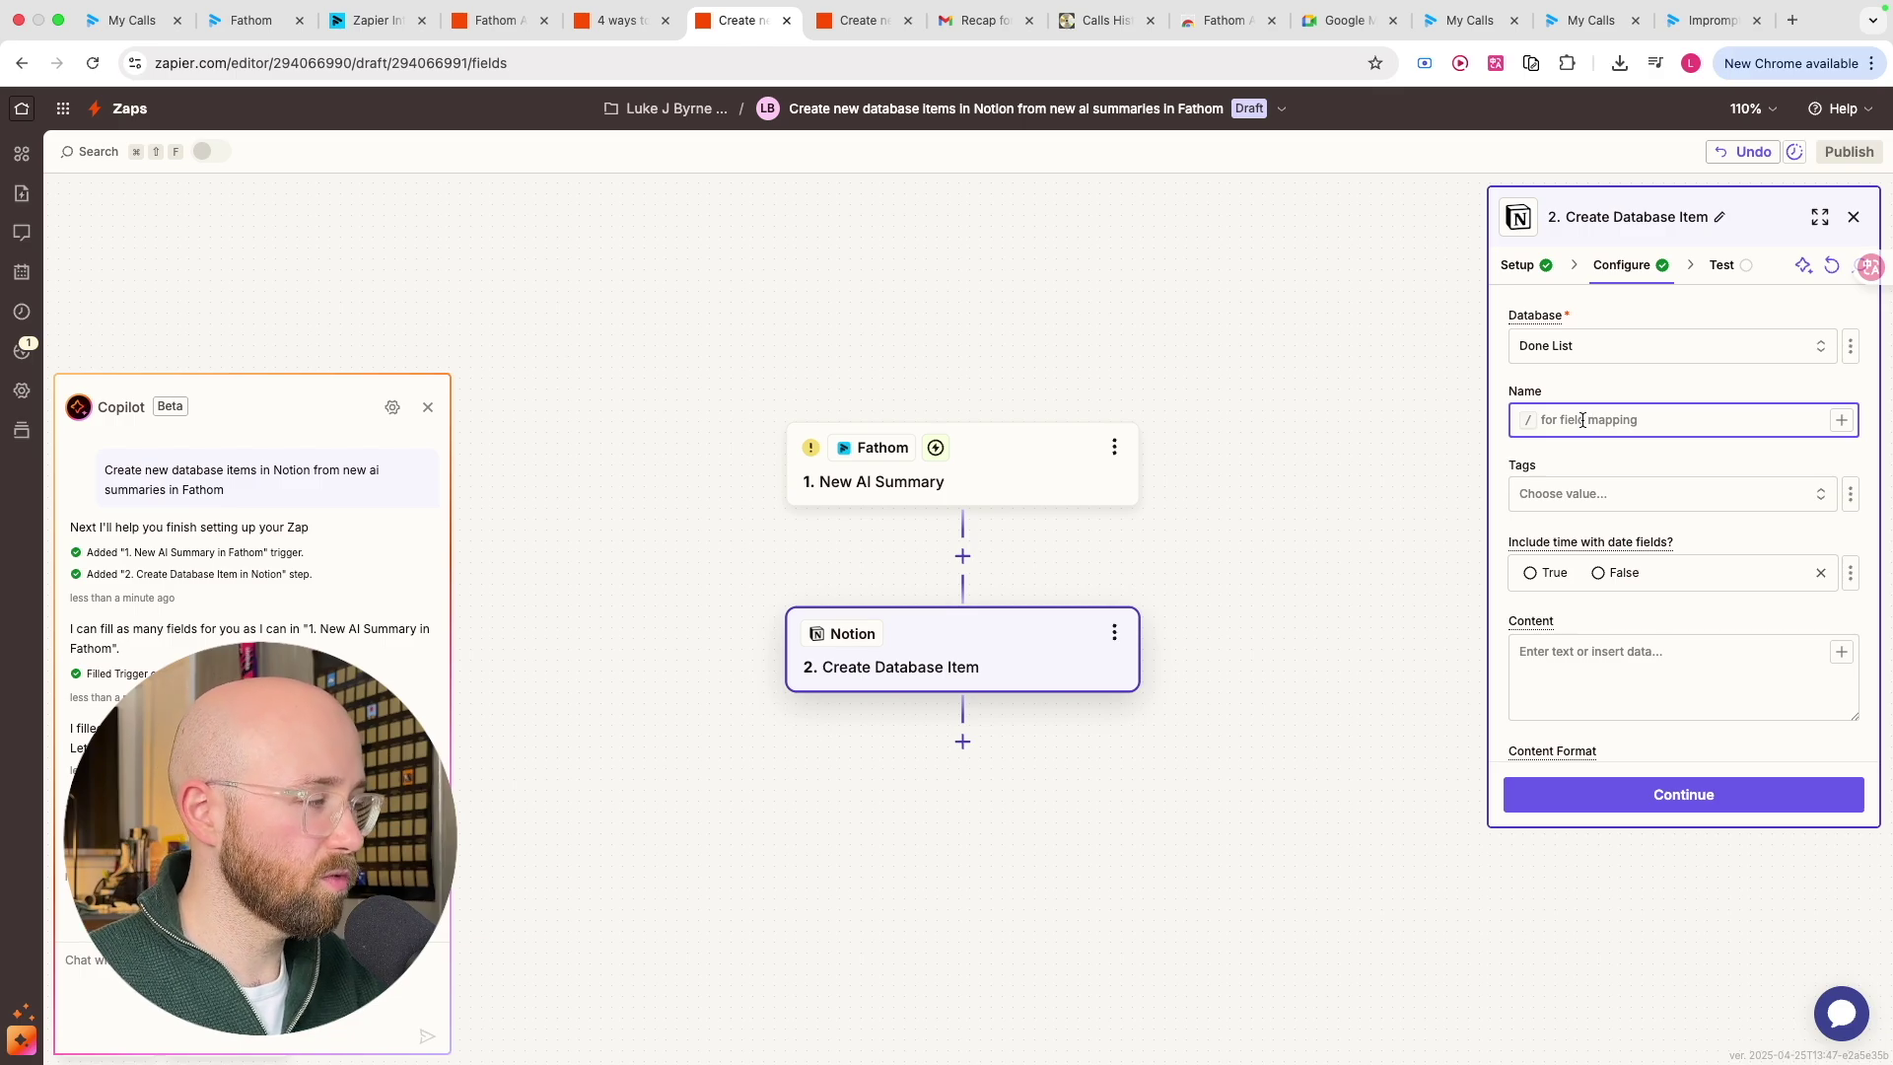
type("/")
left_click(1241, 785)
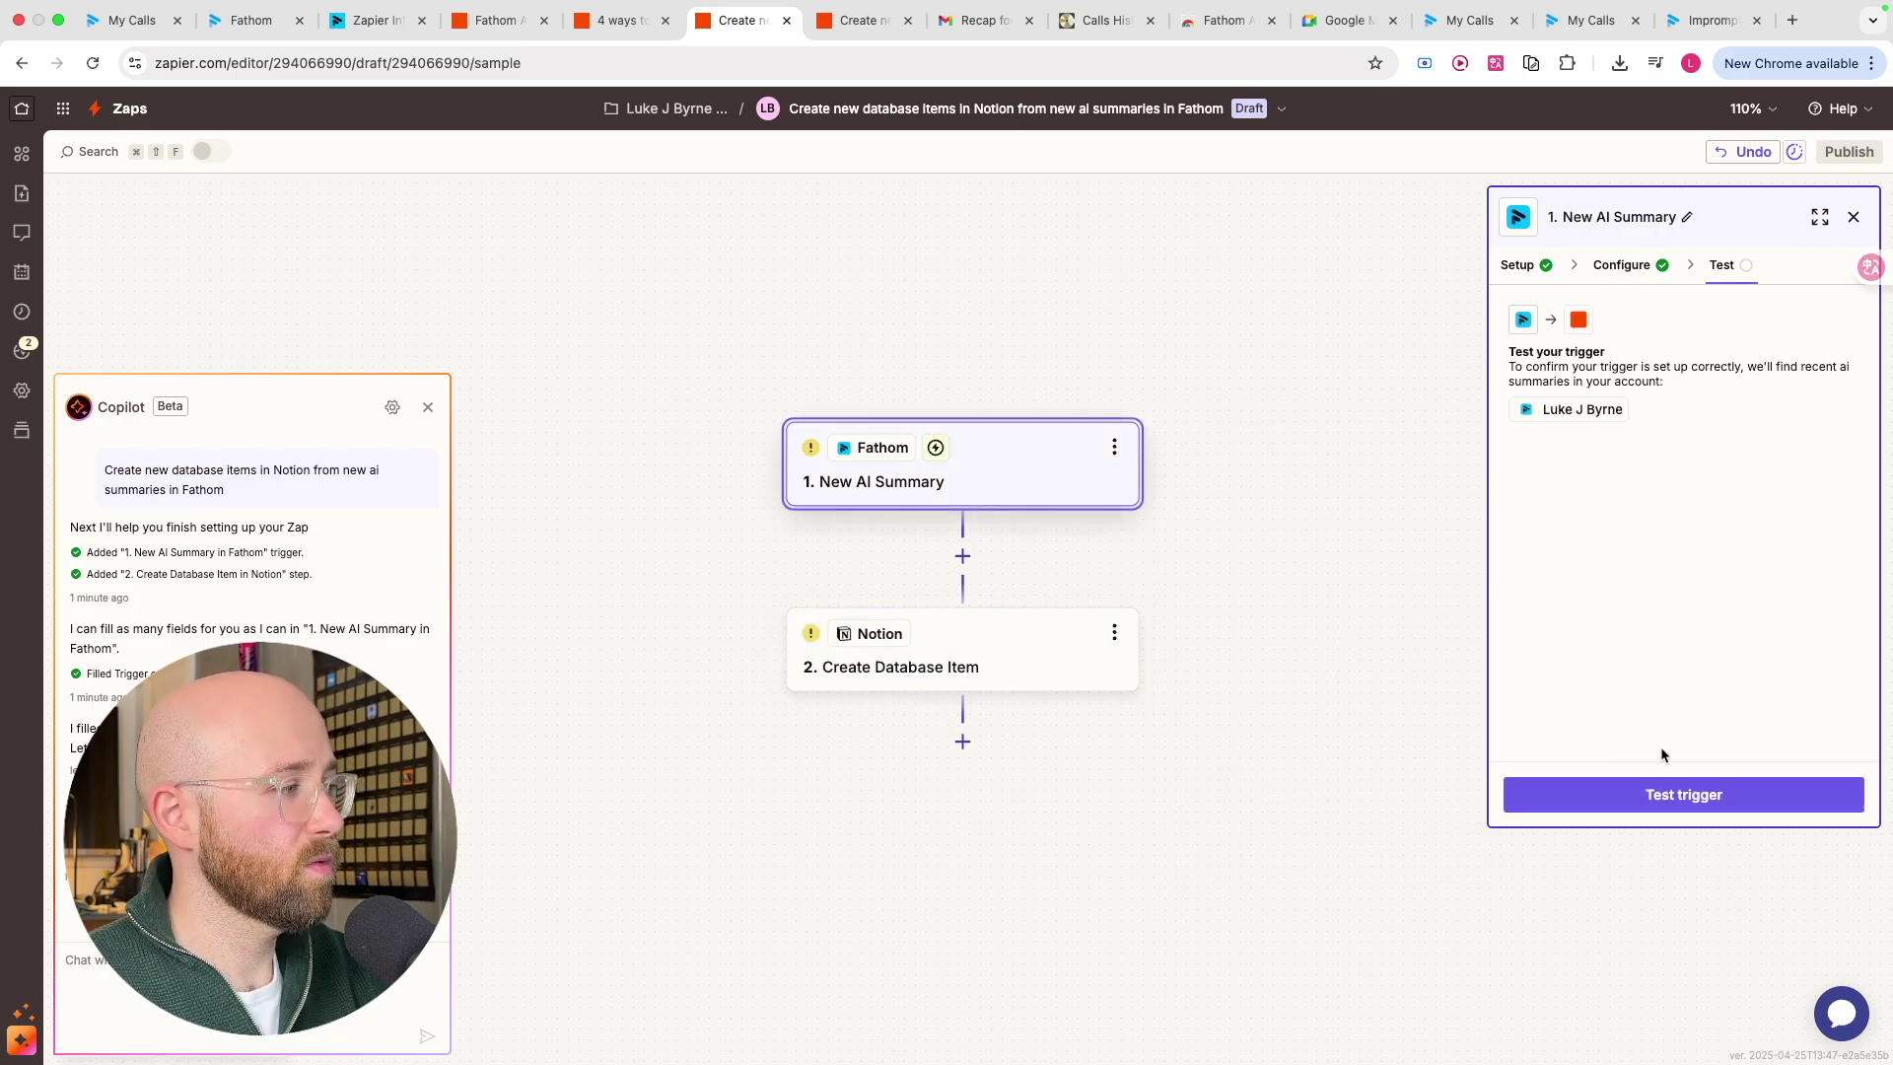
Test the Fathom trigger, keep record AI Summary A, and map Meeting Title into Name
left_click(1650, 797)
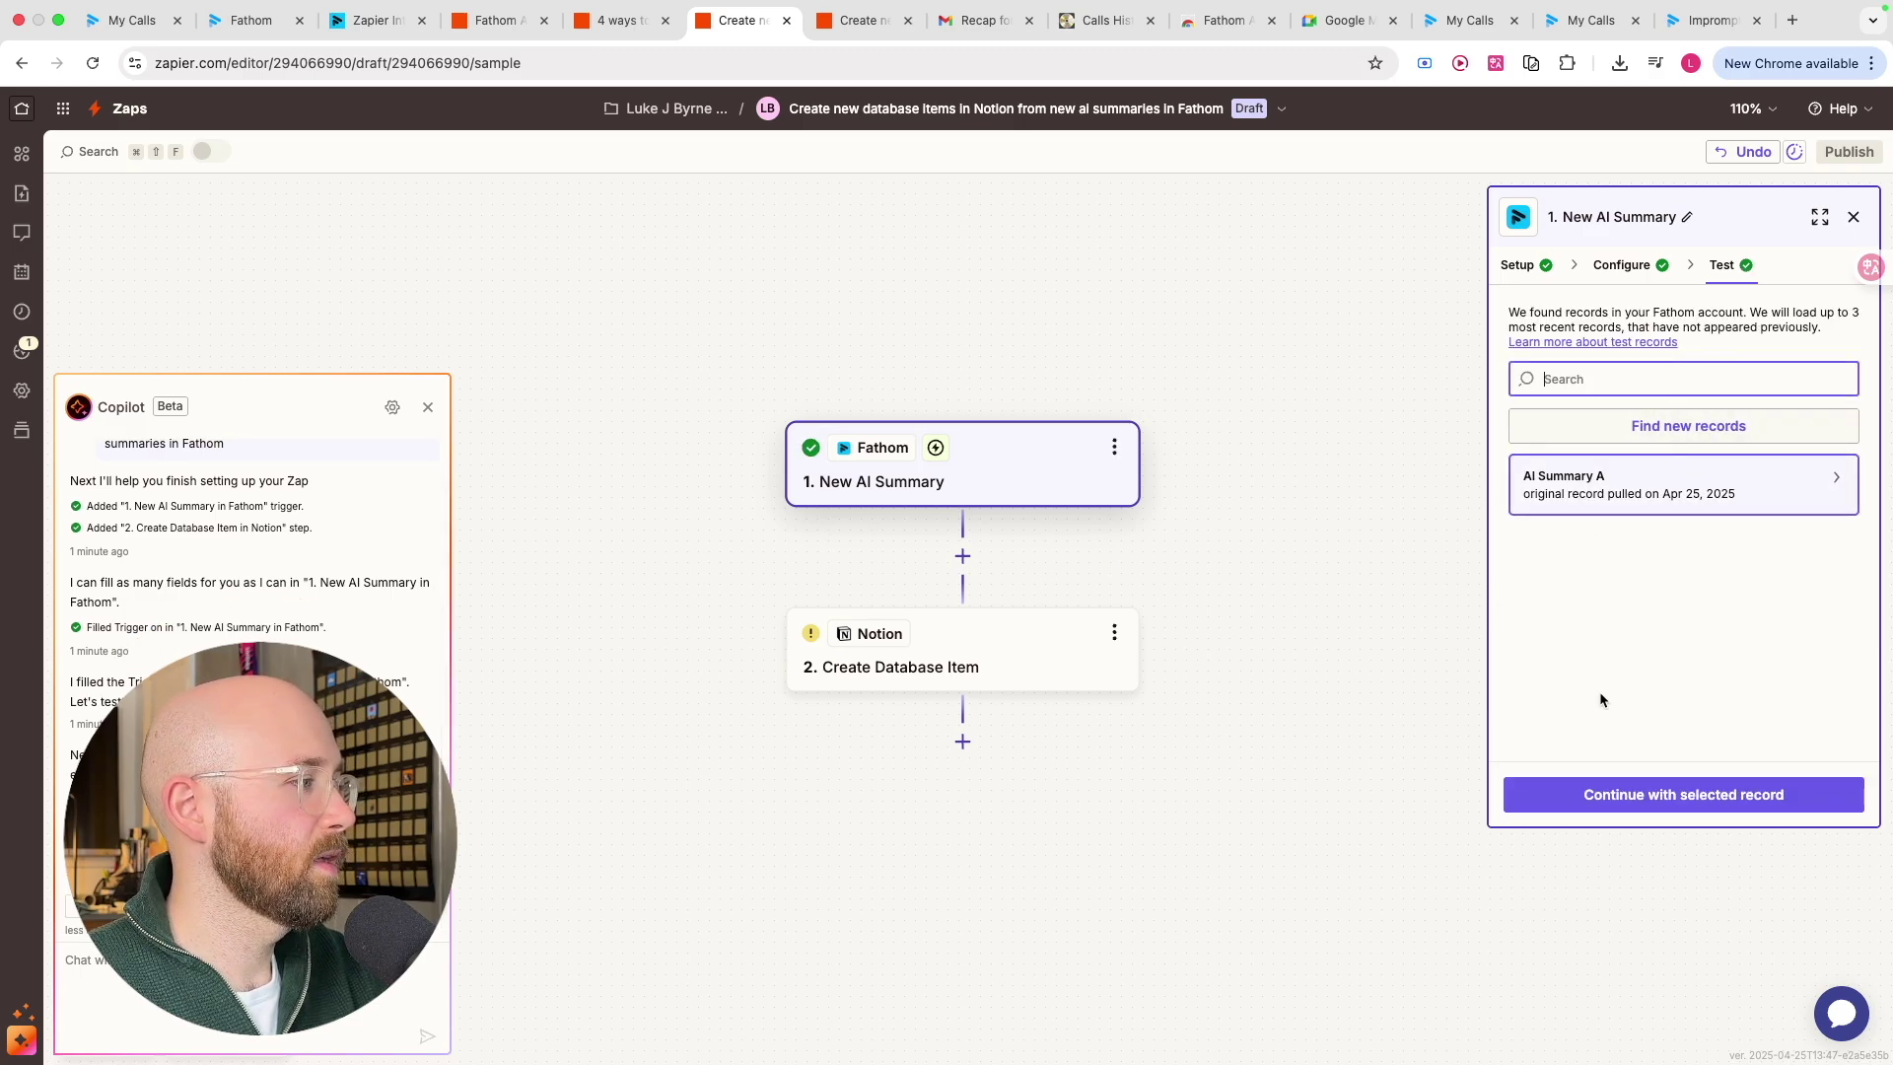
left_click(1604, 793)
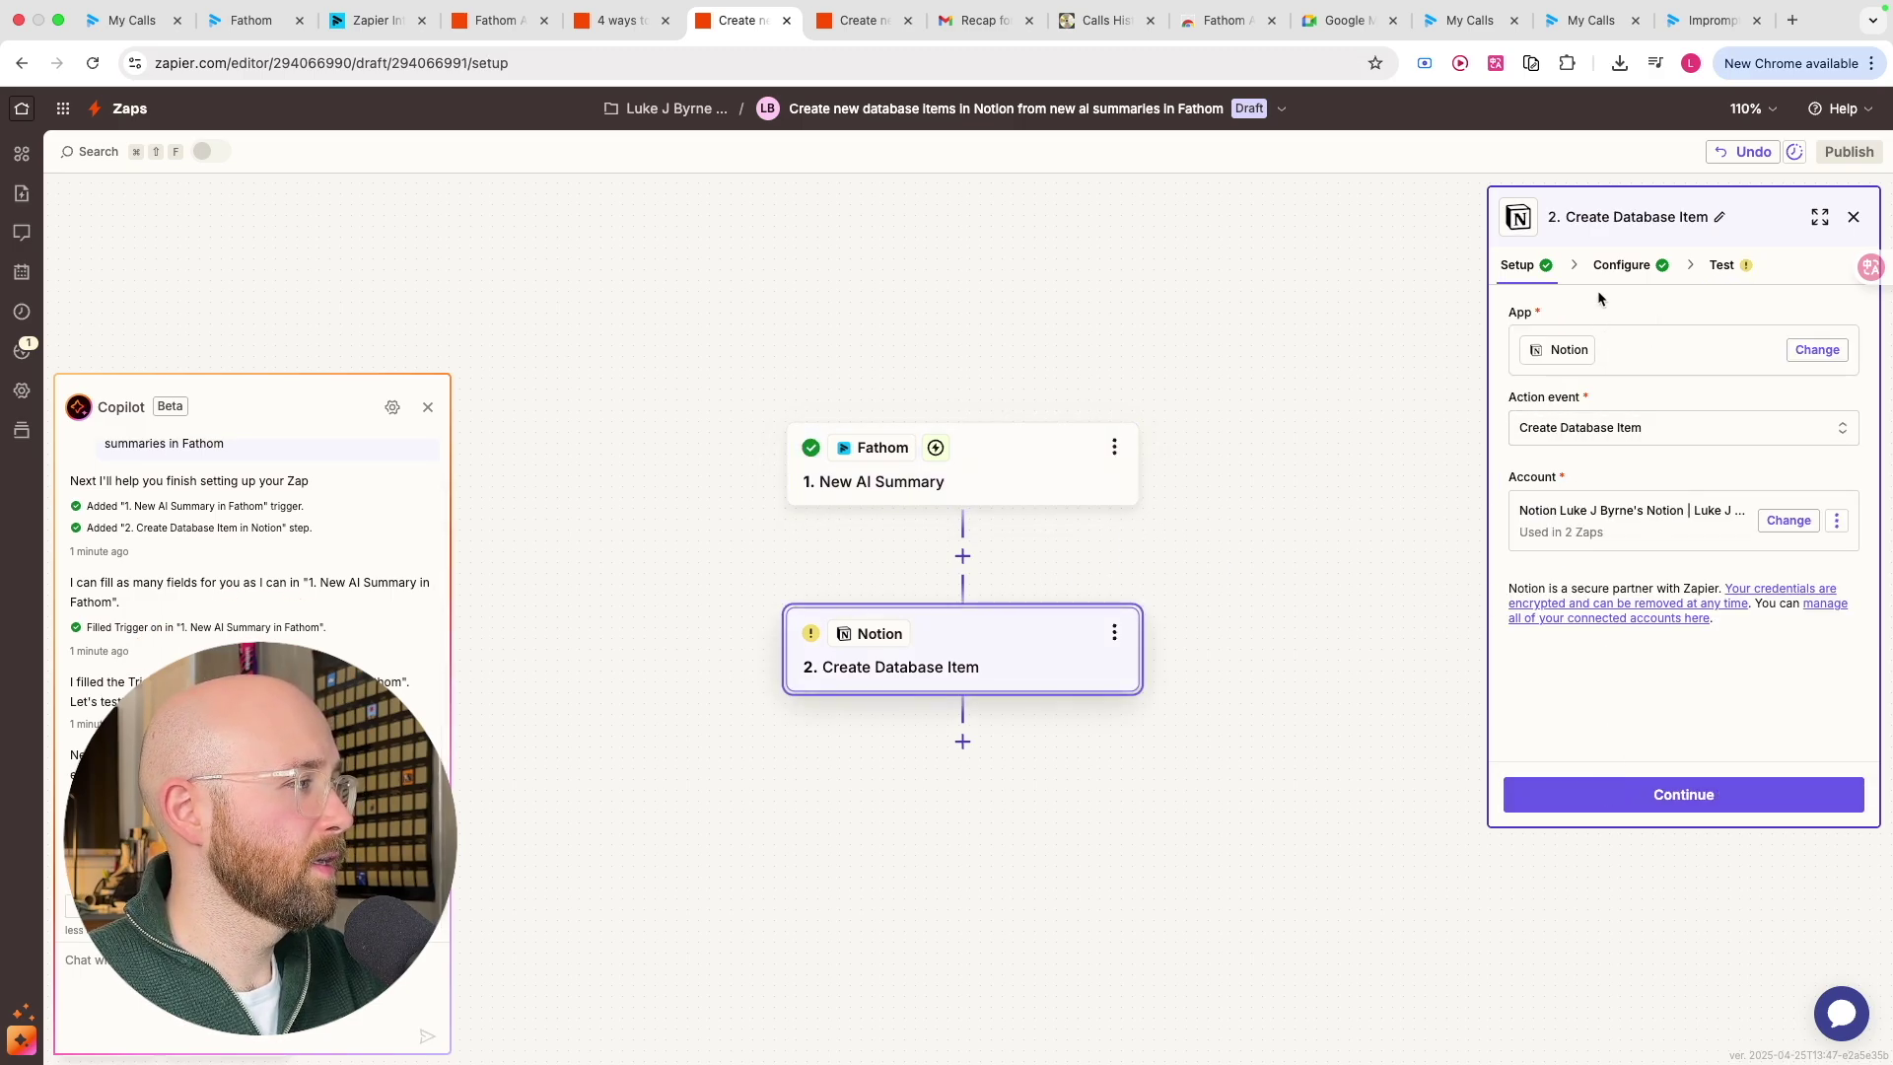
left_click(1625, 267)
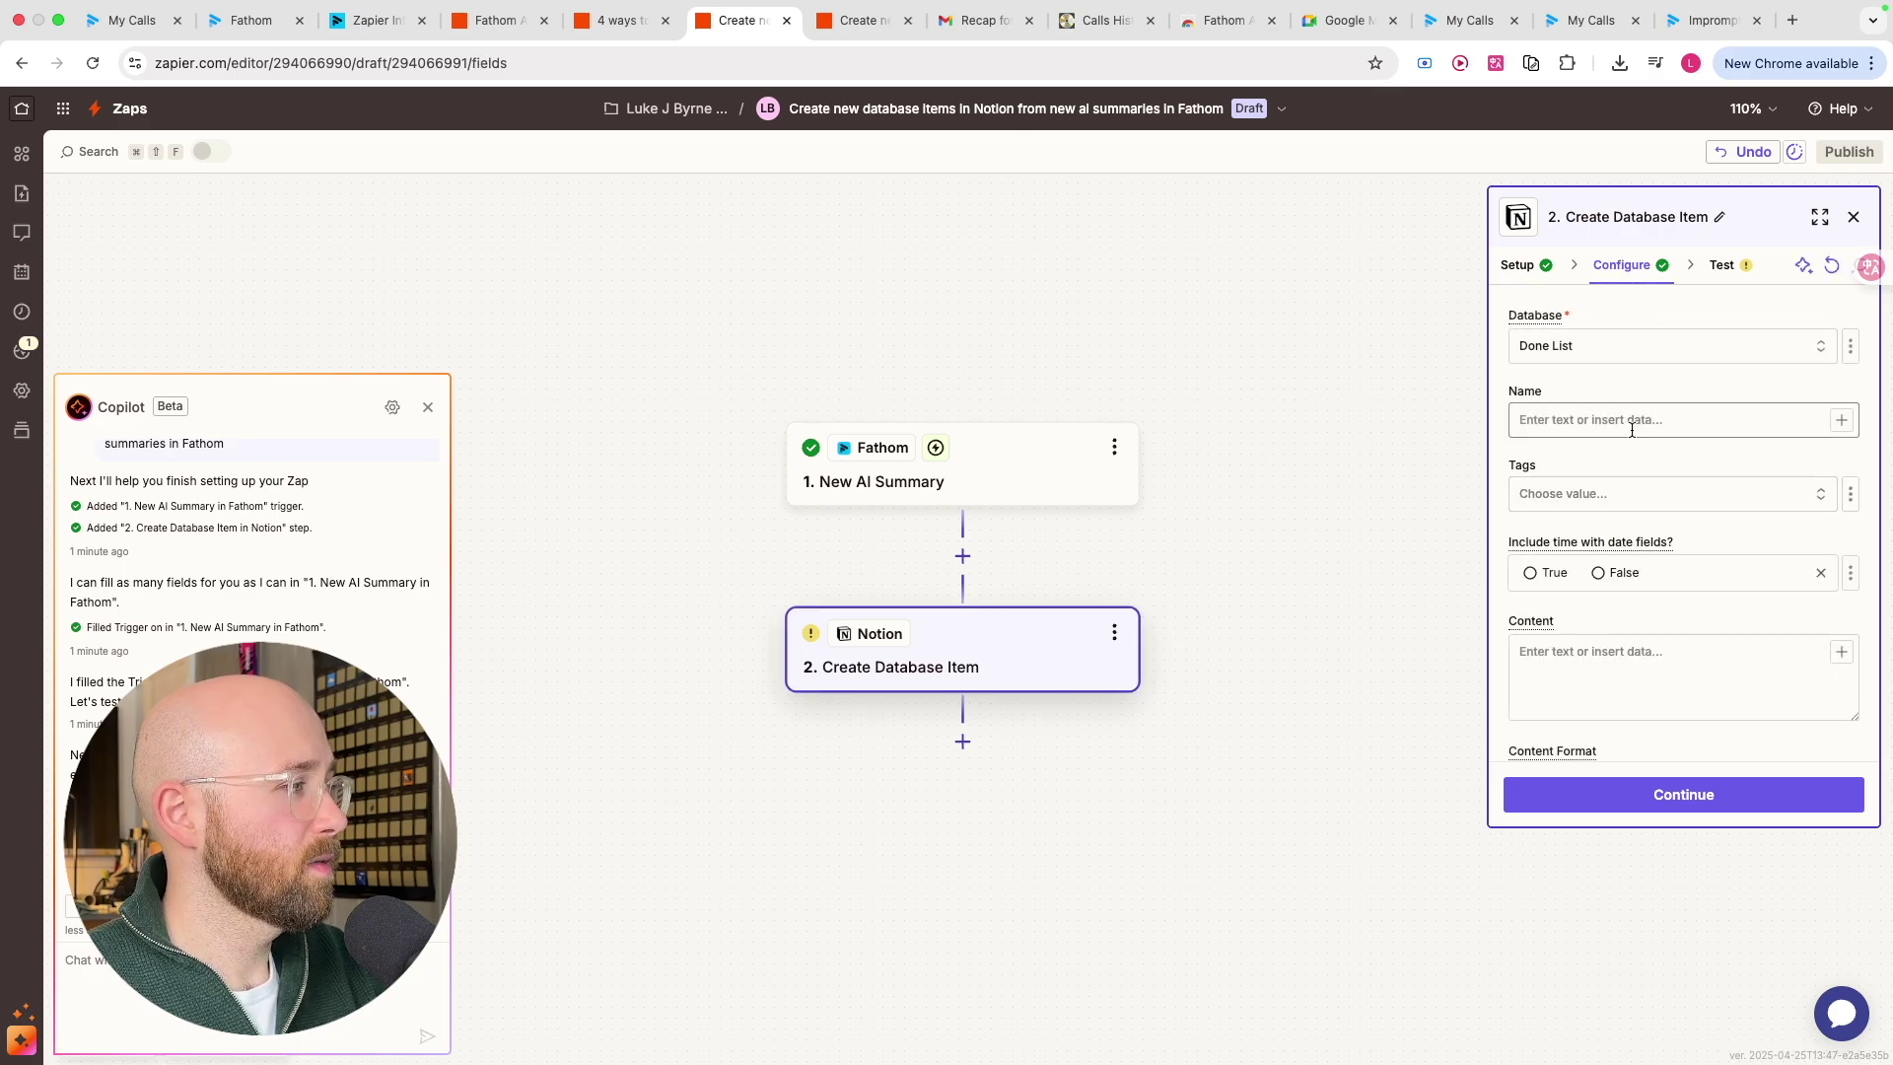
left_click(1628, 423)
type("/")
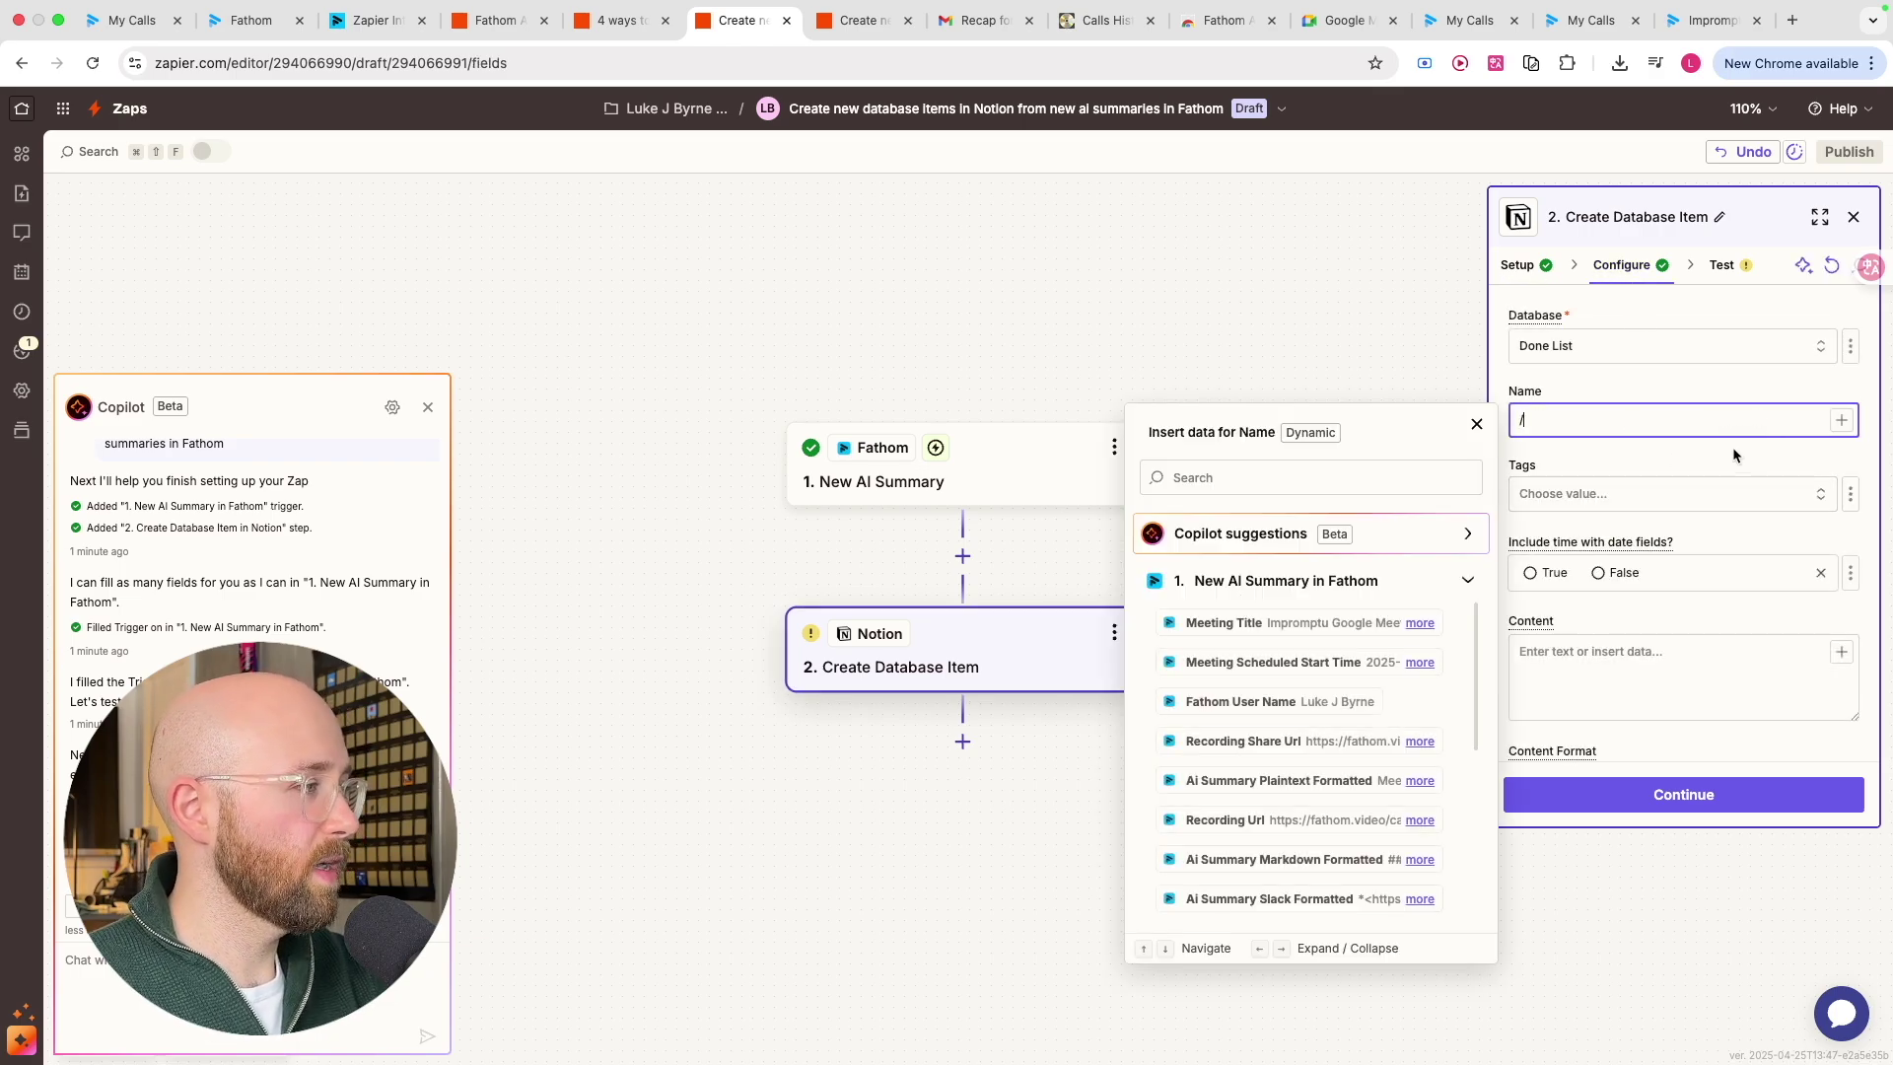
left_click(1290, 625)
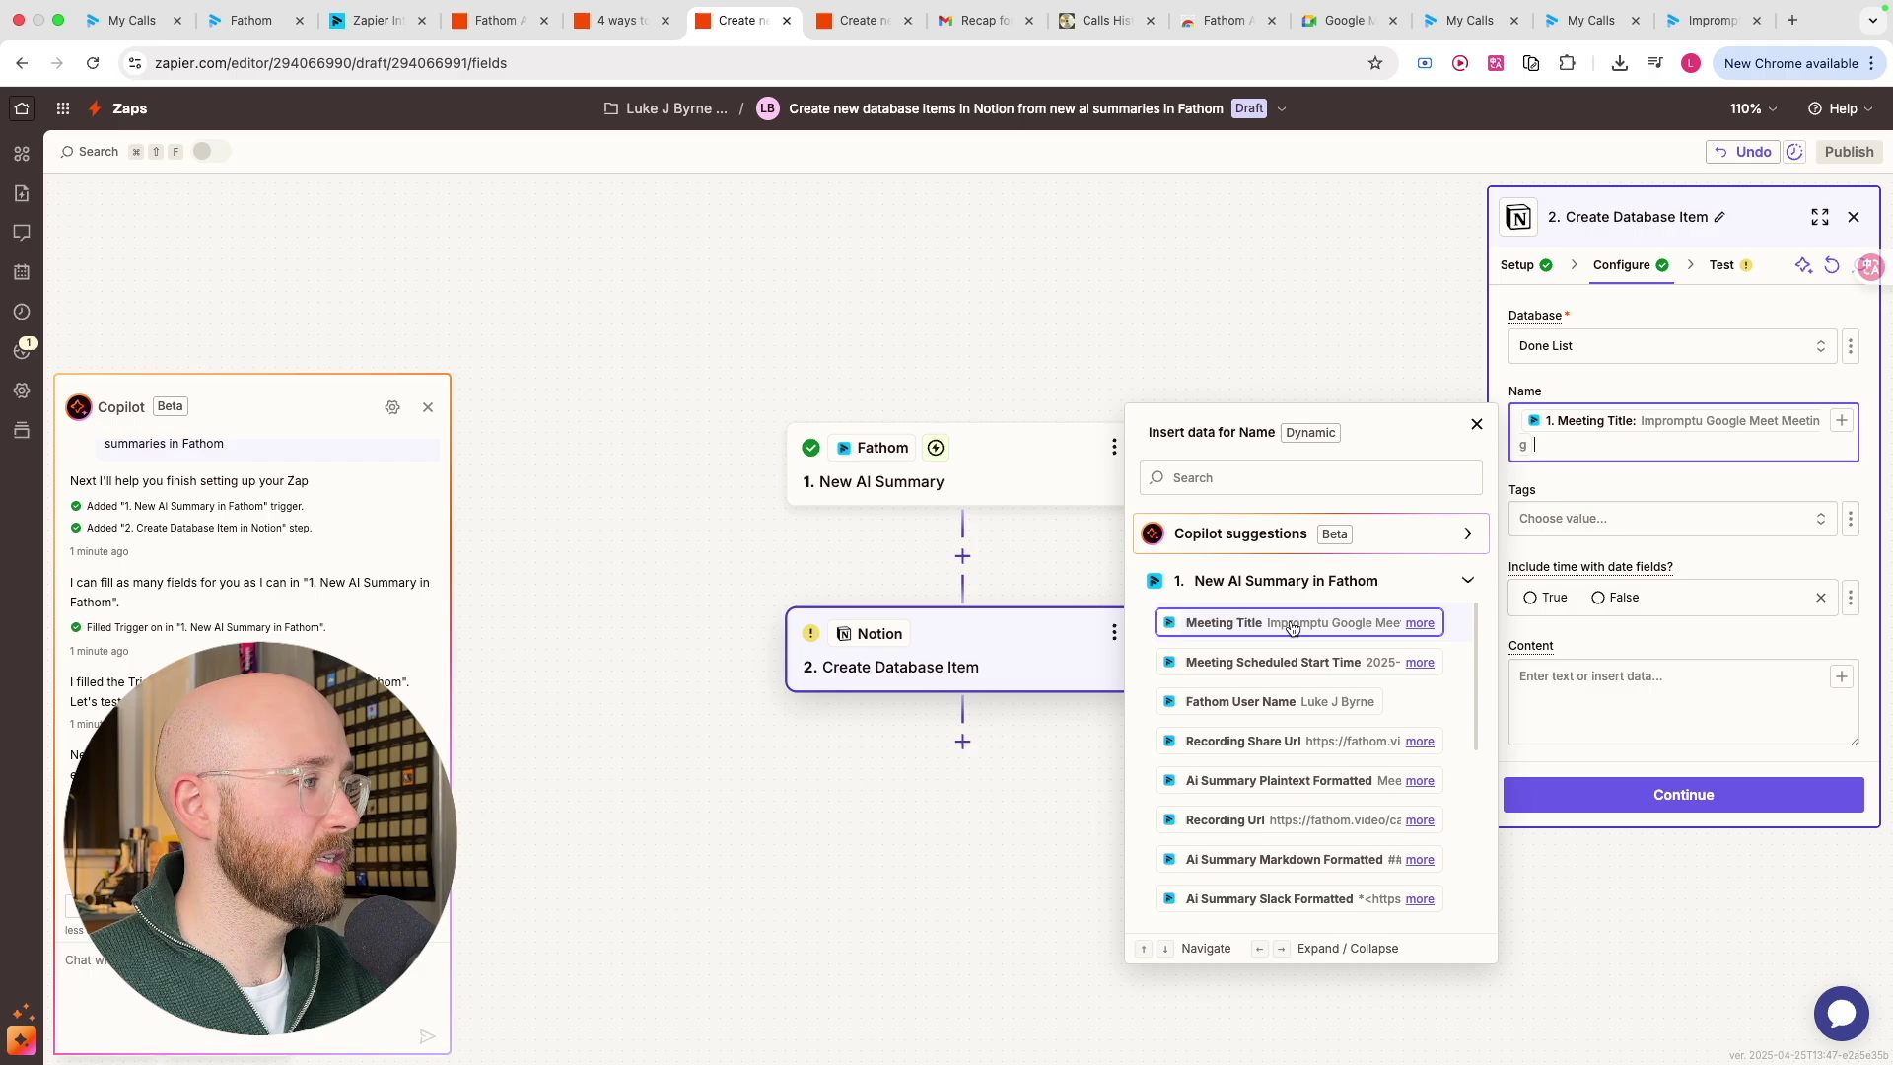
Include time on dates and map Meeting Scheduled Start Time into Start Date and Time
left_click(1532, 599)
scroll(1538, 552, "down", 1)
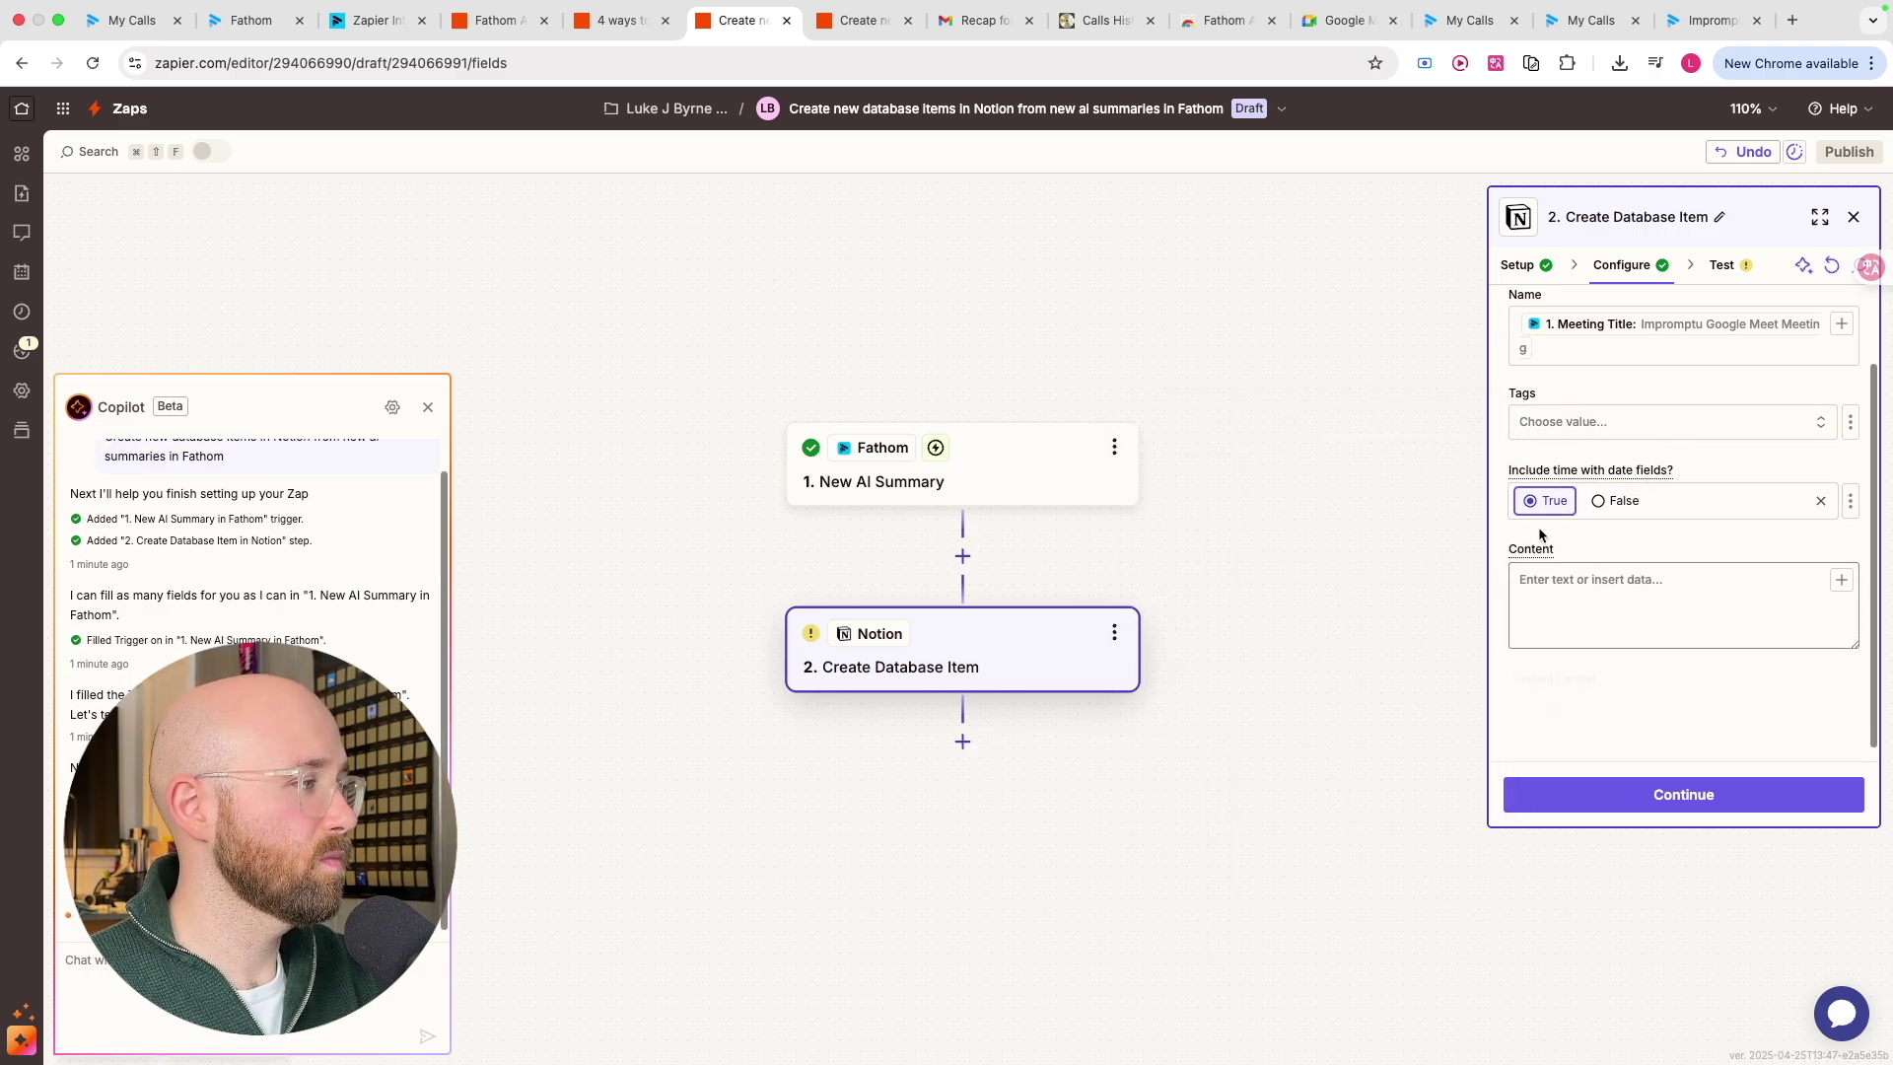
left_click(1592, 610)
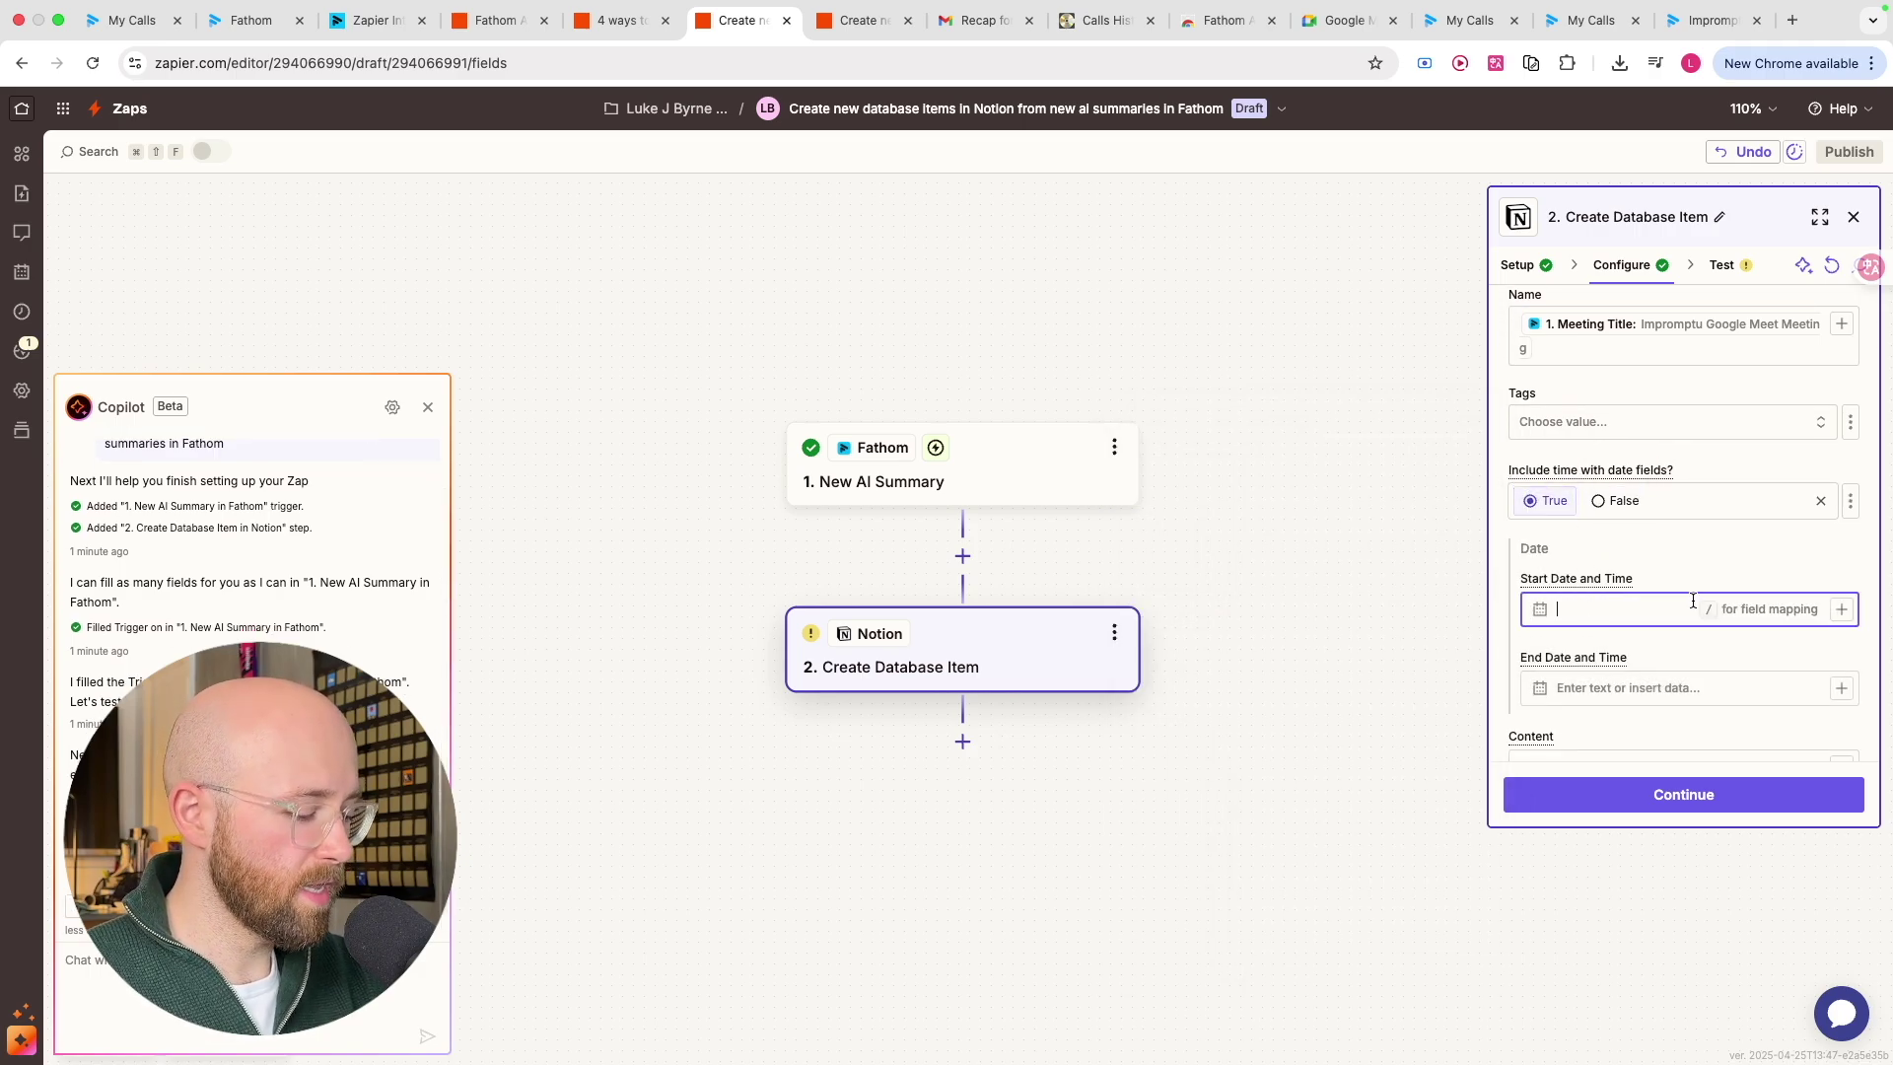
type("/date")
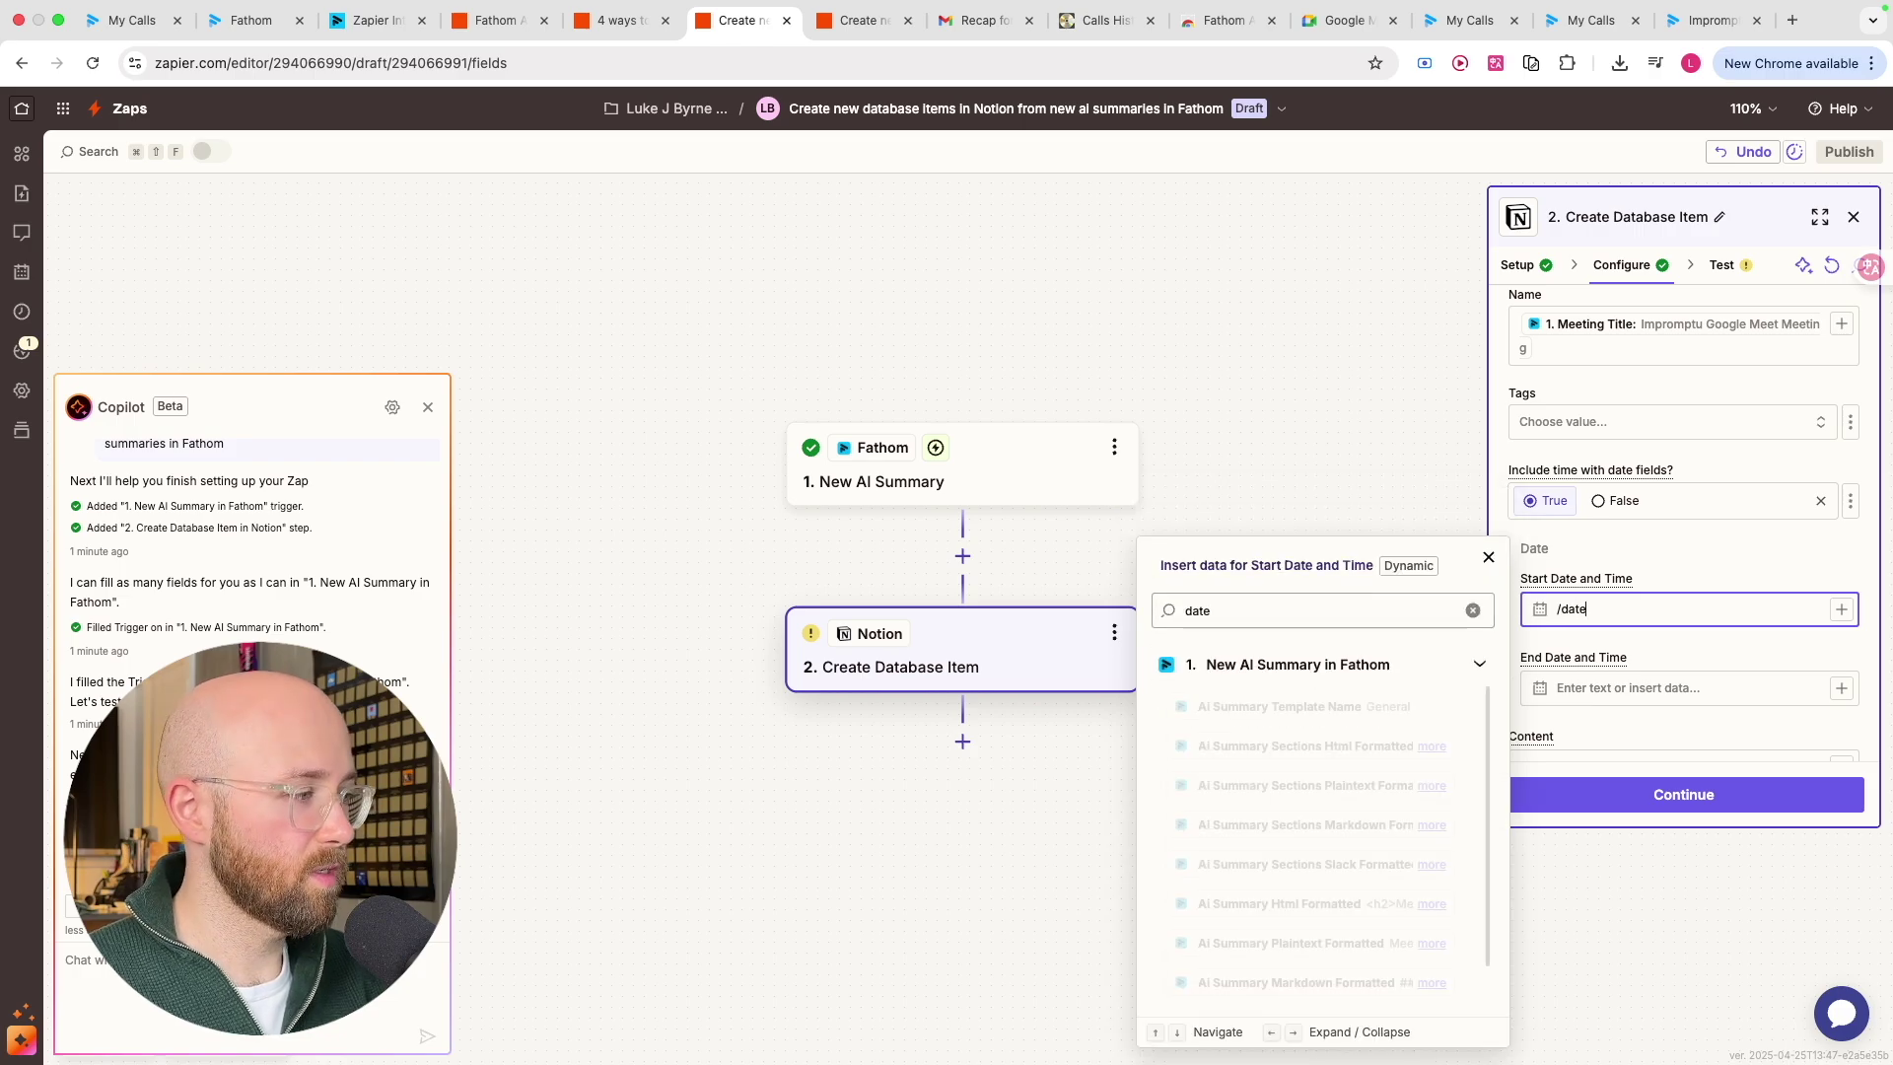
left_click(1241, 619)
type("start")
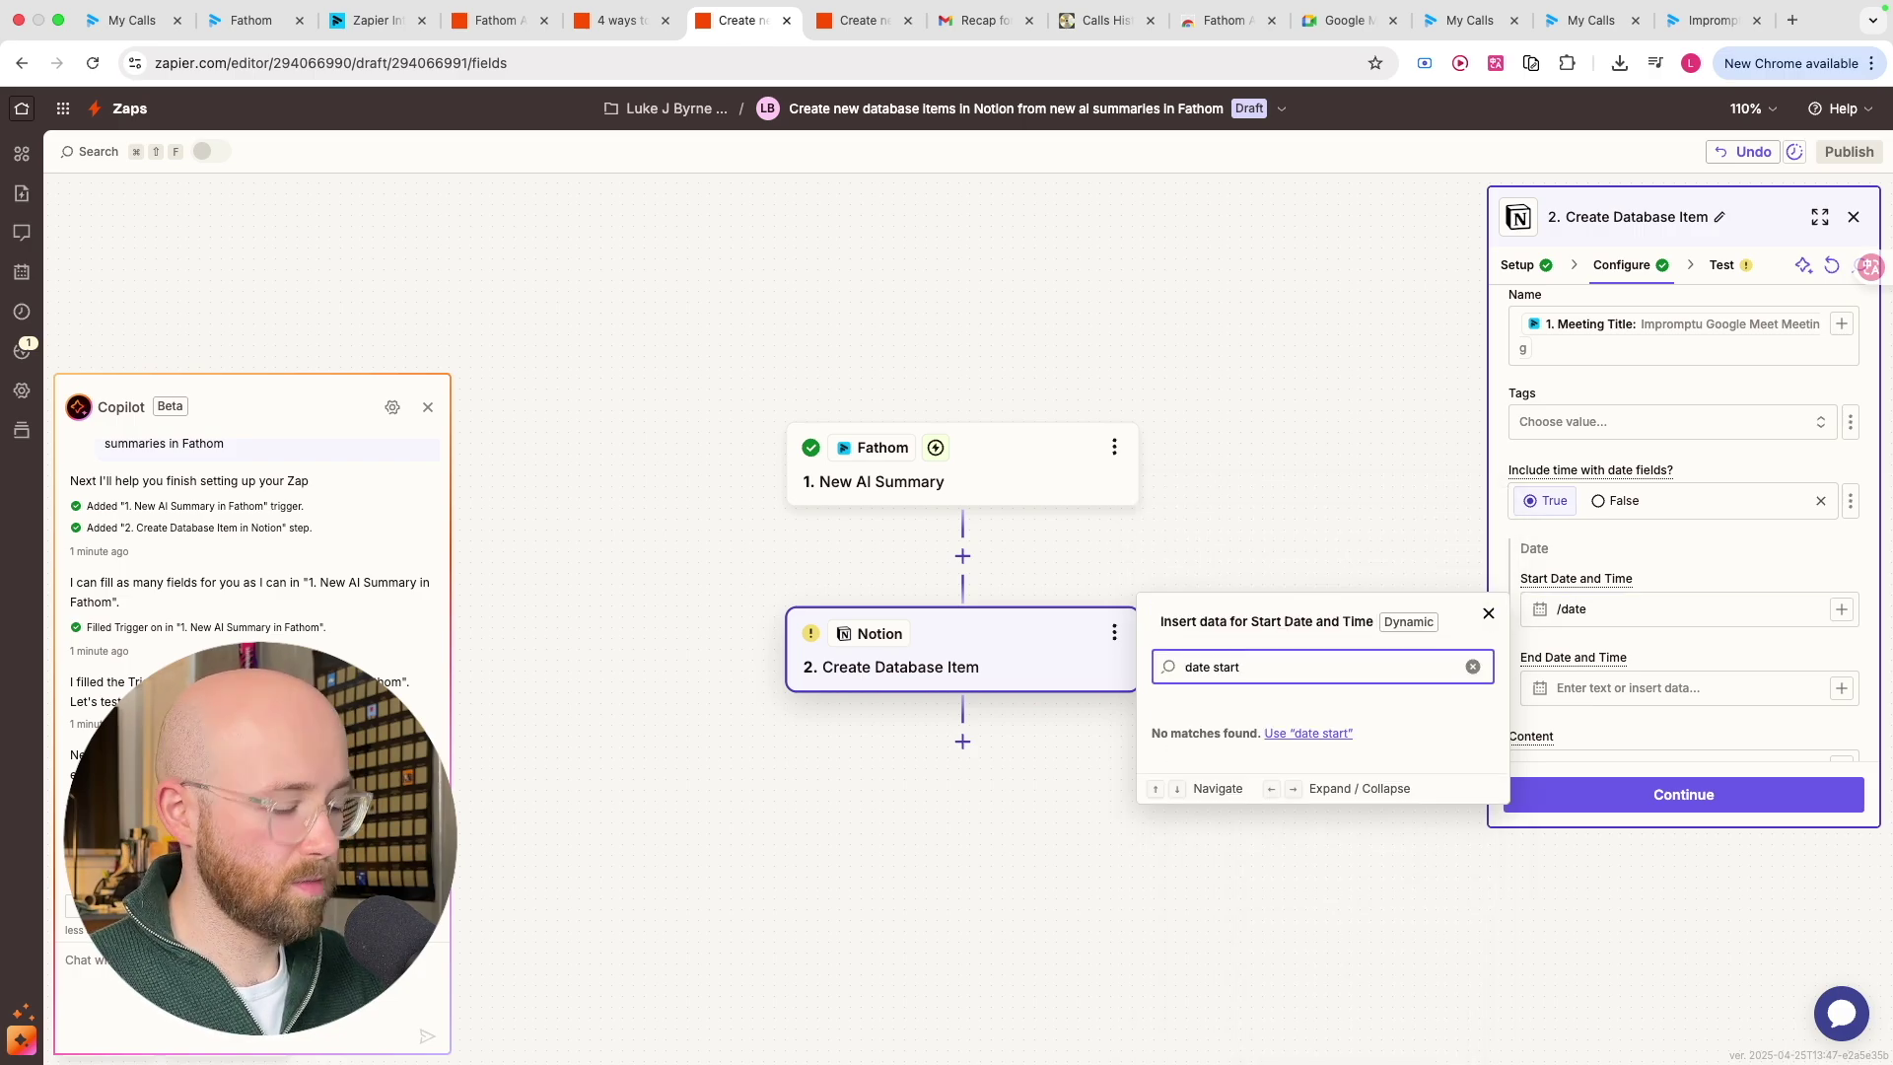
key("super+a")
type("start")
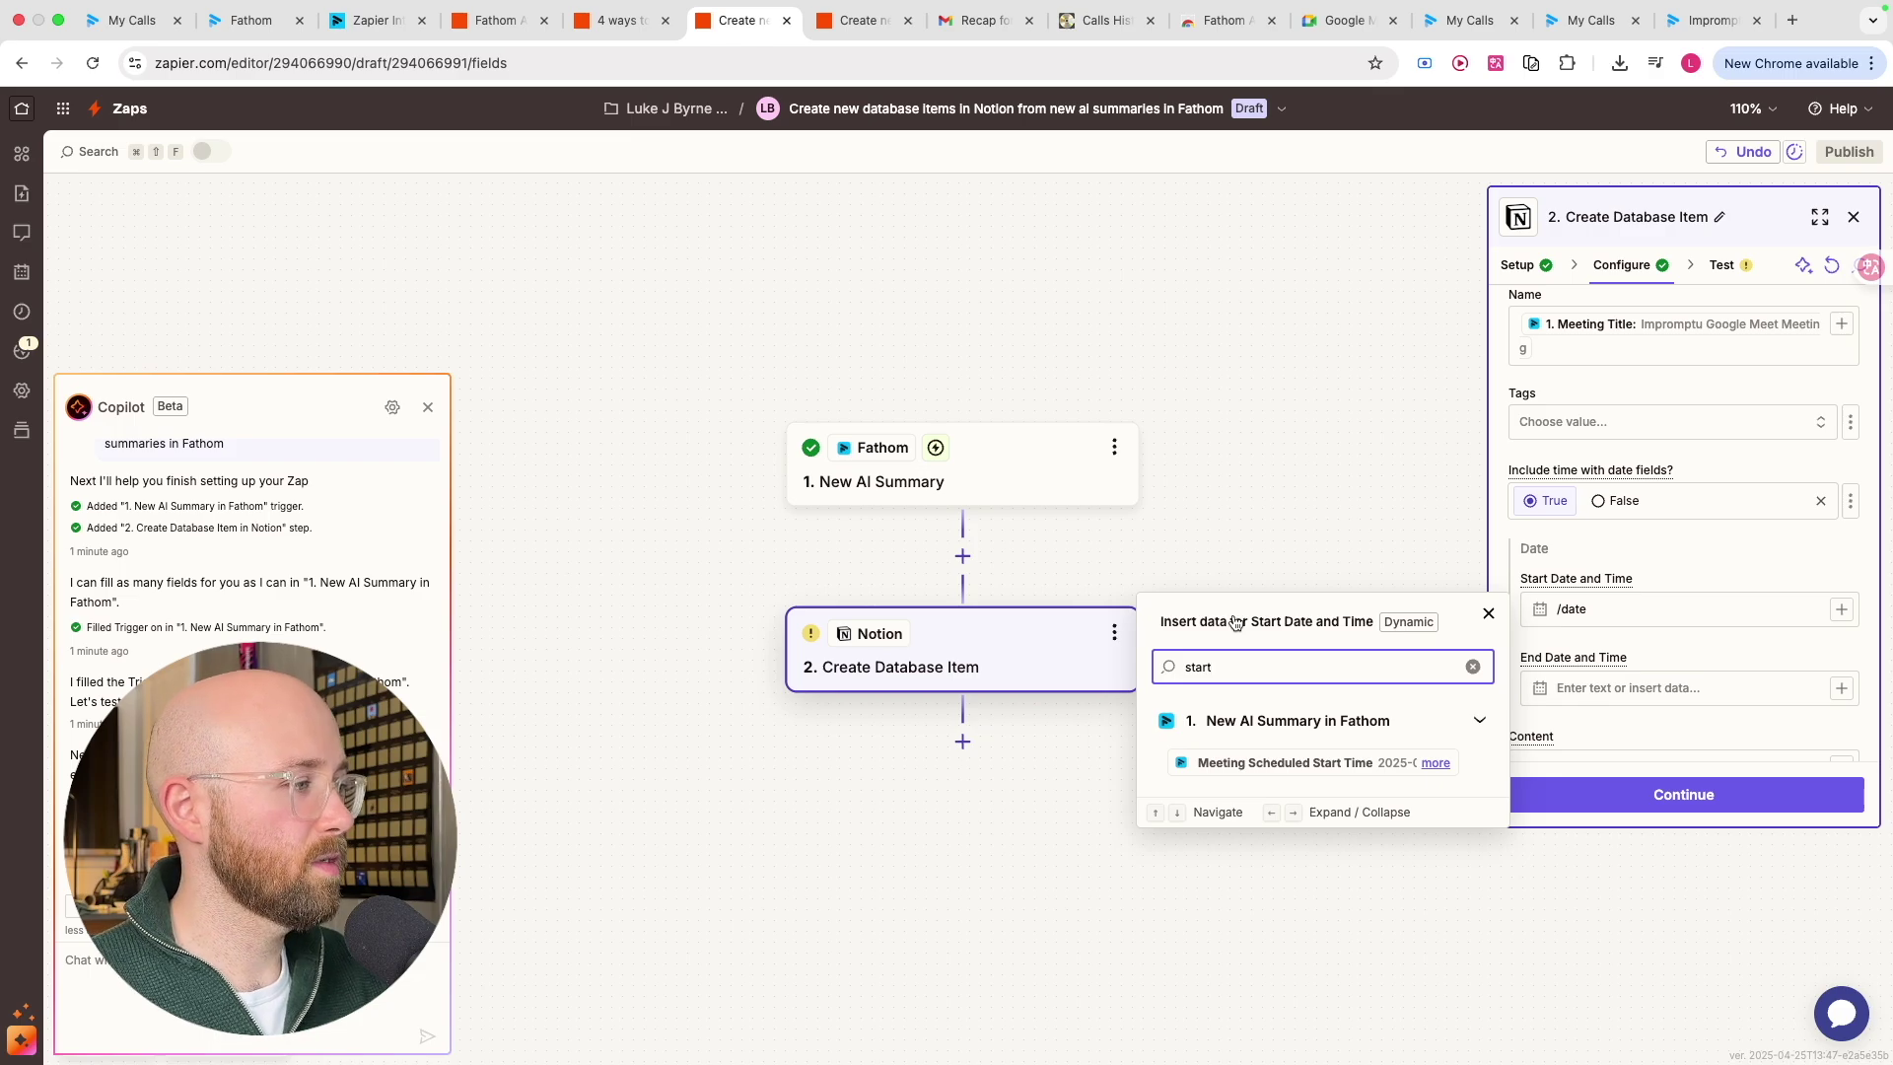
left_click(1272, 762)
scroll(1748, 628, "down", 2)
scroll(1748, 628, "down", 2)
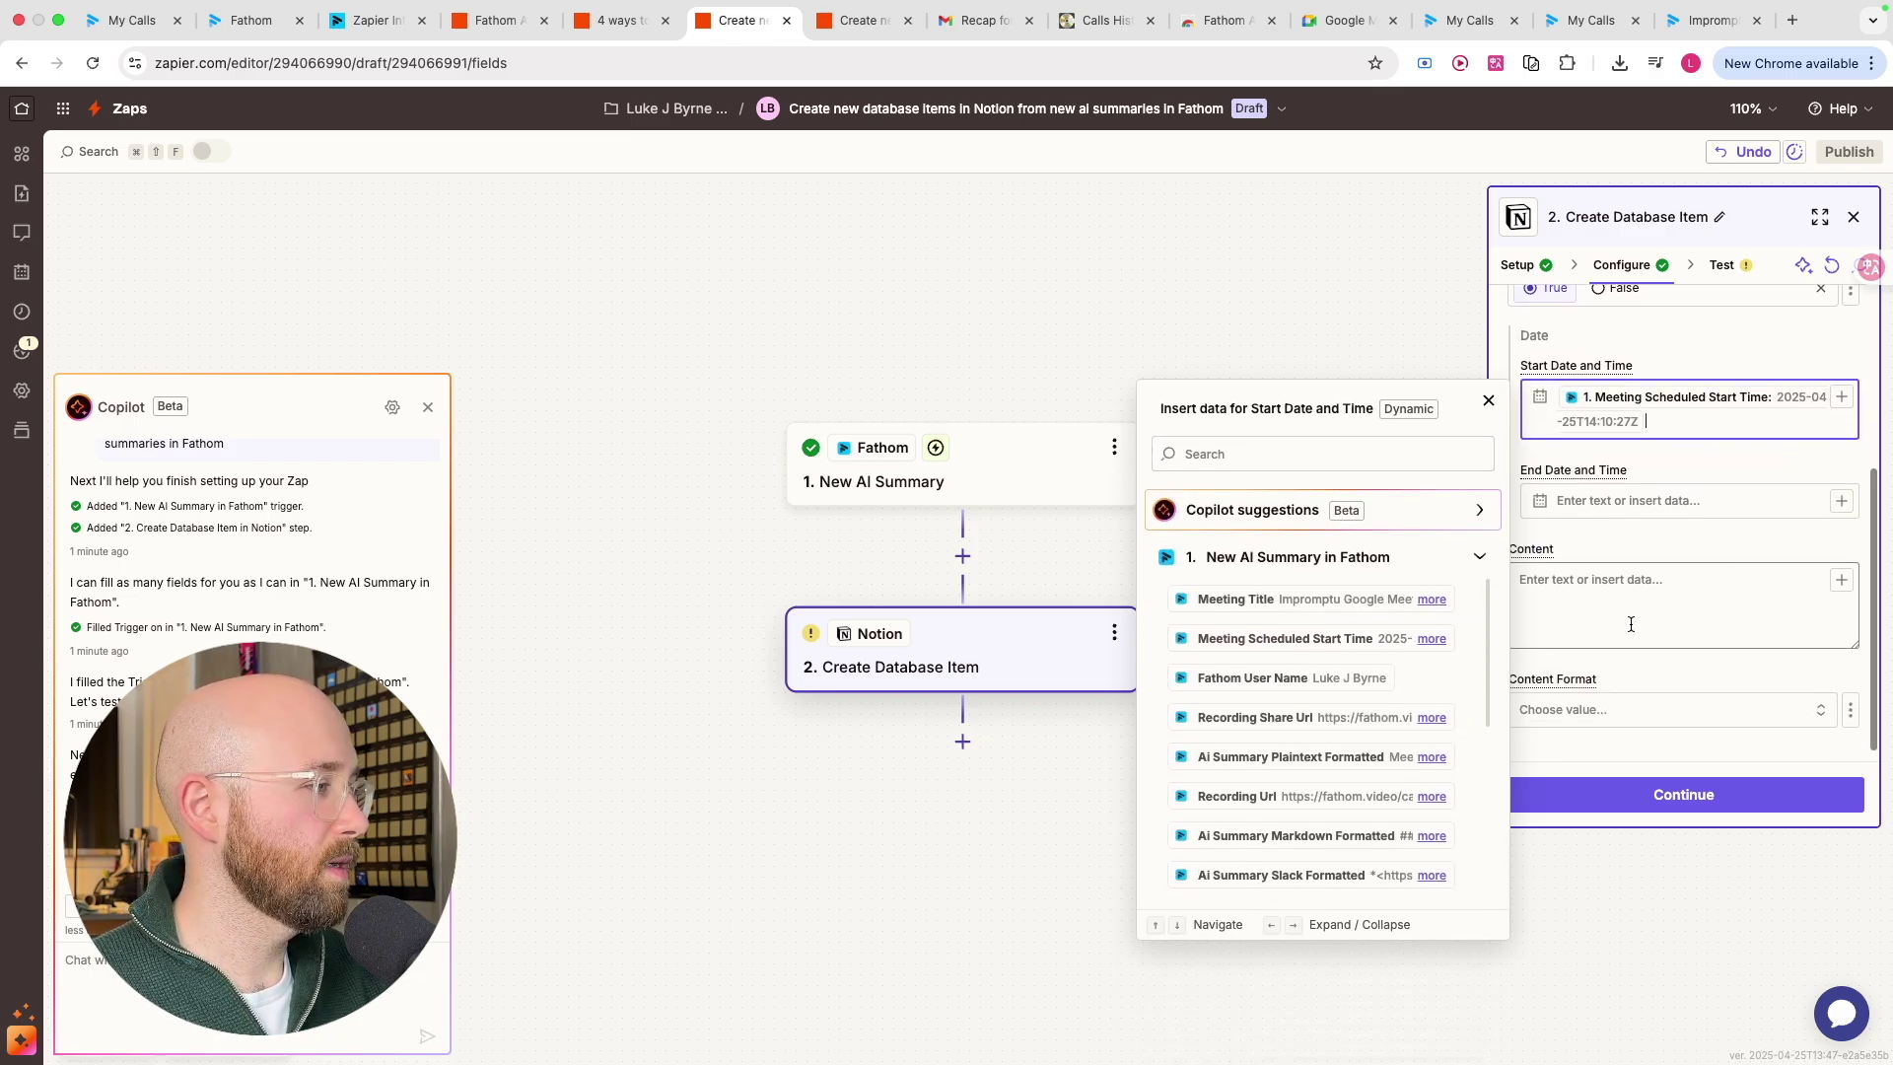
left_click(1658, 646)
Map Ai Summary Plaintext Formatted into the page content and send a test item to Notion
left_click(1587, 627)
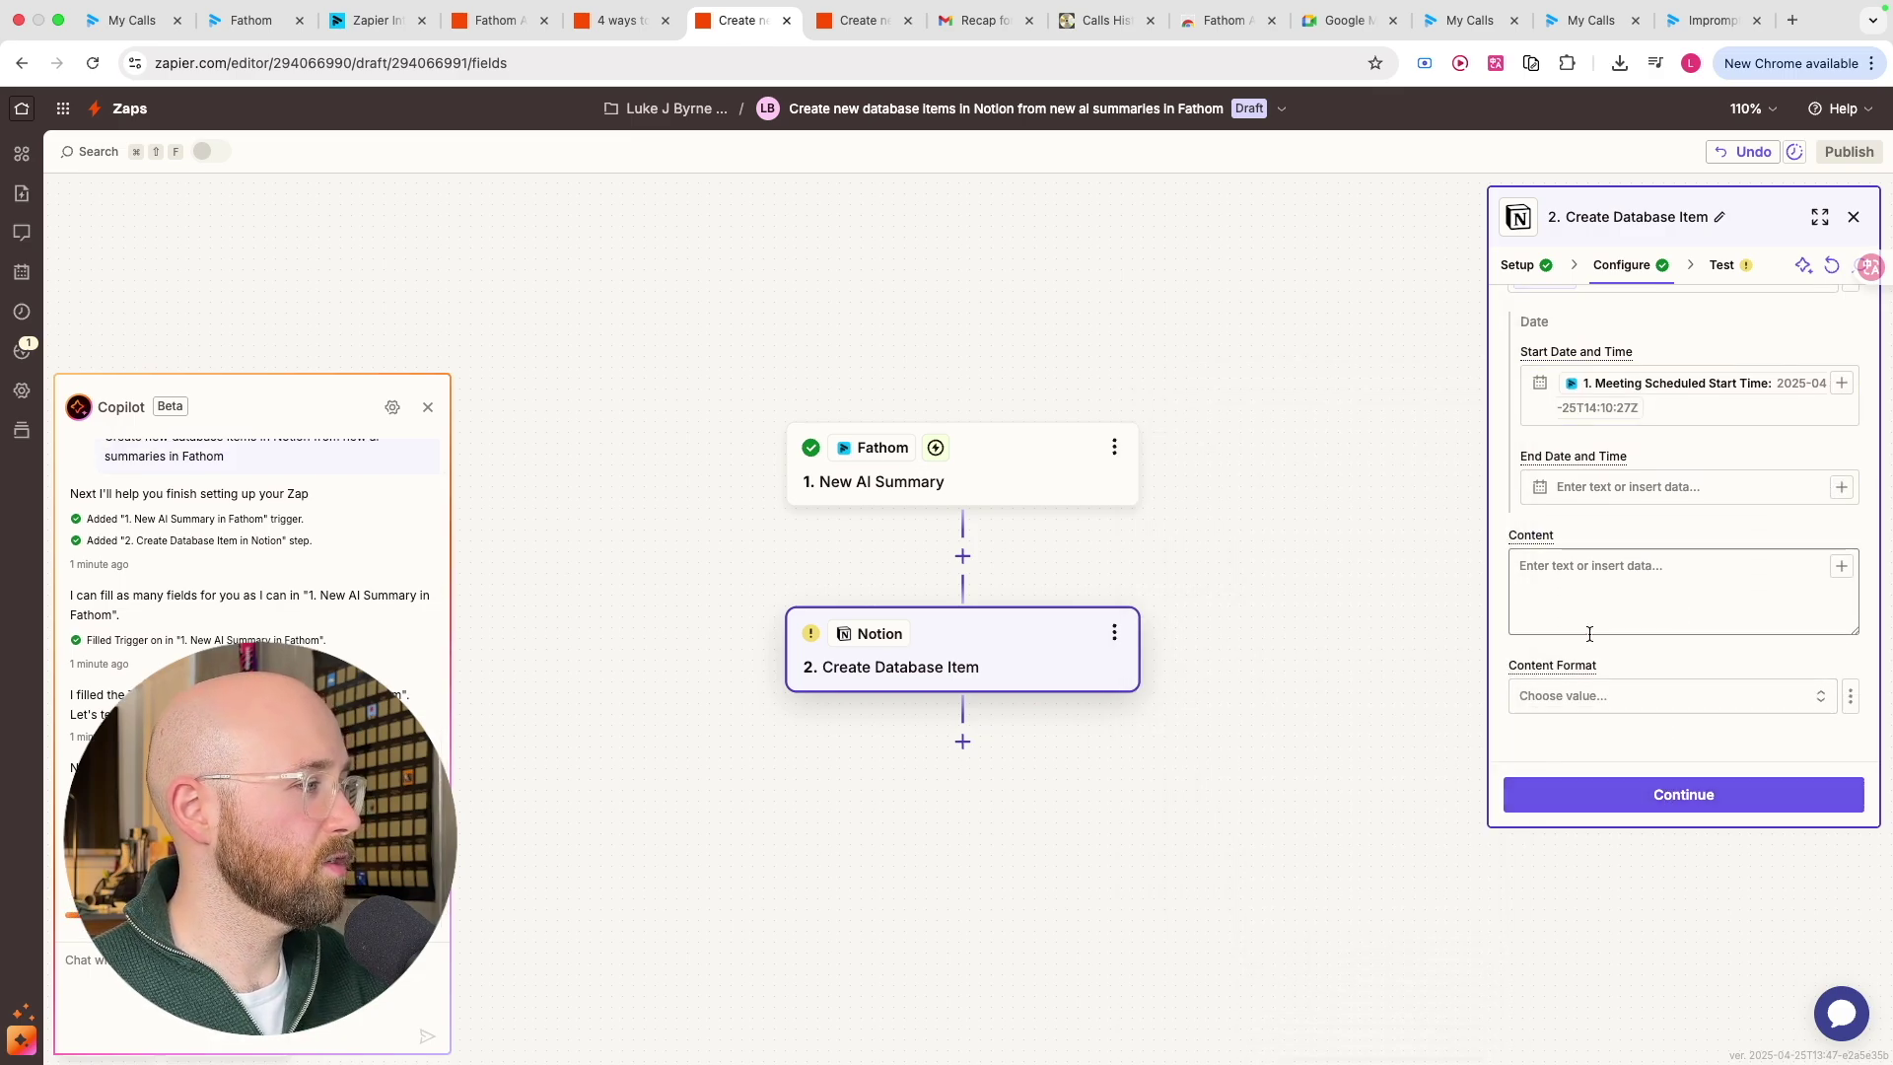
type("/")
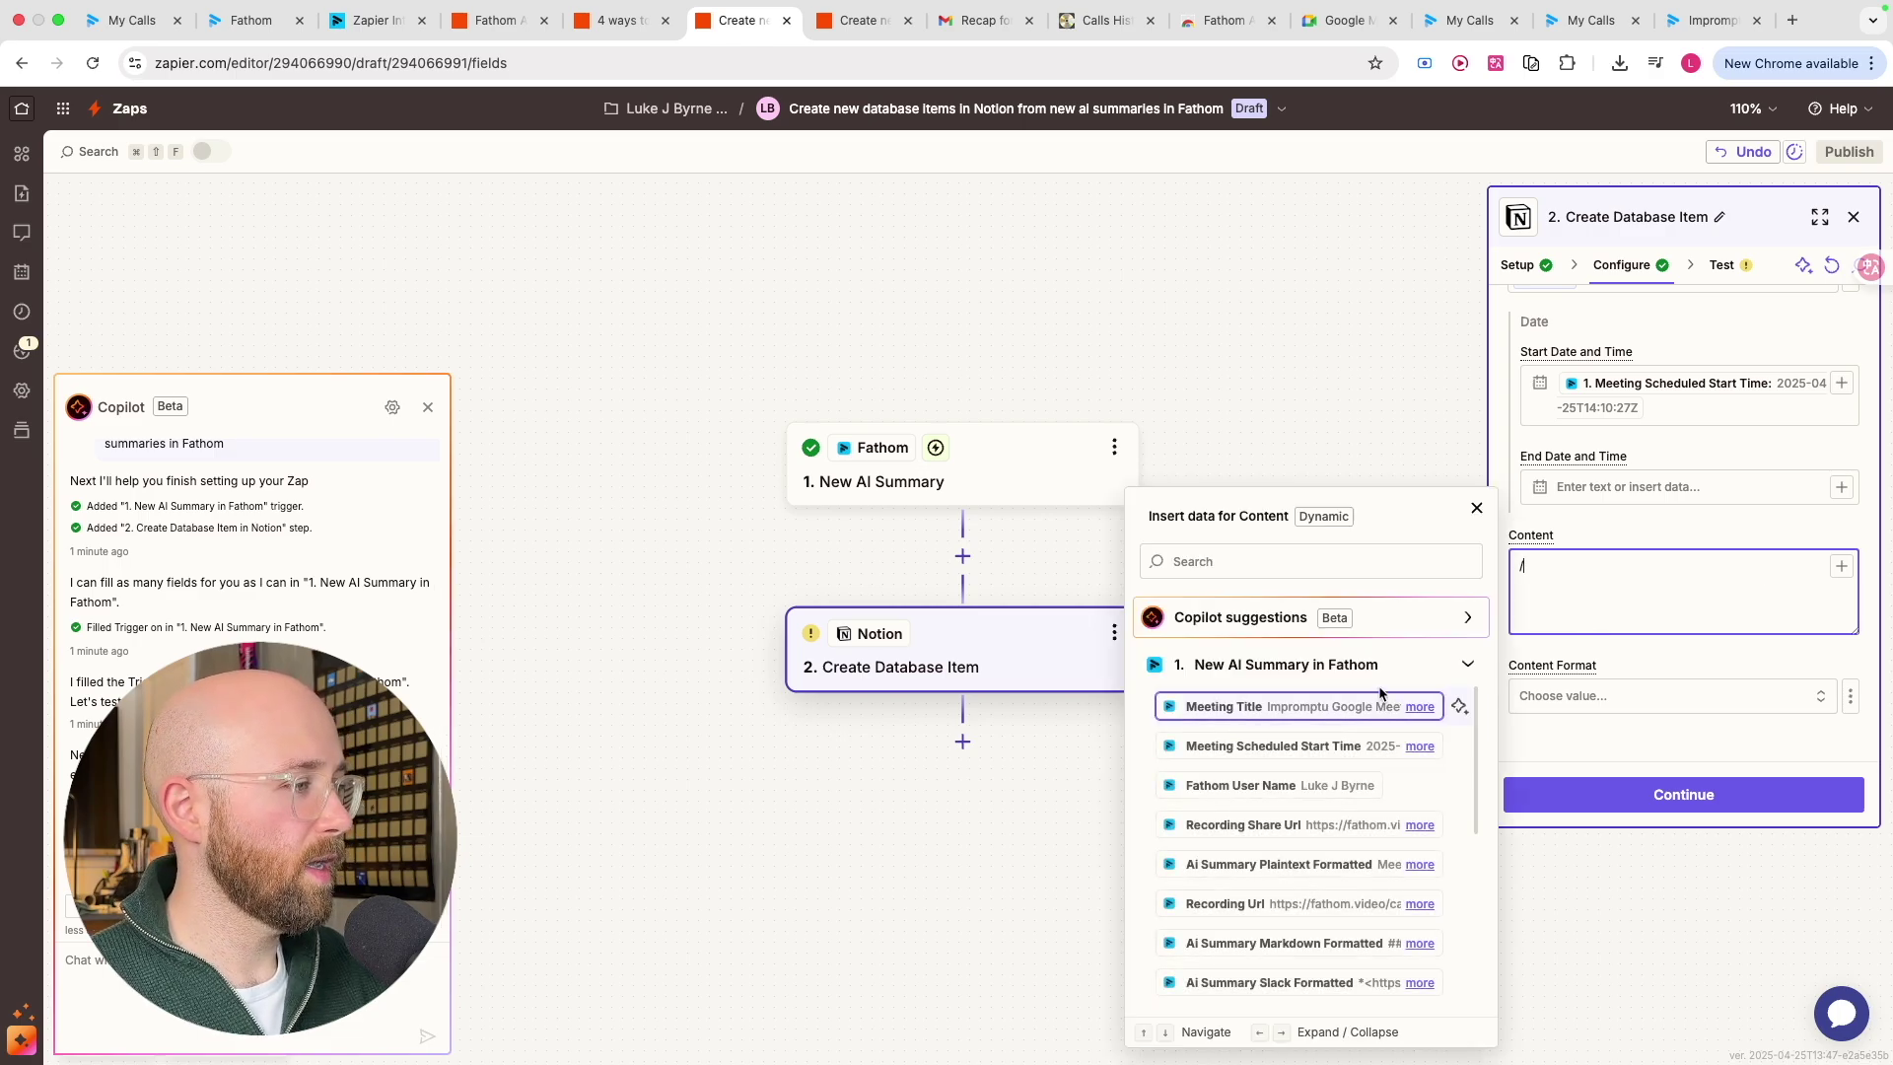
scroll(1308, 778, "down", 2)
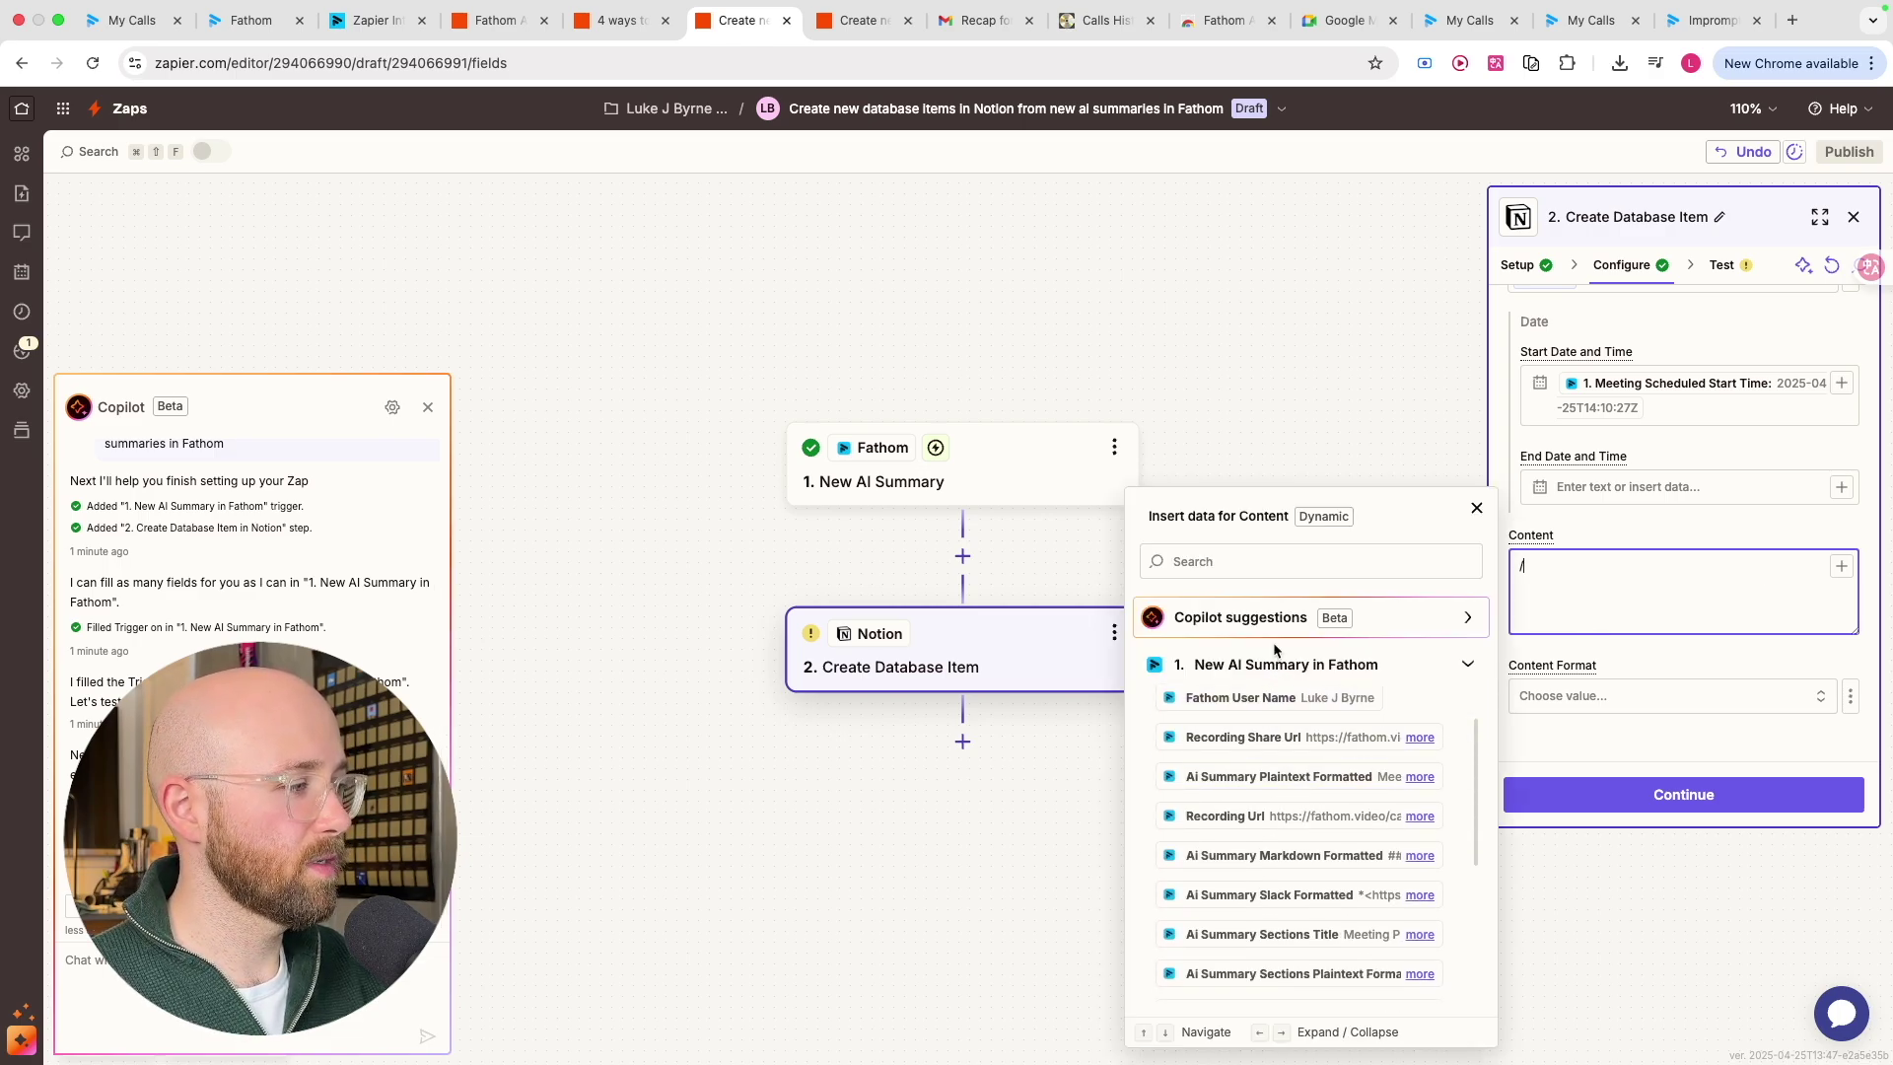
left_click(1252, 784)
left_click(1665, 795)
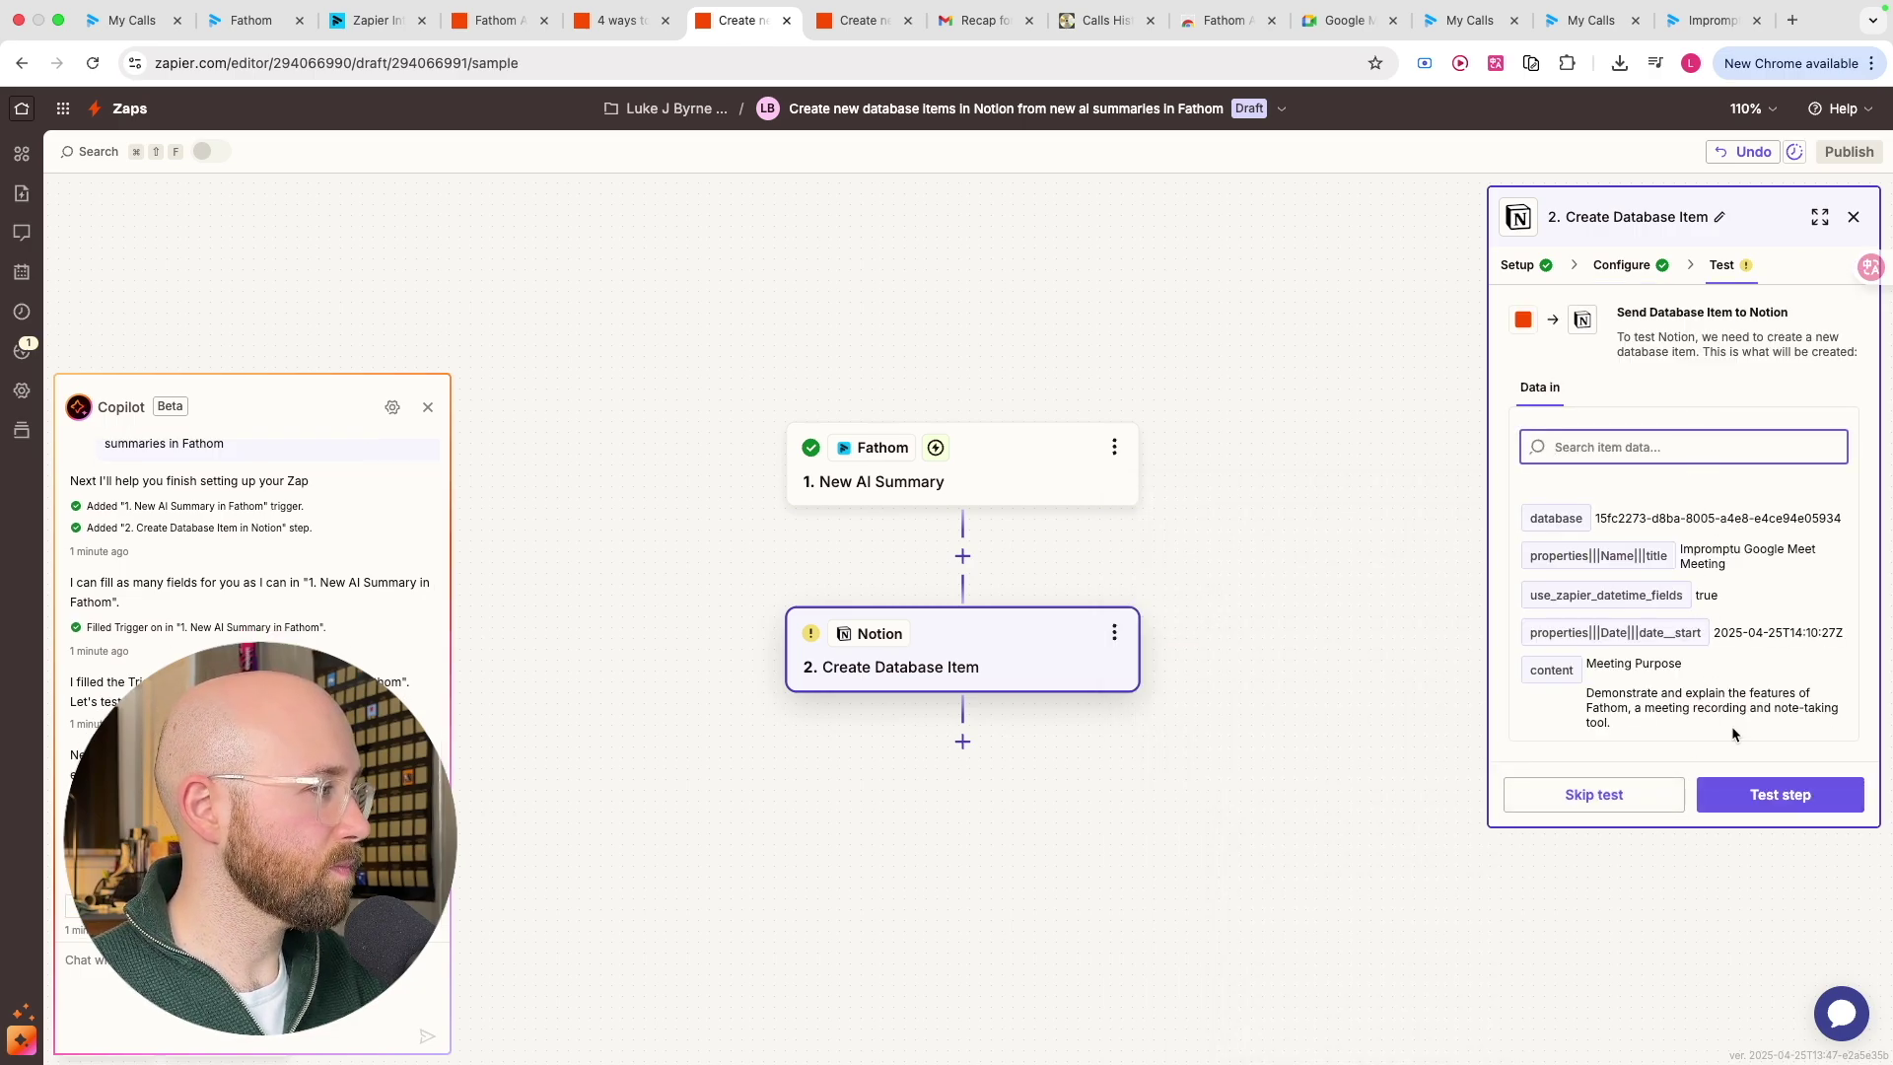
left_click(1756, 794)
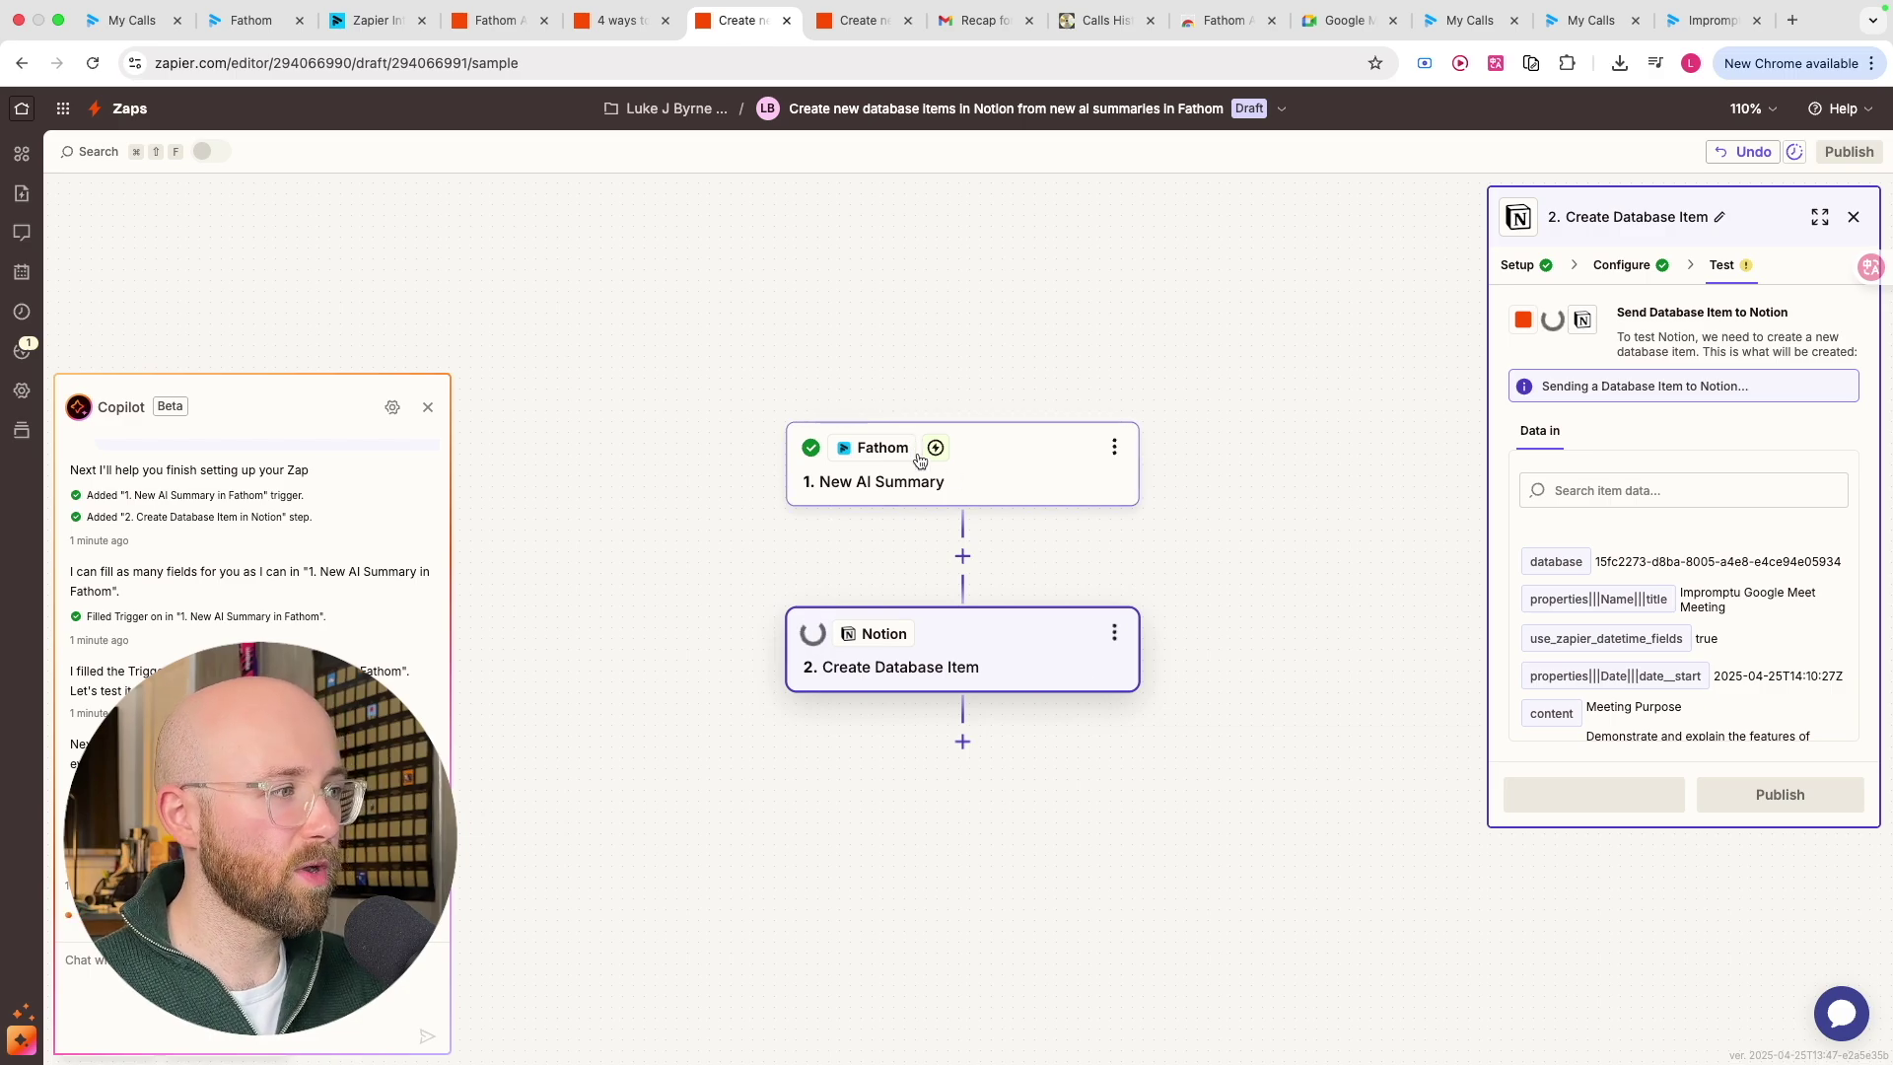
left_click(981, 20)
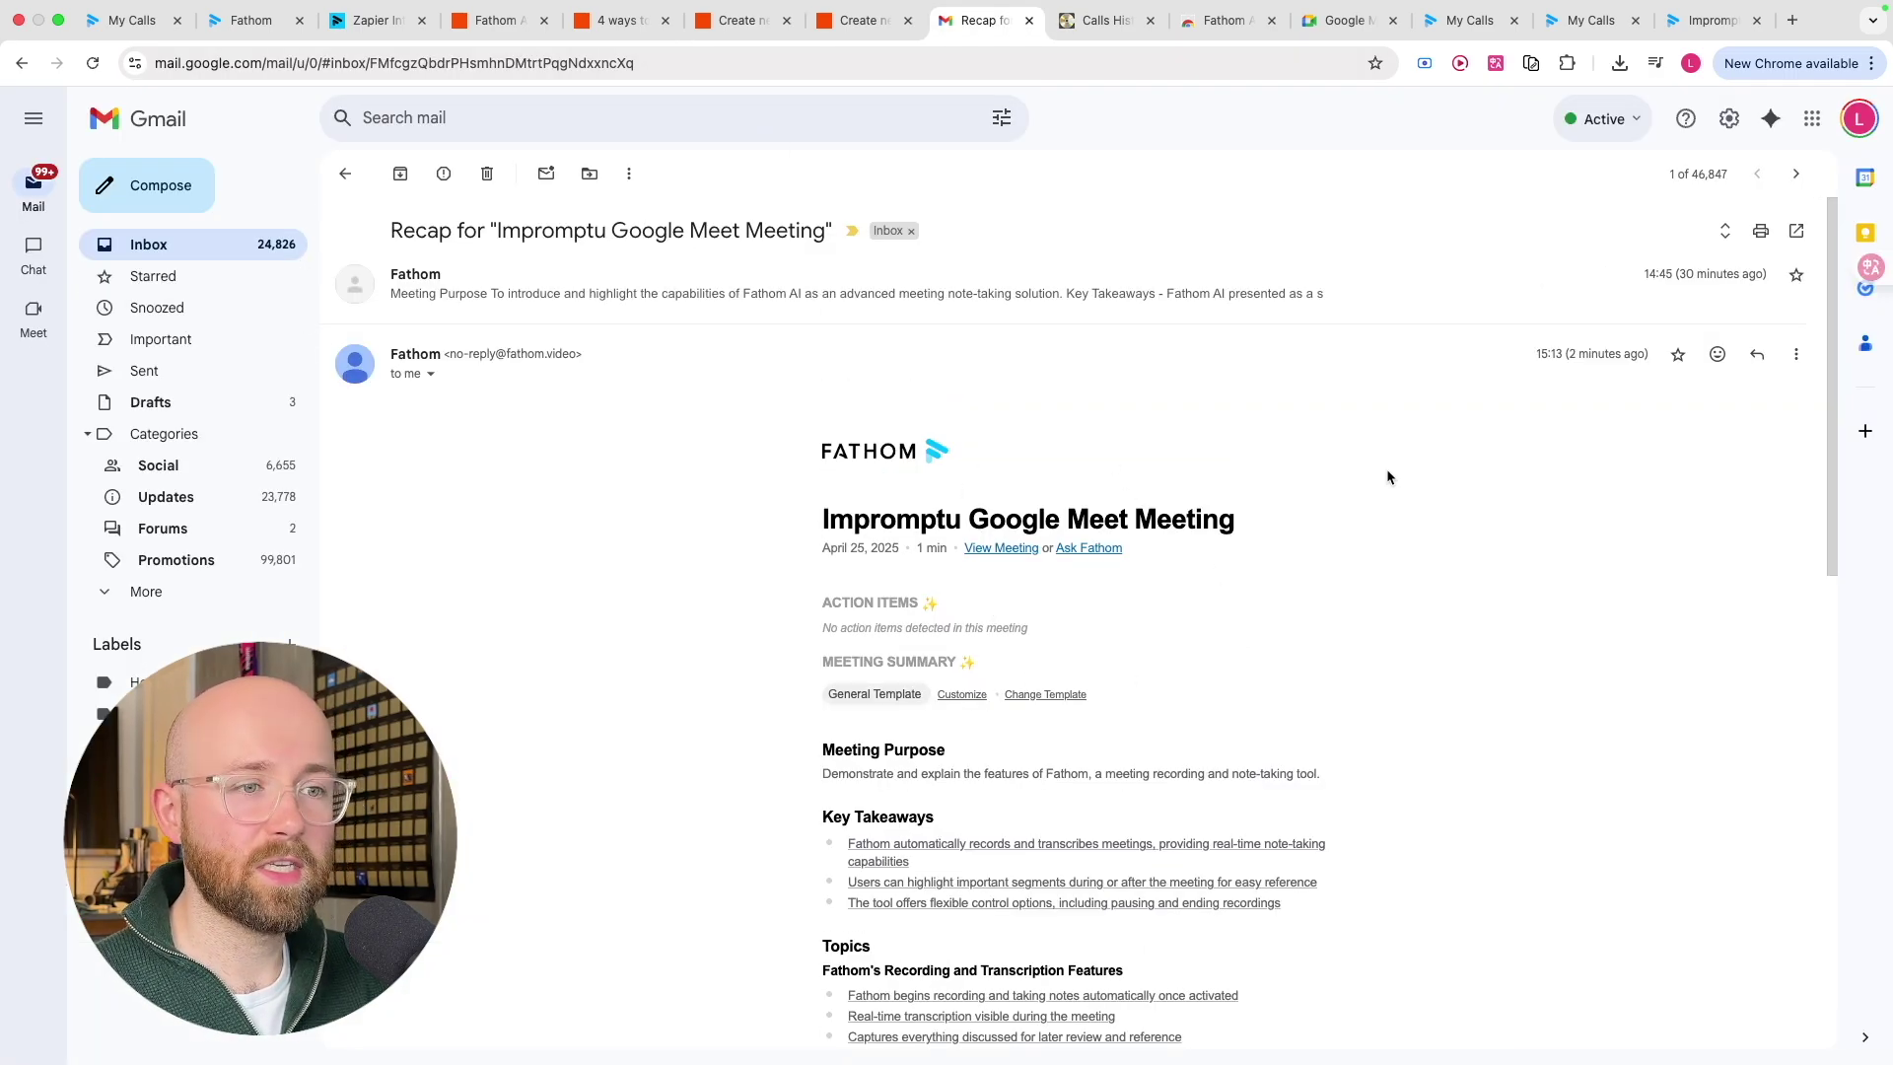
Review the Fathom recap email and a highlight, then bring up Notion's Calls History calendar
scroll(1065, 716, "down", 5)
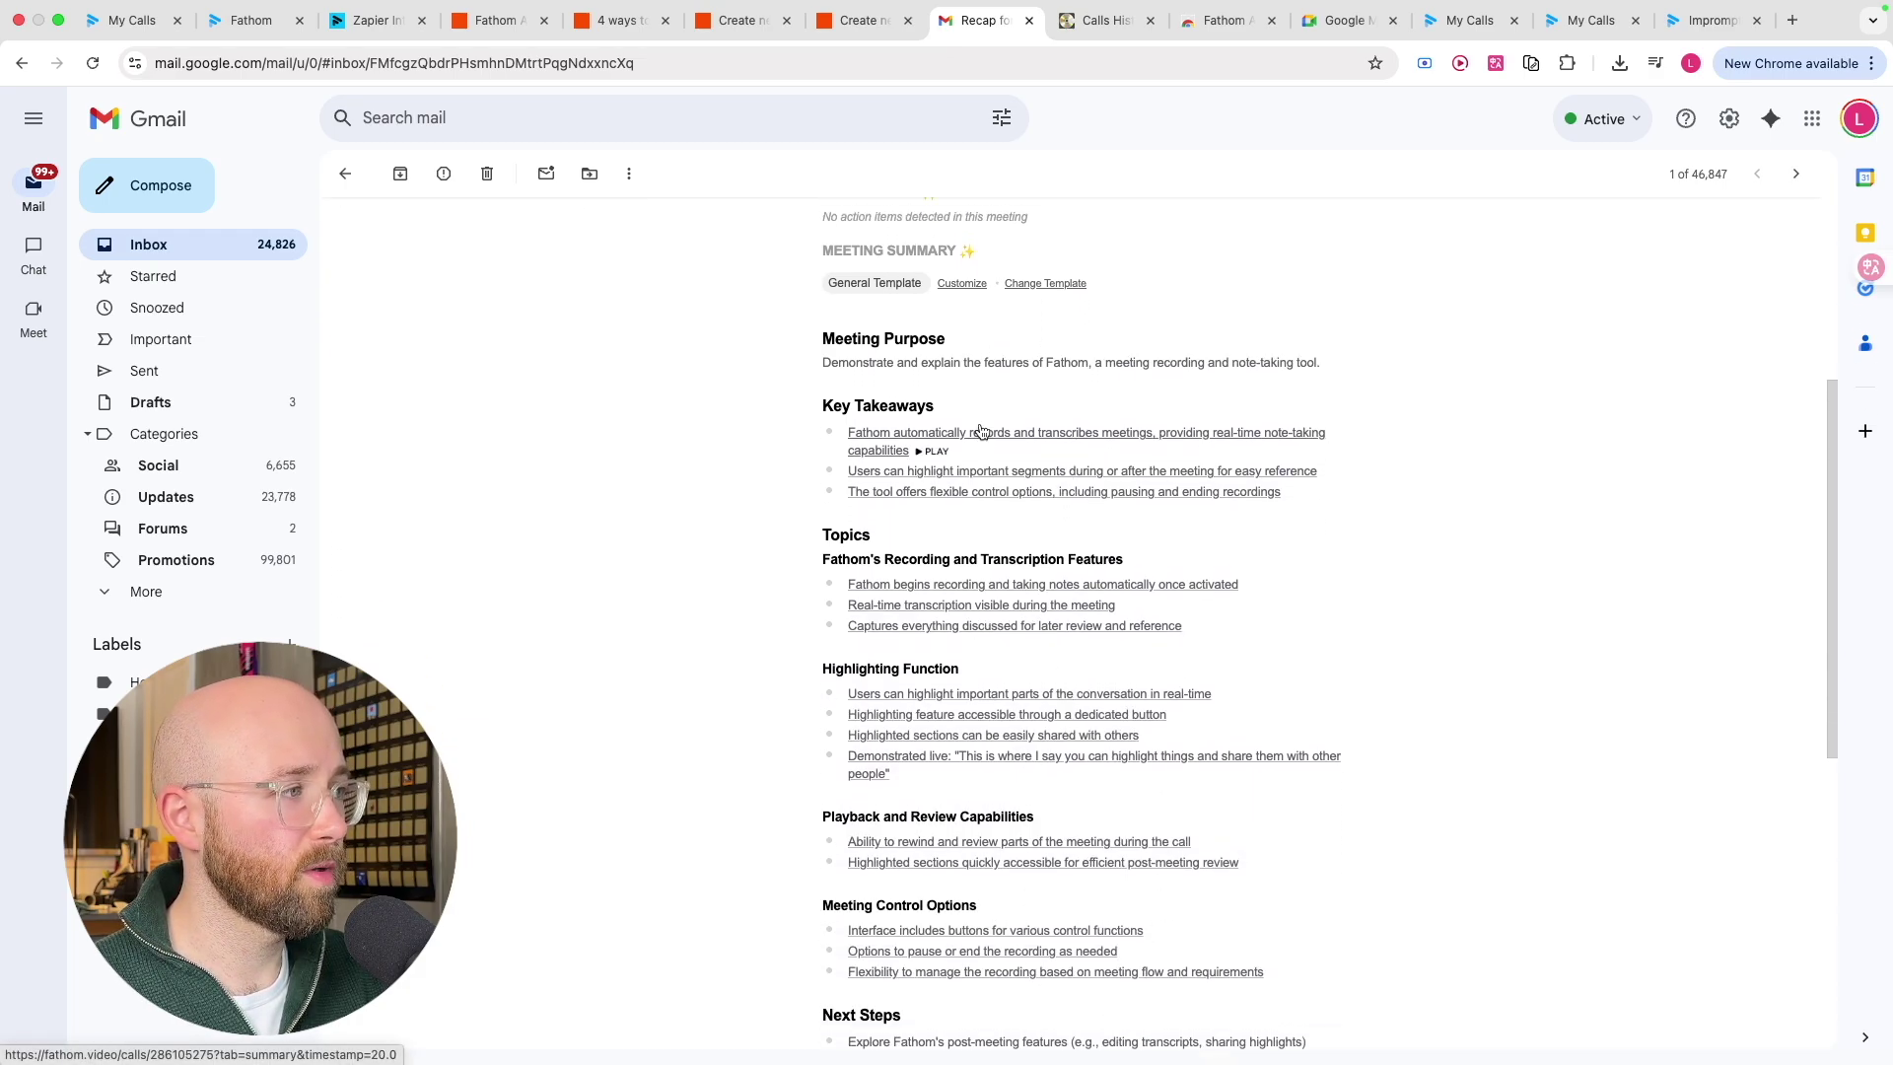
scroll(976, 493, "down", 1)
left_click(905, 590)
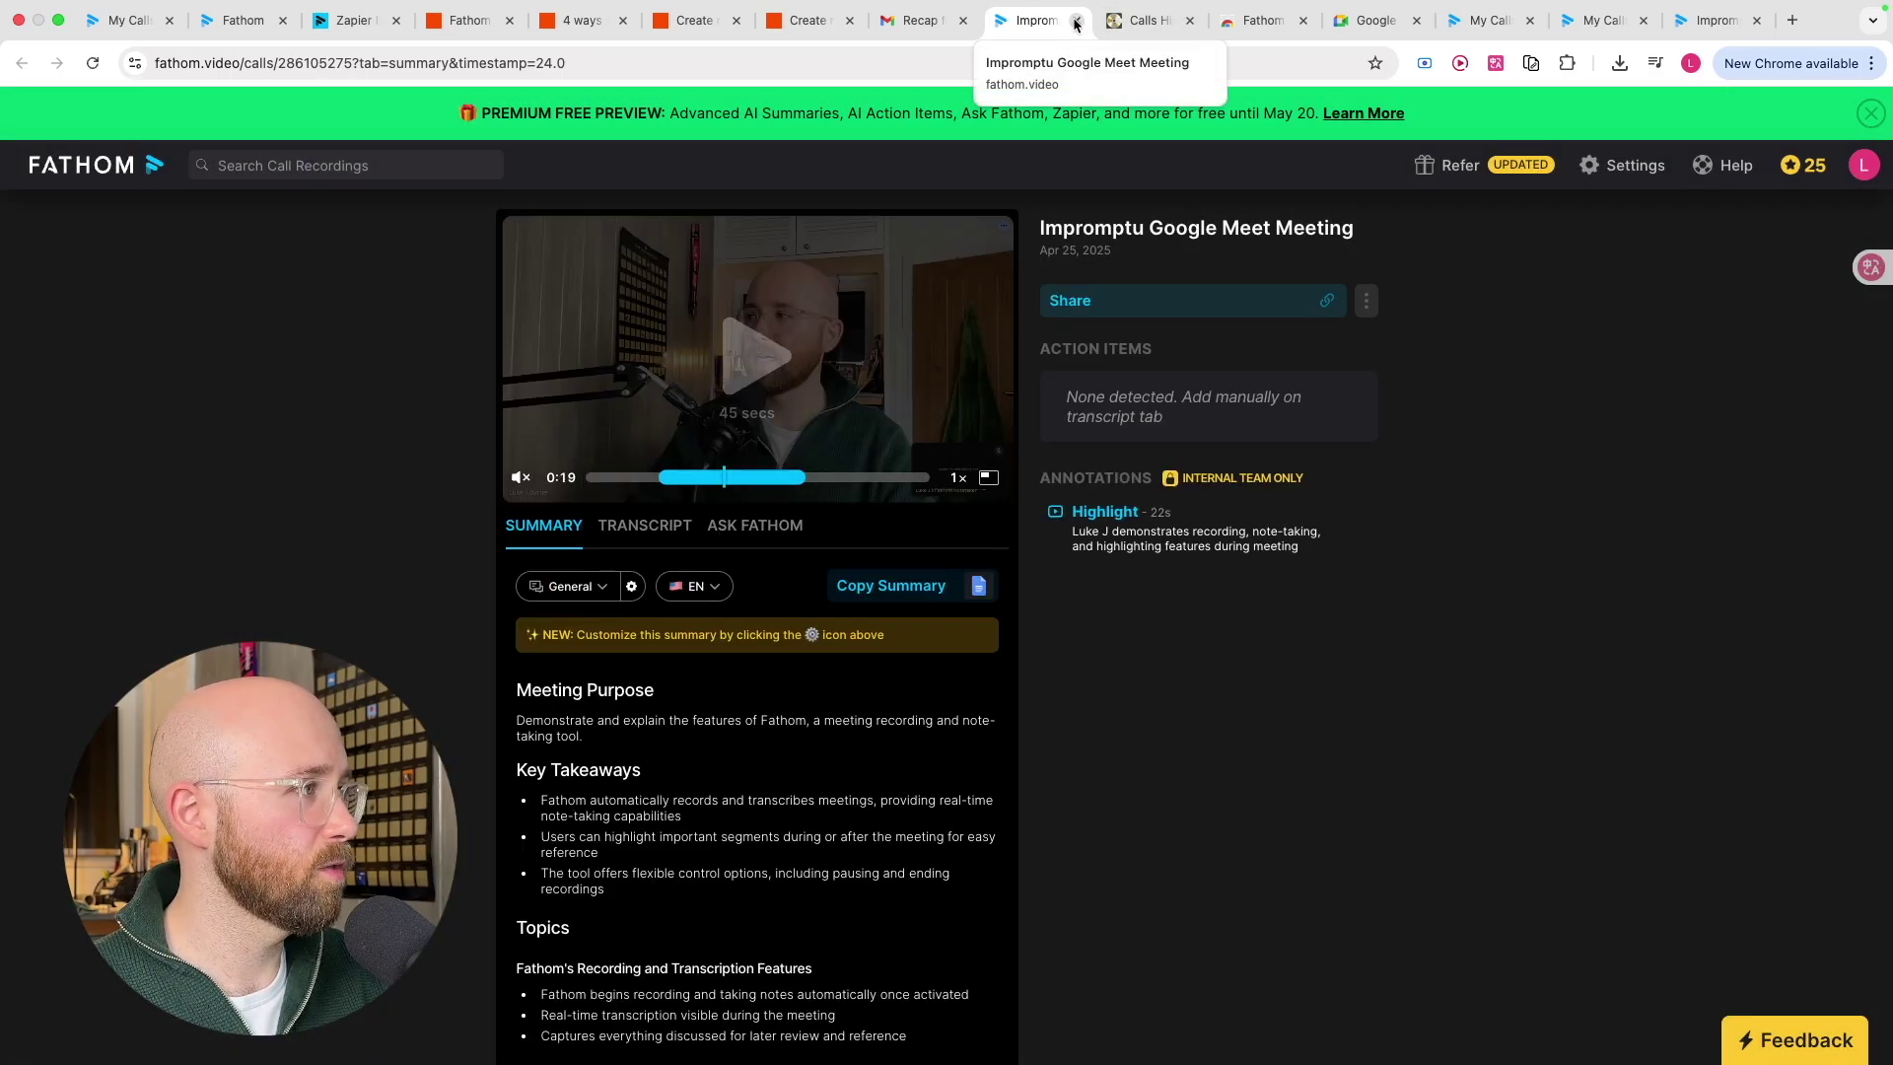
left_click(1076, 21)
left_click(806, 20)
left_click(693, 21)
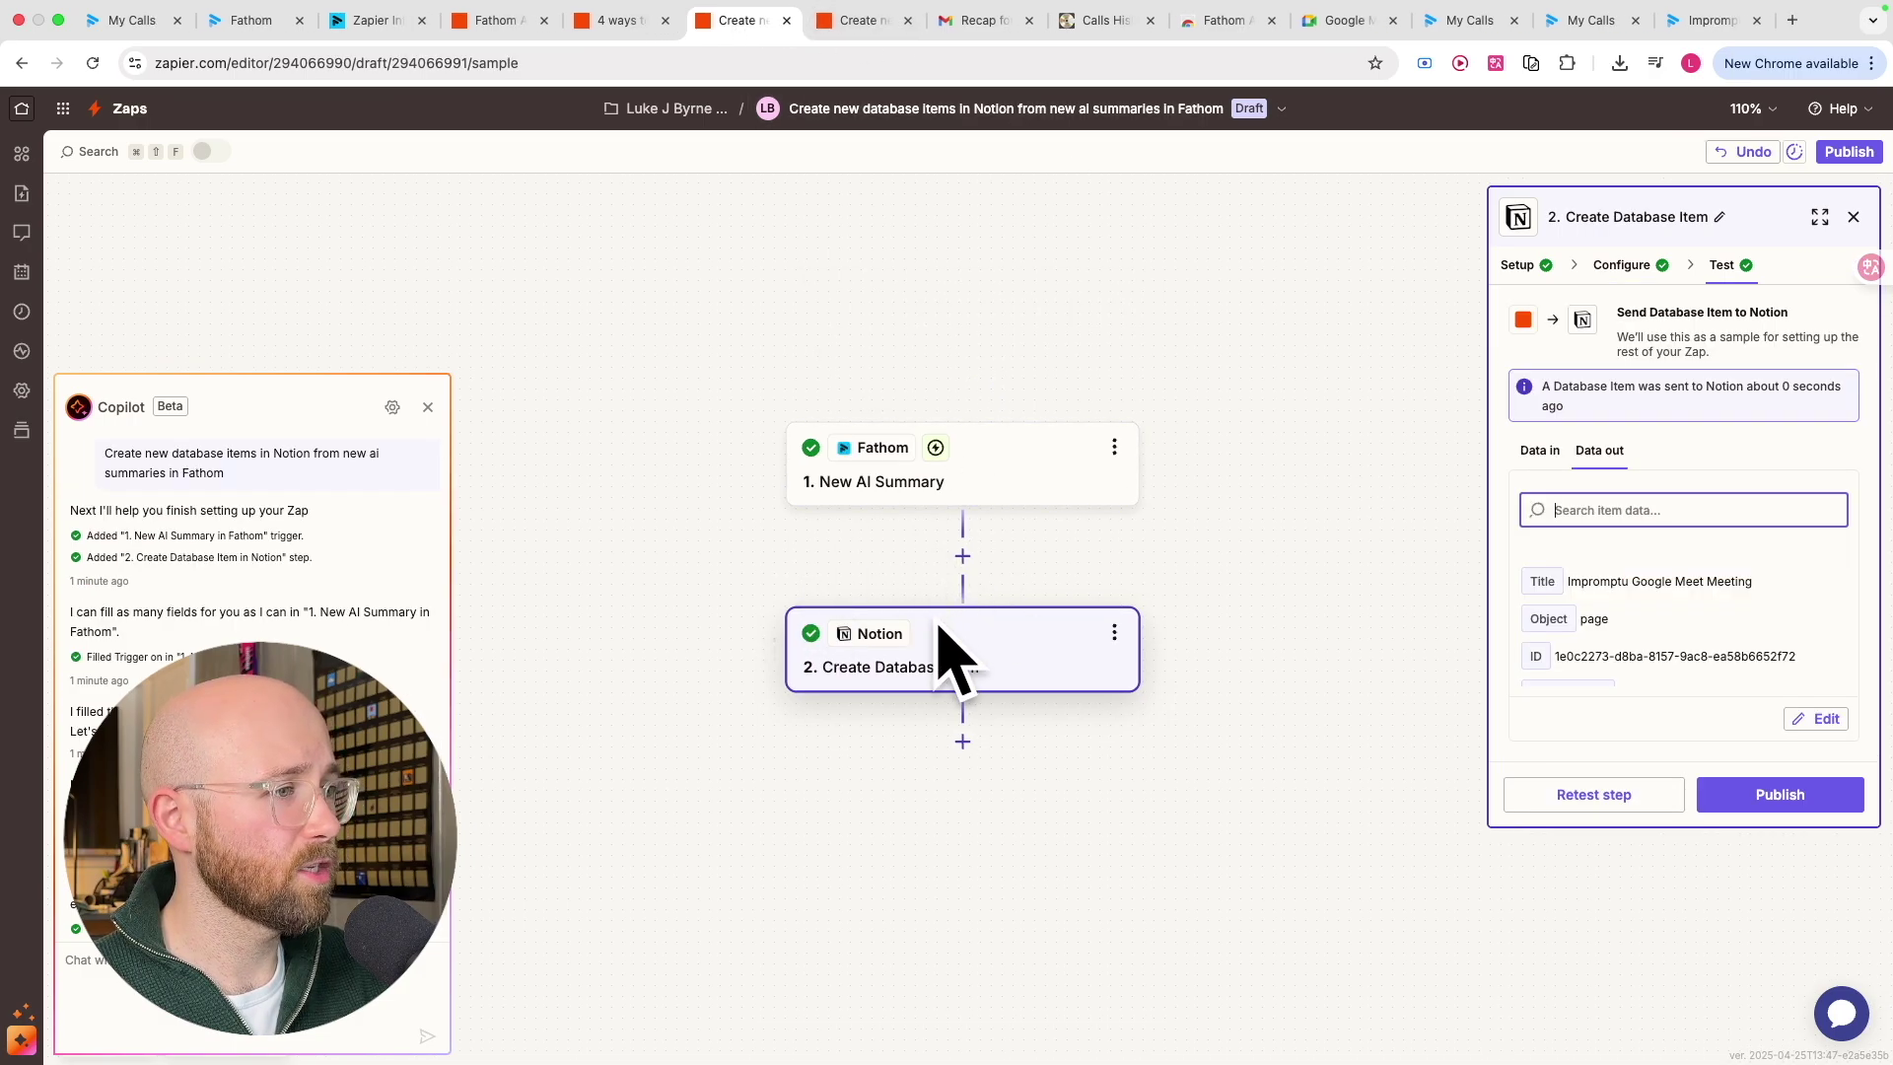
left_click(1075, 22)
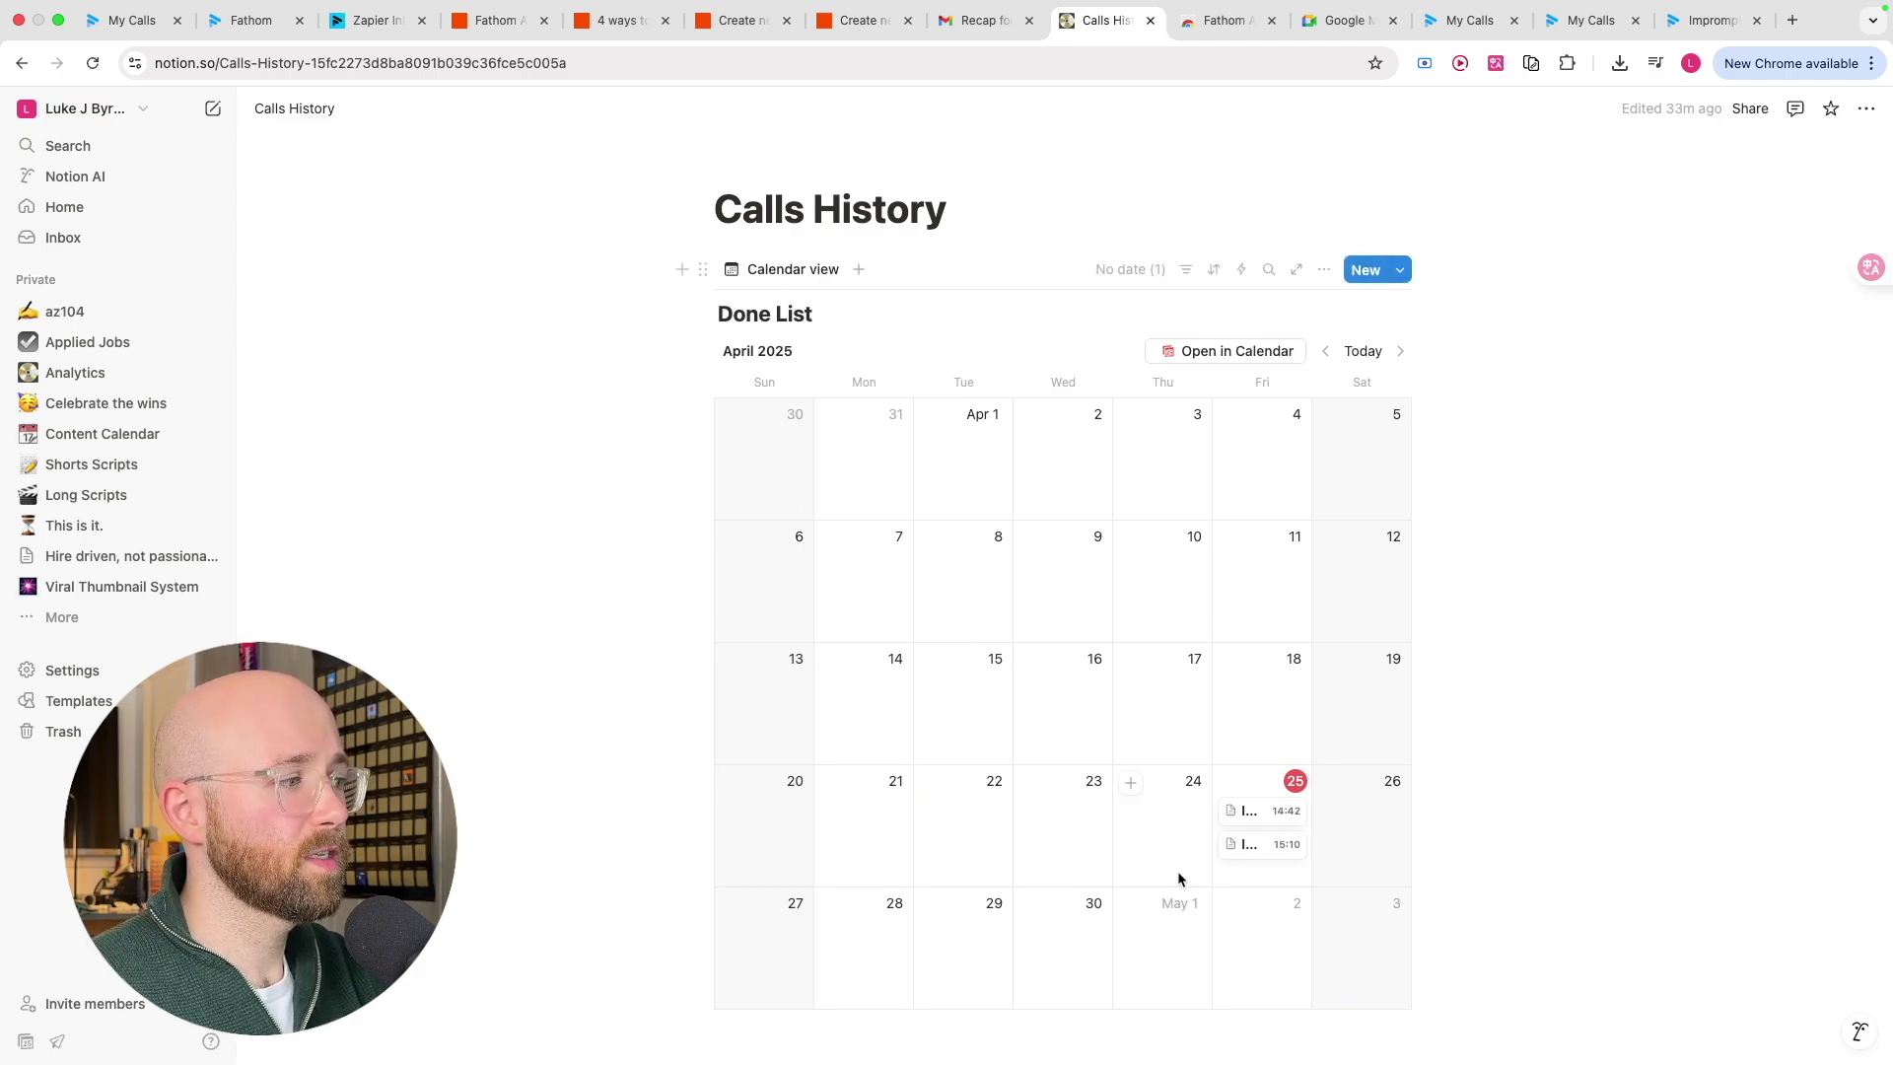
Open the April 25 15:10 entry to confirm its full summary, then return to Zapier
left_click(1253, 846)
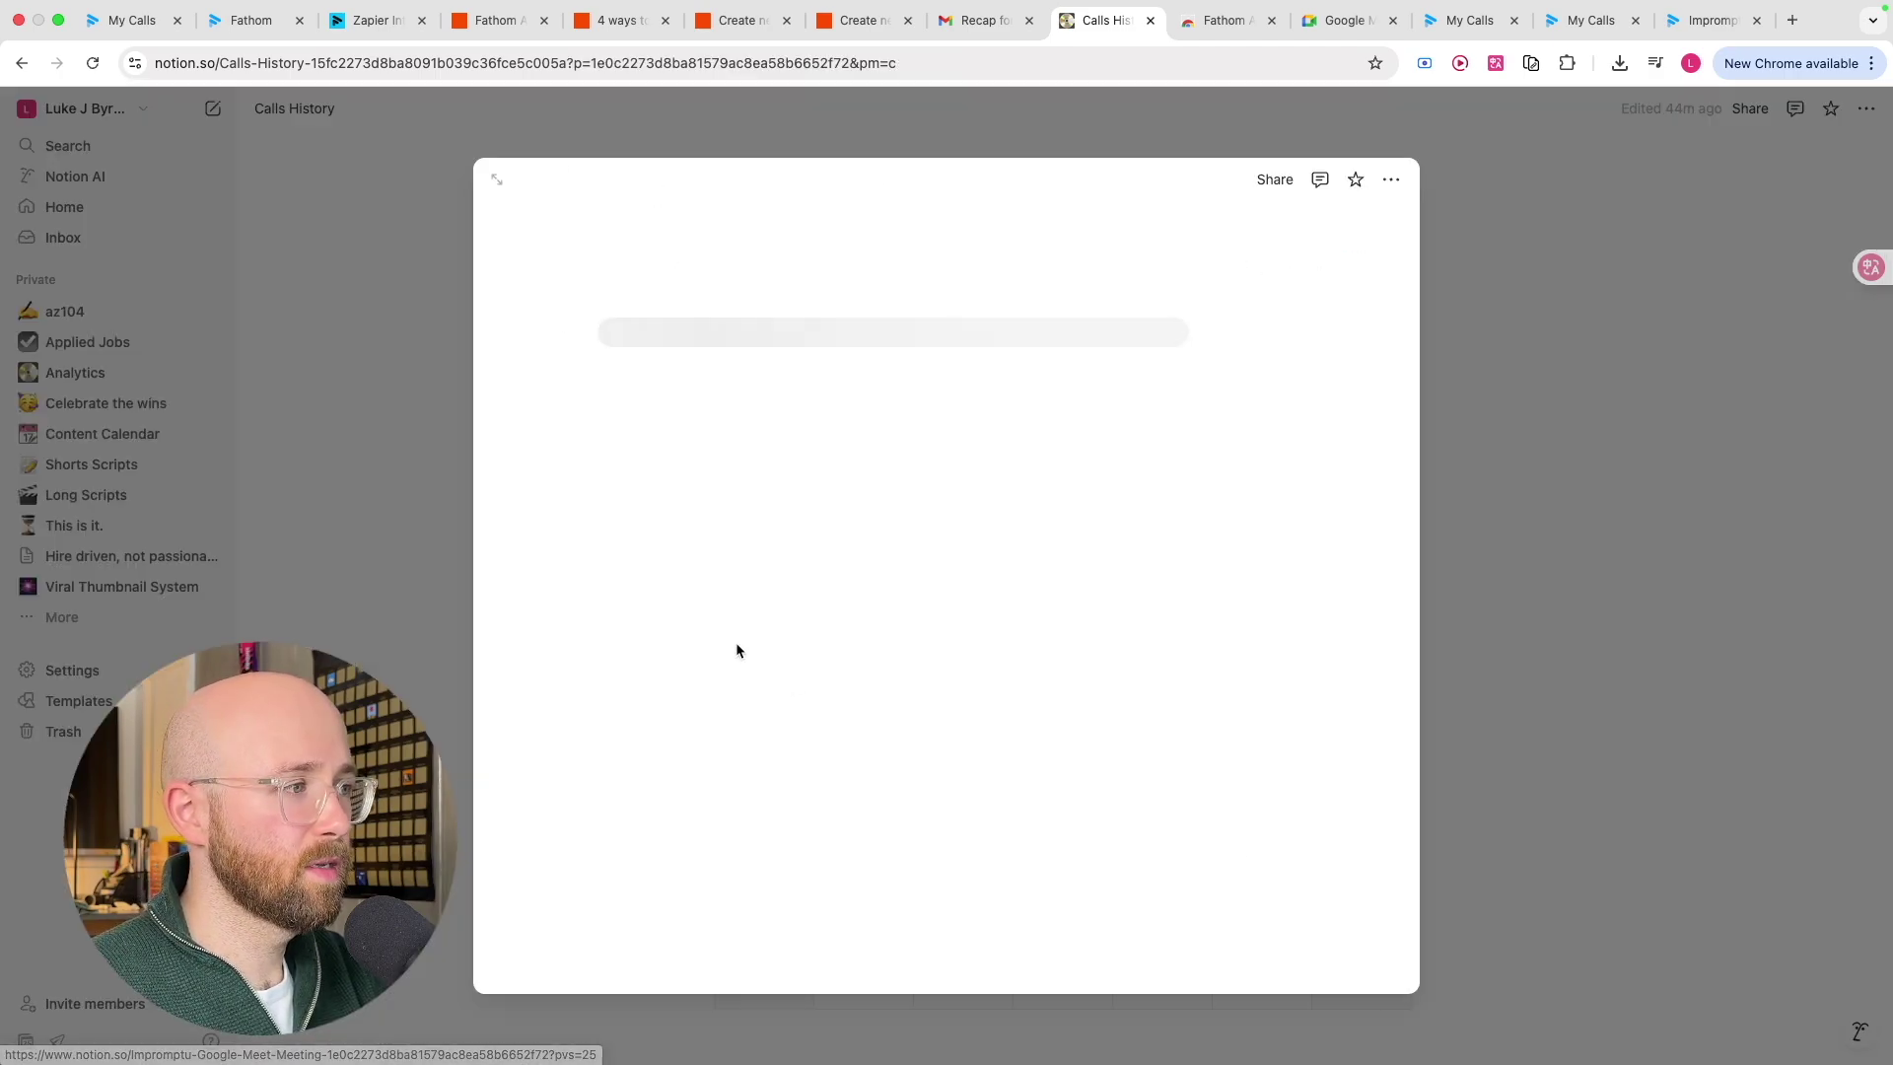
scroll(735, 651, "down", 6)
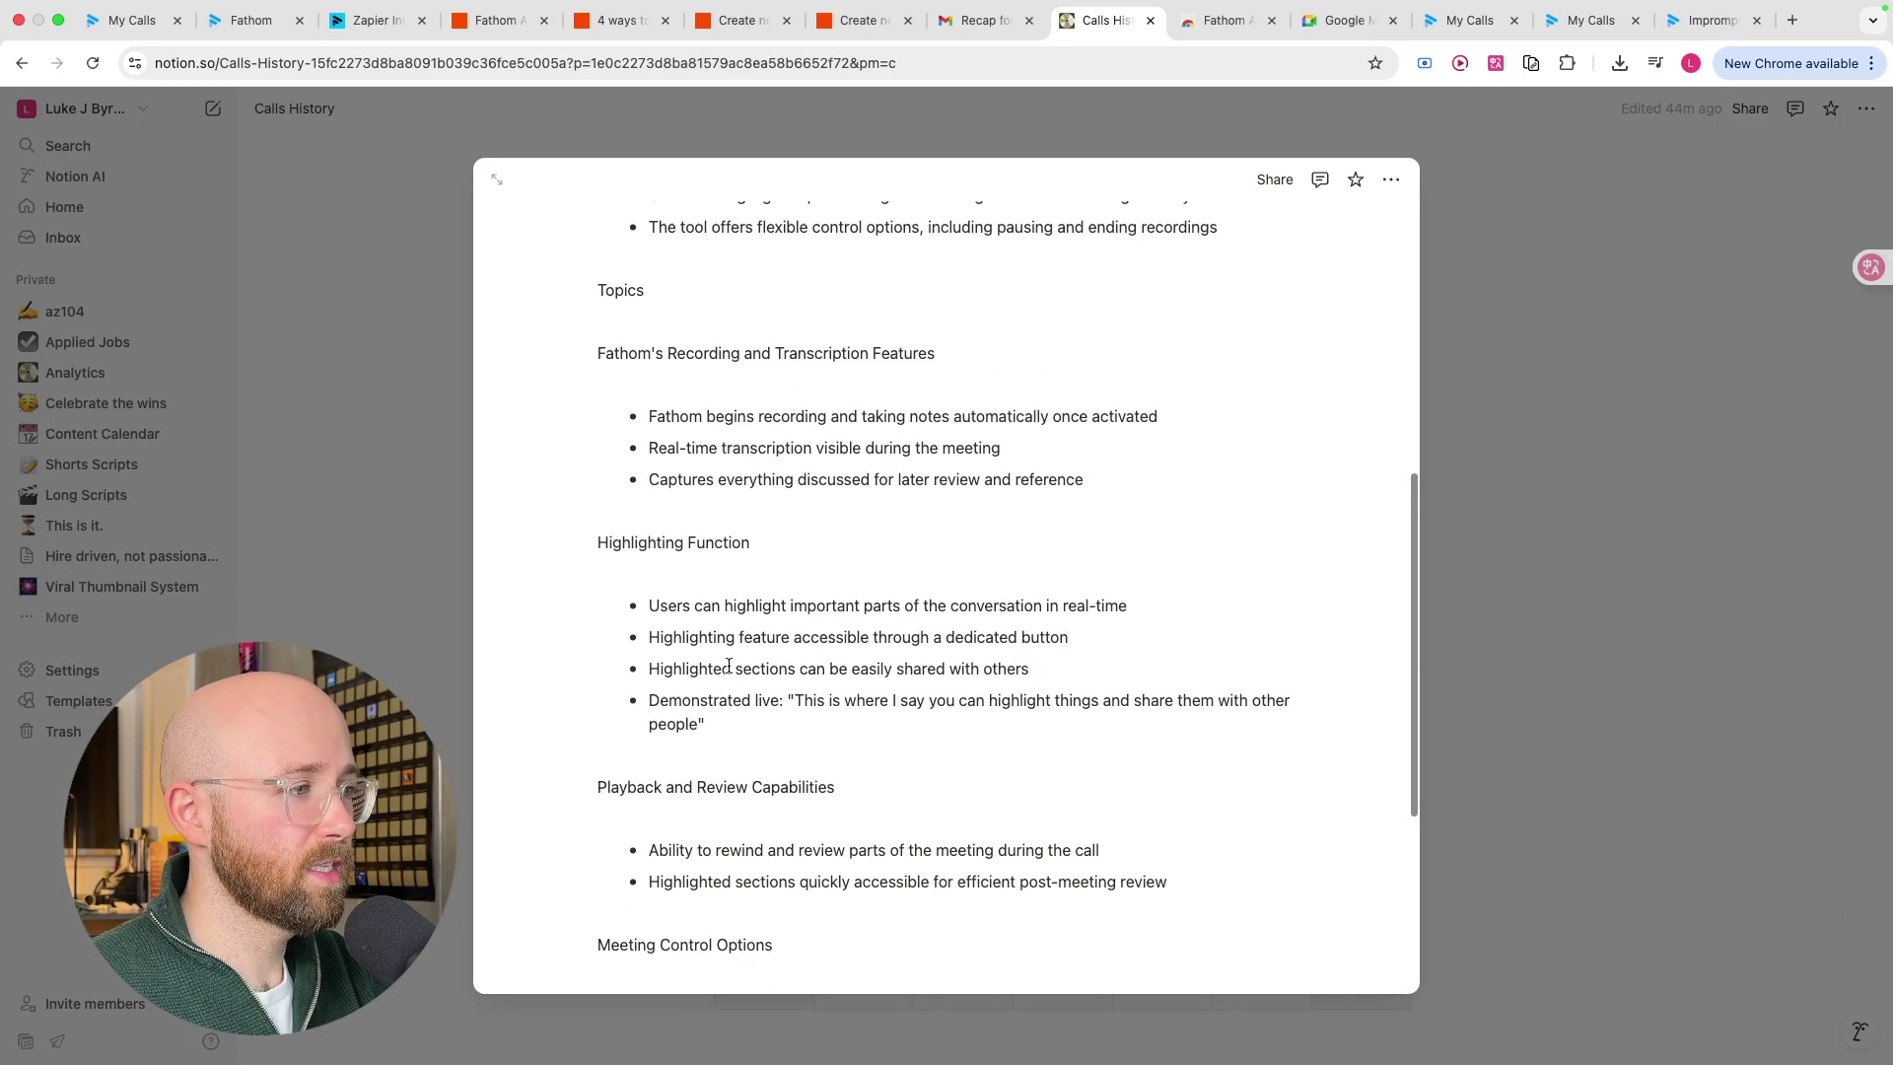
scroll(729, 666, "down", 4)
scroll(727, 664, "up", 10)
left_click(1021, 109)
left_click(969, 23)
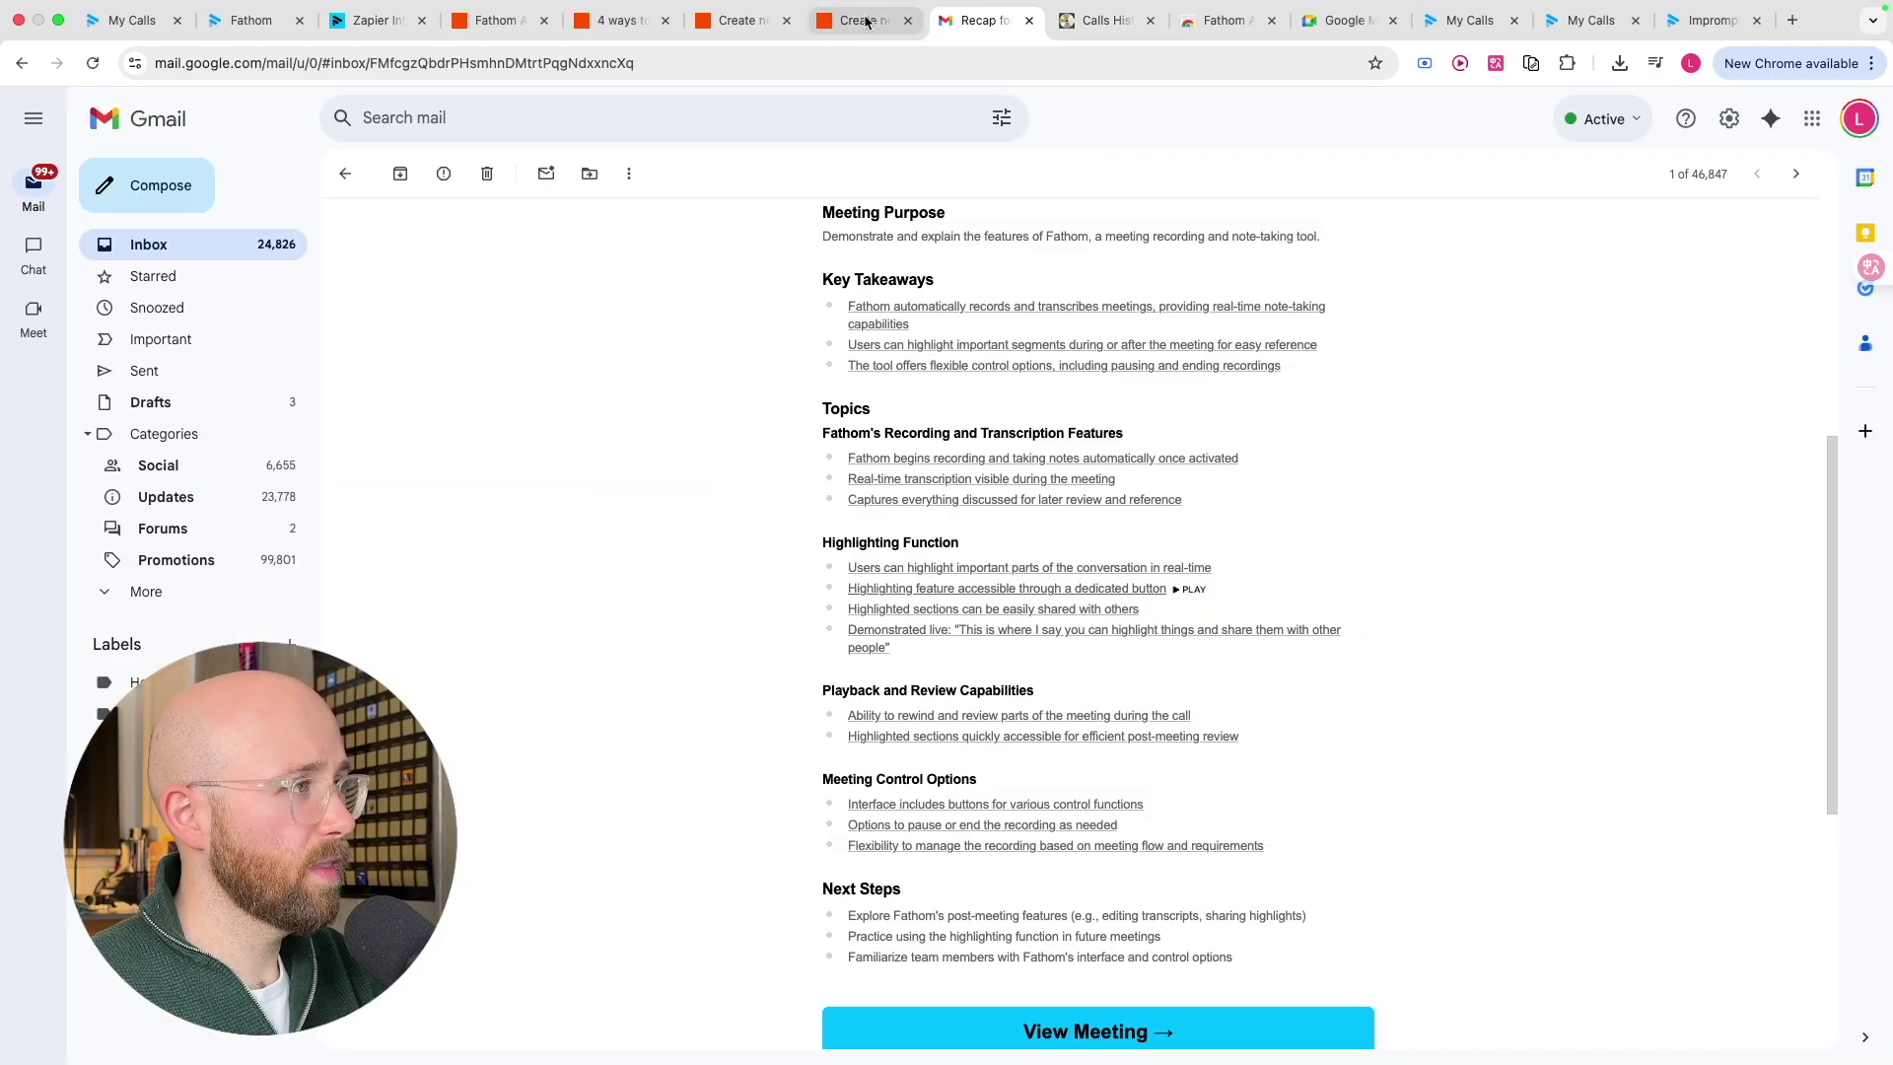
left_click(741, 21)
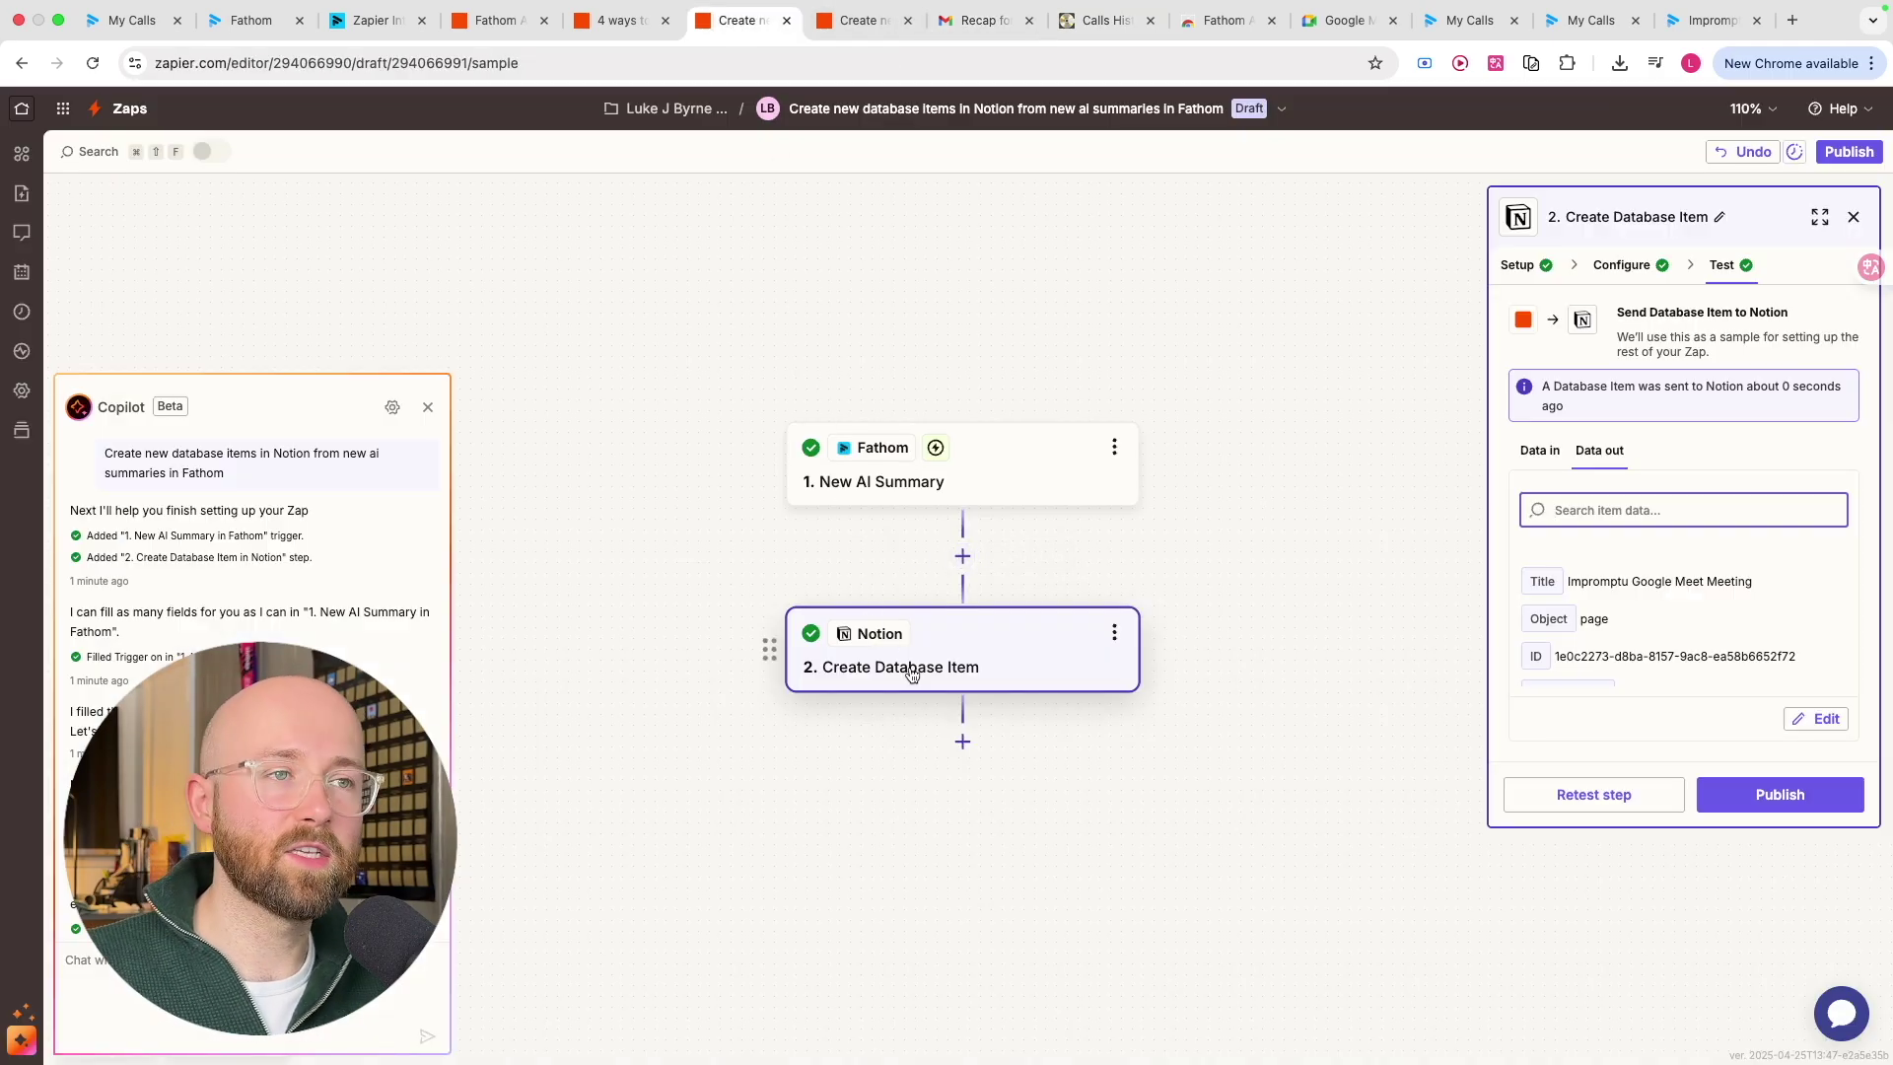
Add ChatGPT (OpenAI) as step 3 and browse its action events without choosing one
left_click(963, 742)
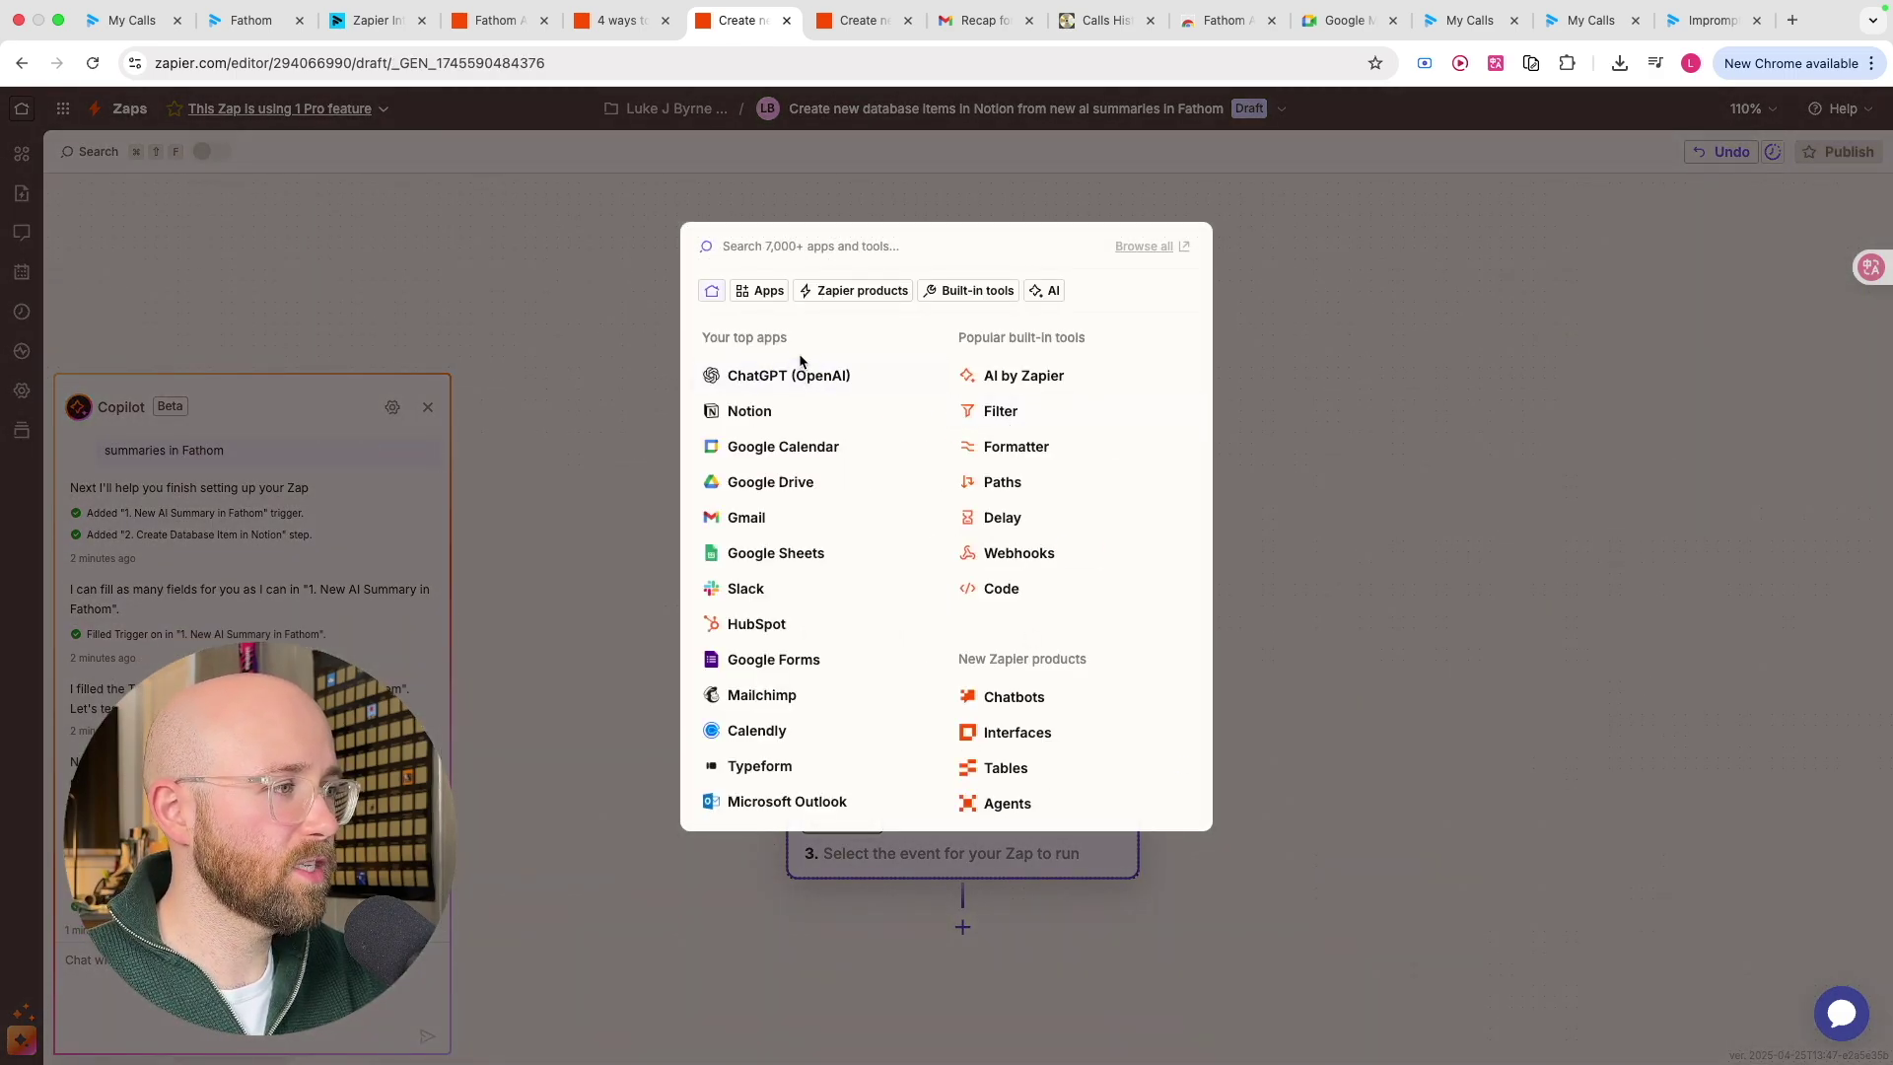
left_click(775, 376)
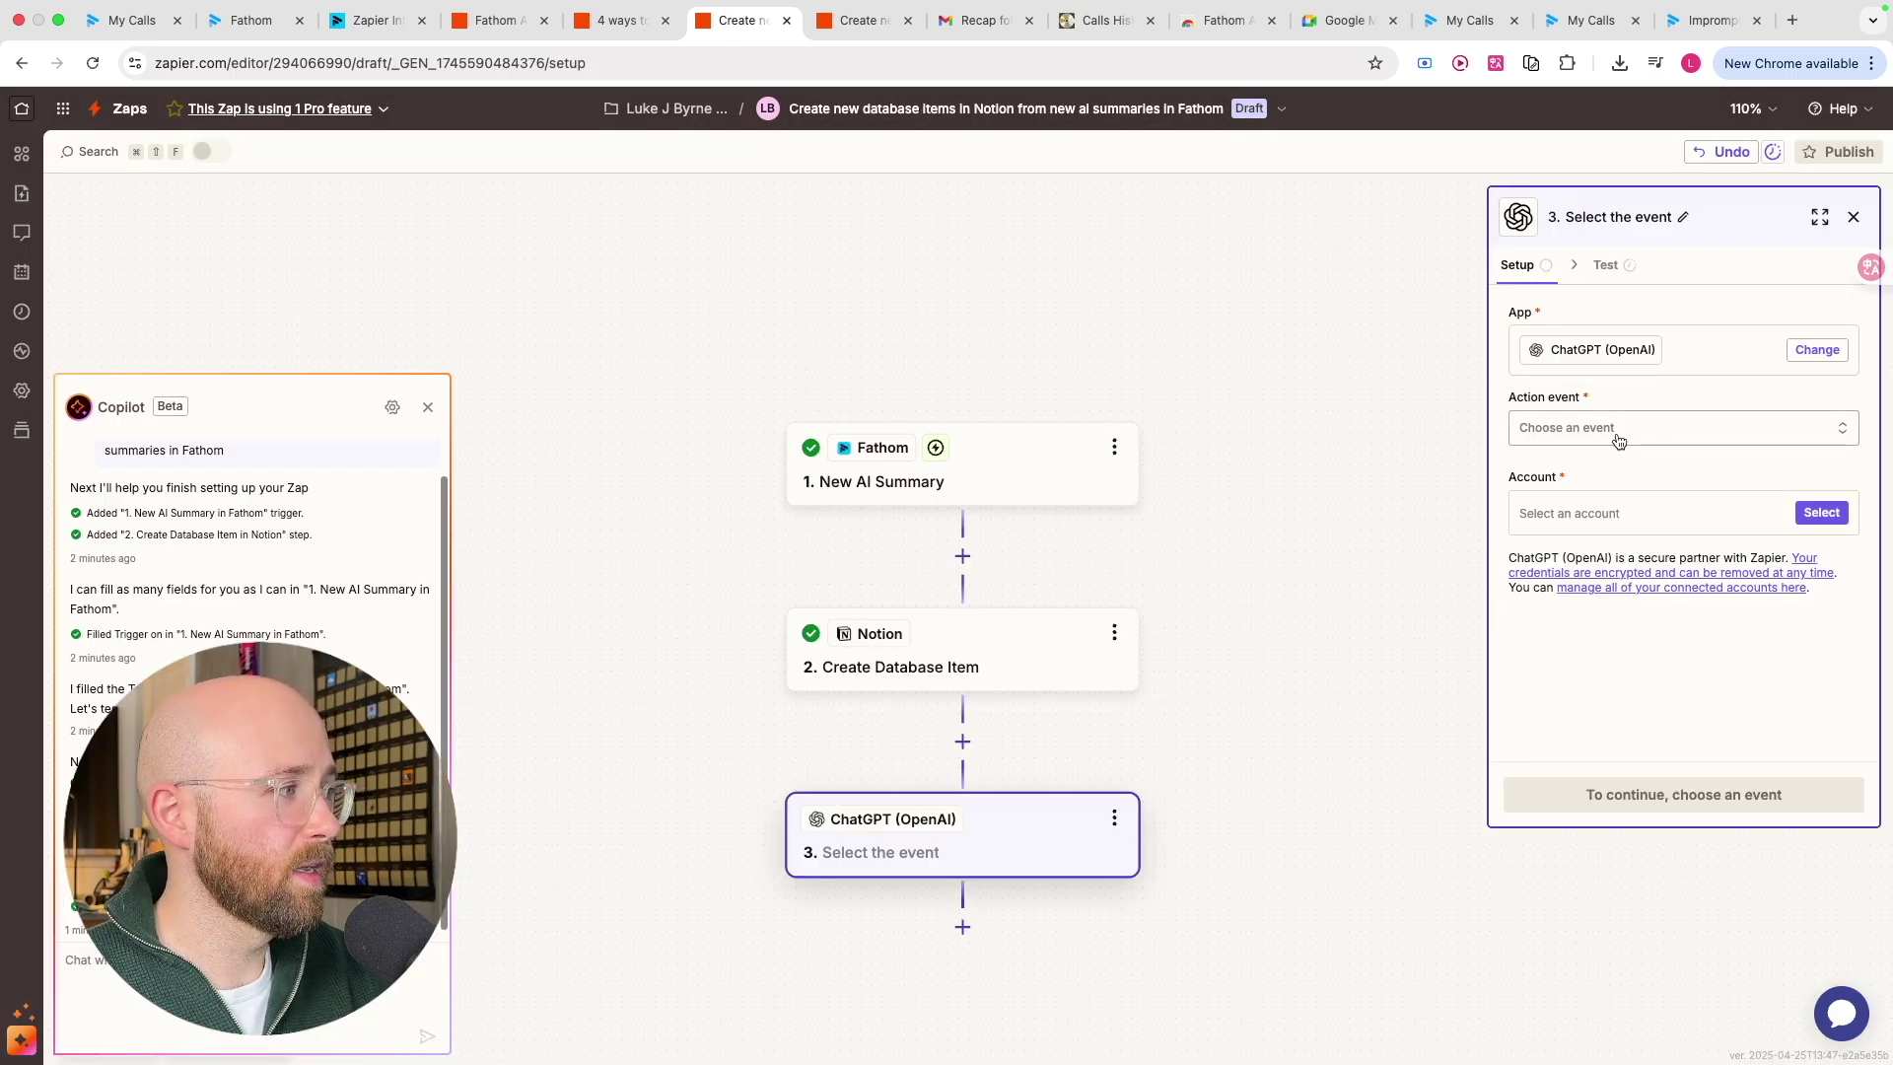
left_click(1611, 431)
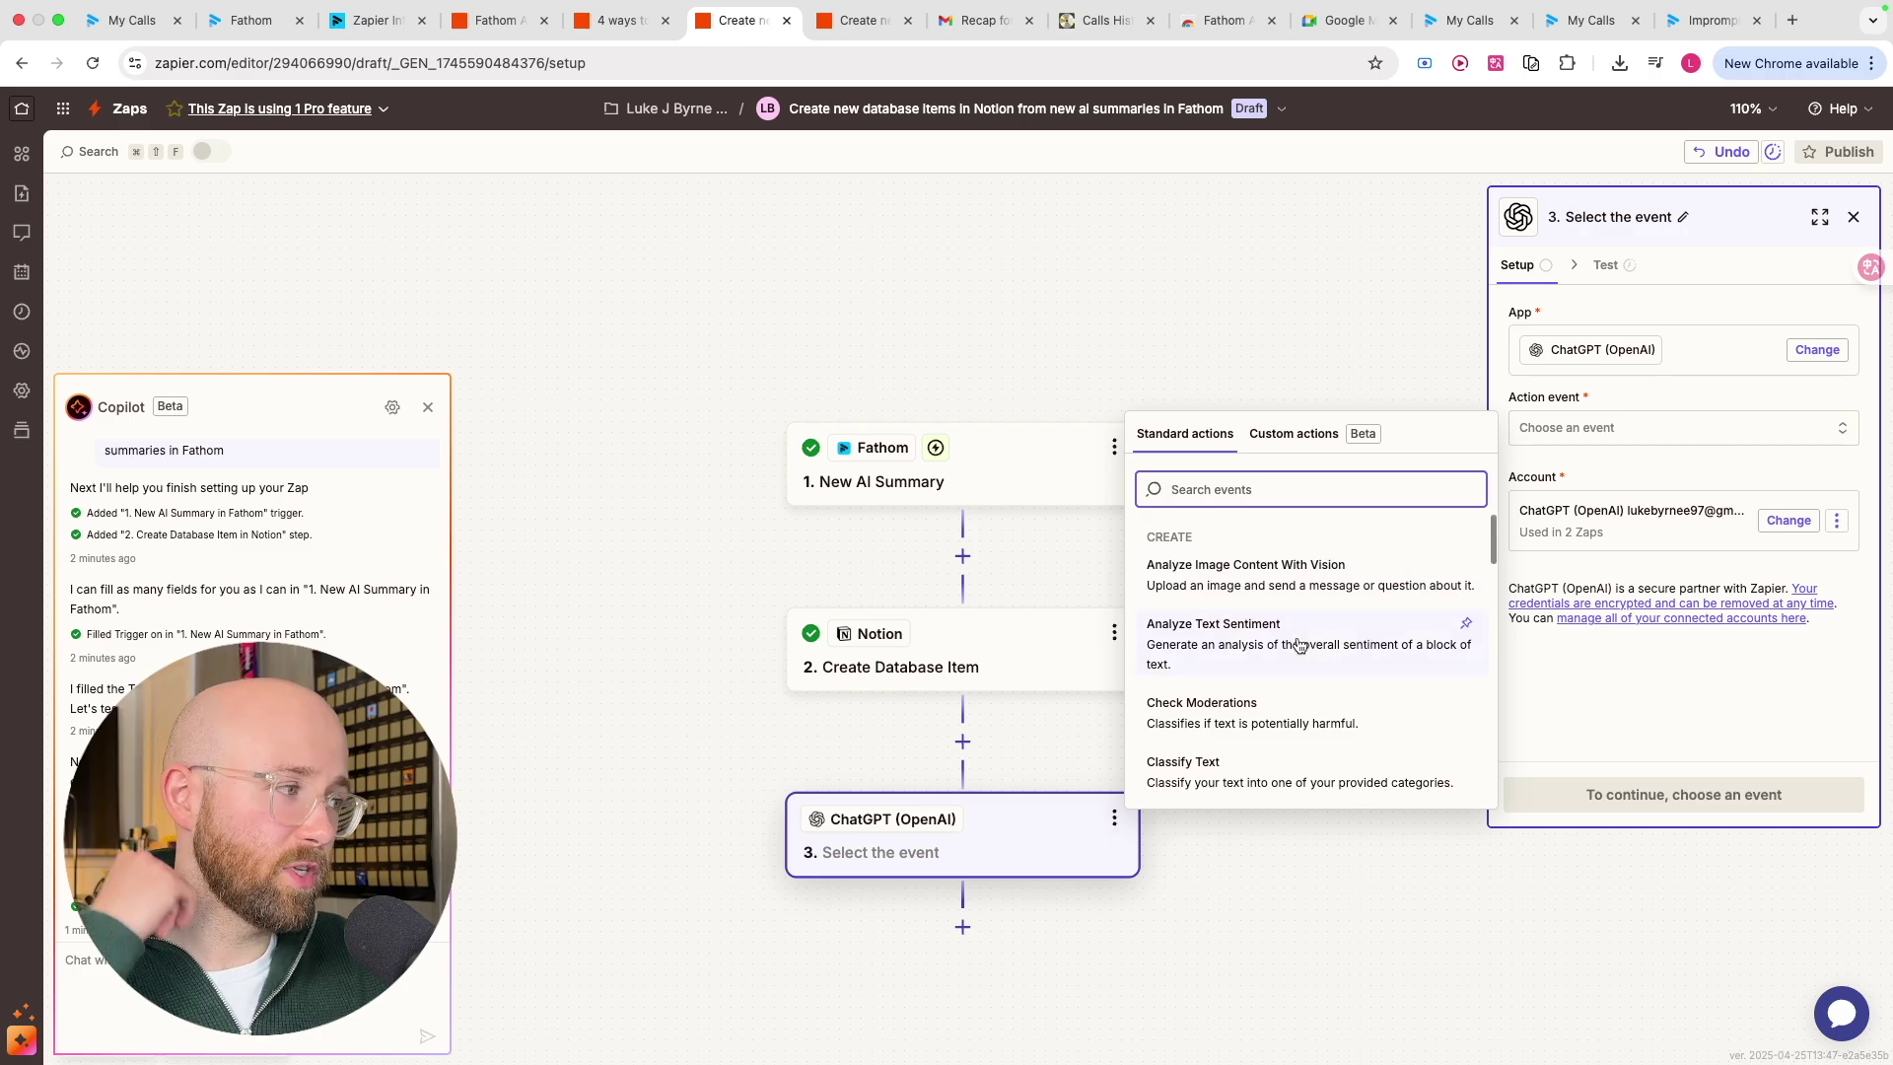
scroll(1291, 616, "down", 1)
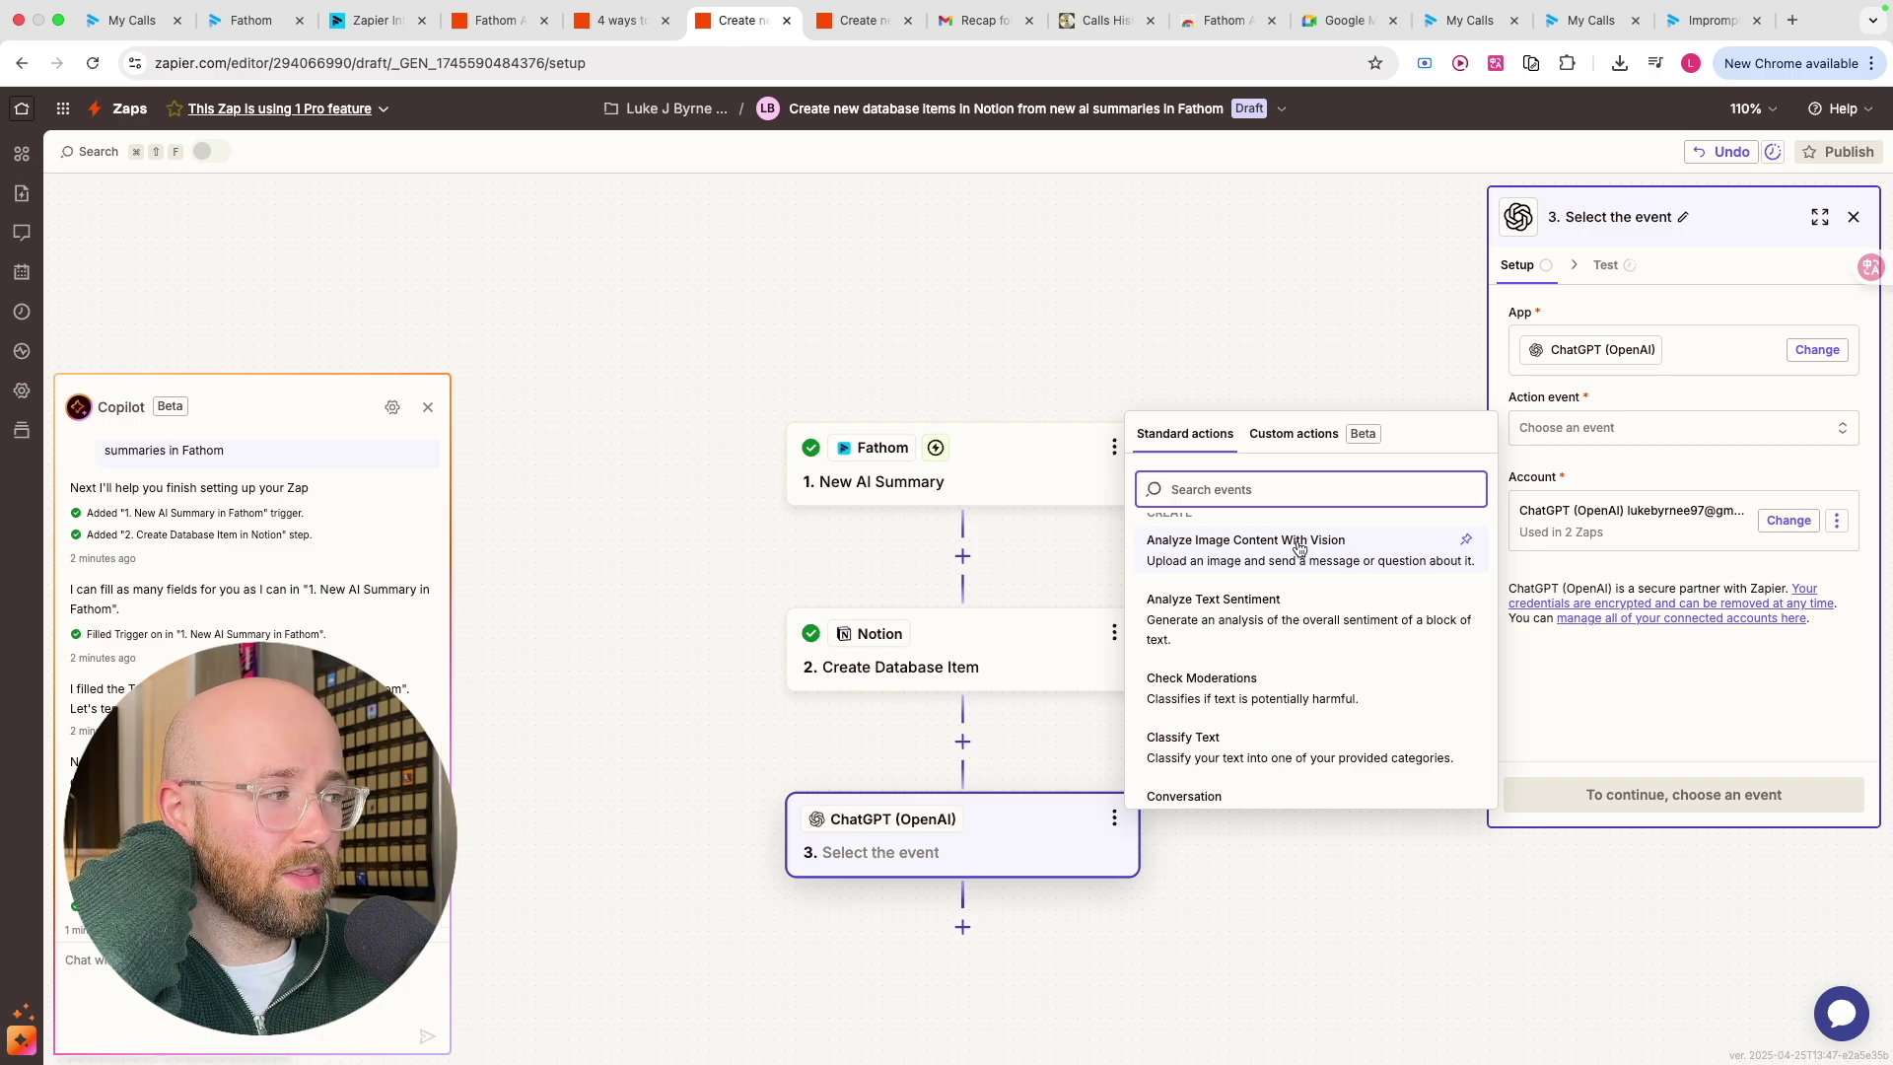
scroll(1299, 548, "down", 2)
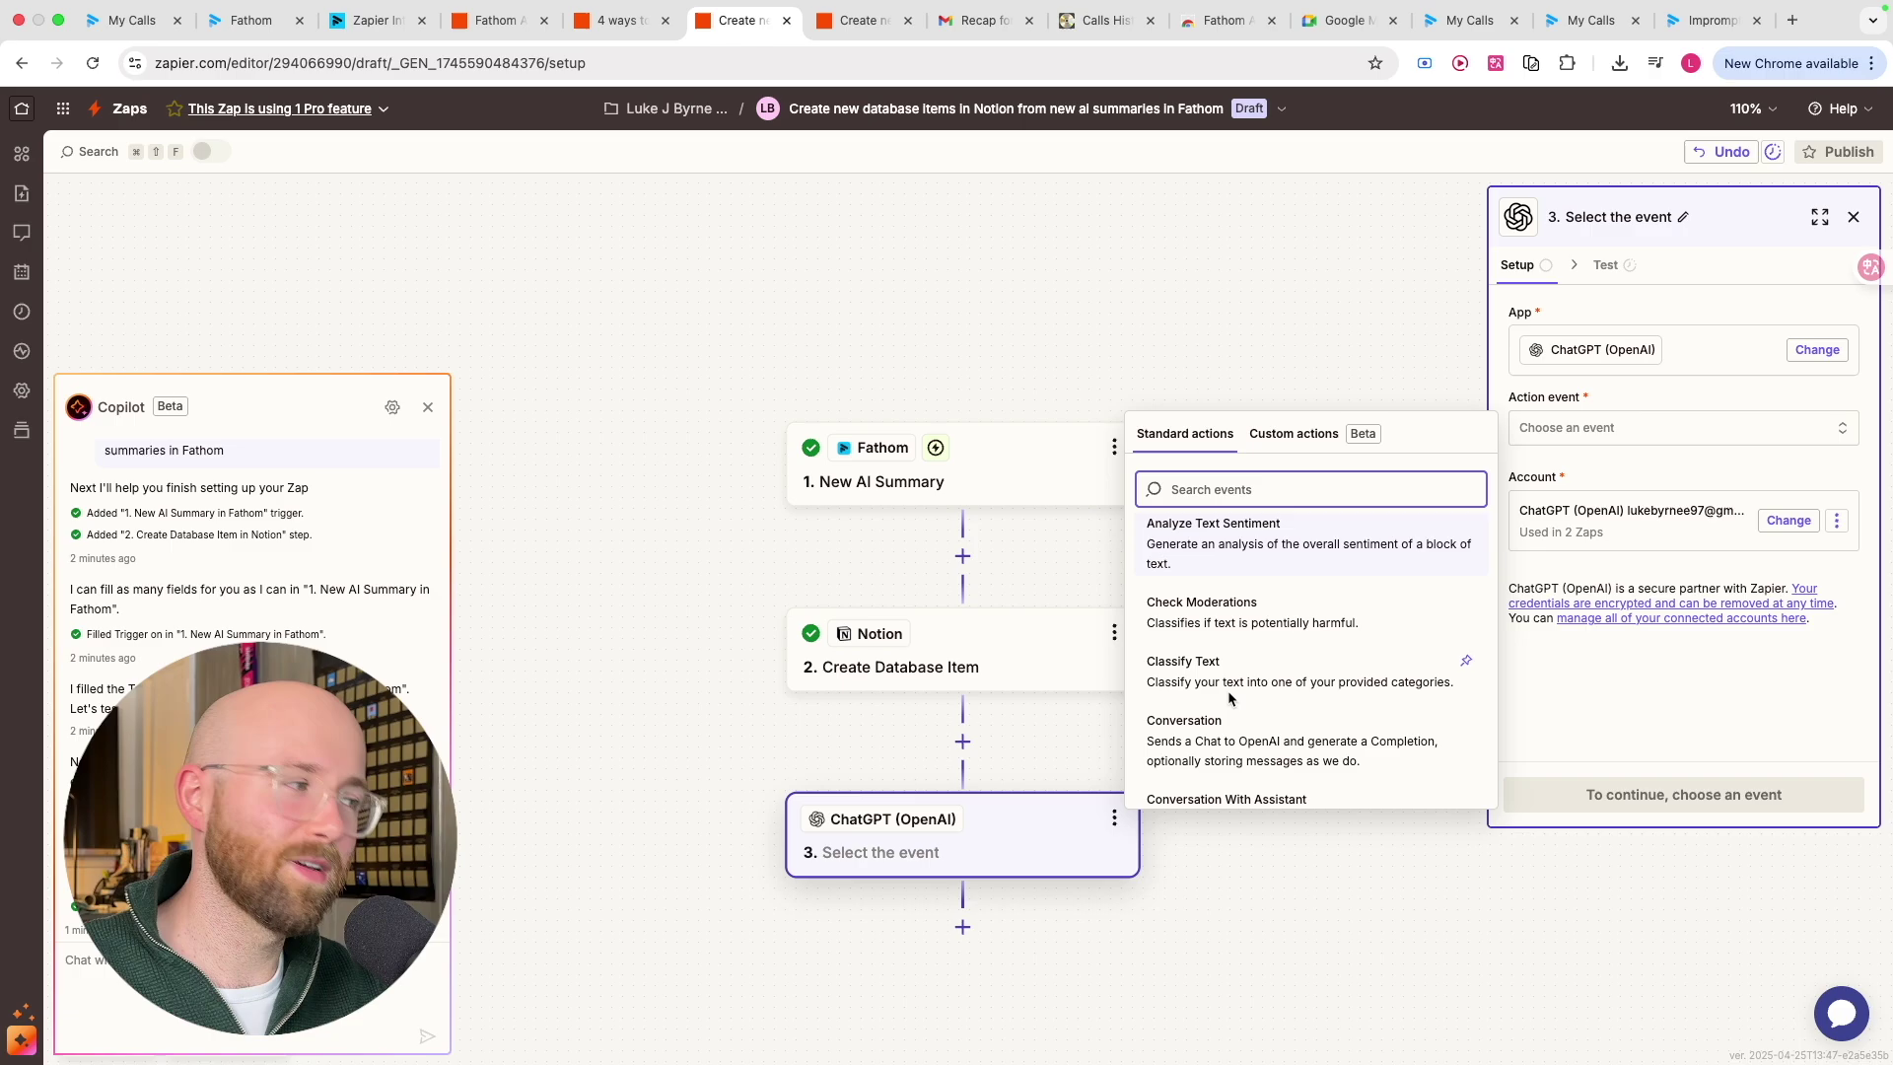
scroll(1281, 671, "down", 1)
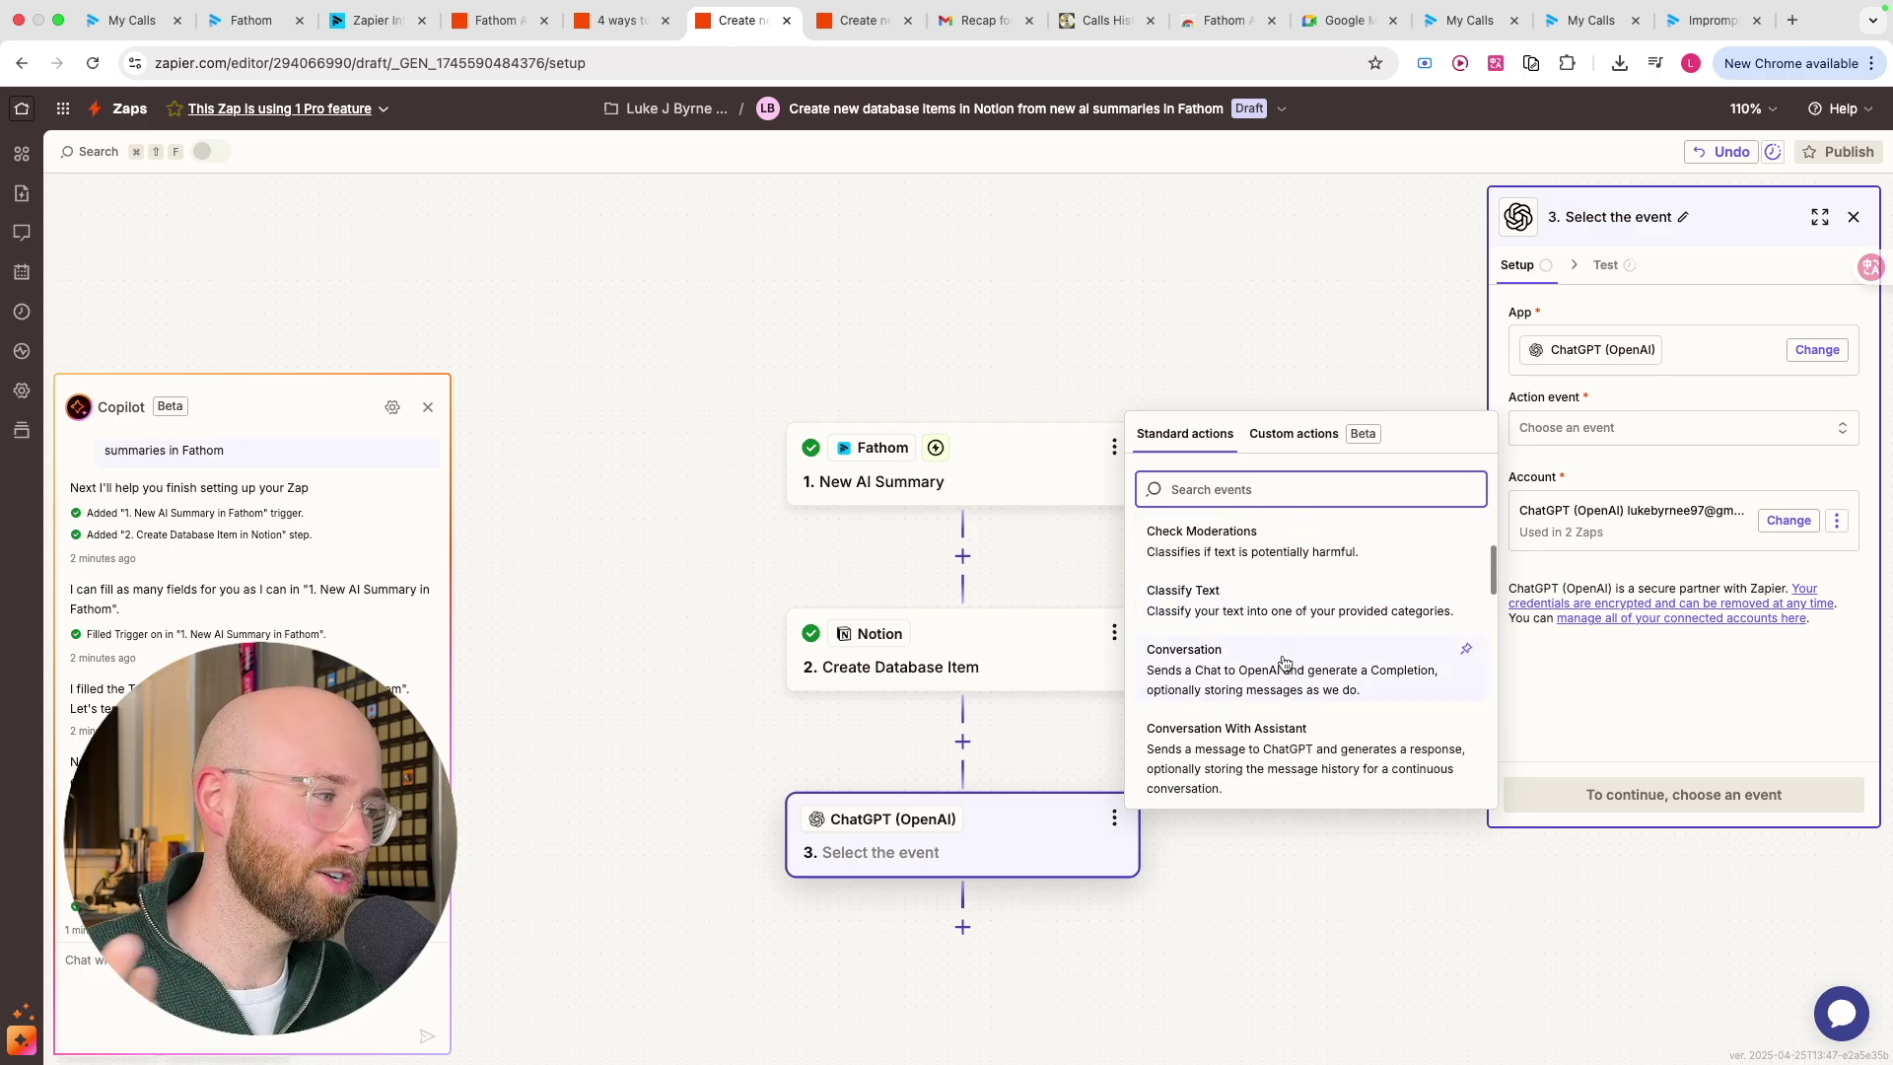
scroll(1295, 669, "down", 1)
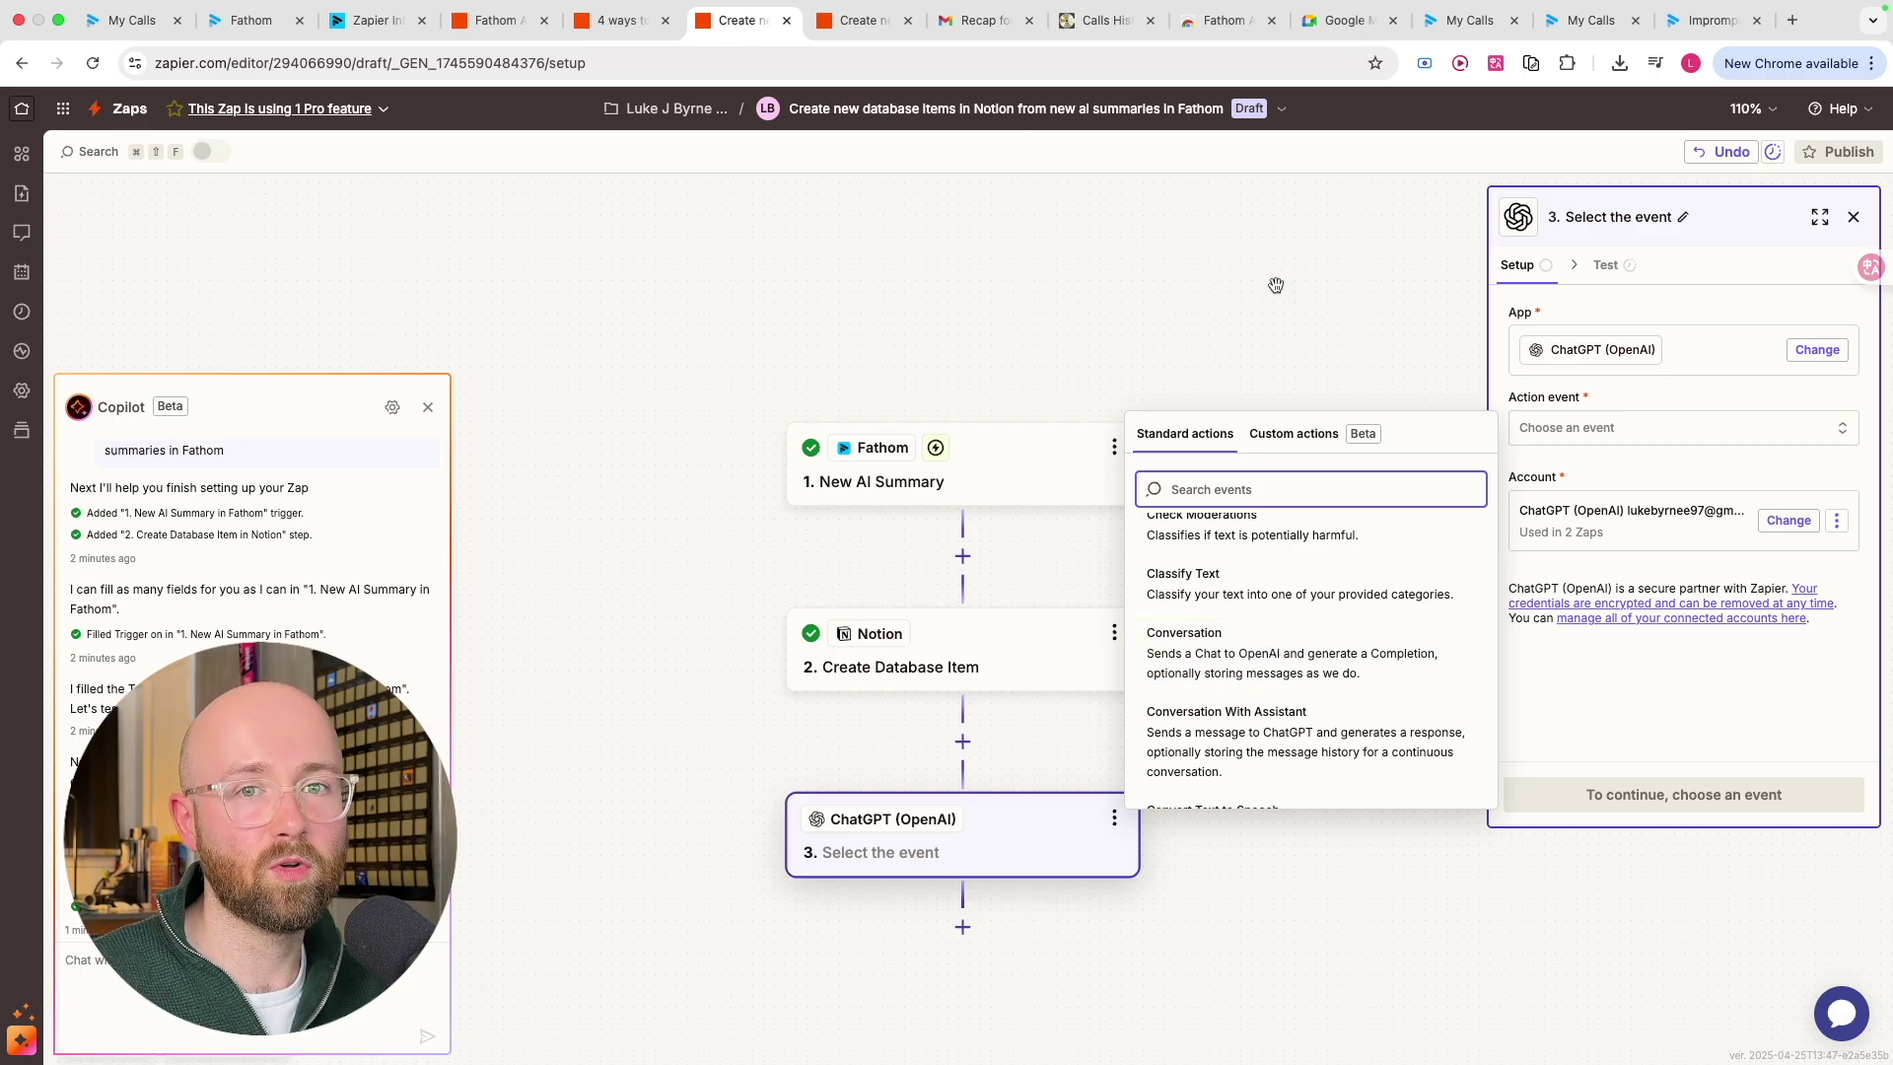
left_click(1248, 257)
scroll(1240, 538, "down", 2)
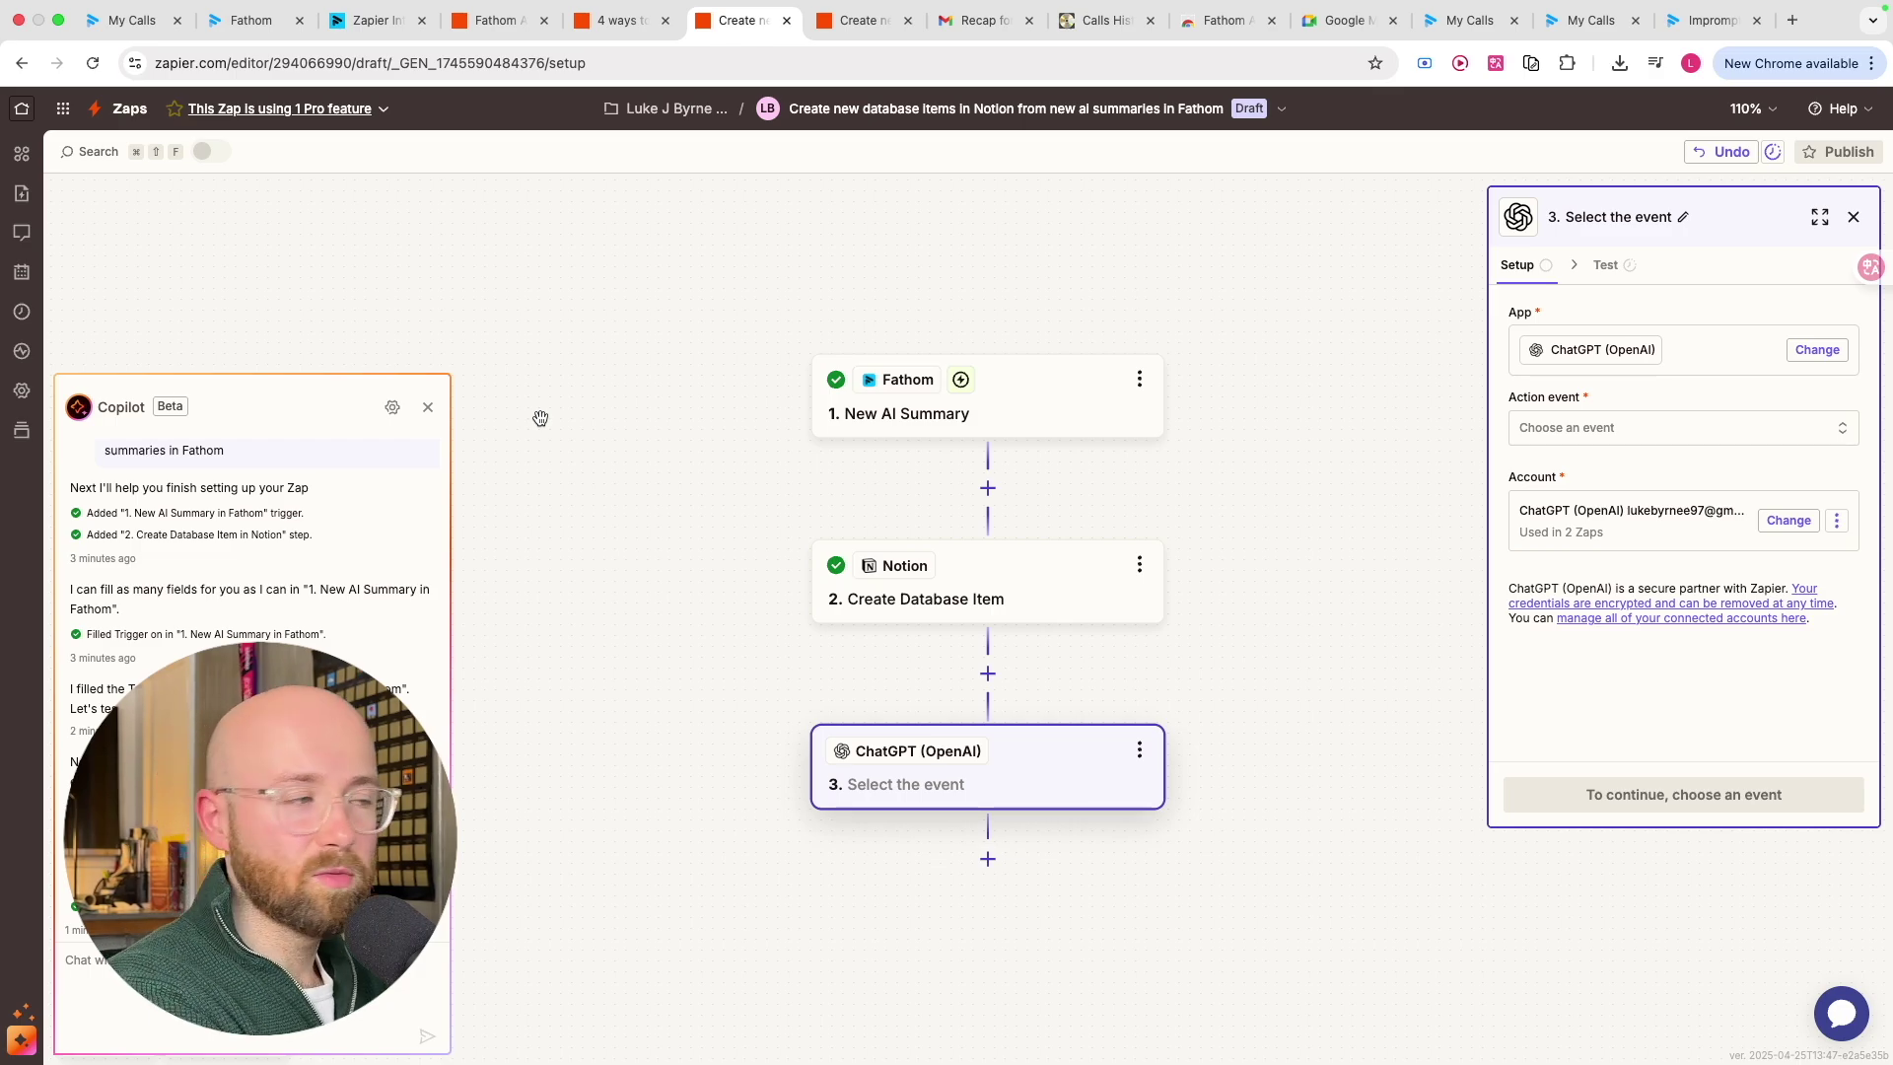
Replace the Fathom tab's URL path with 'home' to load the My Calls page
left_click(254, 21)
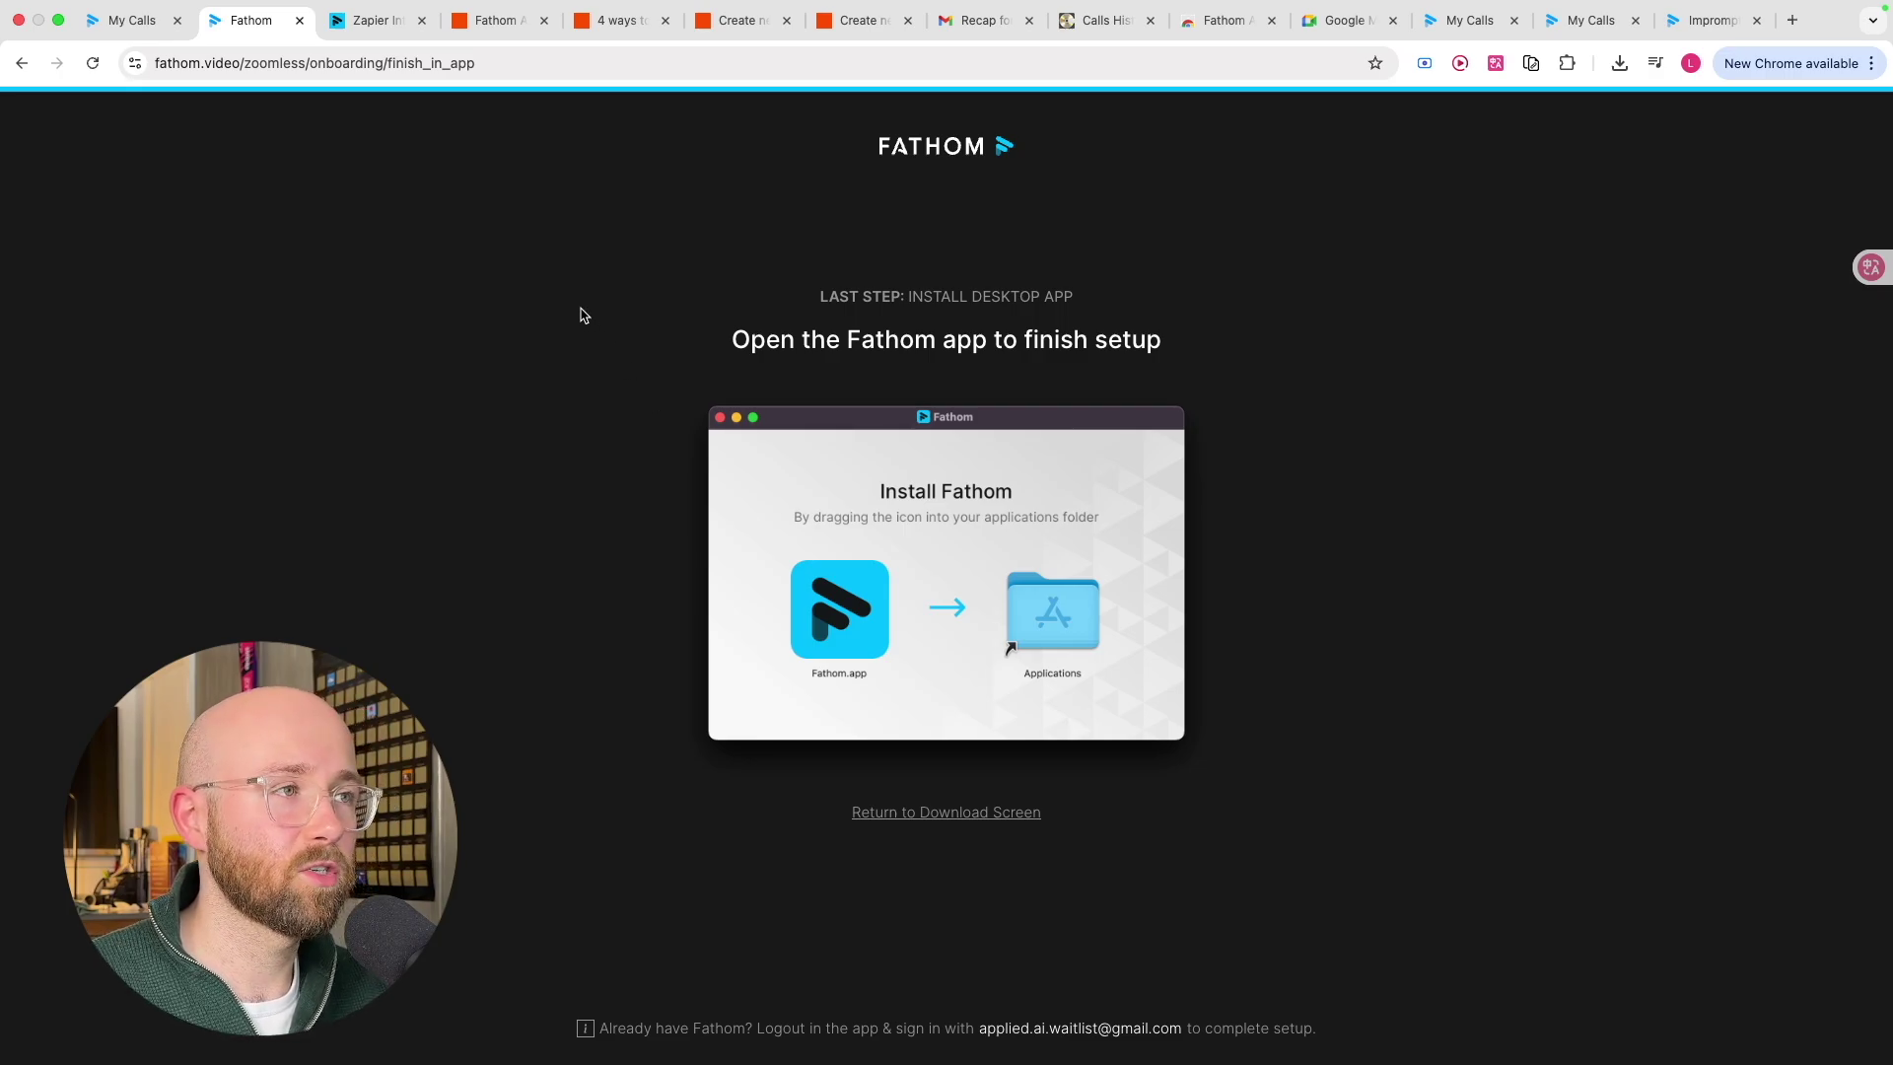
left_click(248, 67)
left_click_drag(247, 67, 688, 76)
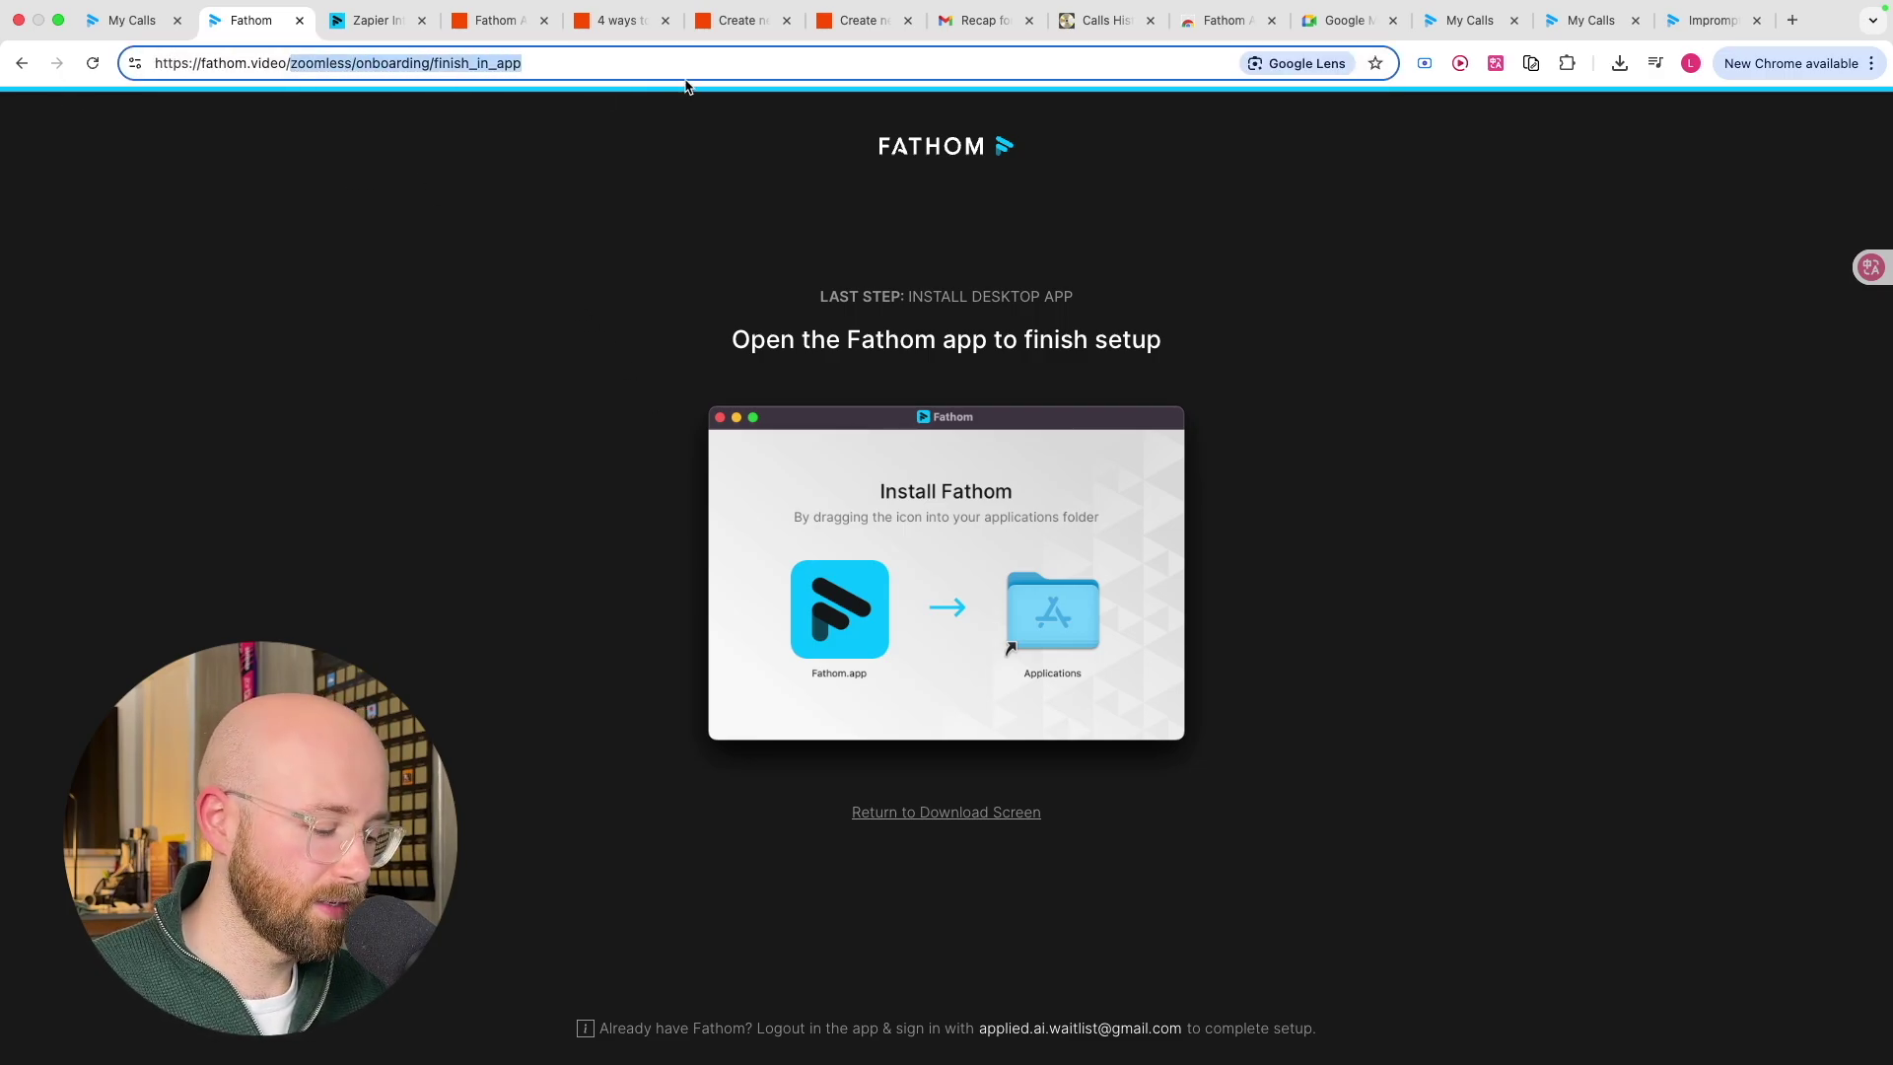
type("home")
key("Return")
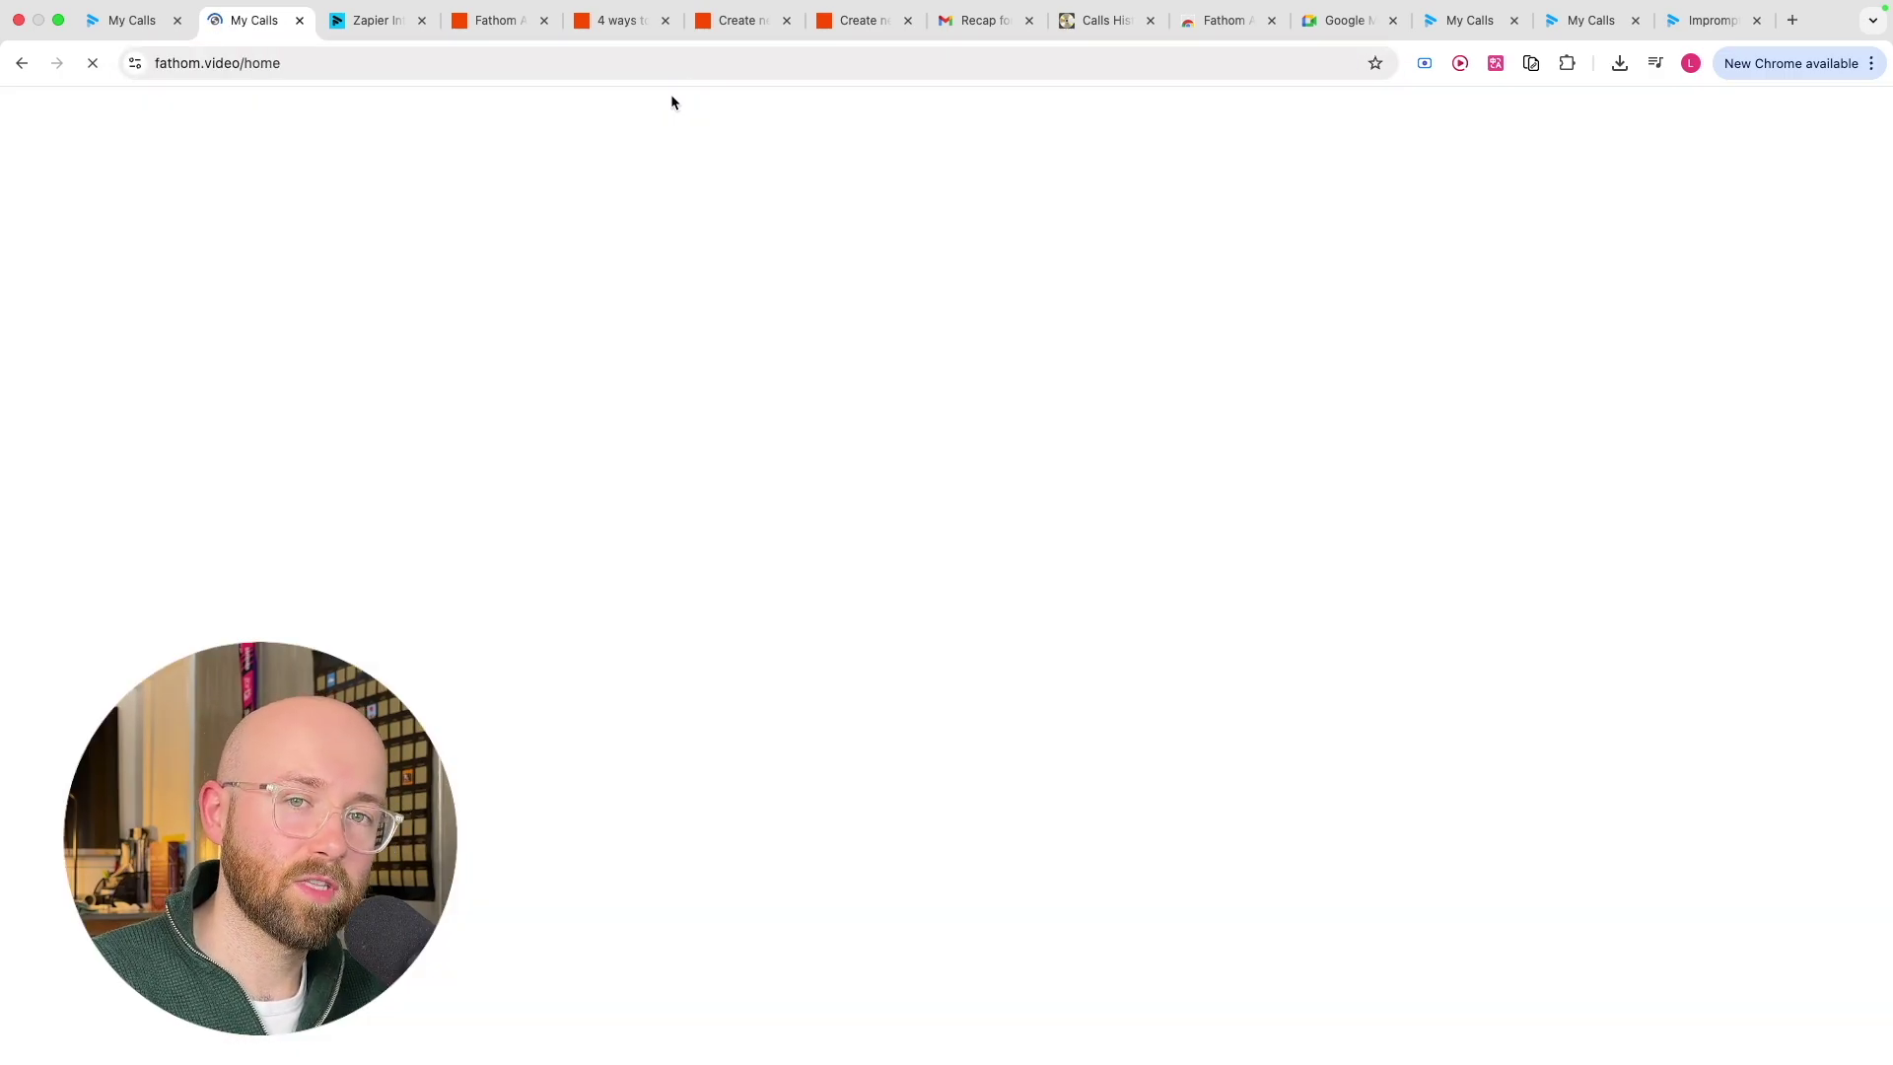